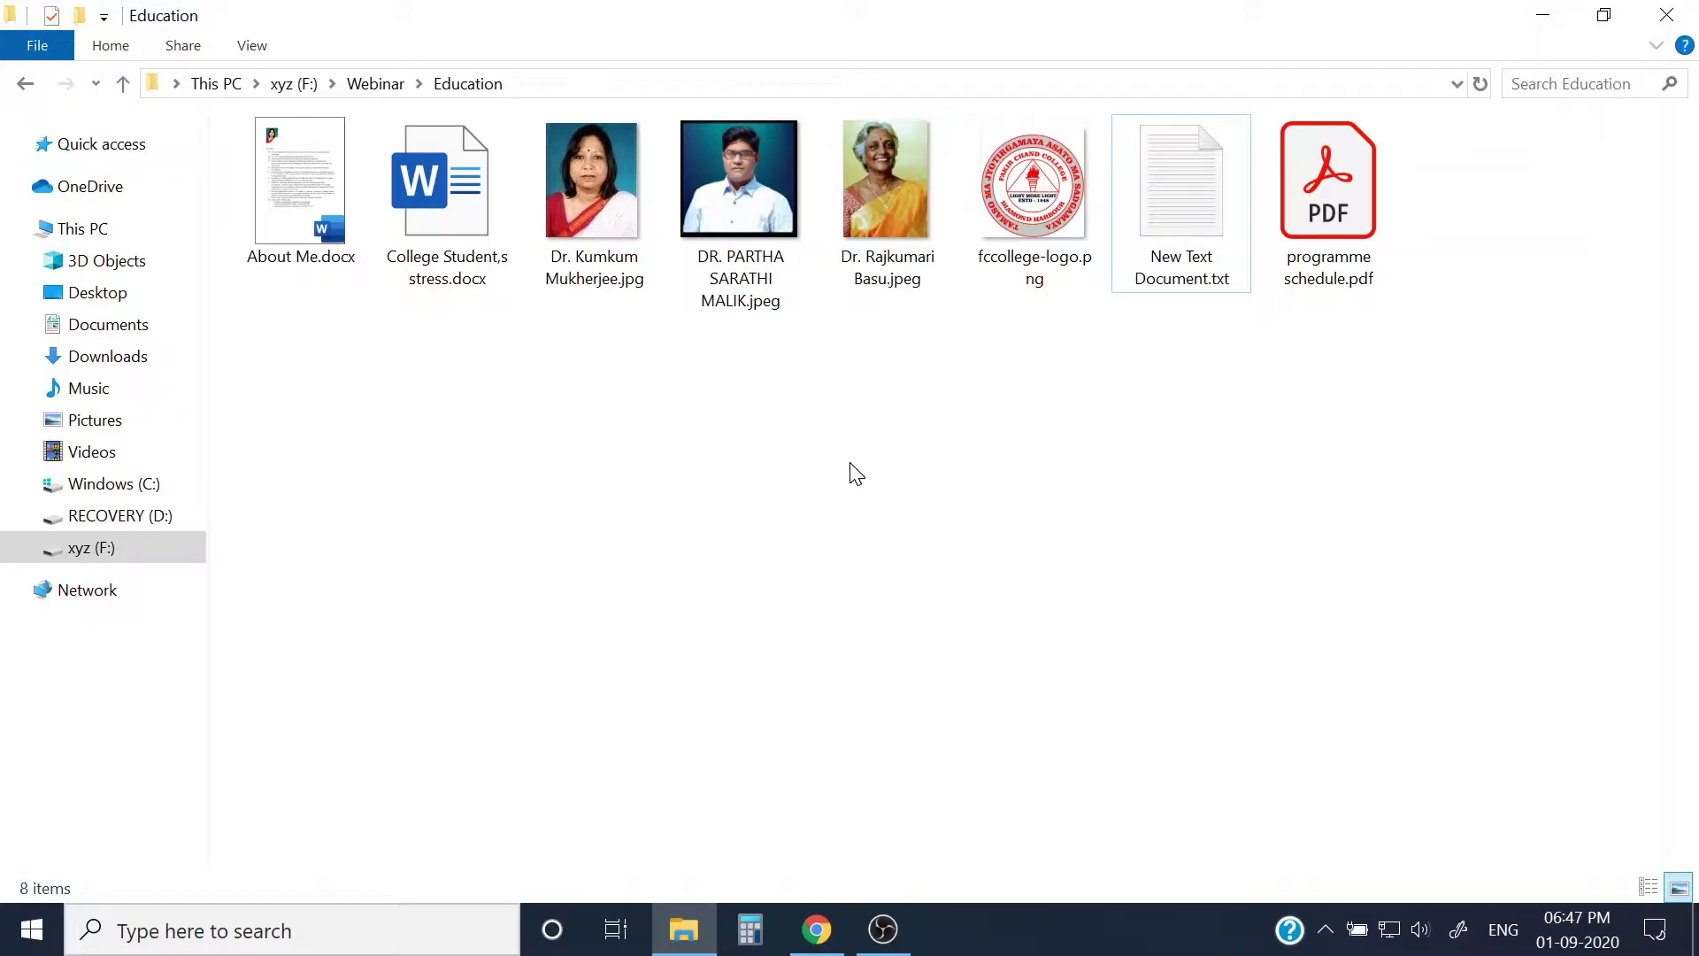
Step: Create 'New Microsoft PowerPoint Presentation.pptx' in the Education folder and open it
{"action": "right_click", "coordinate": [968, 374]}
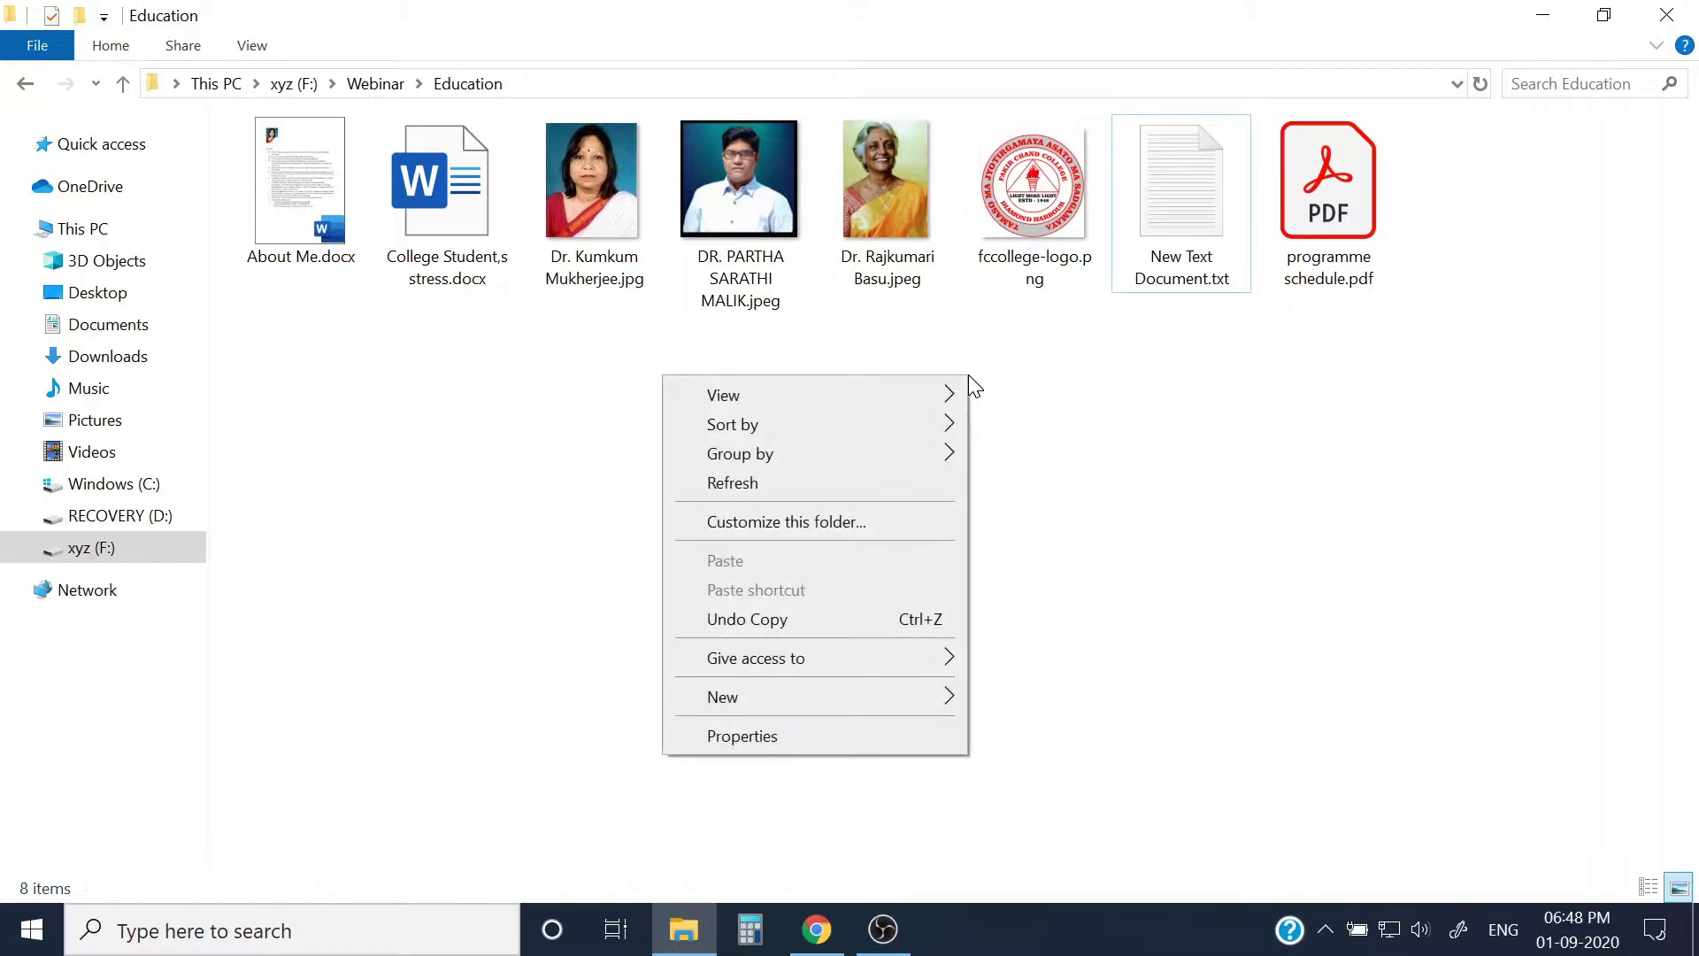
{"action": "mouse_move", "coordinate": [863, 699]}
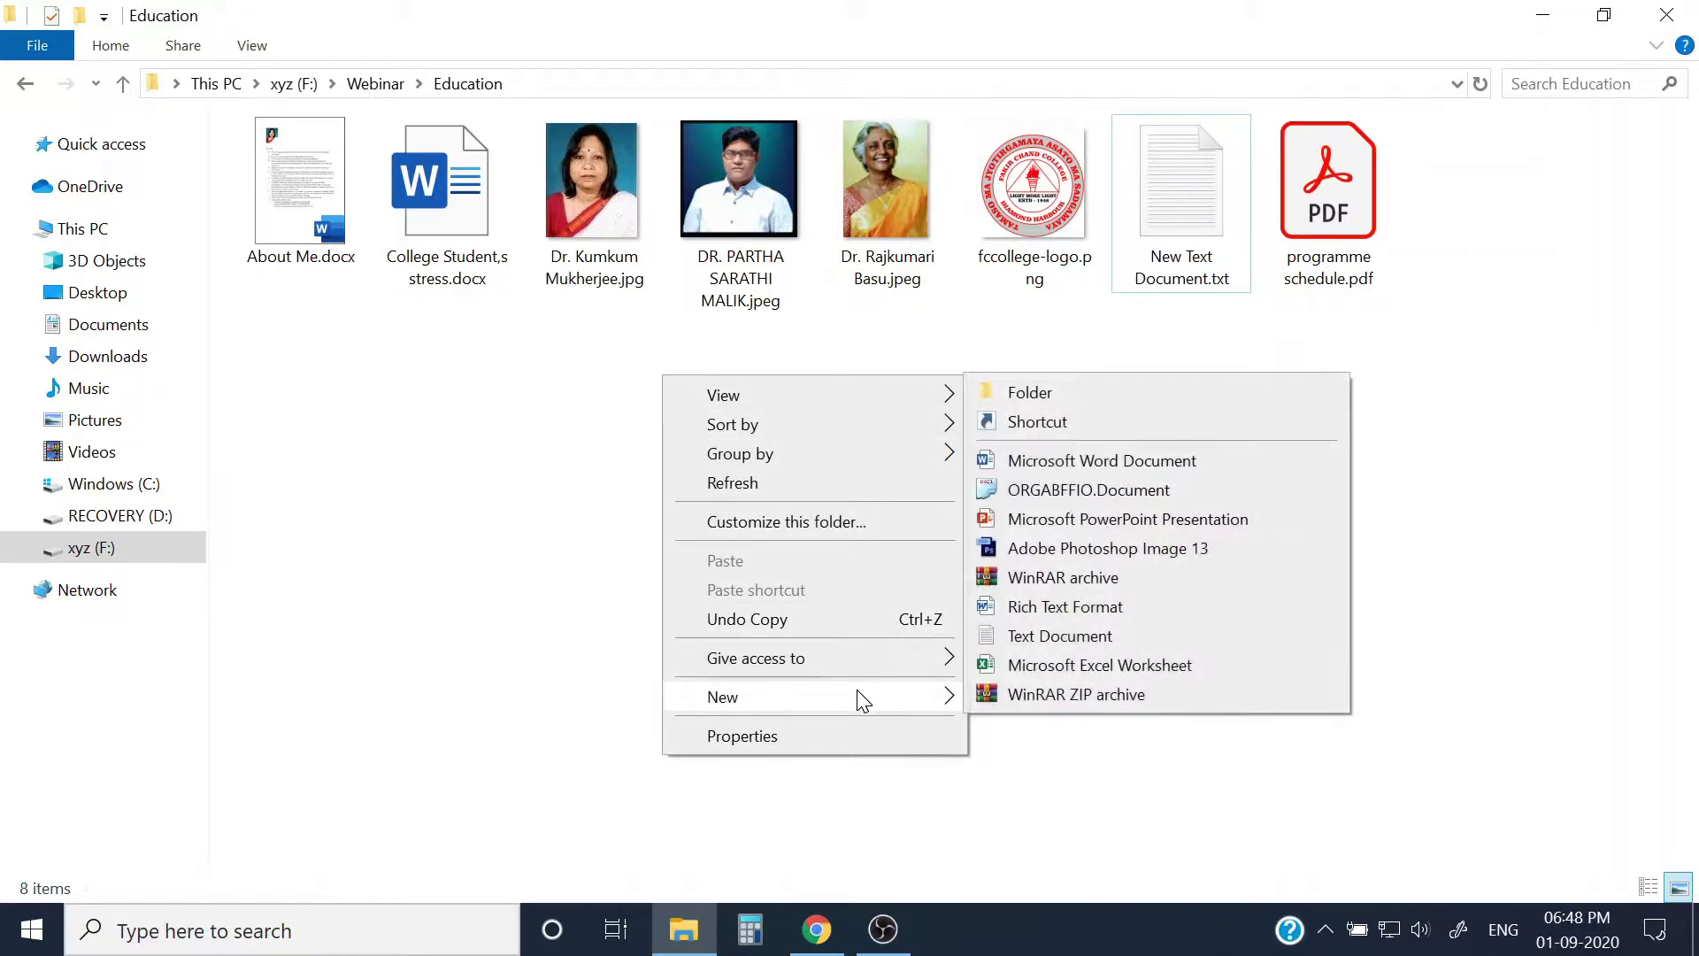
{"action": "left_click", "coordinate": [1133, 520]}
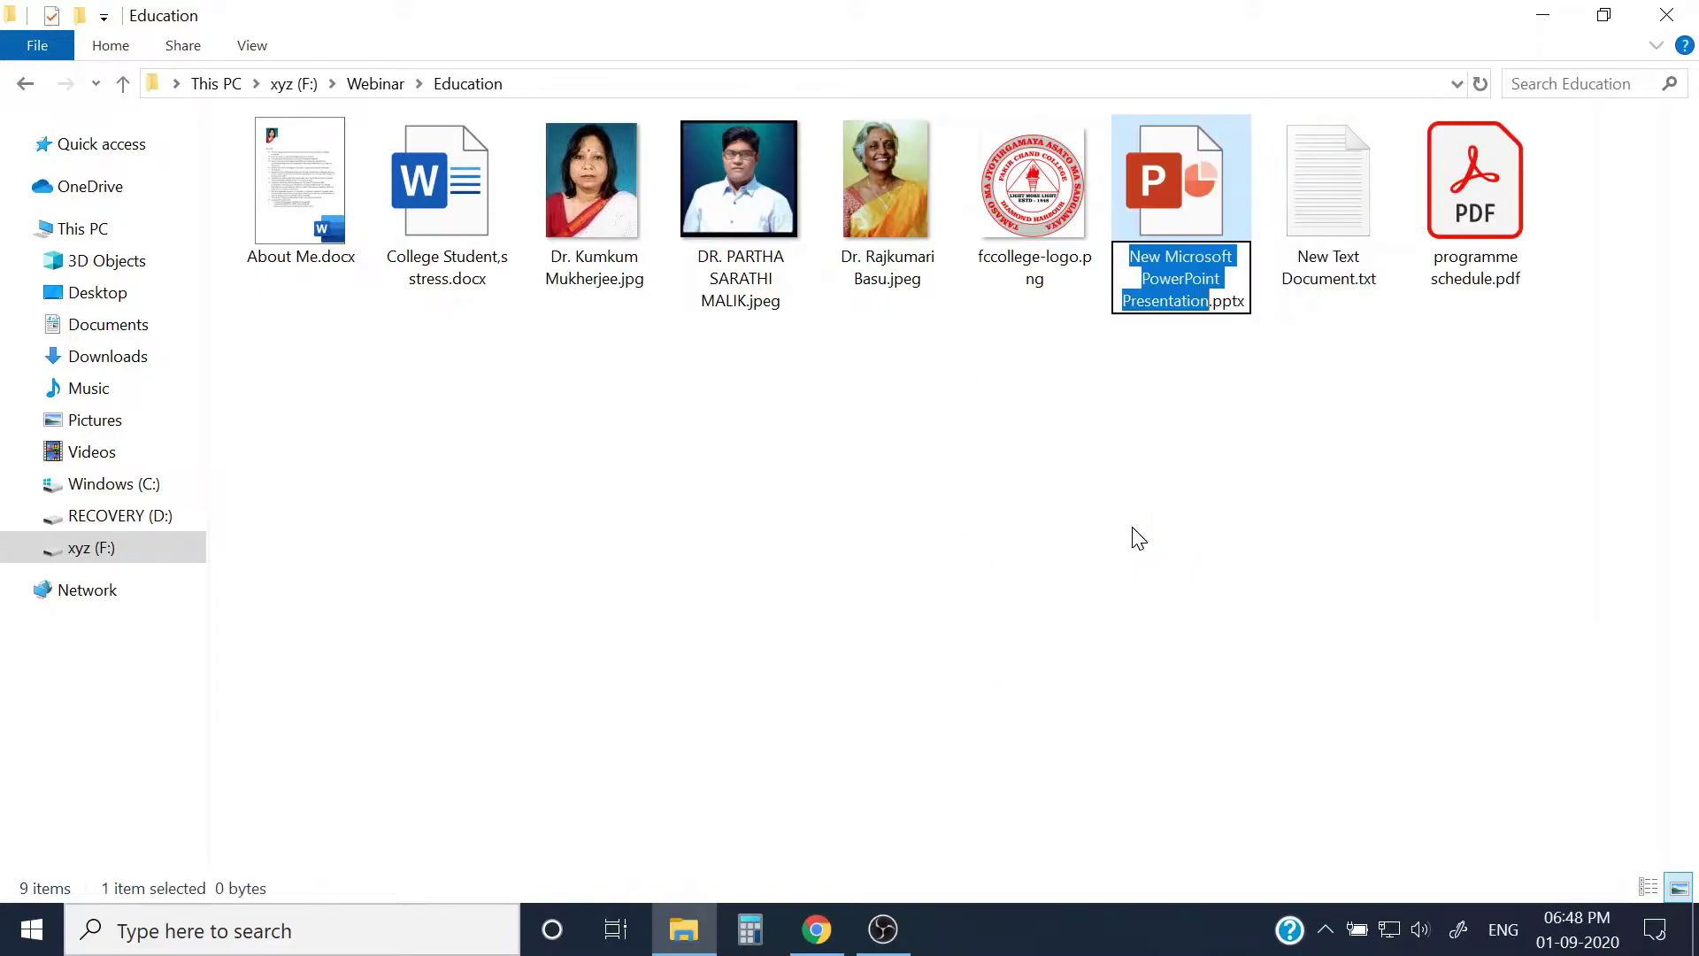
{"action": "key", "text": "Return"}
{"action": "left_click", "coordinate": [1140, 522]}
{"action": "double_click", "coordinate": [1159, 188]}
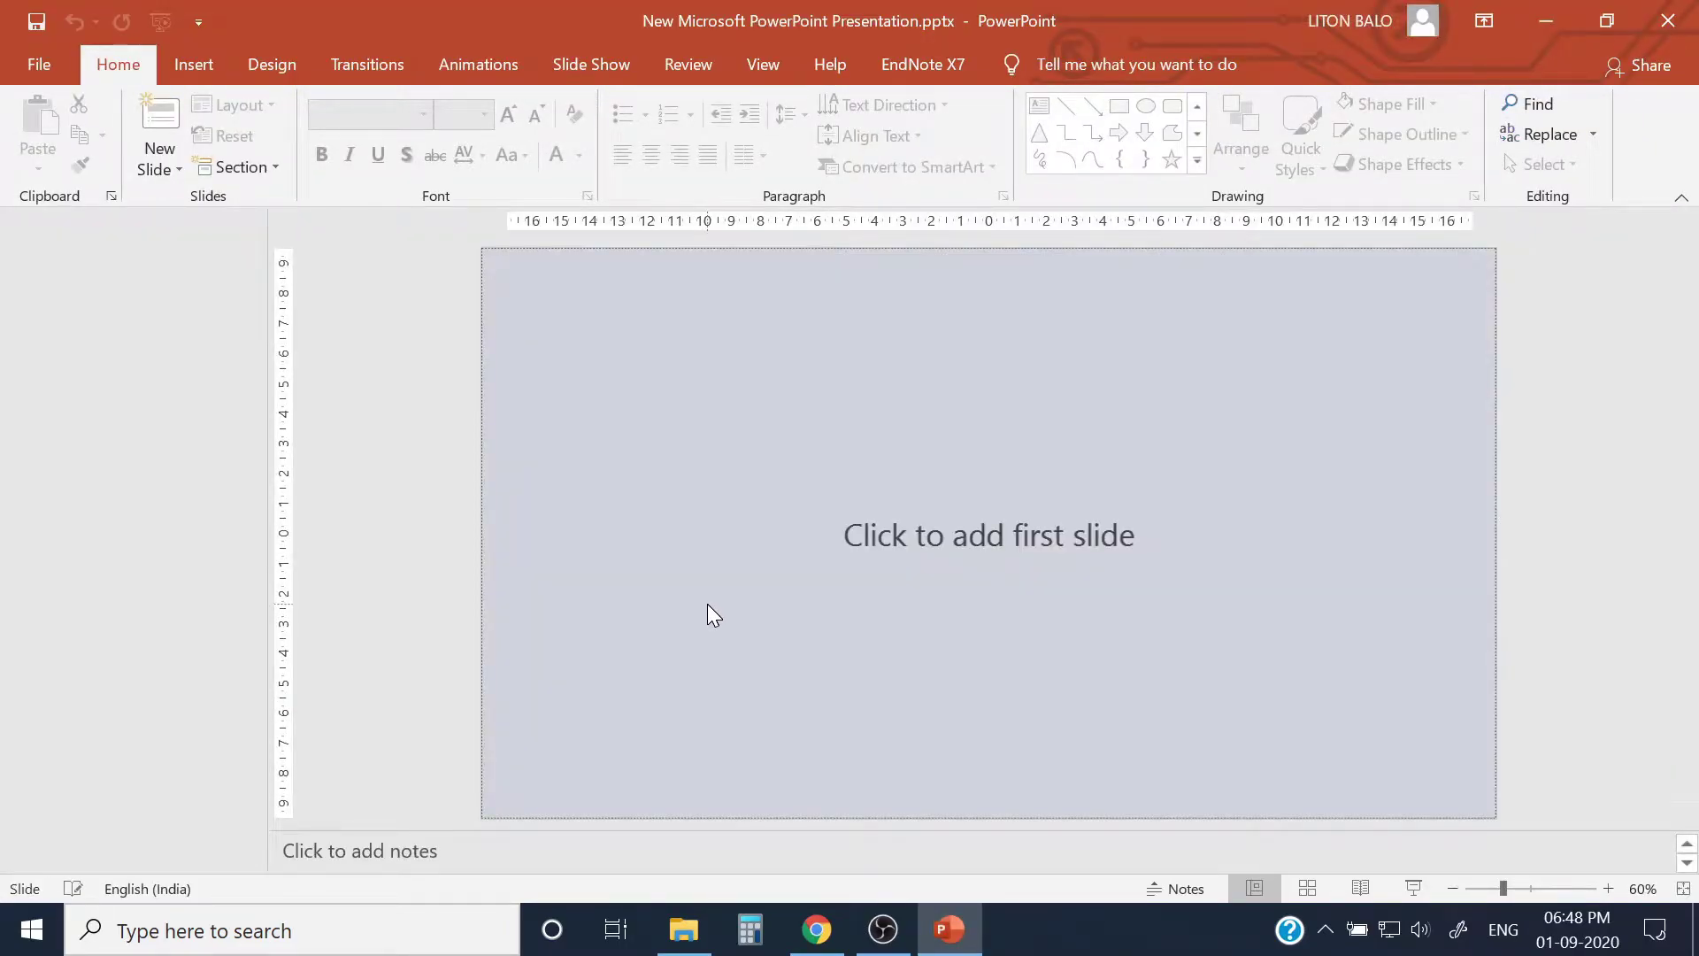
Step: Add a first title slide to the new PowerPoint presentation, then switch to Chrome
{"action": "left_click", "coordinate": [991, 565]}
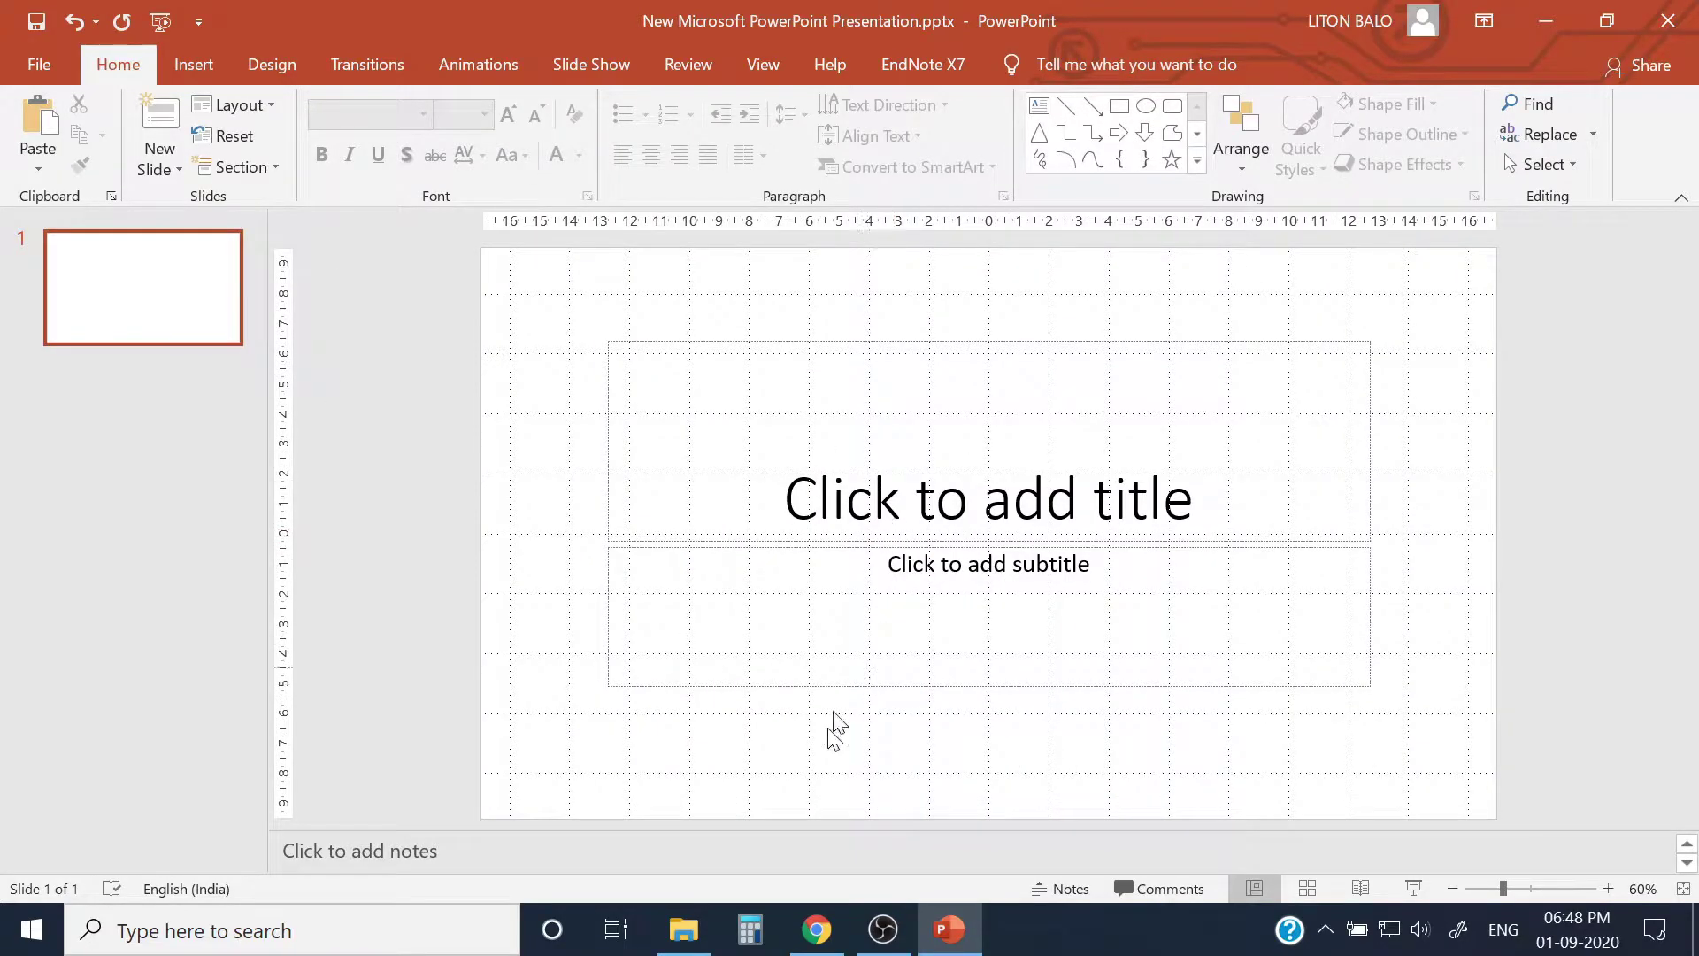
{"action": "left_click", "coordinate": [815, 929]}
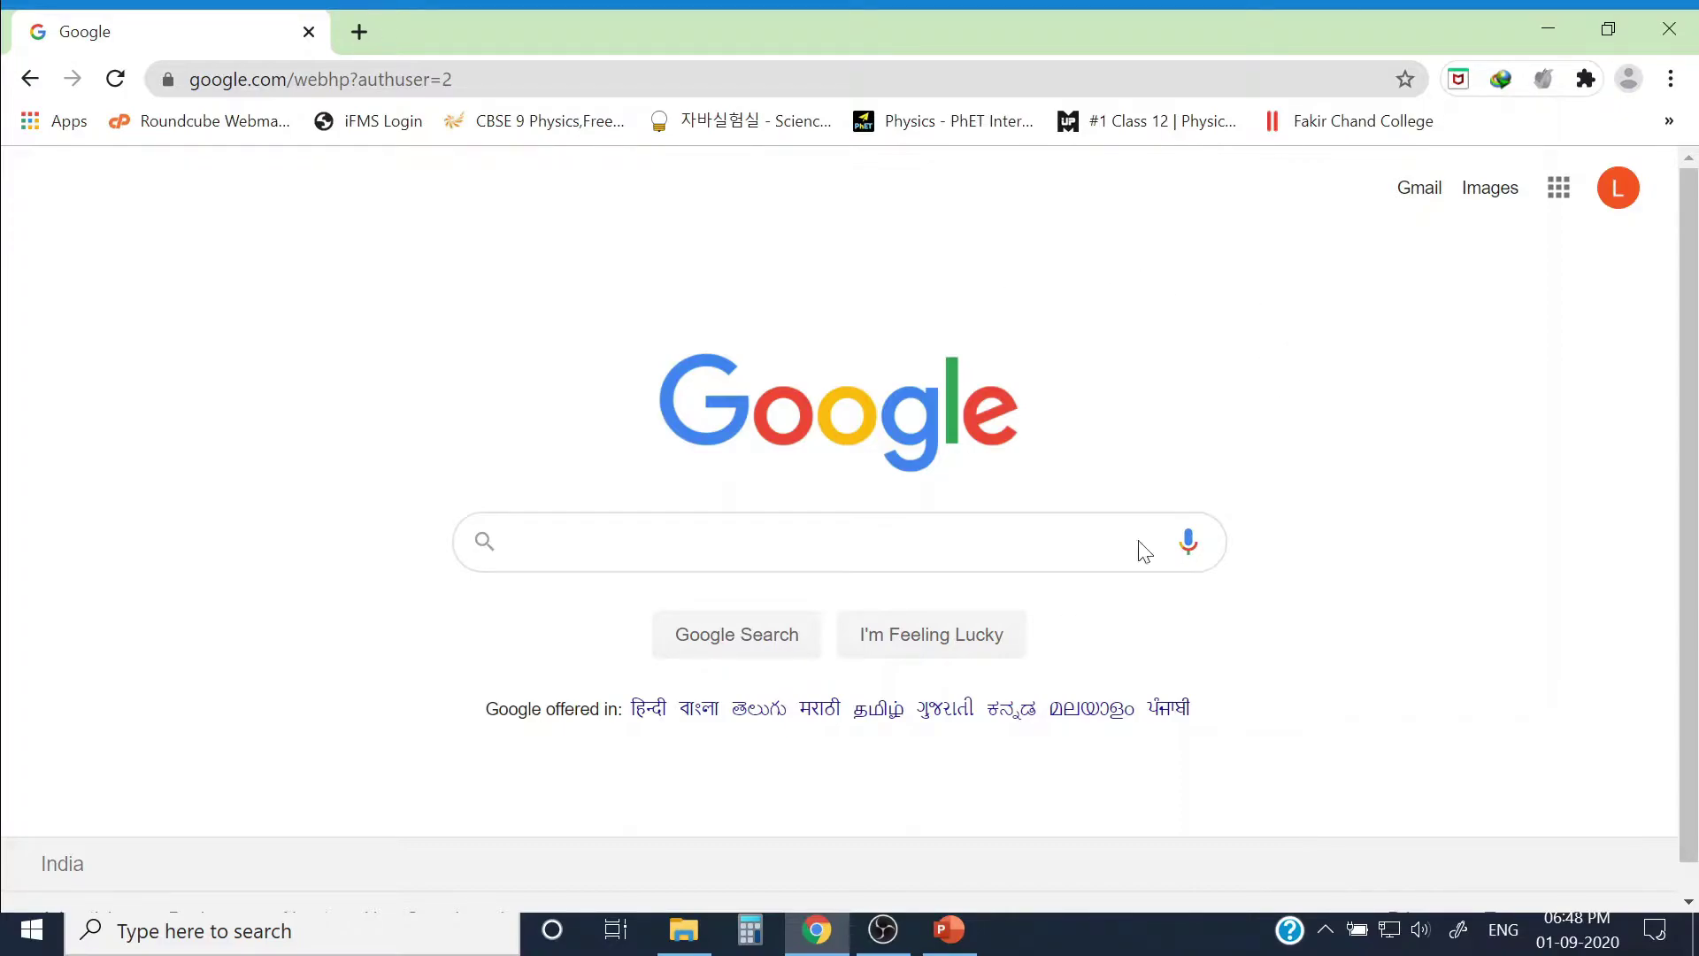
Step: Open Google Slides from the Google apps grid in Chrome
{"action": "left_click", "coordinate": [948, 930]}
{"action": "left_click", "coordinate": [1561, 189]}
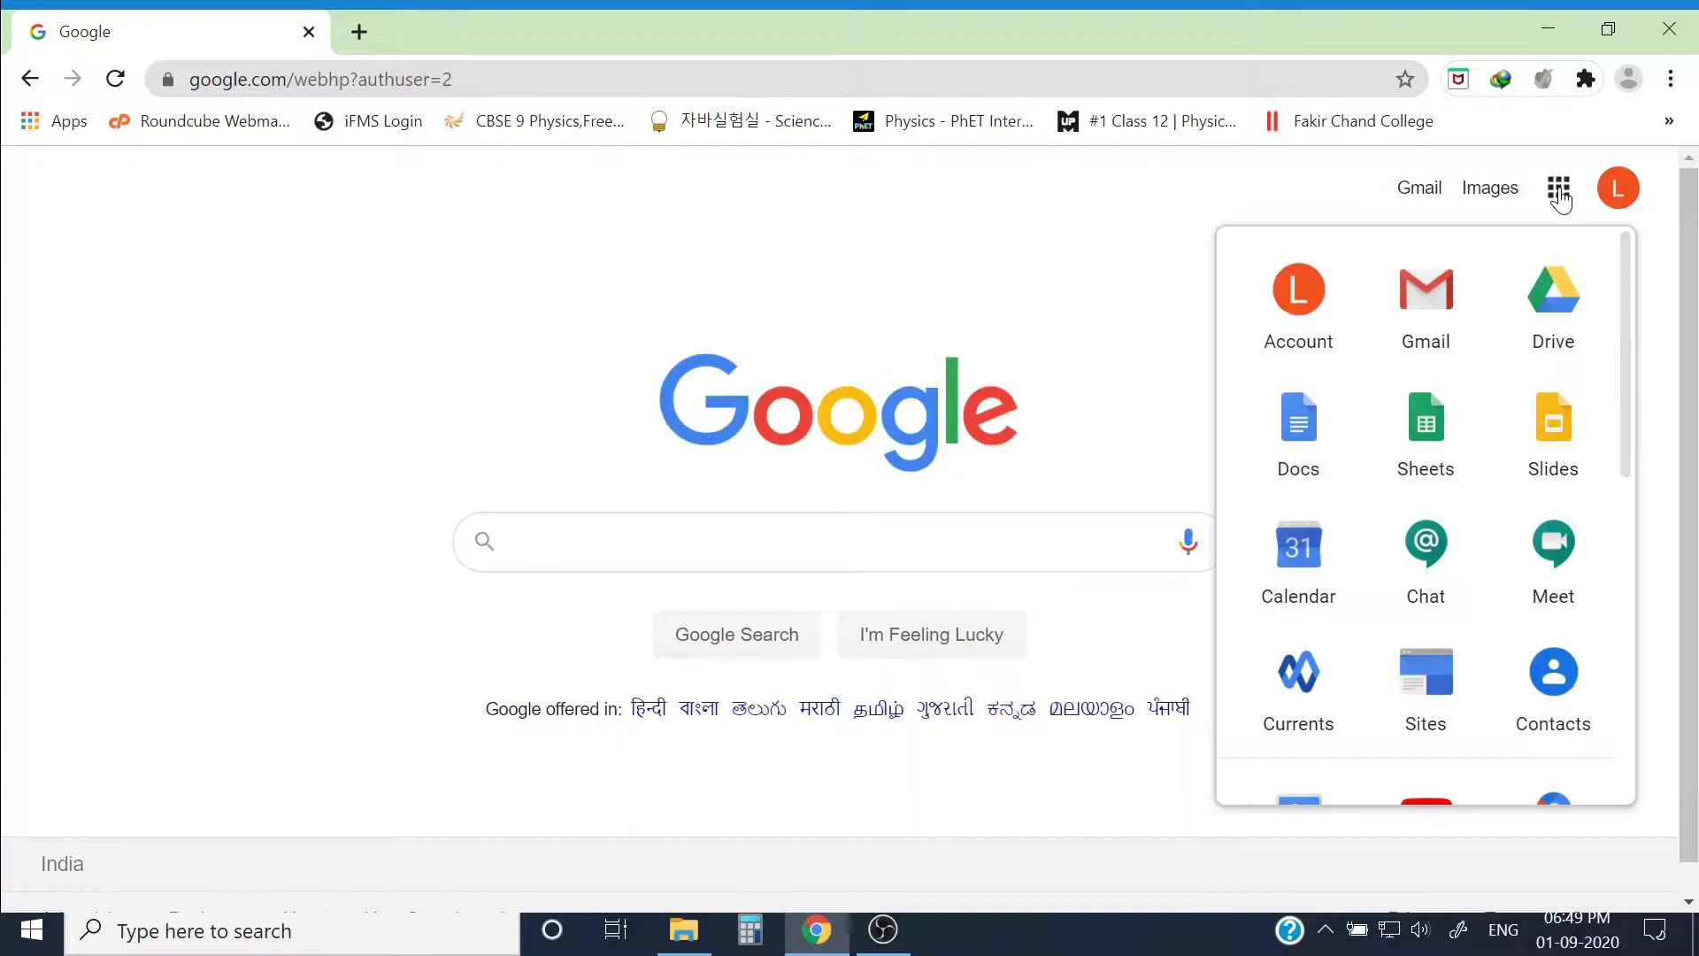
{"action": "left_click", "coordinate": [1546, 440]}
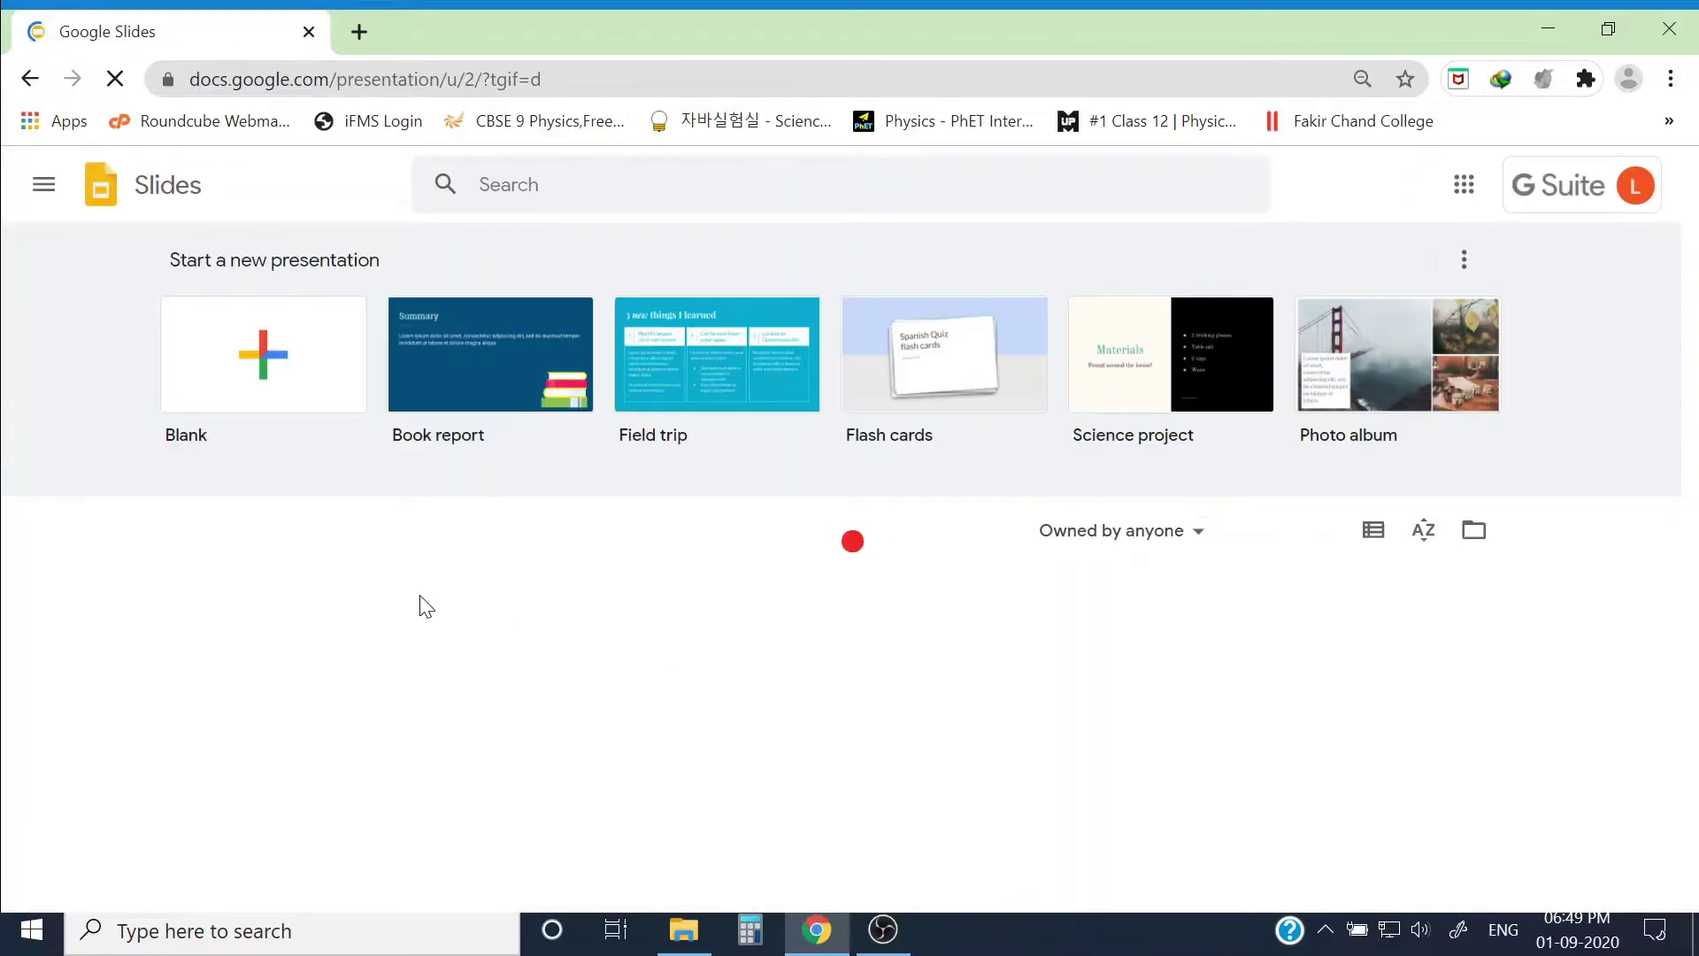
Step: Start a Blank Google Slides presentation and apply the Shift theme from the Themes panel
{"action": "left_click", "coordinate": [256, 356]}
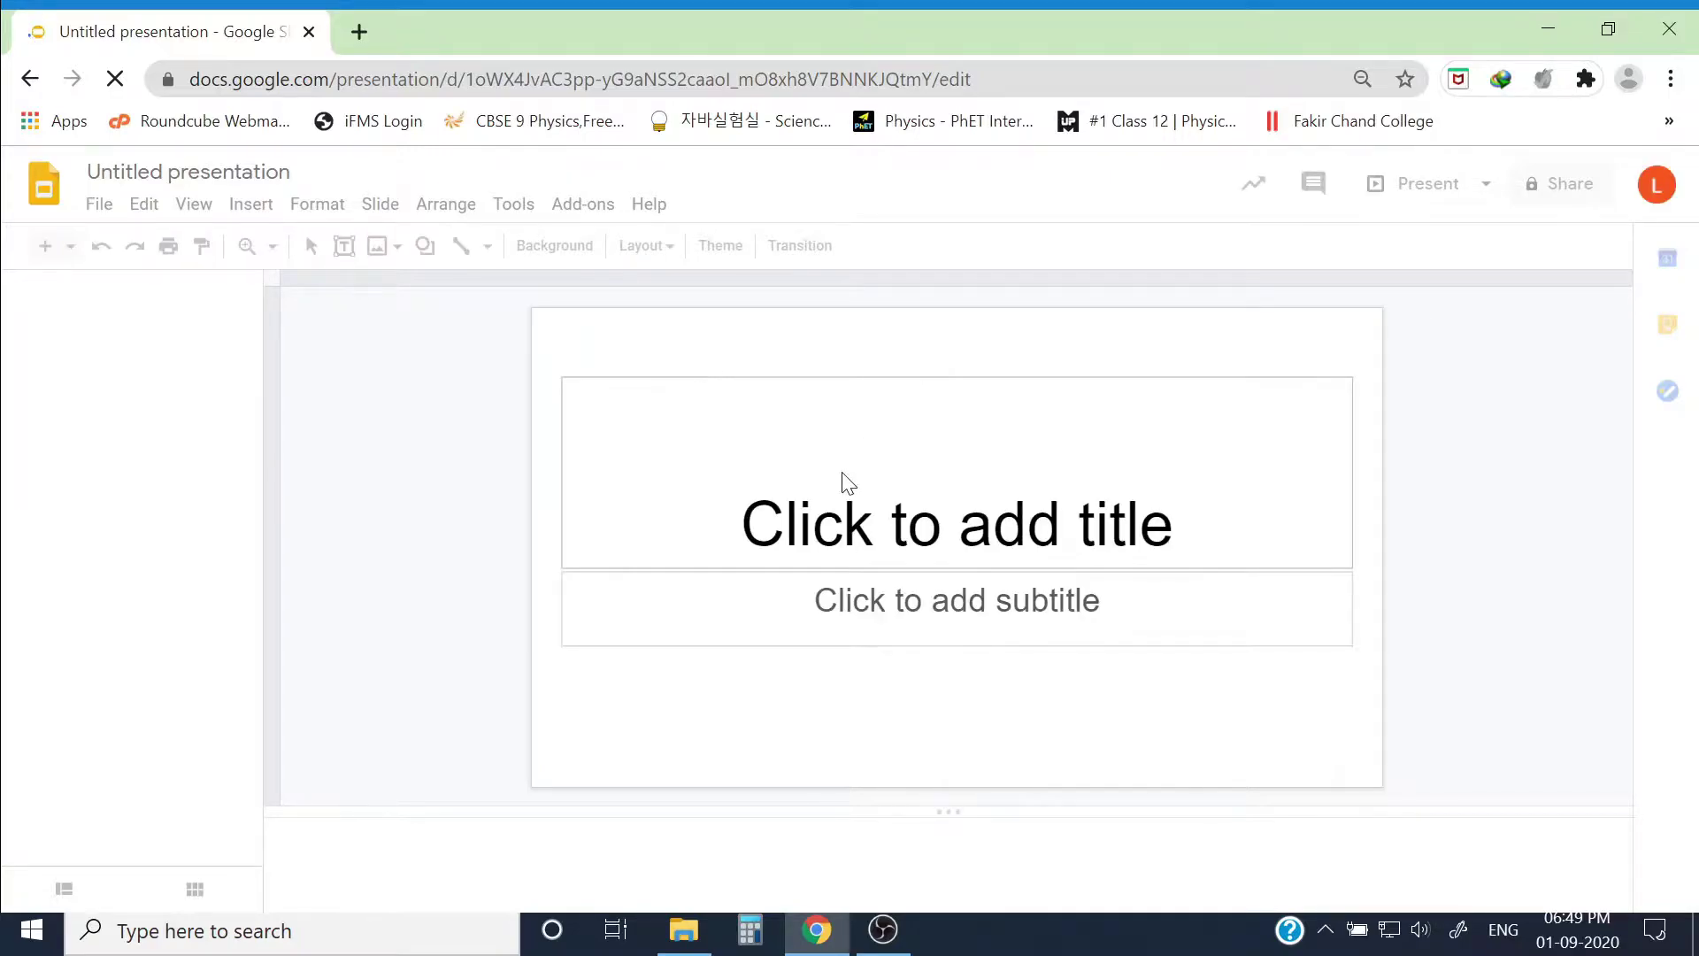
{"action": "left_click", "coordinate": [1058, 479]}
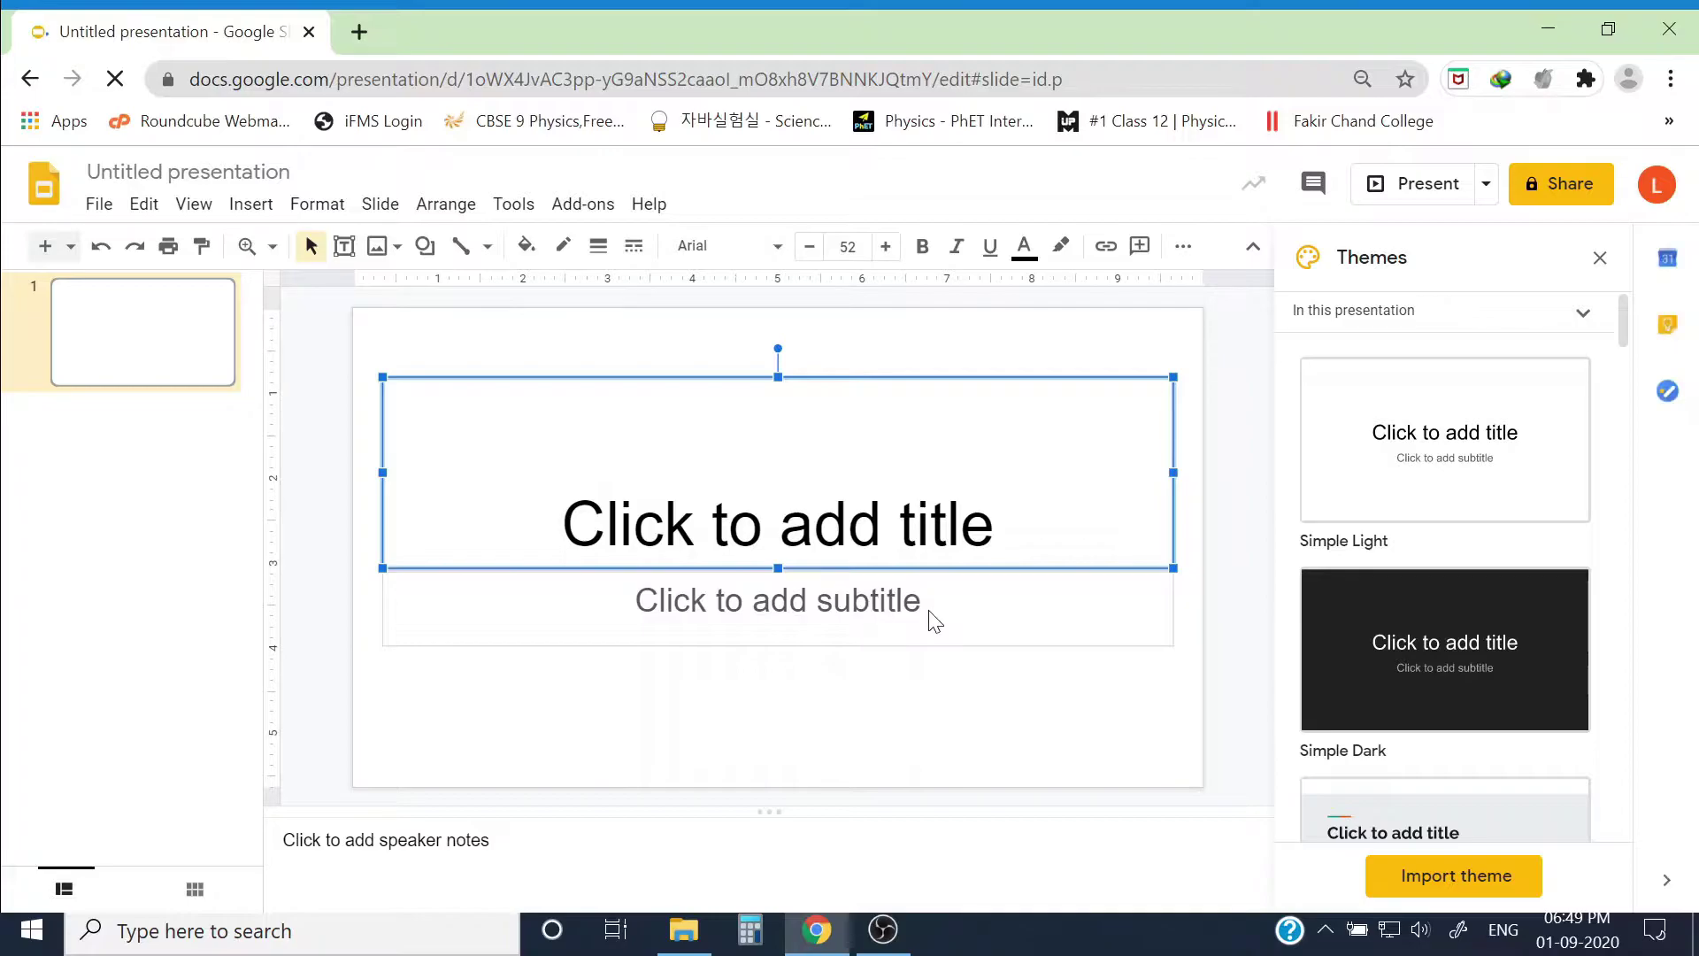
{"action": "left_click", "coordinate": [1414, 454]}
{"action": "scroll", "coordinate": [1414, 455], "scroll_direction": "down", "scroll_amount": 3}
{"action": "scroll", "coordinate": [1414, 454], "scroll_direction": "down", "scroll_amount": 3}
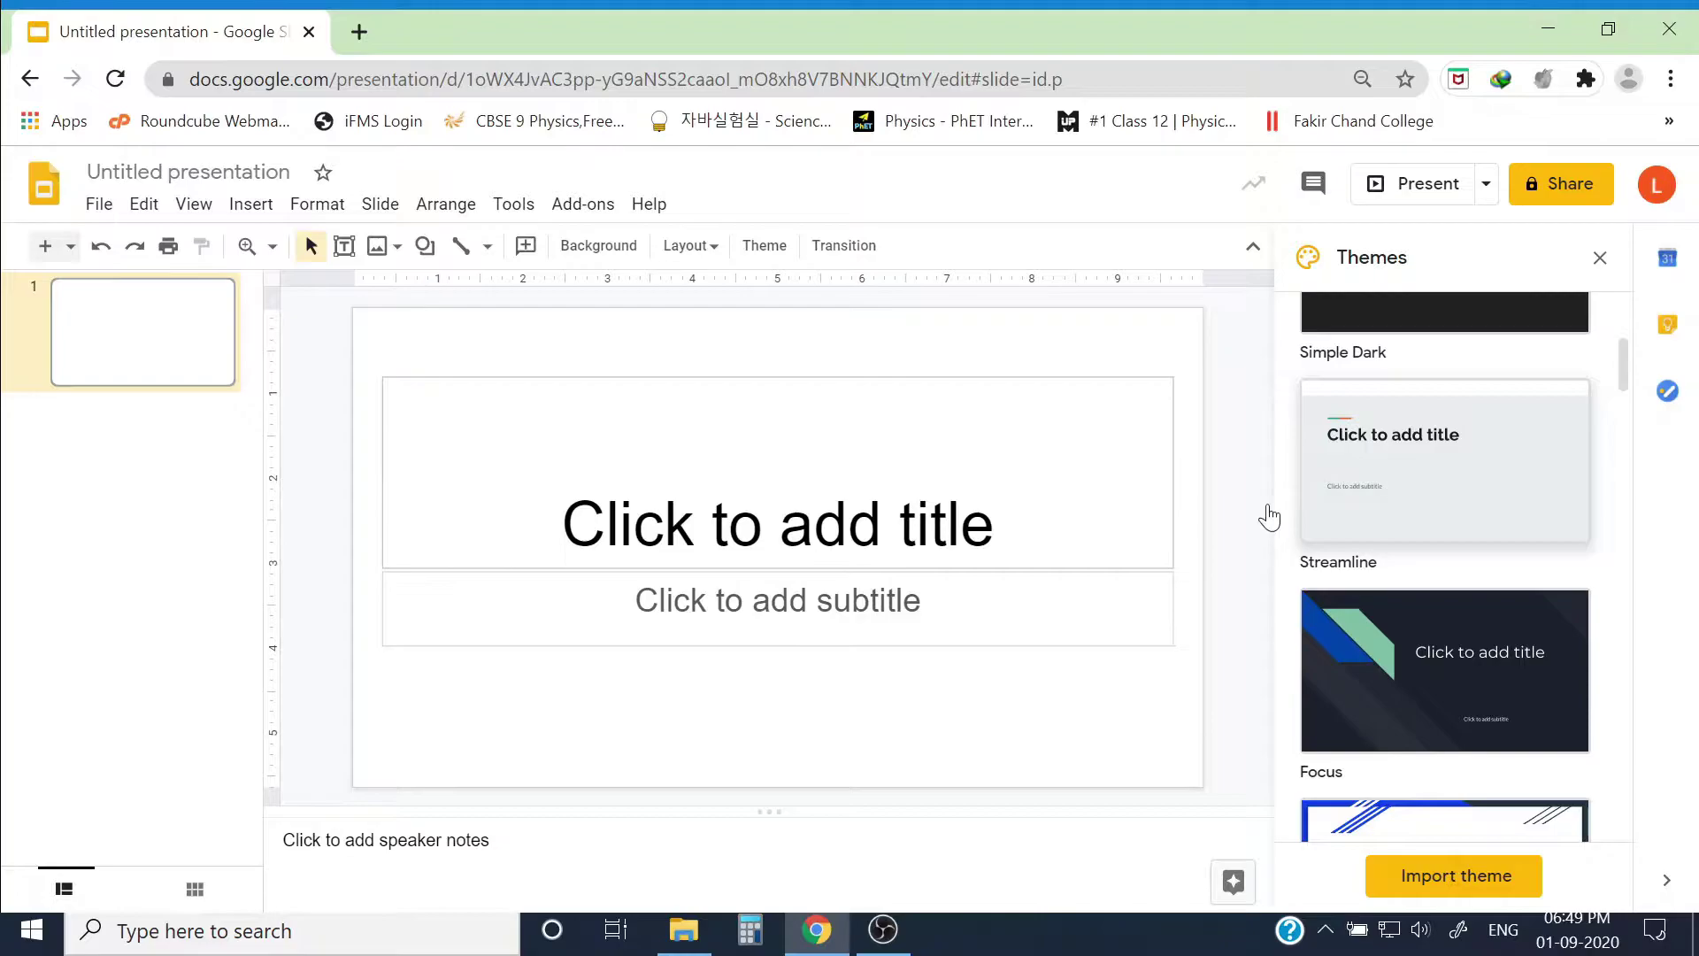
{"action": "scroll", "coordinate": [1470, 443], "scroll_direction": "down", "scroll_amount": 9}
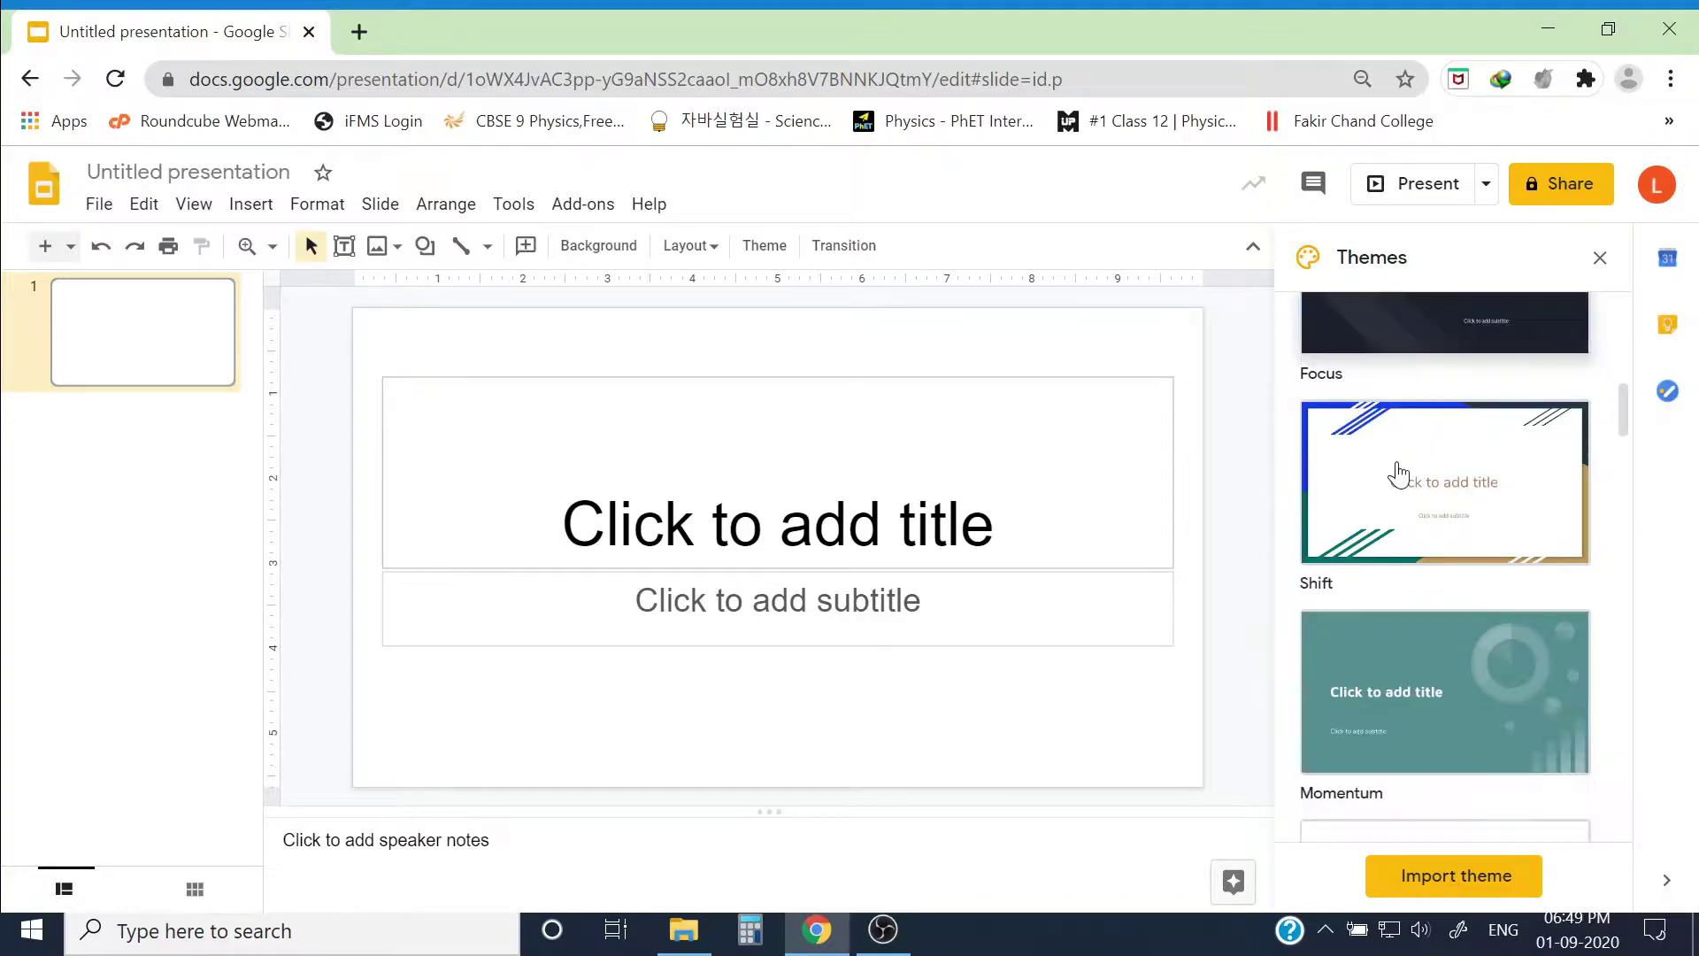
{"action": "left_click", "coordinate": [1435, 467]}
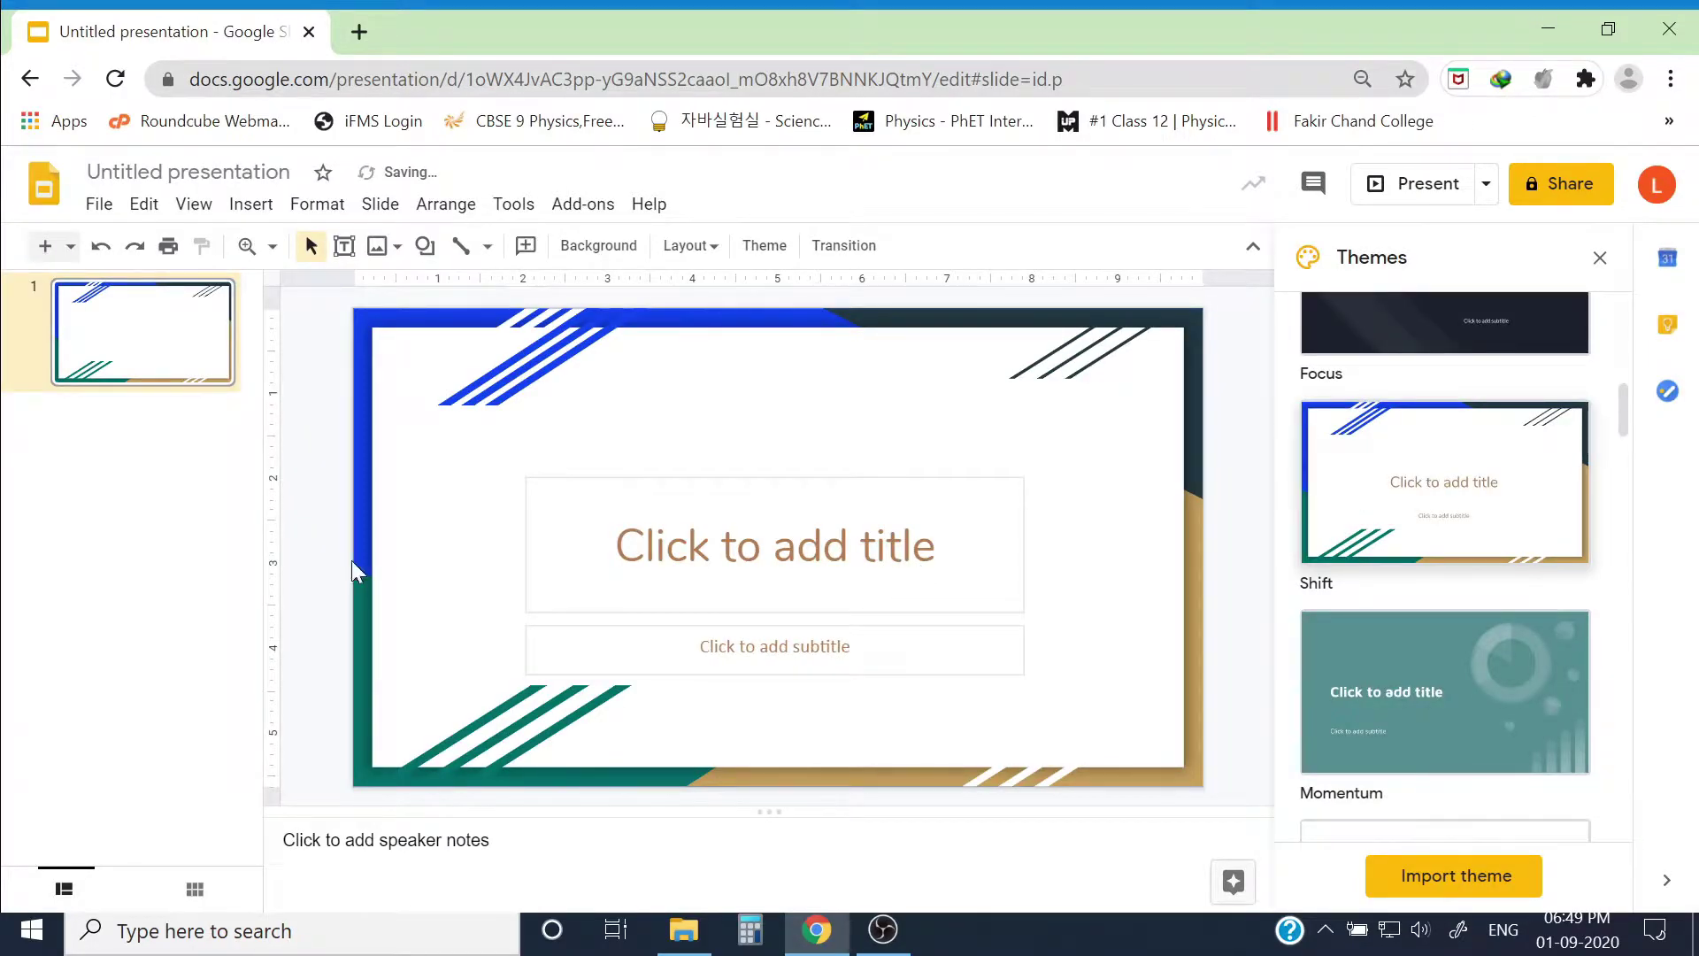
Step: Insert a second slide after slide 1, then return to slide 1
{"action": "left_click", "coordinate": [113, 435]}
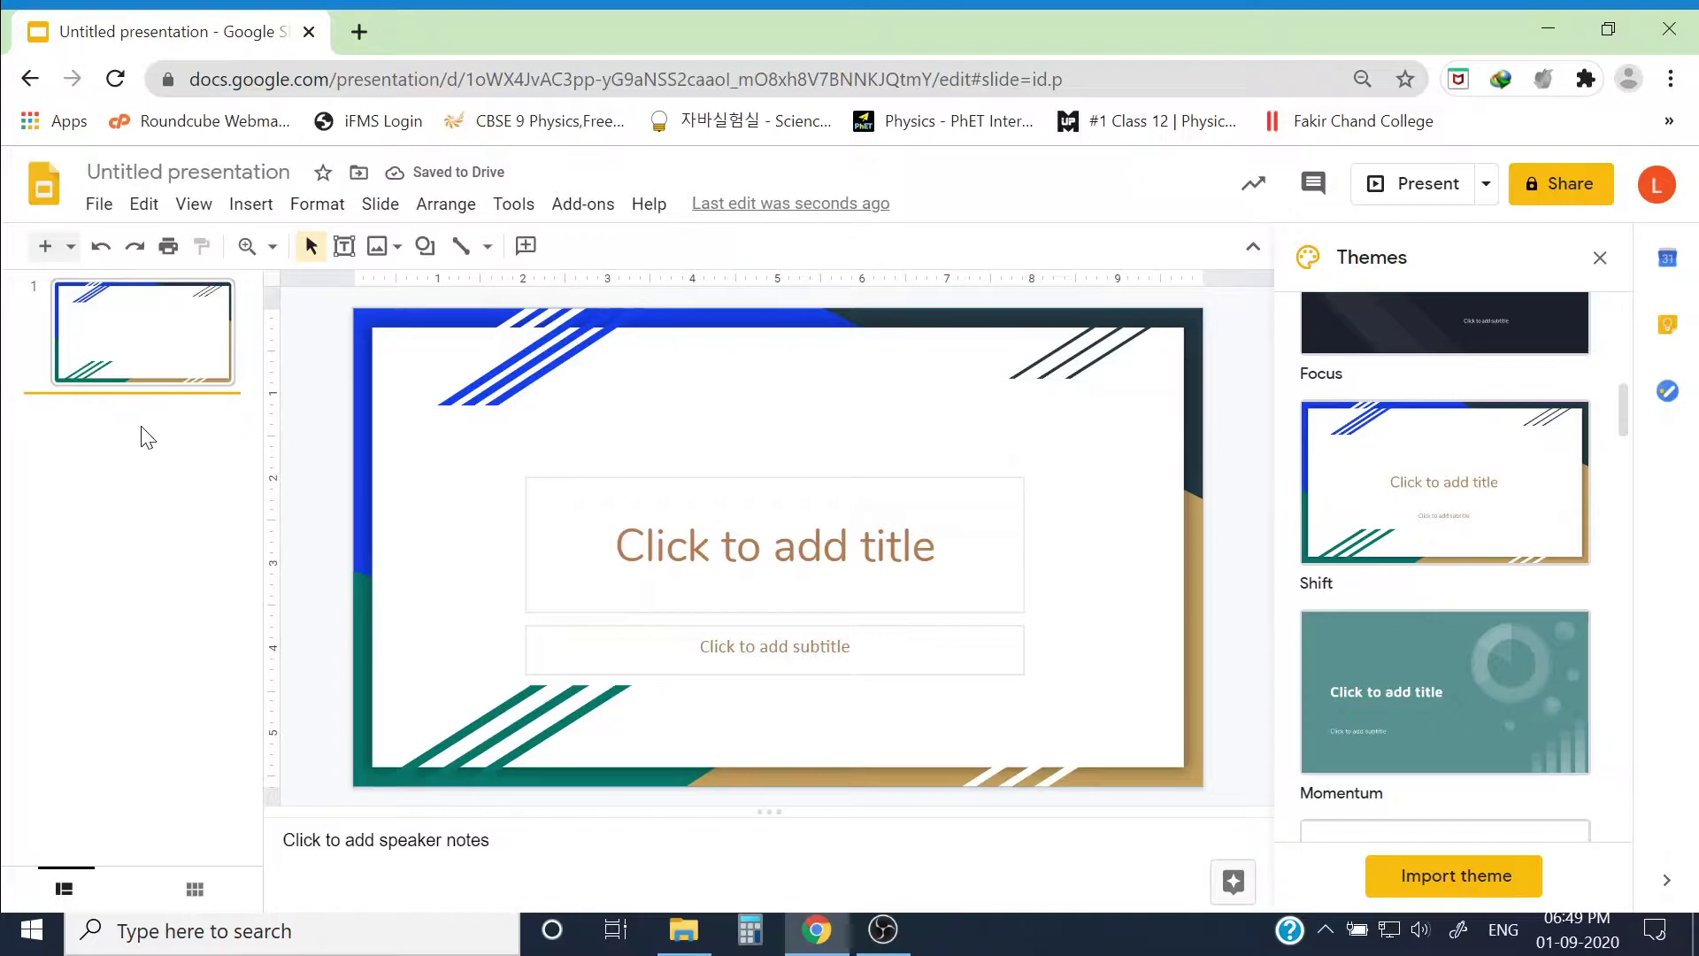
{"action": "key", "text": "Return"}
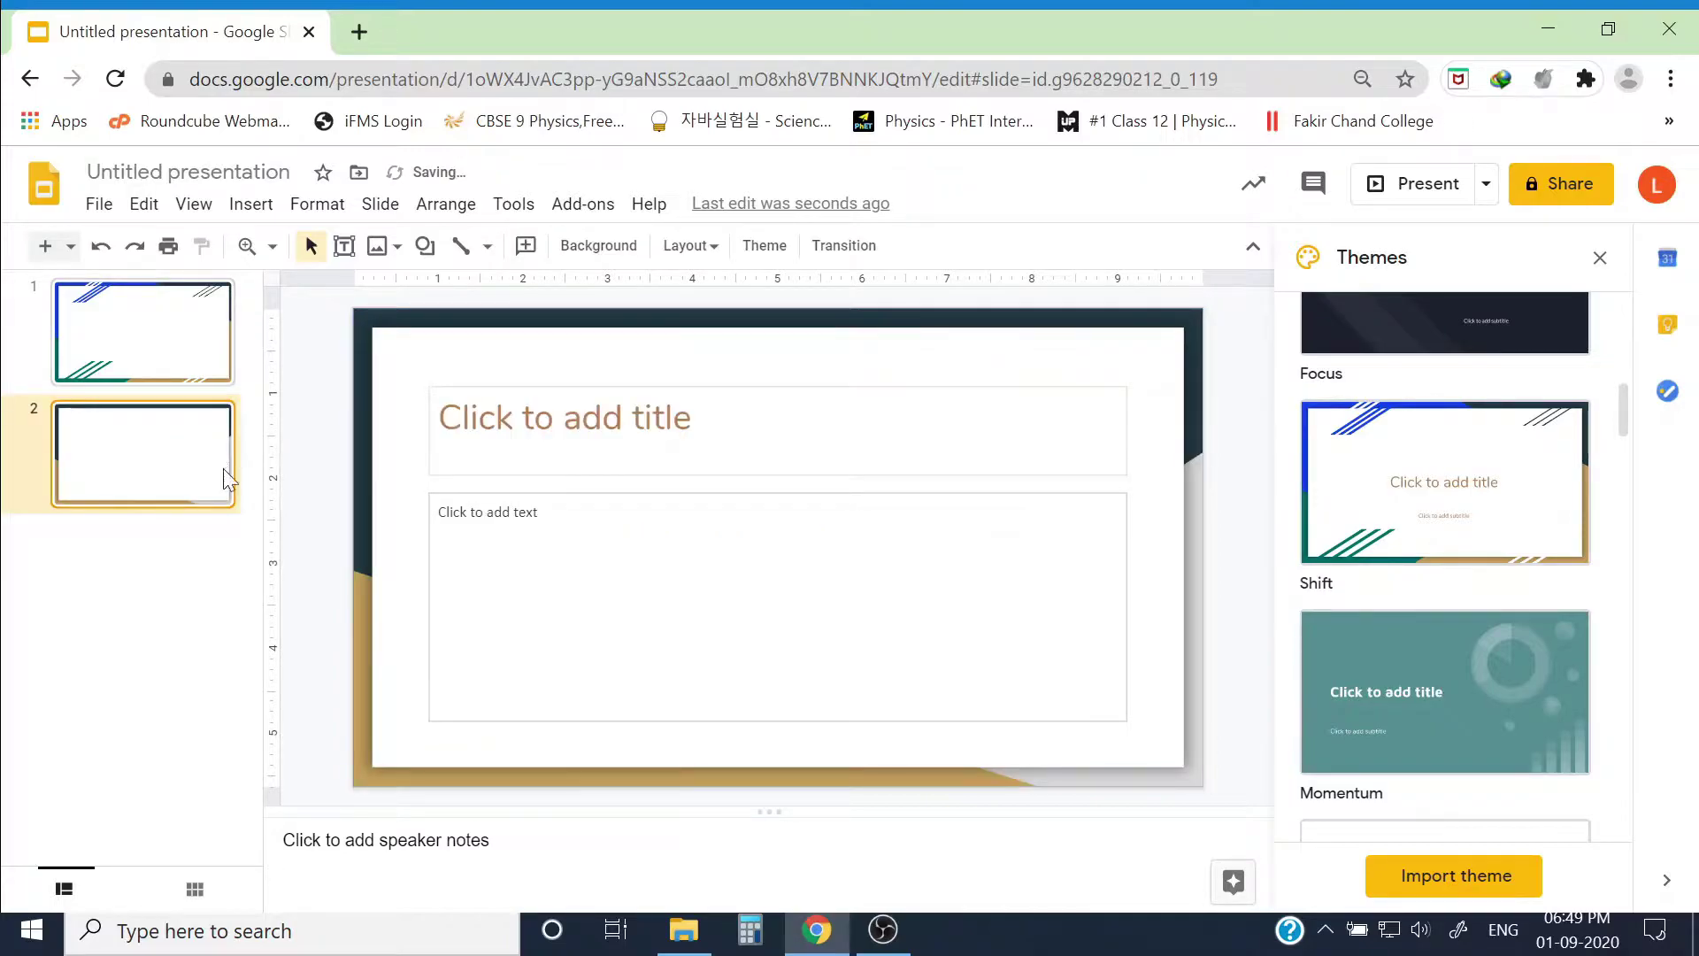
{"action": "left_click", "coordinate": [145, 318]}
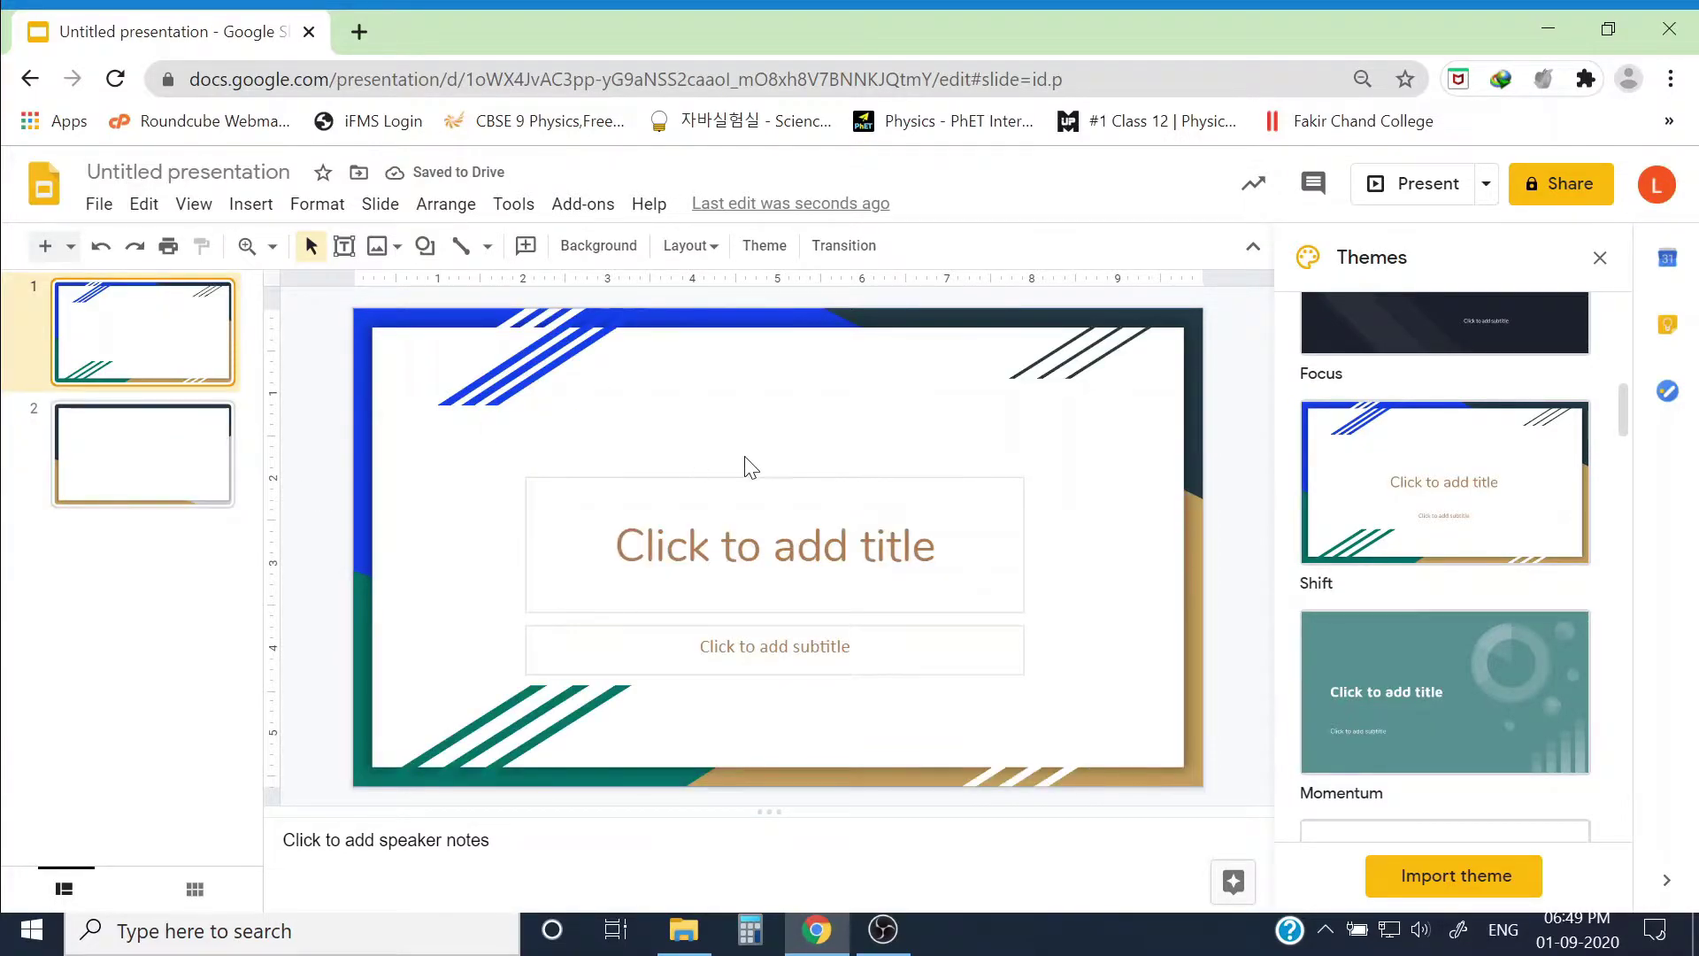
Step: Delete the title and subtitle placeholders from slide 1
{"action": "left_click", "coordinate": [757, 479]}
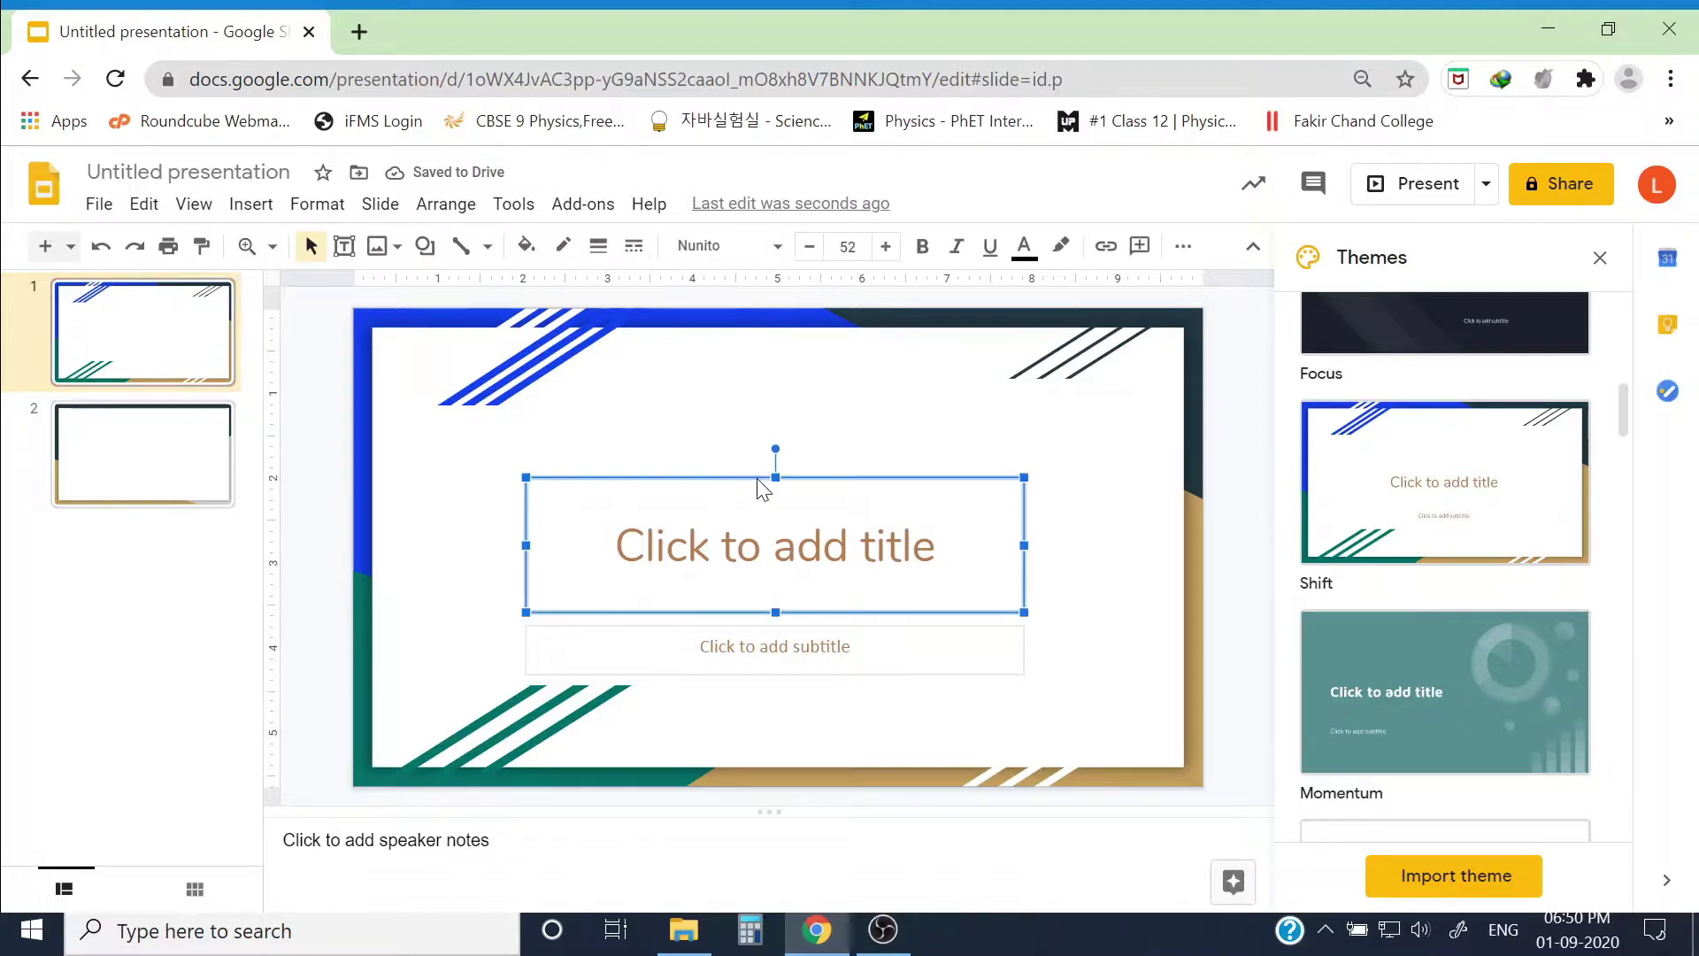
{"action": "key", "text": "Delete"}
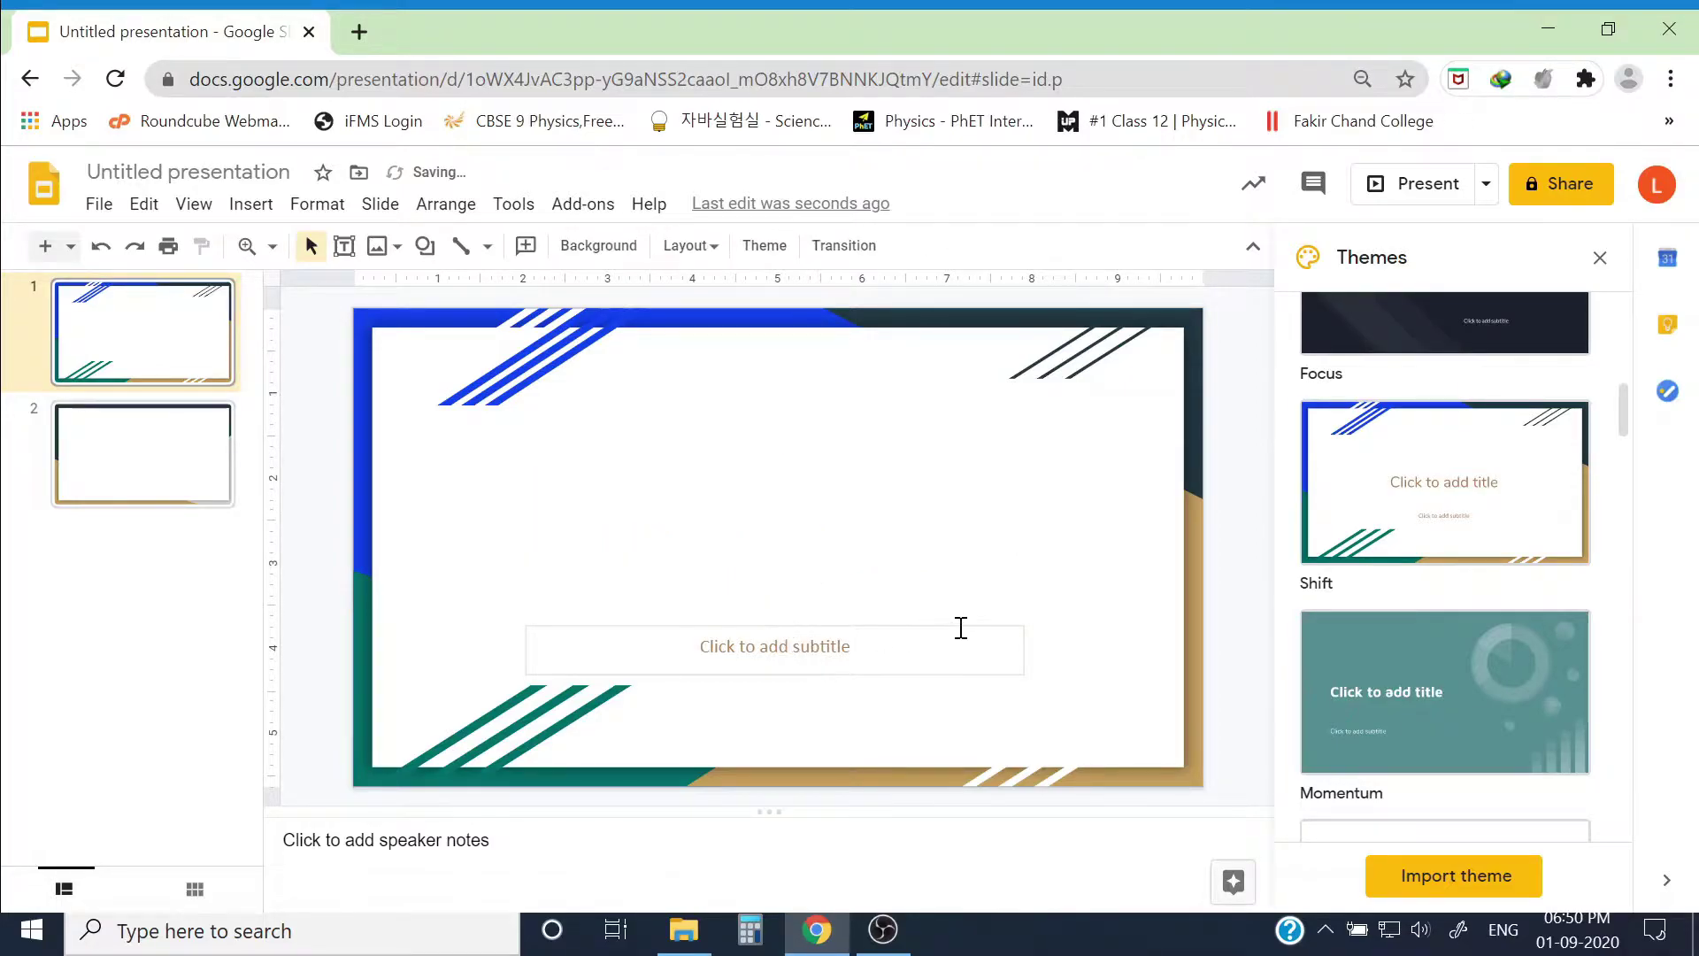
{"action": "left_click", "coordinate": [864, 649]}
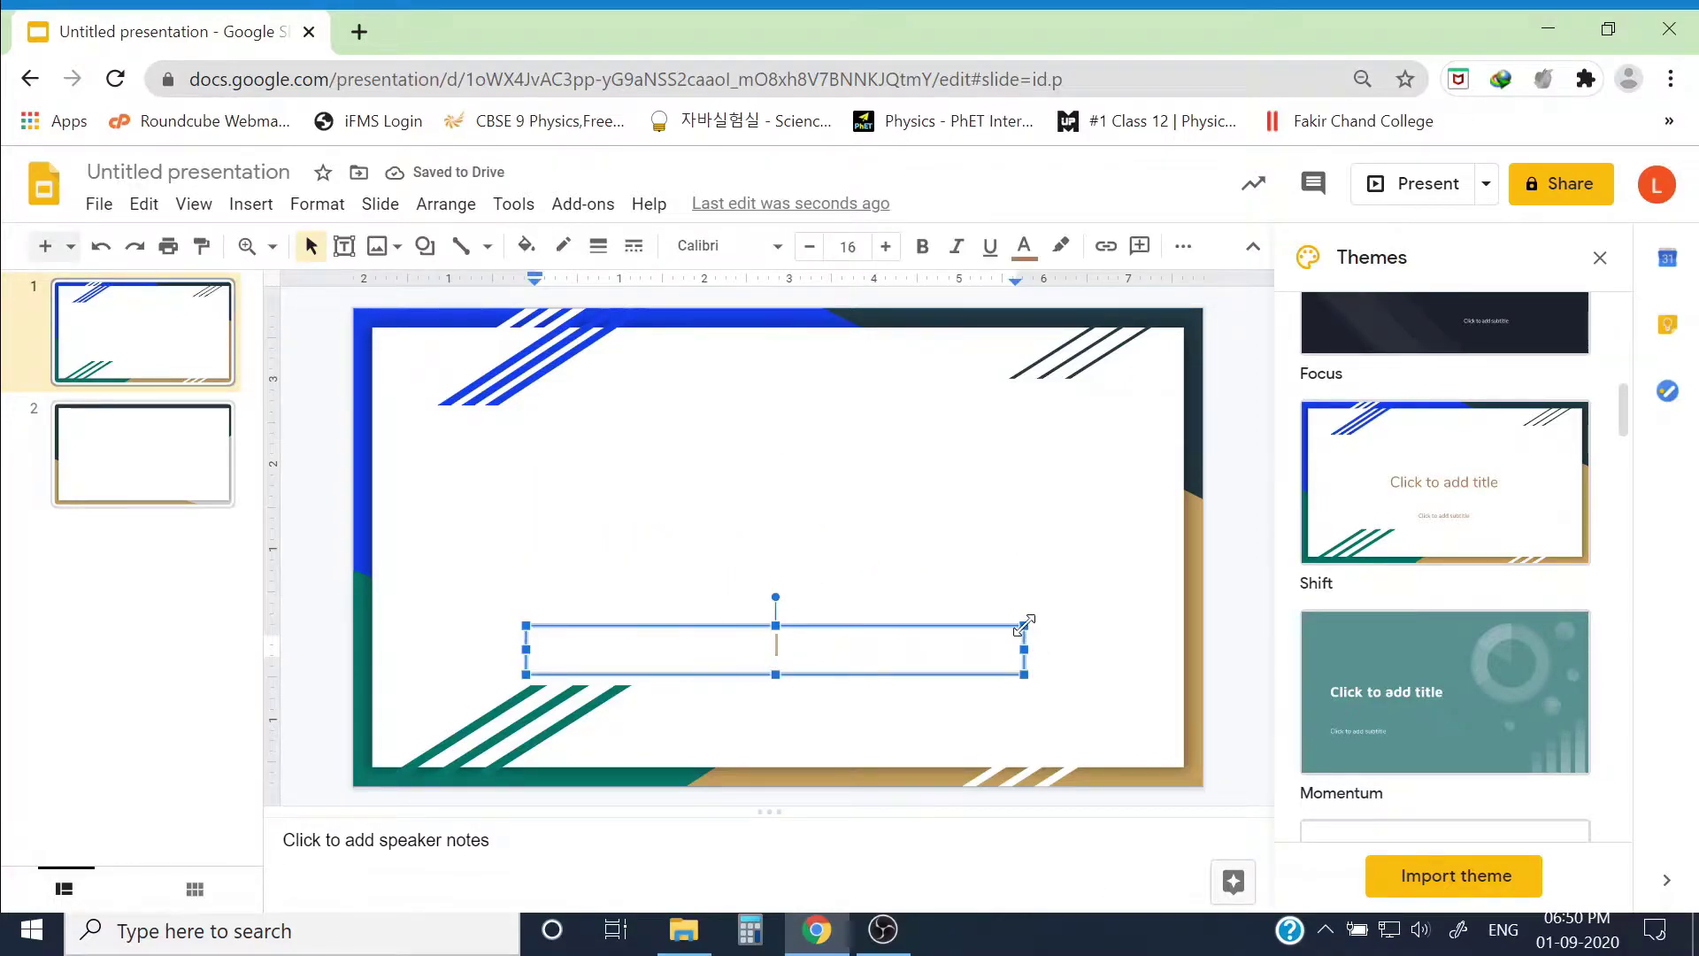
{"action": "key", "text": "Escape"}
{"action": "key", "text": "Delete"}
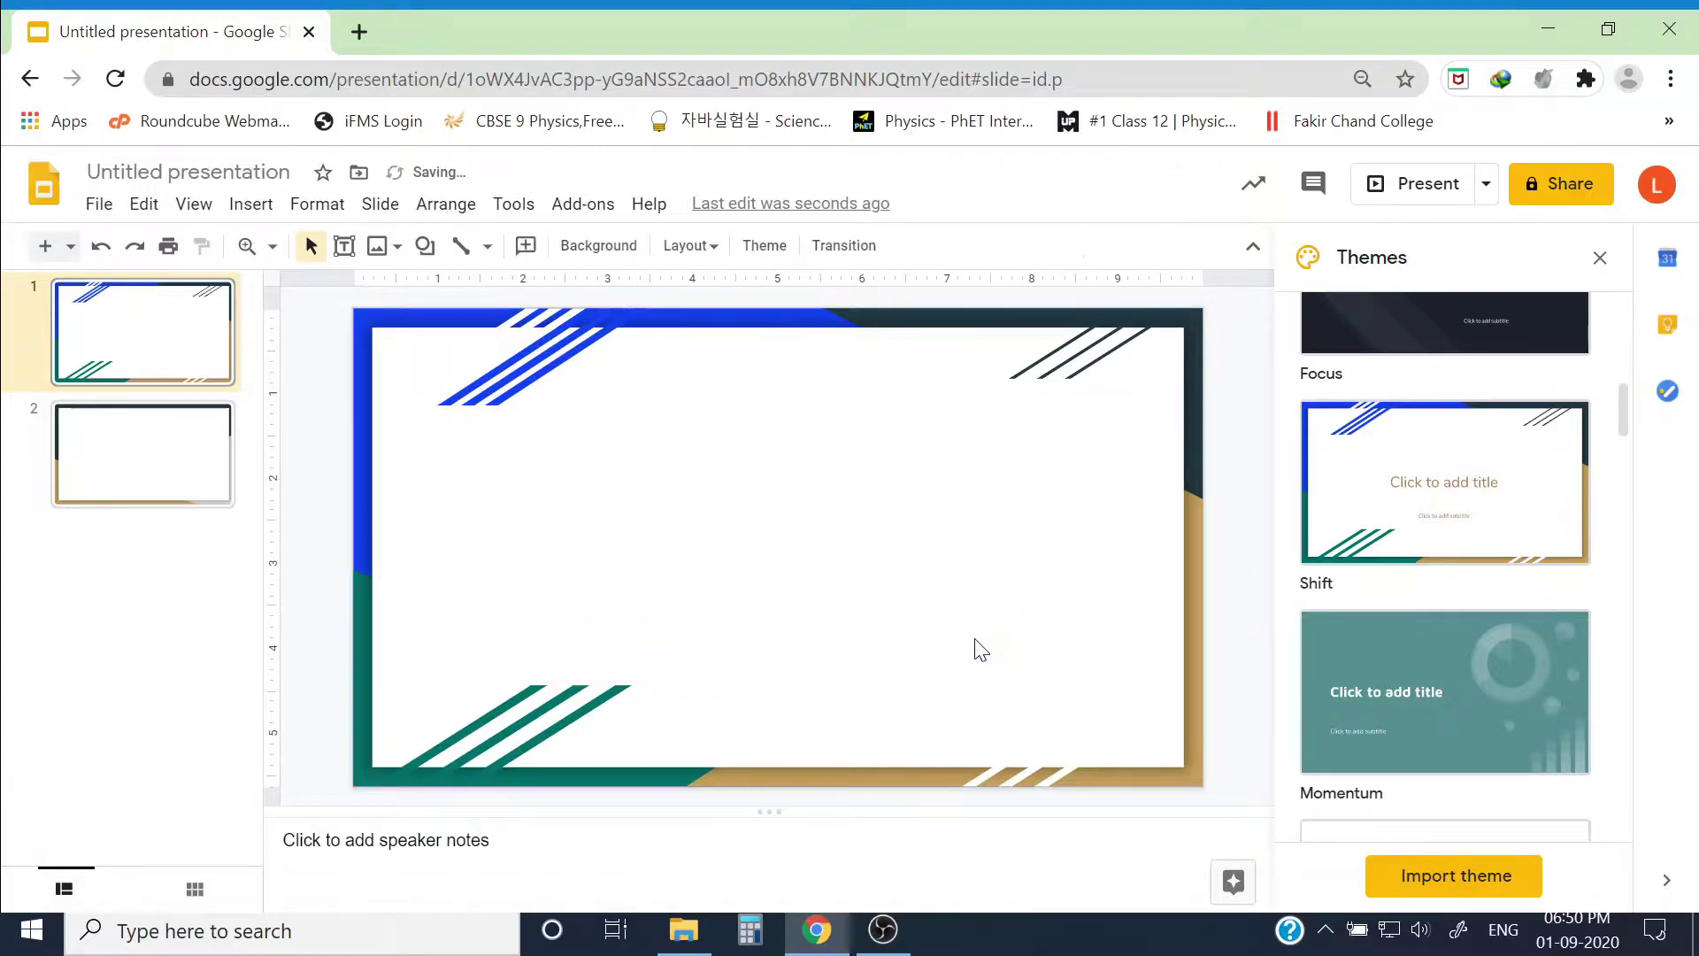
{"action": "left_click", "coordinate": [683, 929]}
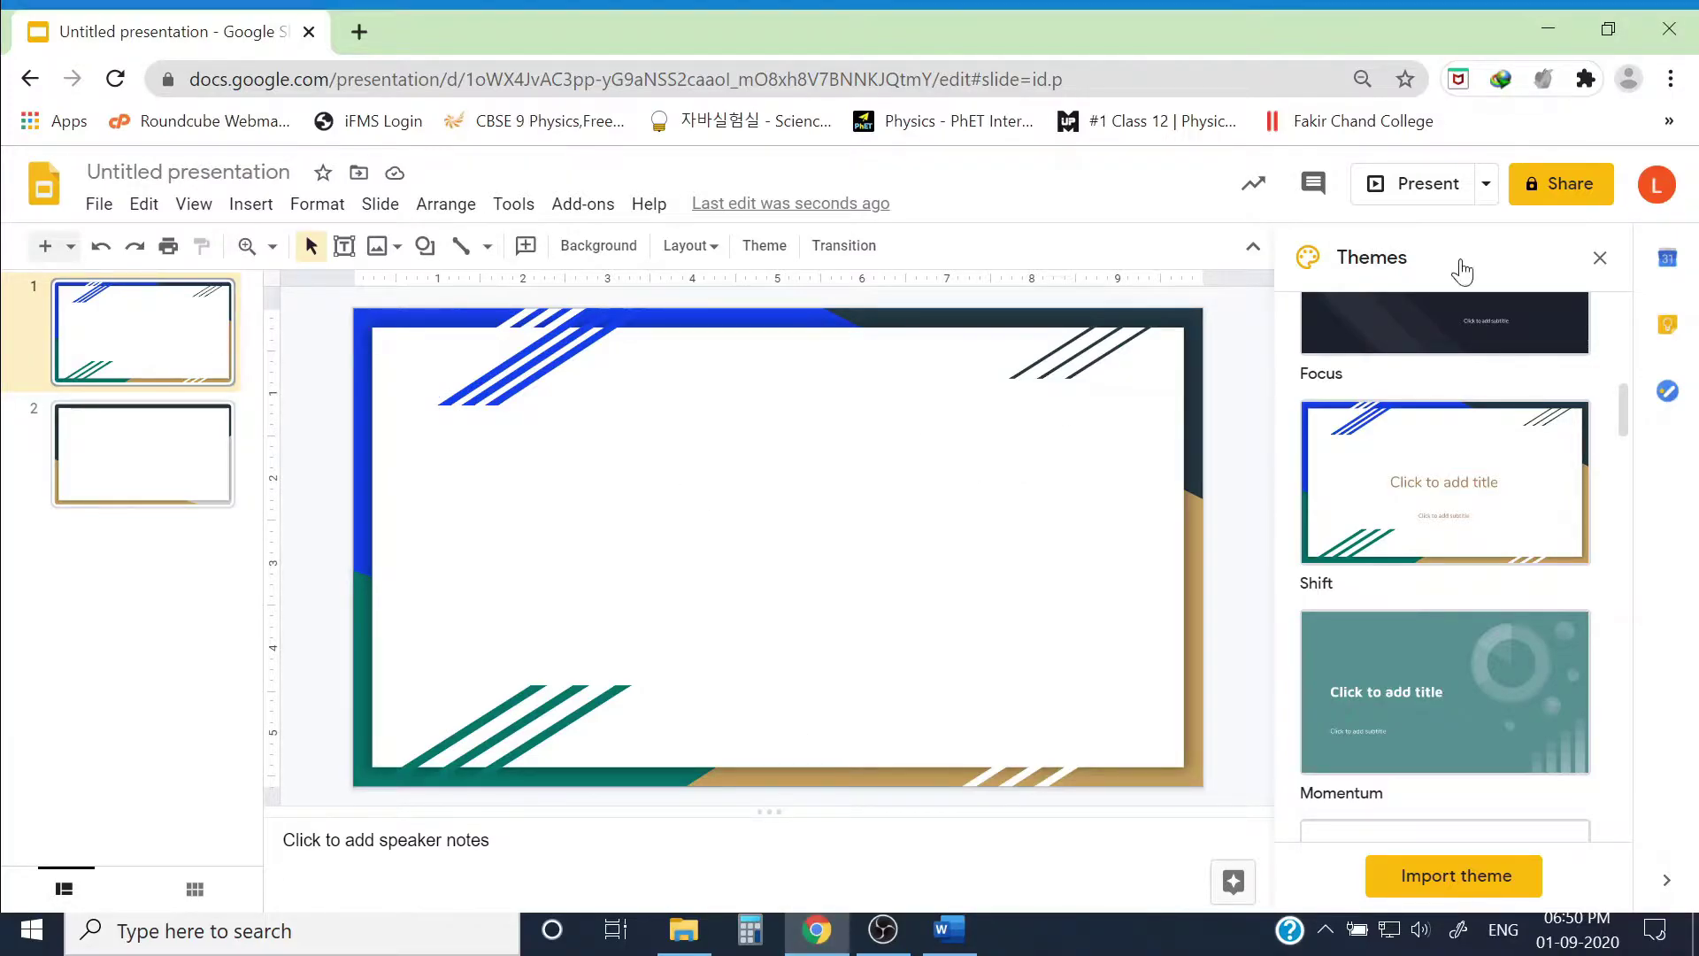
Step: Close the Themes panel and draw a text box on the upper part of slide 1
{"action": "left_click", "coordinate": [1603, 257]}
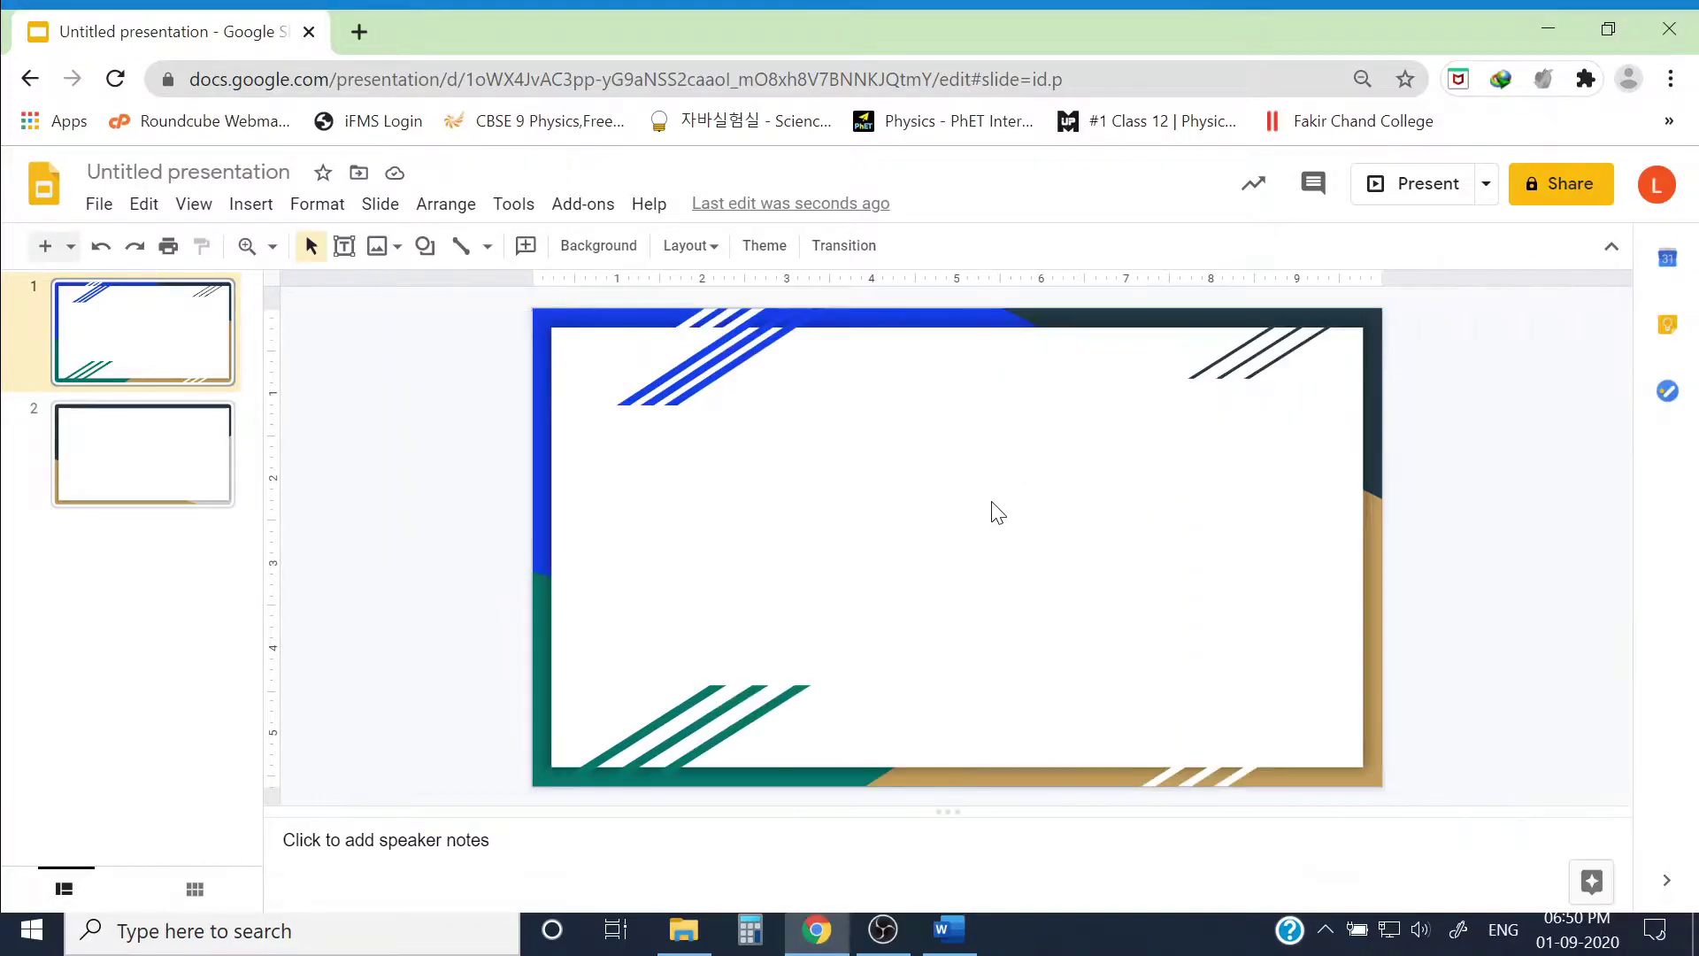
{"action": "left_click", "coordinate": [343, 251]}
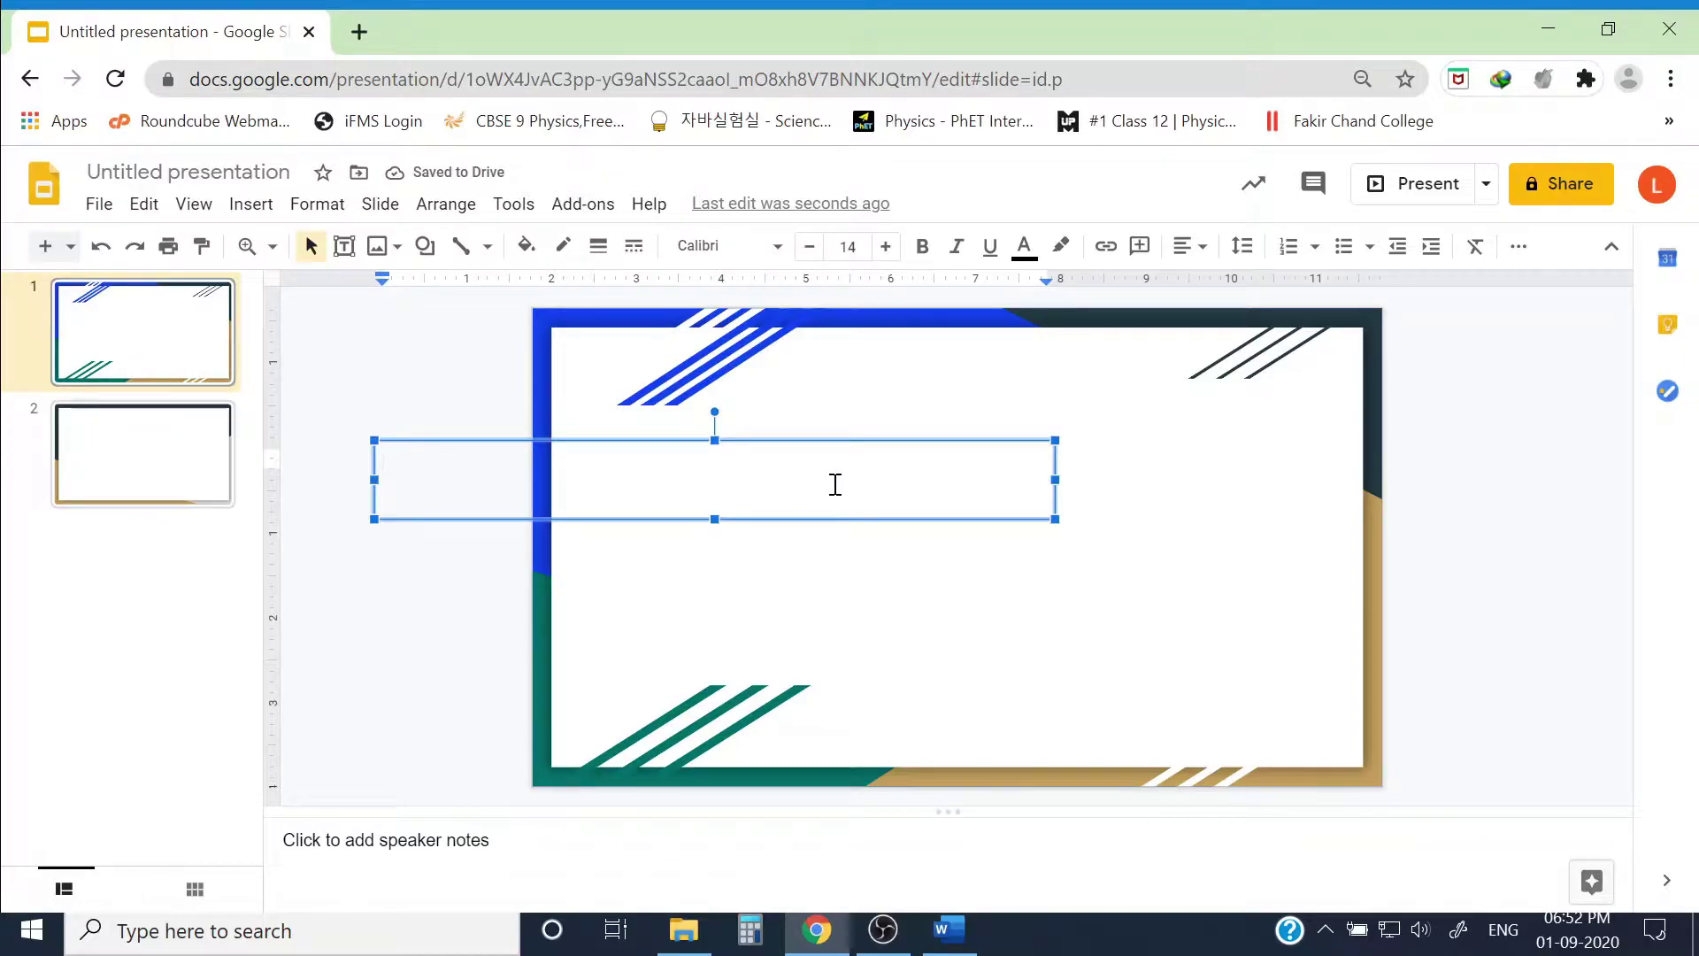
Step: Paste the webinar title text and stretch its box wider and taller
{"action": "type", "text": "One Day National Webinar on College student’s stress during COVID-19 pandemic: Strategies to overcome it and Pandemic Pedagogy"}
{"action": "left_click_drag", "start_coordinate": [1054, 479], "coordinate": [1363, 460]}
{"action": "left_click_drag", "start_coordinate": [550, 479], "coordinate": [553, 479]}
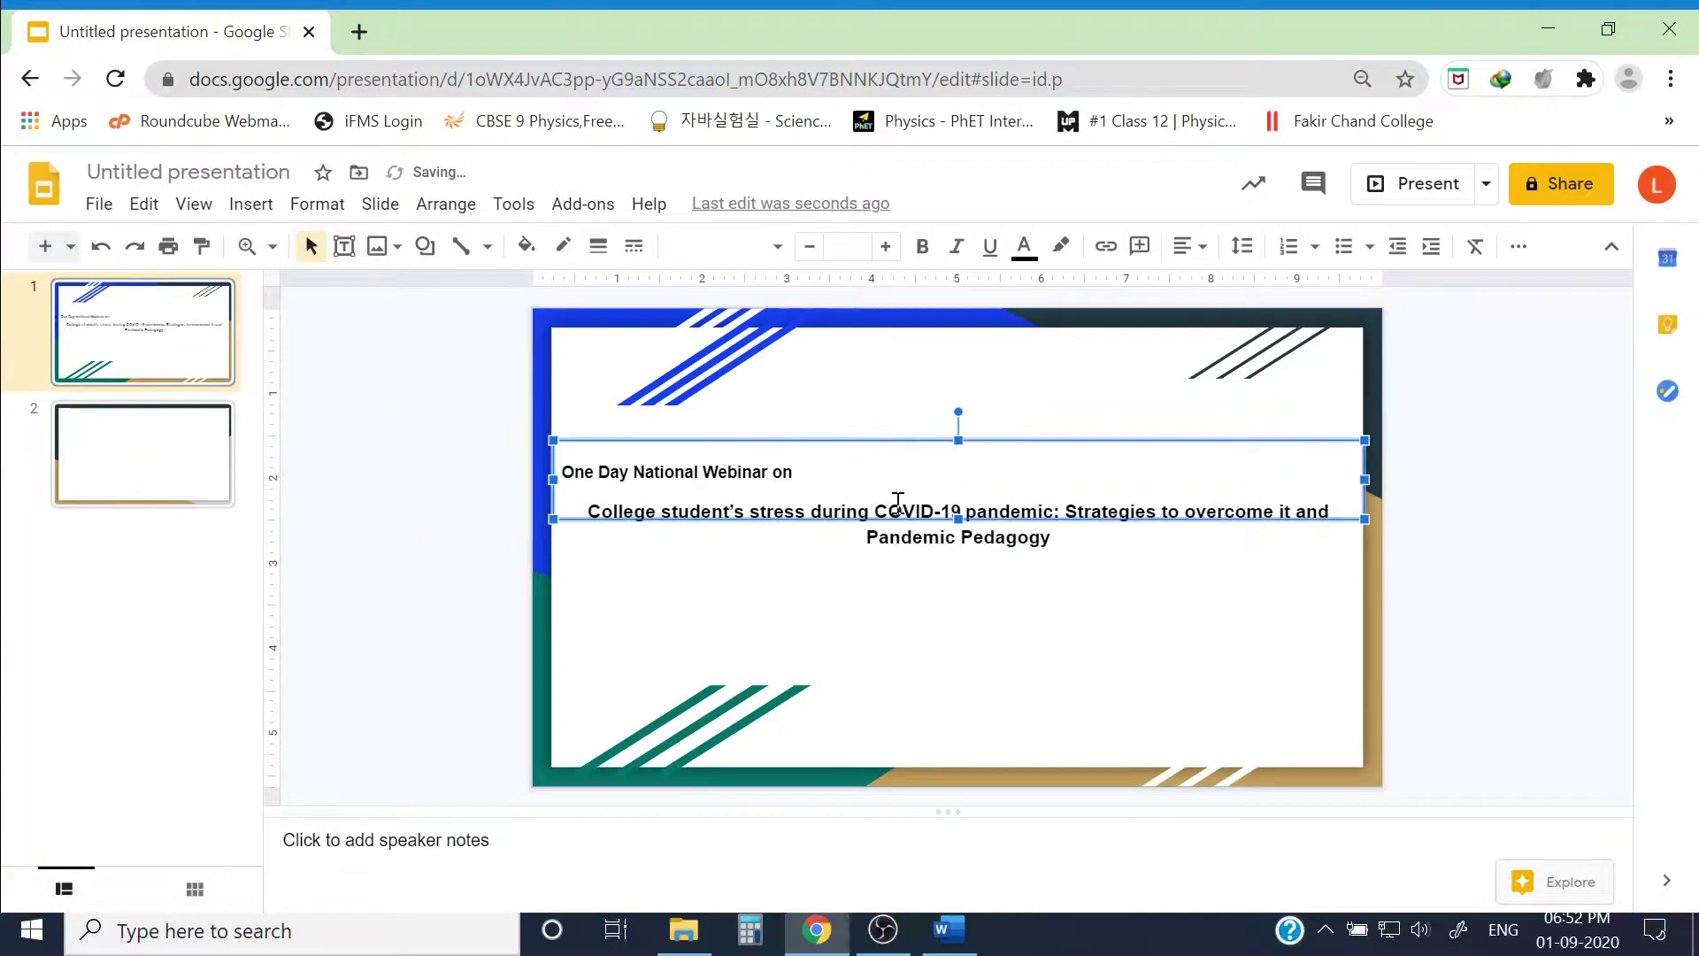
{"action": "left_click_drag", "start_coordinate": [958, 440], "coordinate": [957, 351]}
Step: Centre both title lines and set them to 12 pt
{"action": "left_click_drag", "start_coordinate": [1055, 448], "coordinate": [561, 379]}
{"action": "left_click", "coordinate": [1186, 247]}
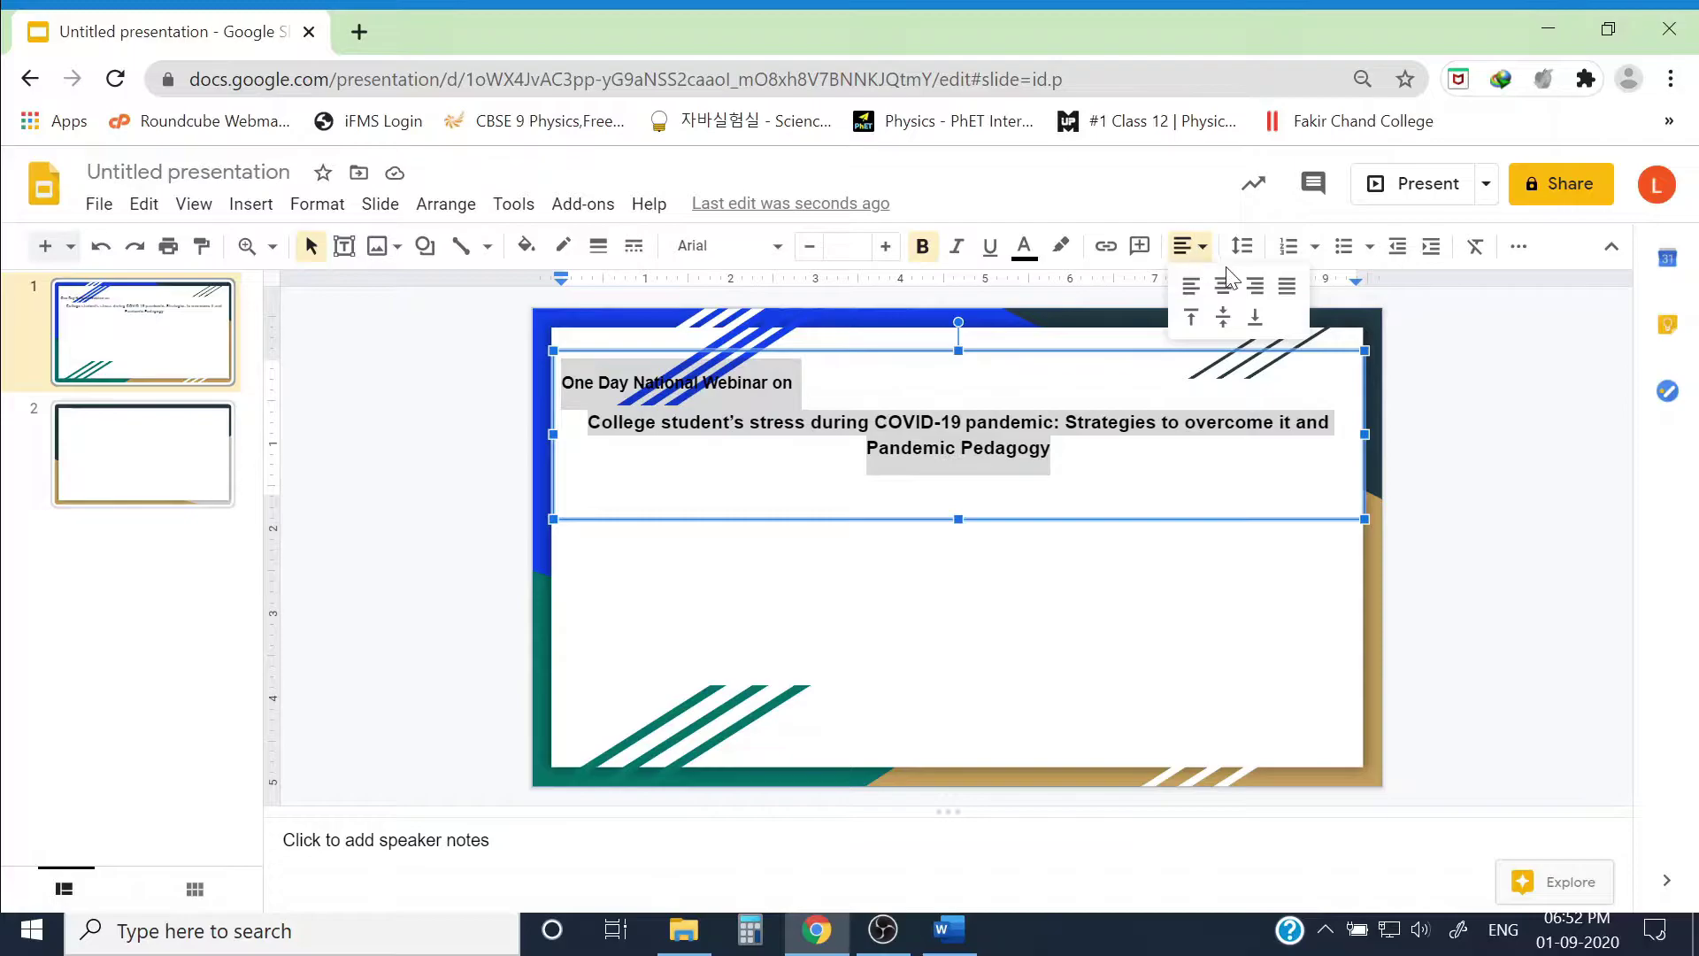
{"action": "left_click", "coordinate": [1225, 284]}
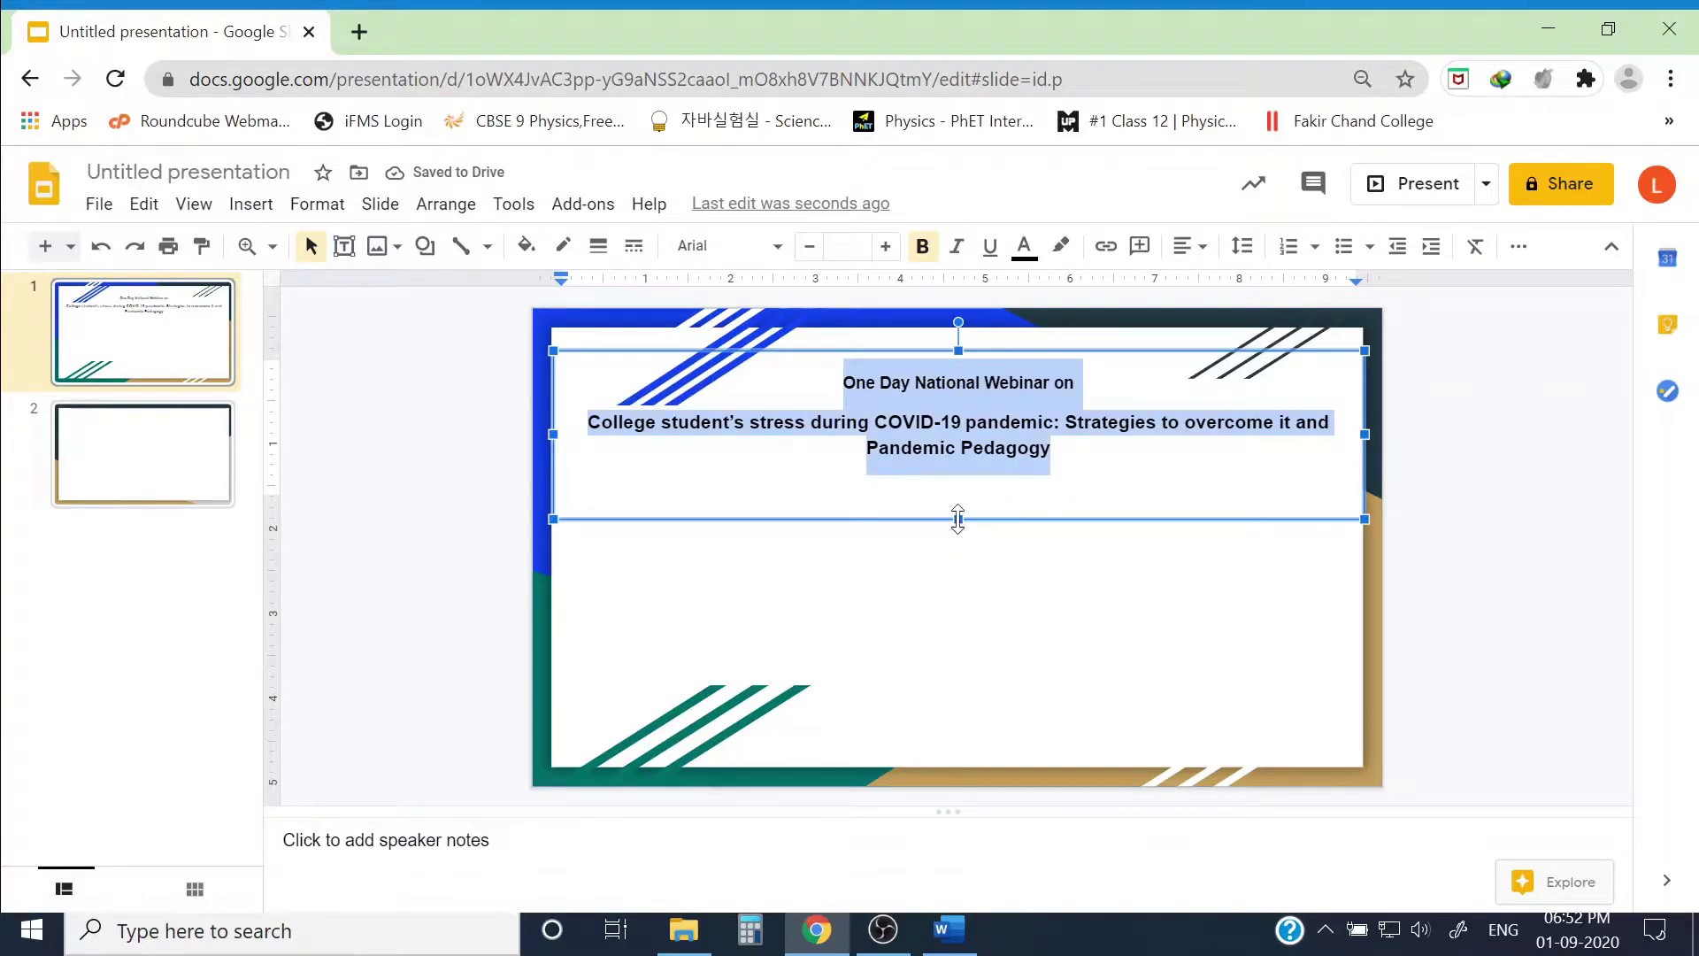
{"action": "left_click", "coordinate": [882, 252]}
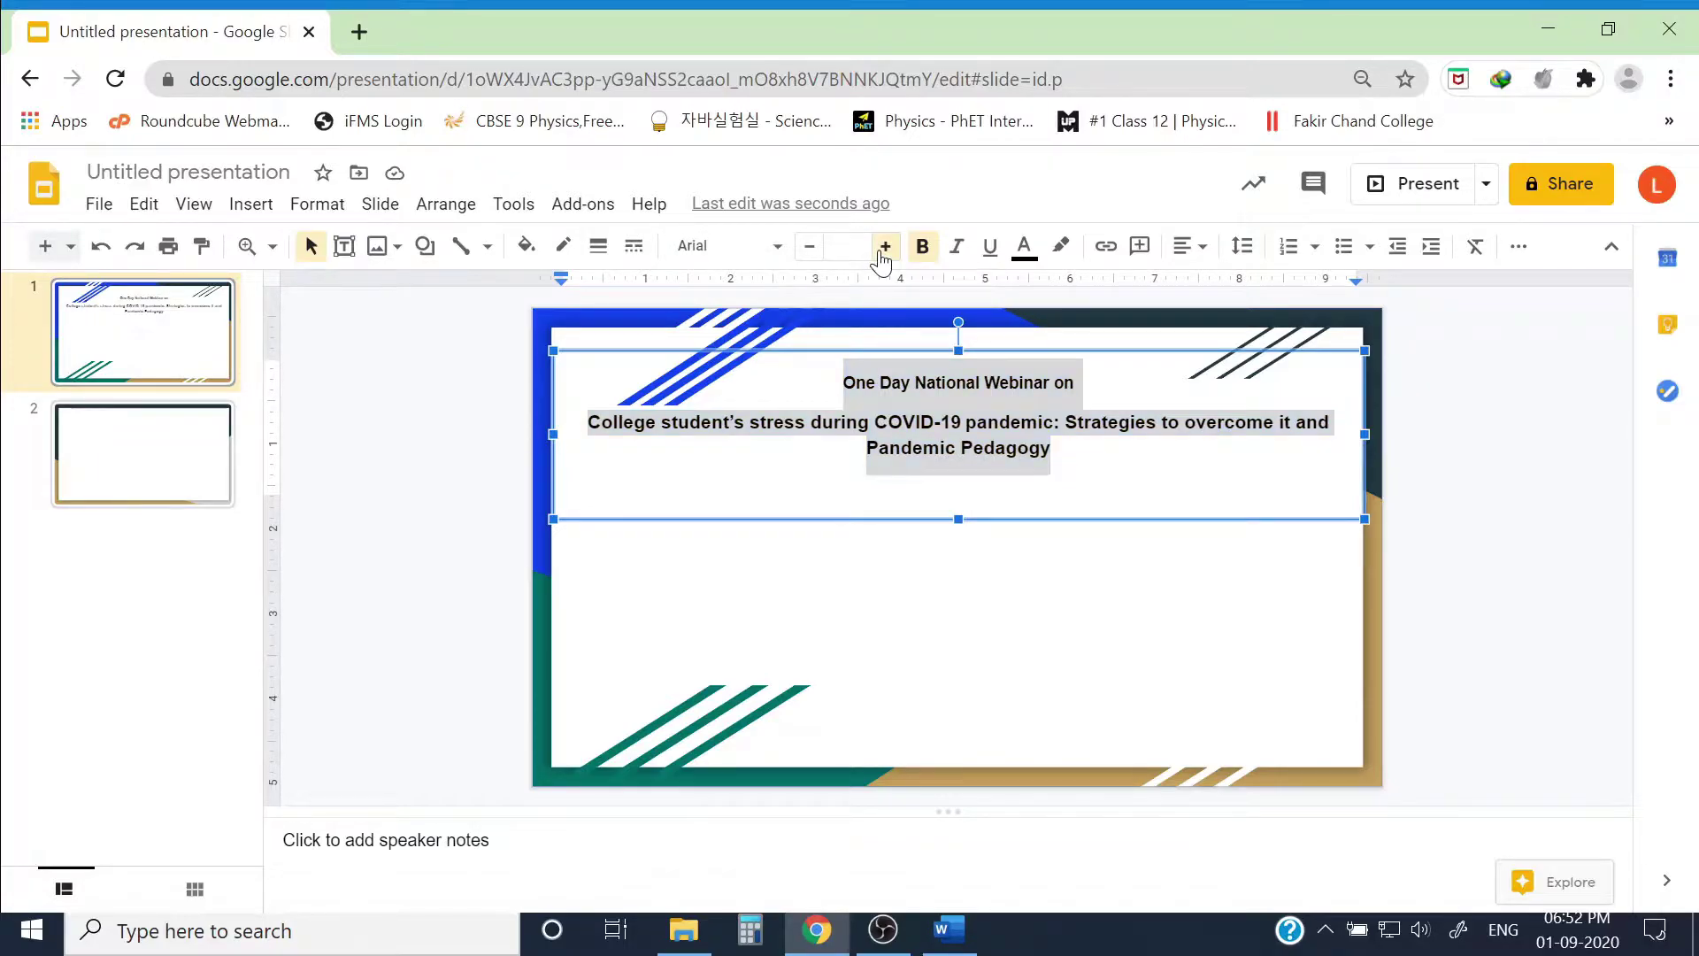
{"action": "left_click", "coordinate": [883, 252]}
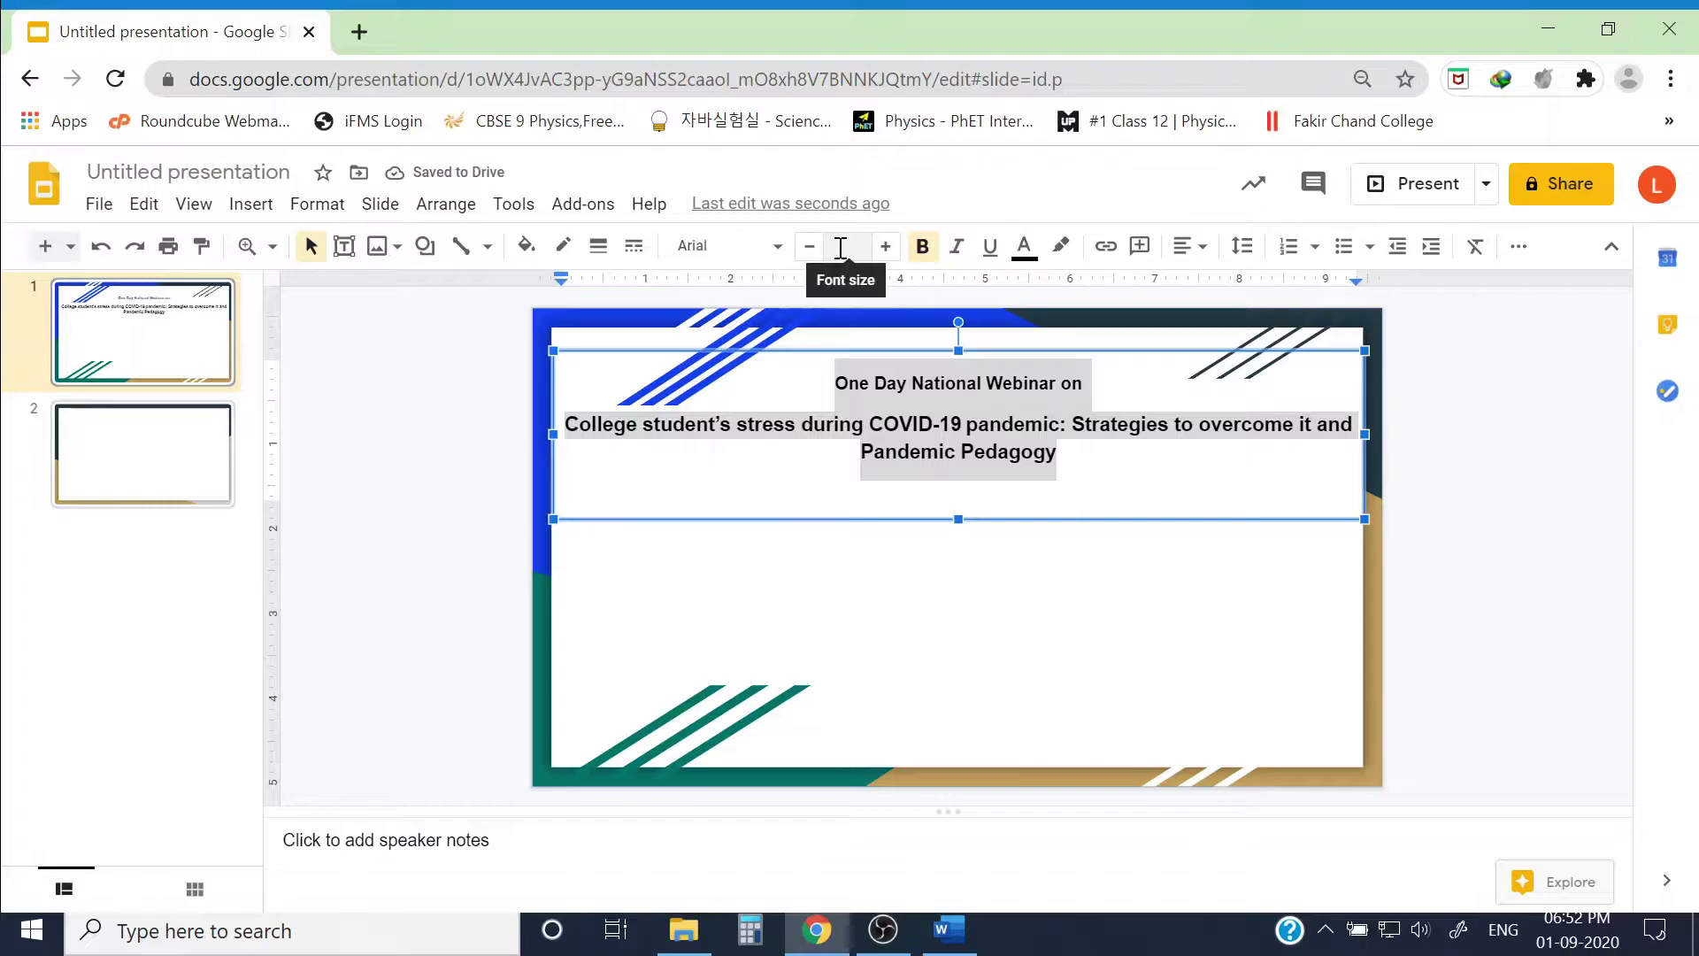
{"action": "left_click", "coordinate": [856, 248]}
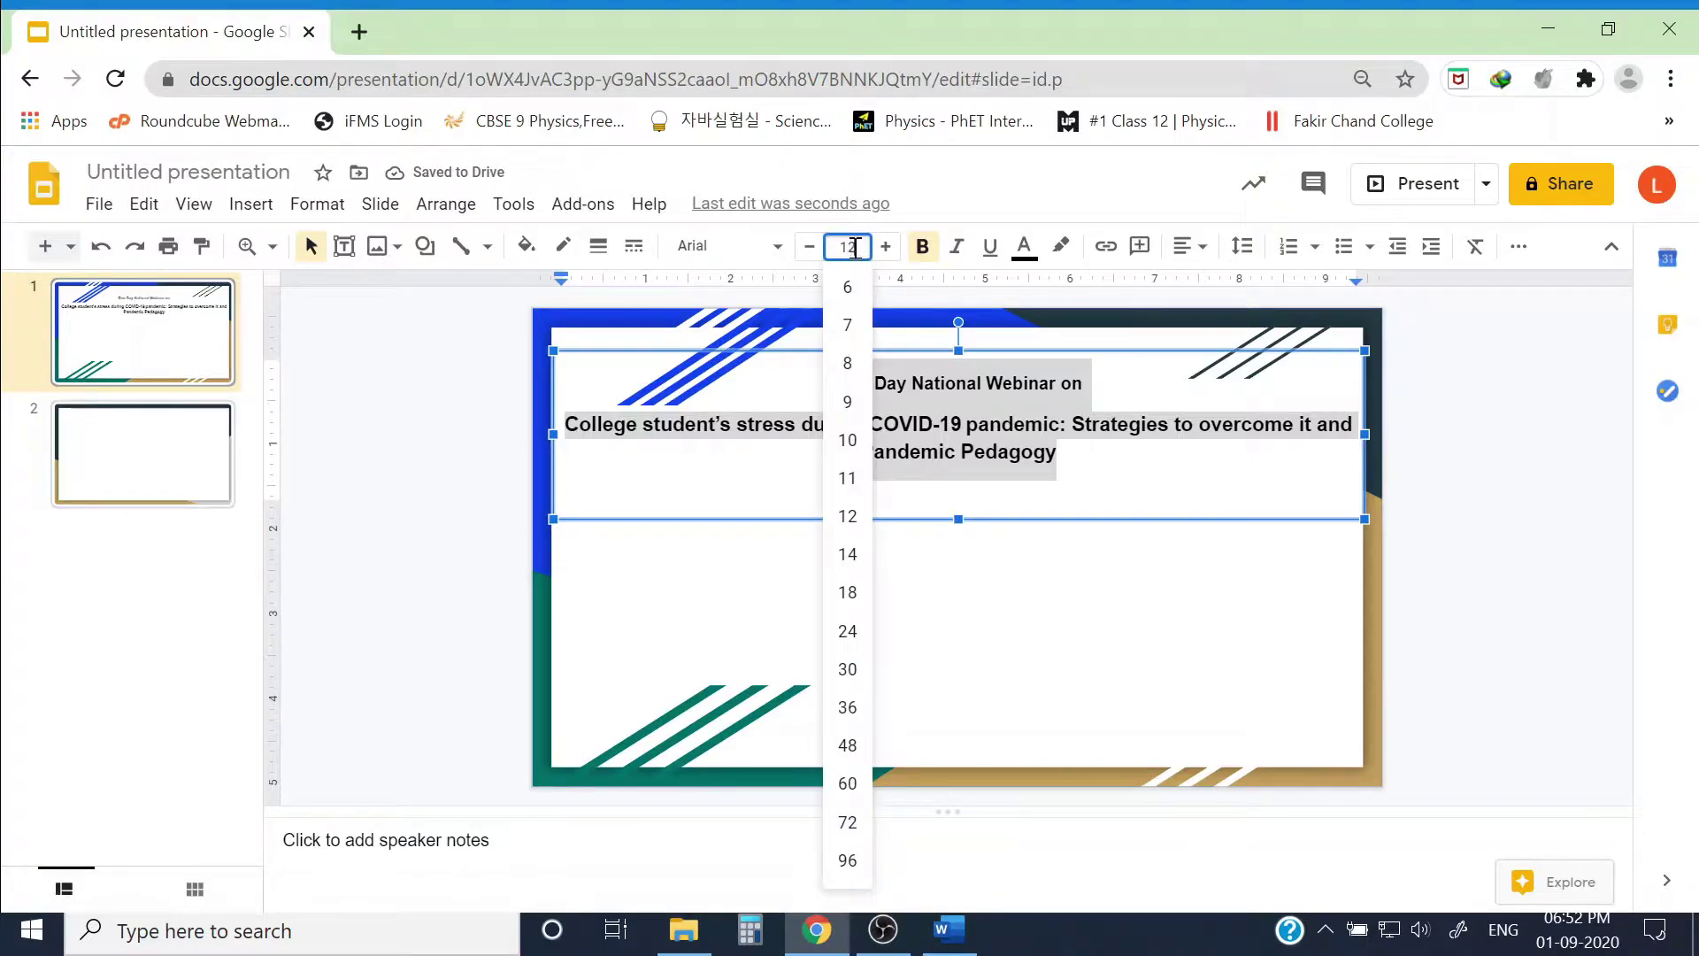
{"action": "left_click", "coordinate": [847, 324]}
{"action": "left_click", "coordinate": [959, 515]}
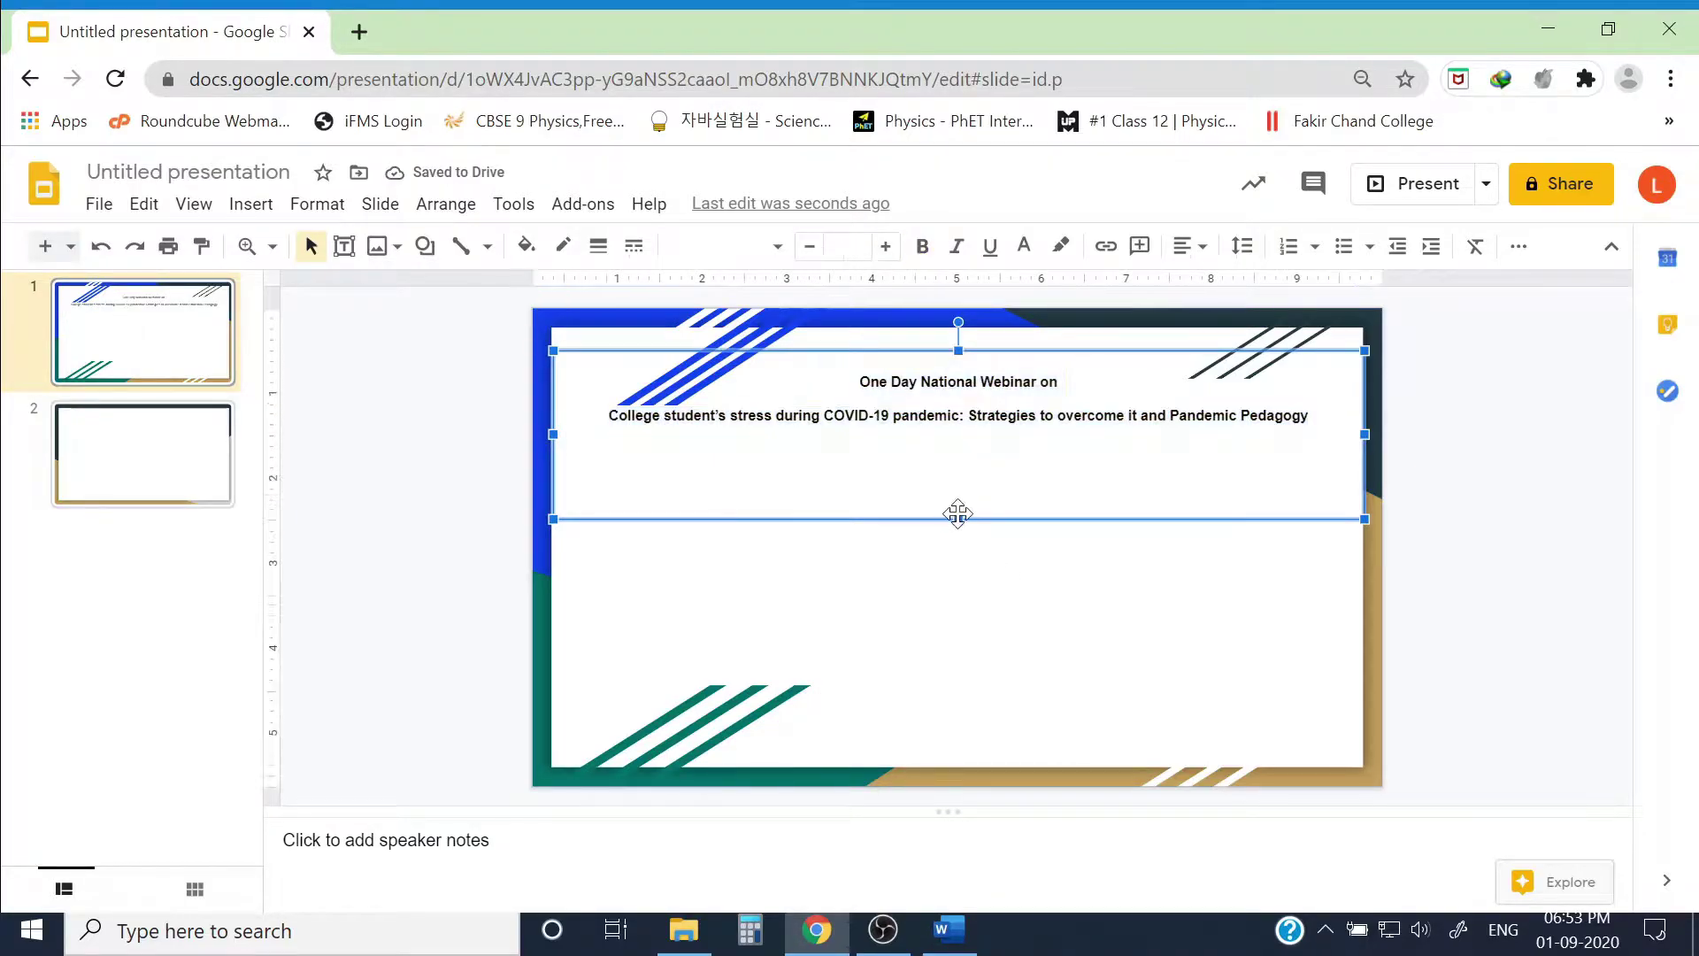
Step: Shrink the title box to fit the text and nudge it near the slide top
{"action": "left_click_drag", "start_coordinate": [959, 521], "coordinate": [959, 443]}
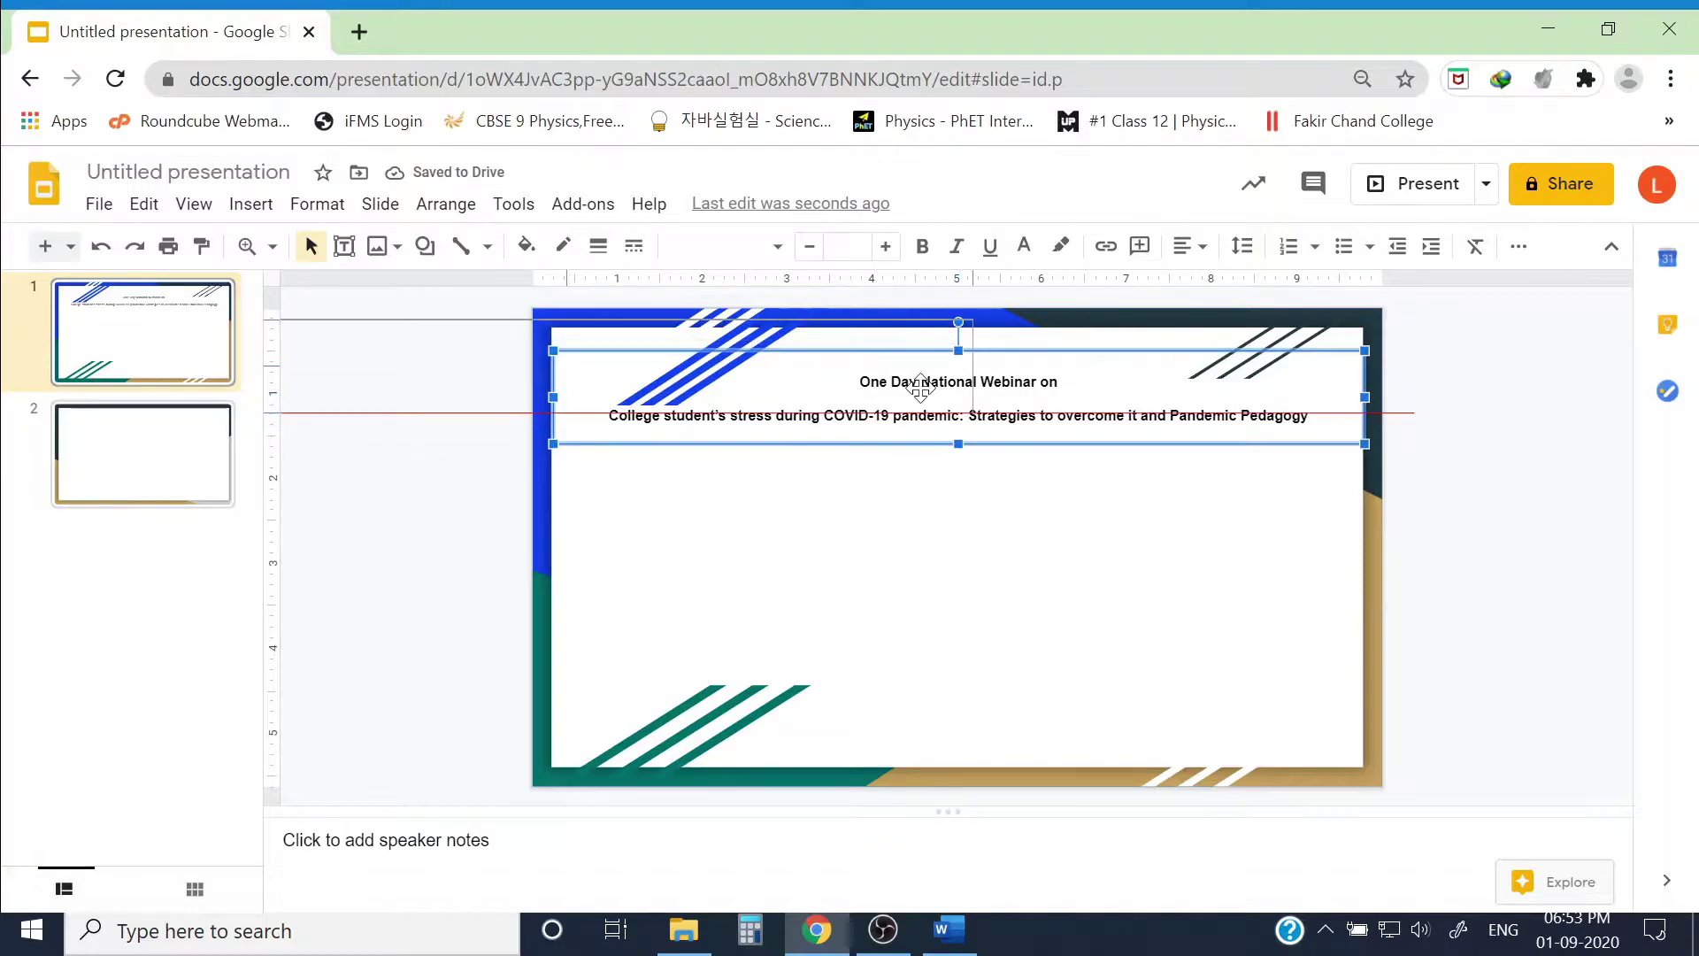
{"action": "double_click", "coordinate": [1006, 416]}
{"action": "left_click_drag", "start_coordinate": [1310, 416], "coordinate": [862, 377]}
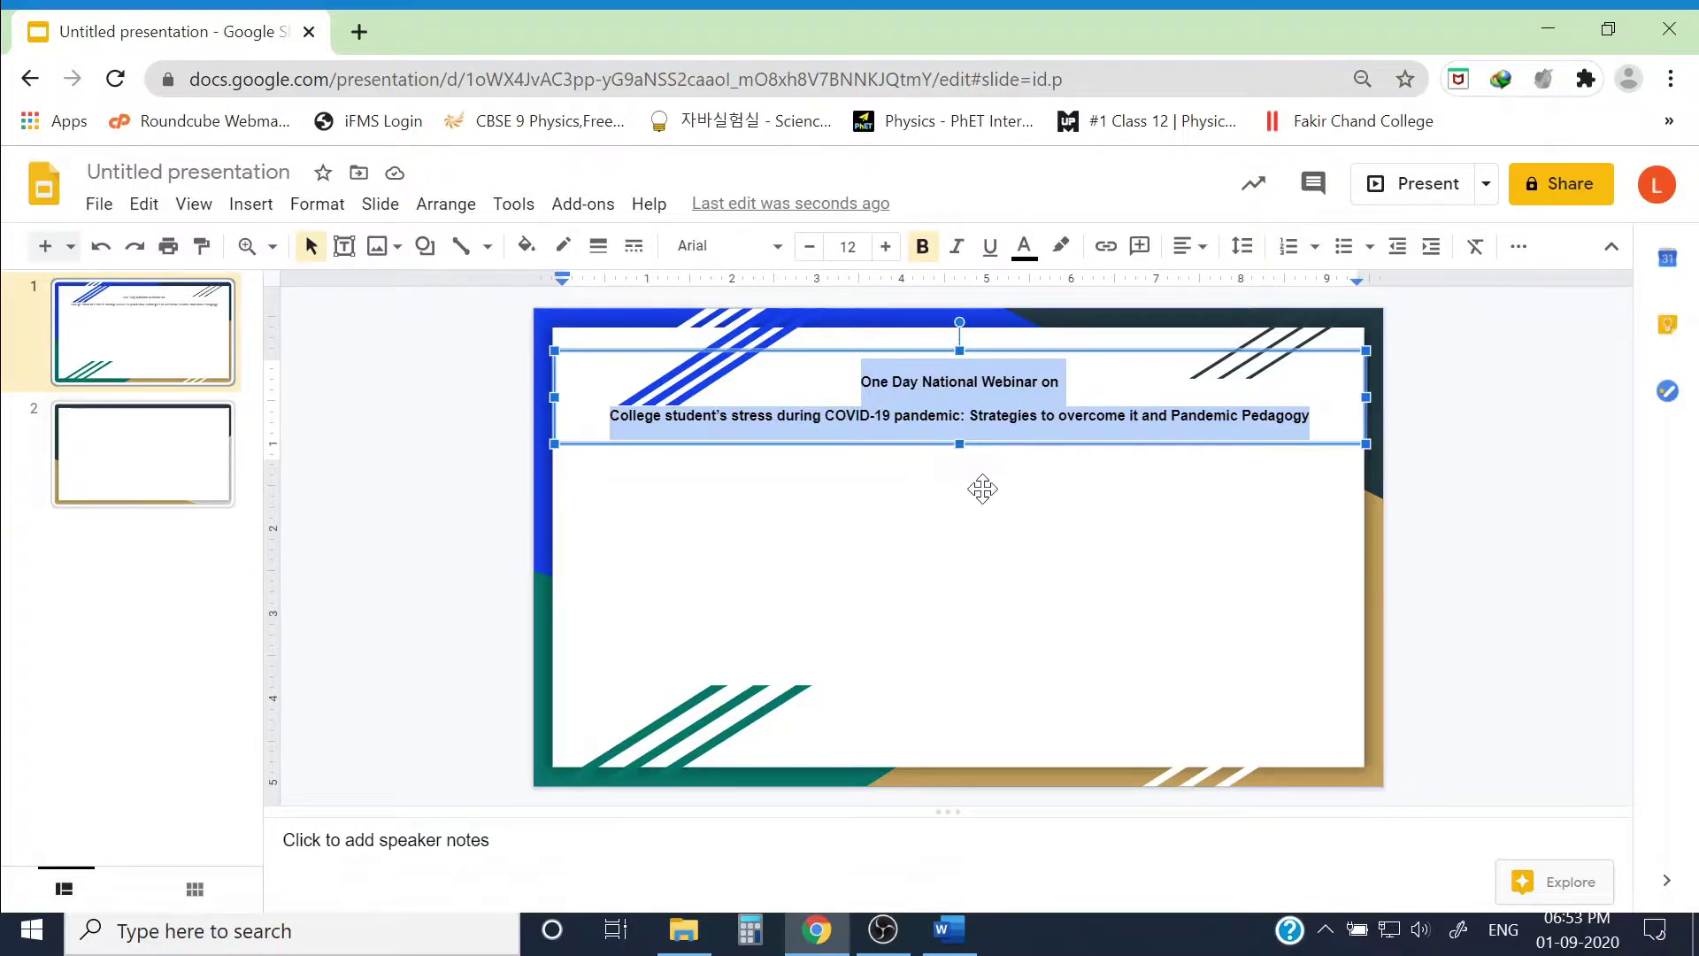
{"action": "key", "text": "Left"}
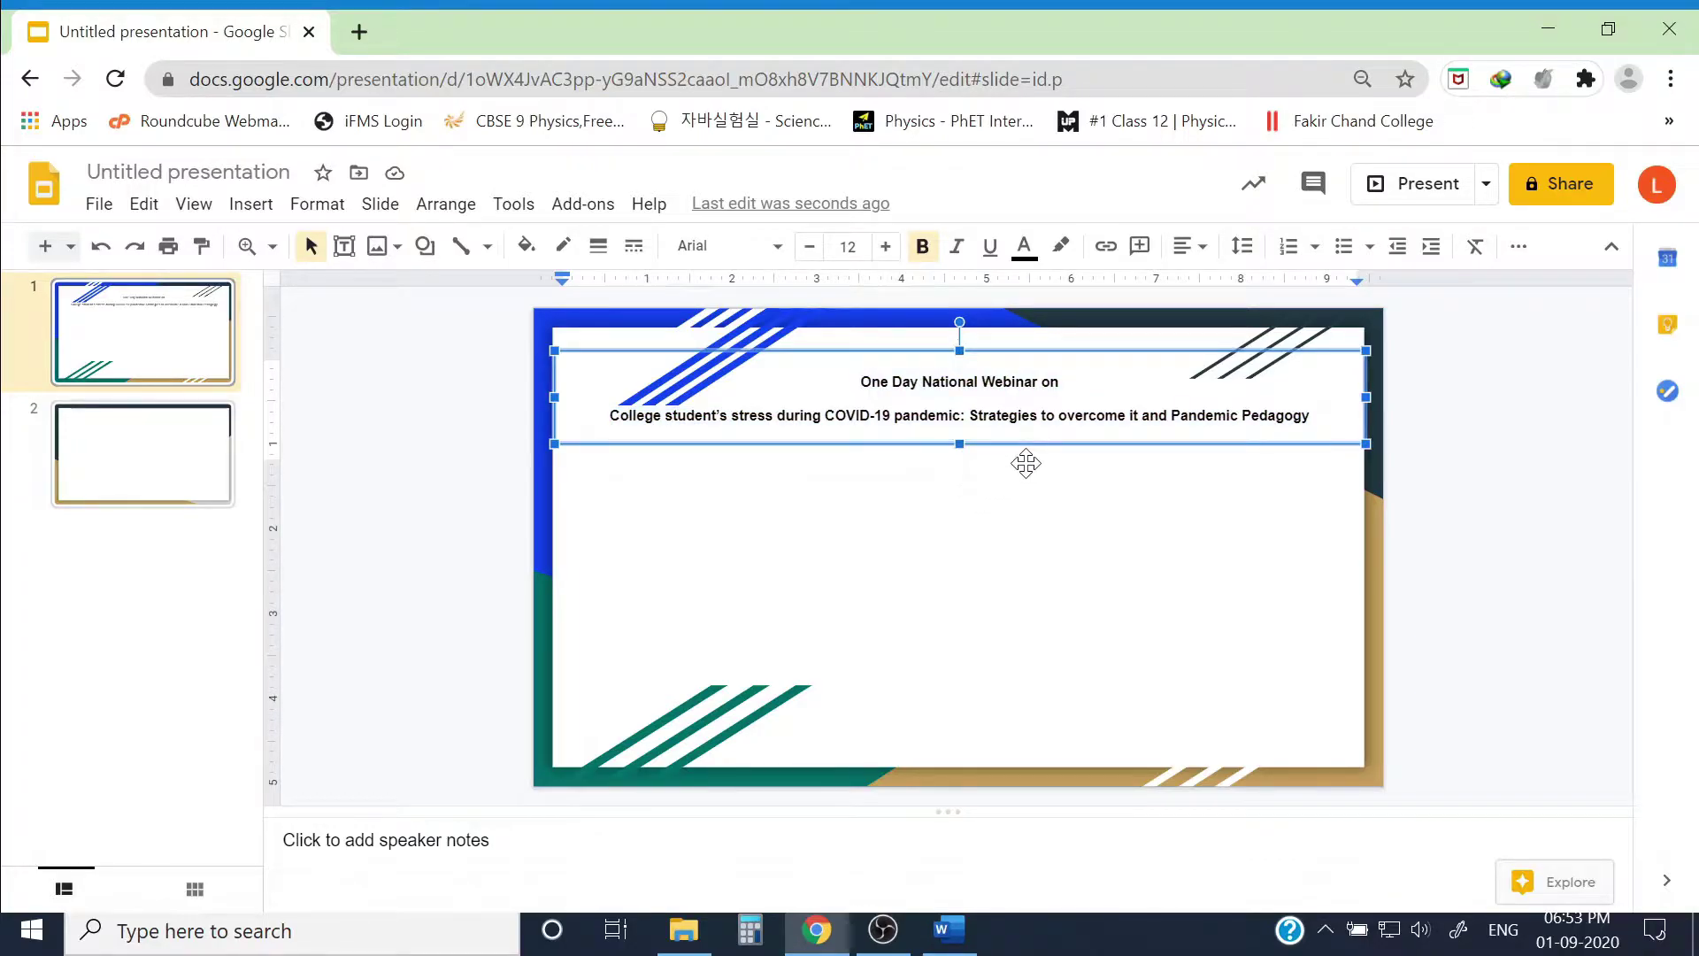
{"action": "key", "text": "Escape"}
{"action": "key", "text": "Up"}
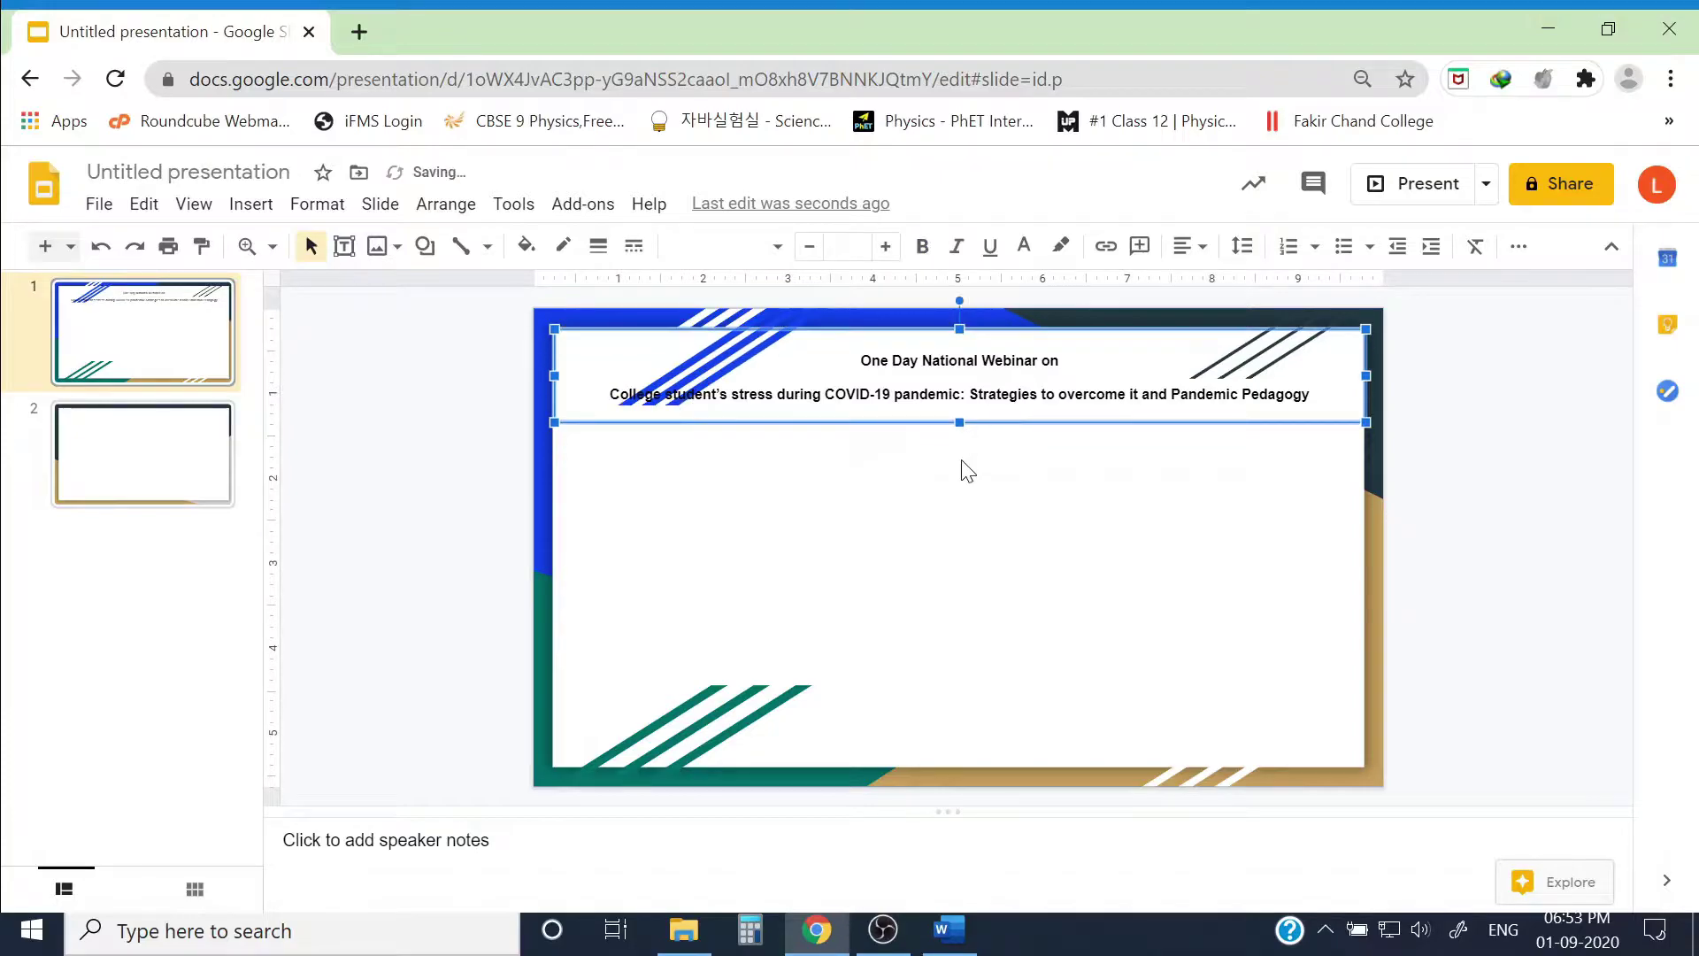
{"action": "key", "text": "Down"}
{"action": "key", "text": "Down"}
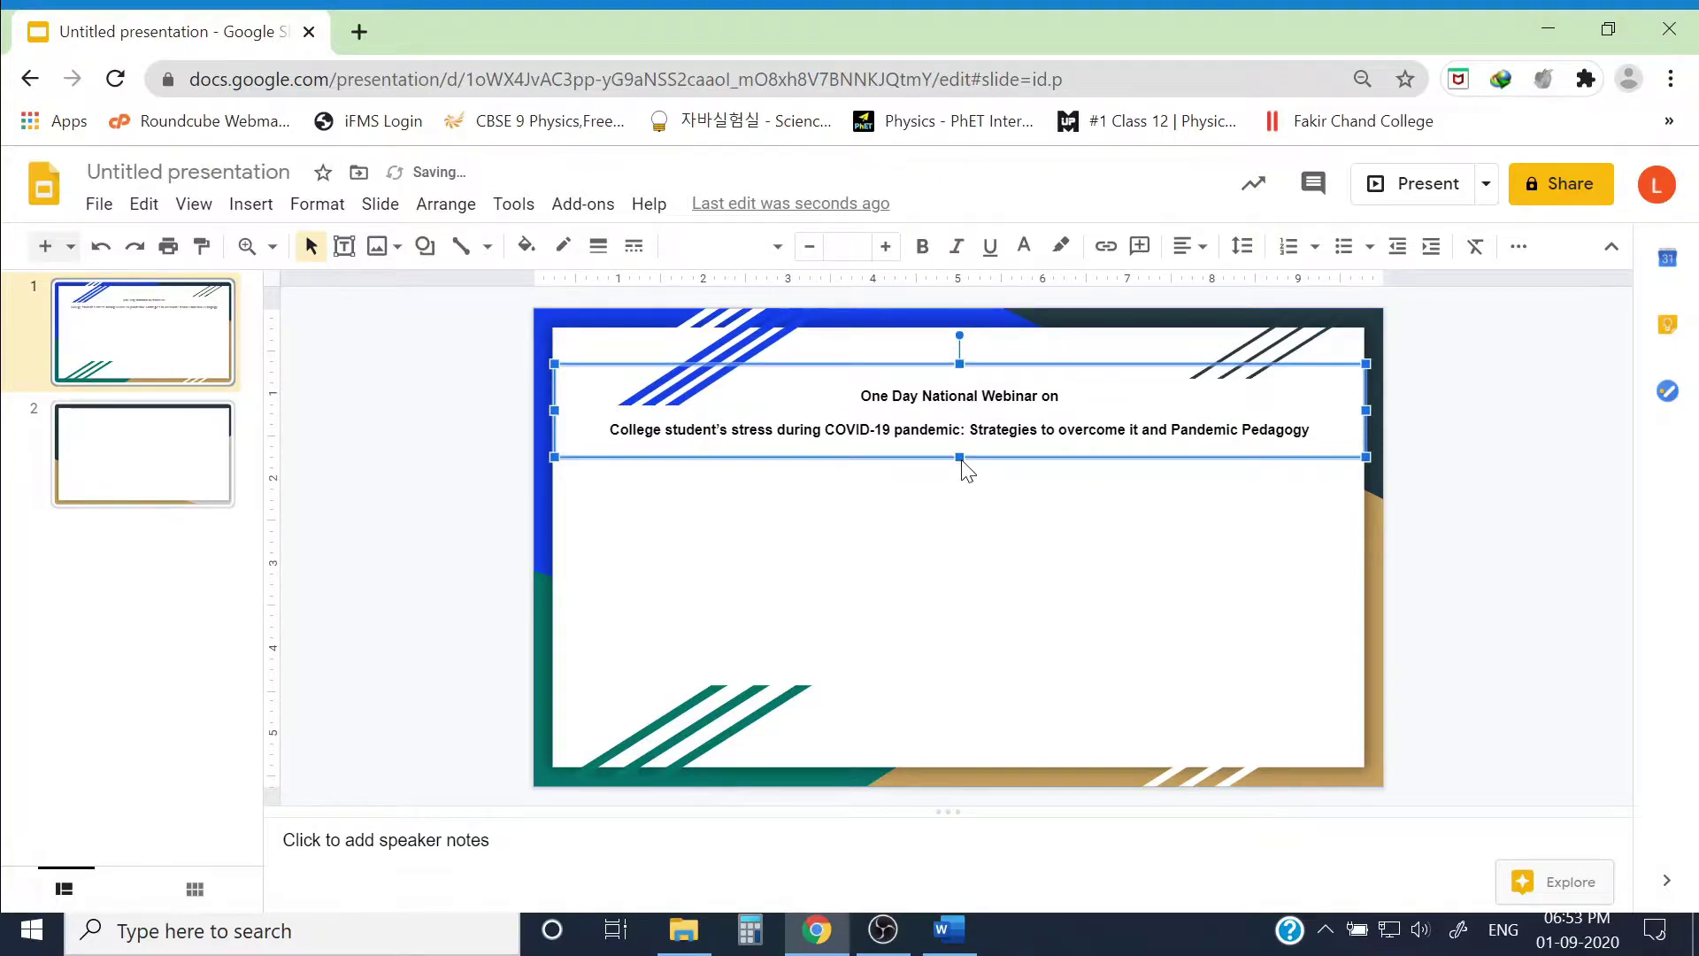
{"action": "key", "text": "Up"}
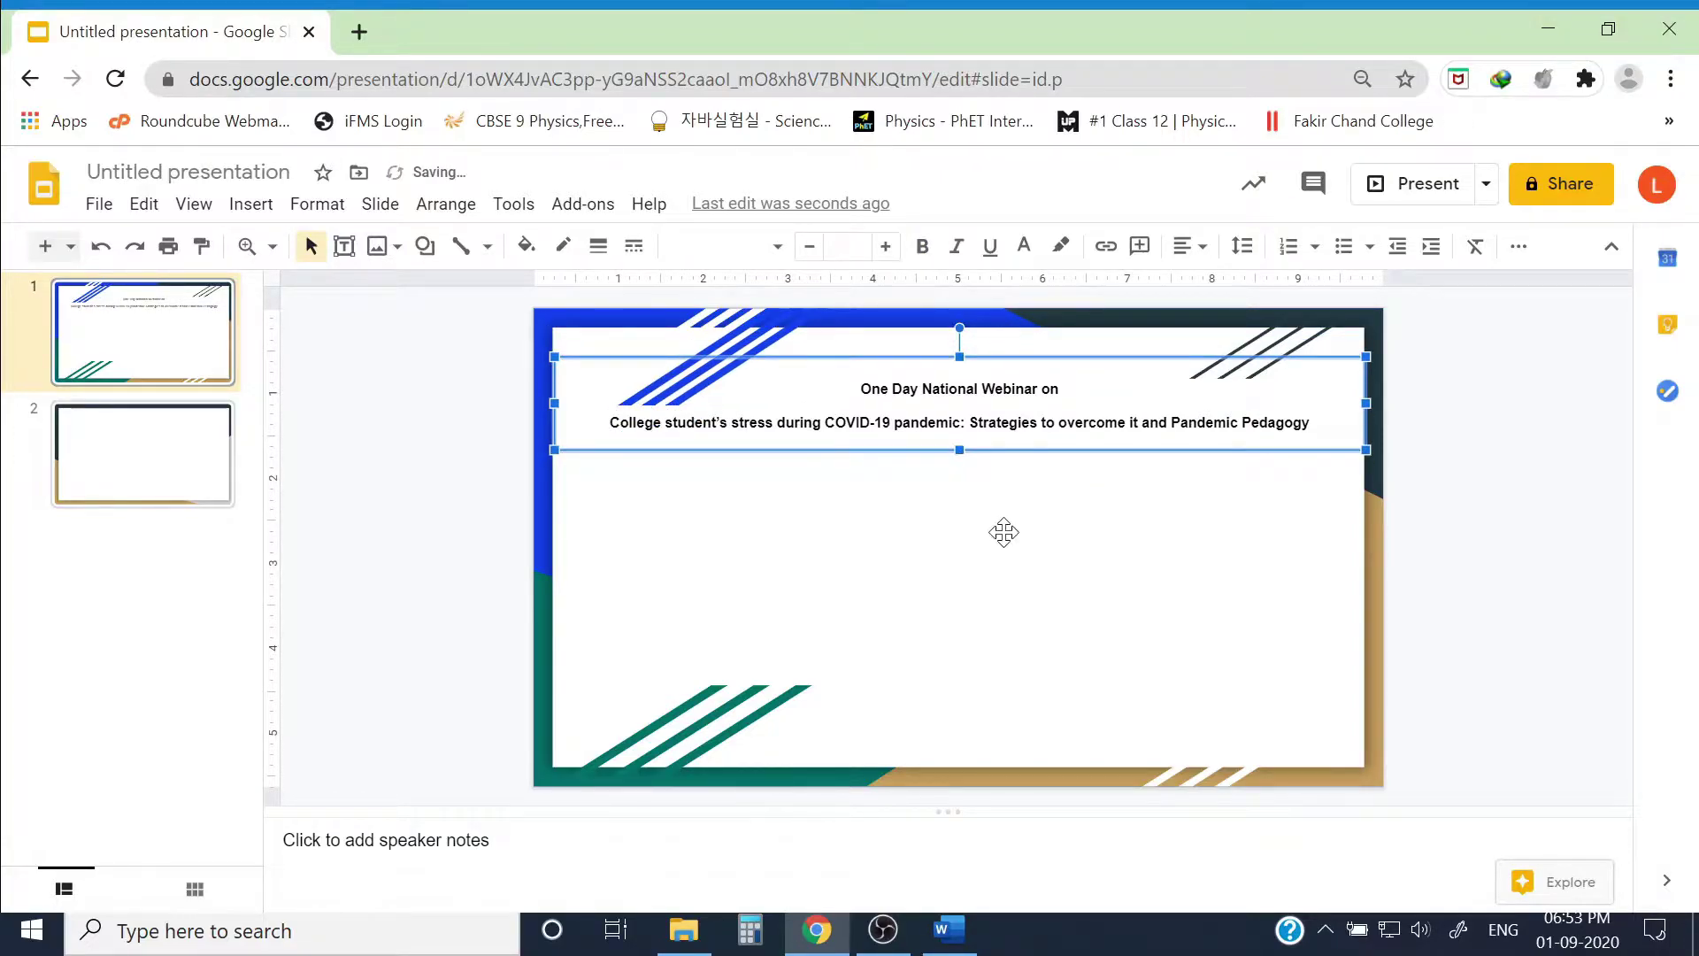
{"action": "left_click", "coordinate": [1005, 537]}
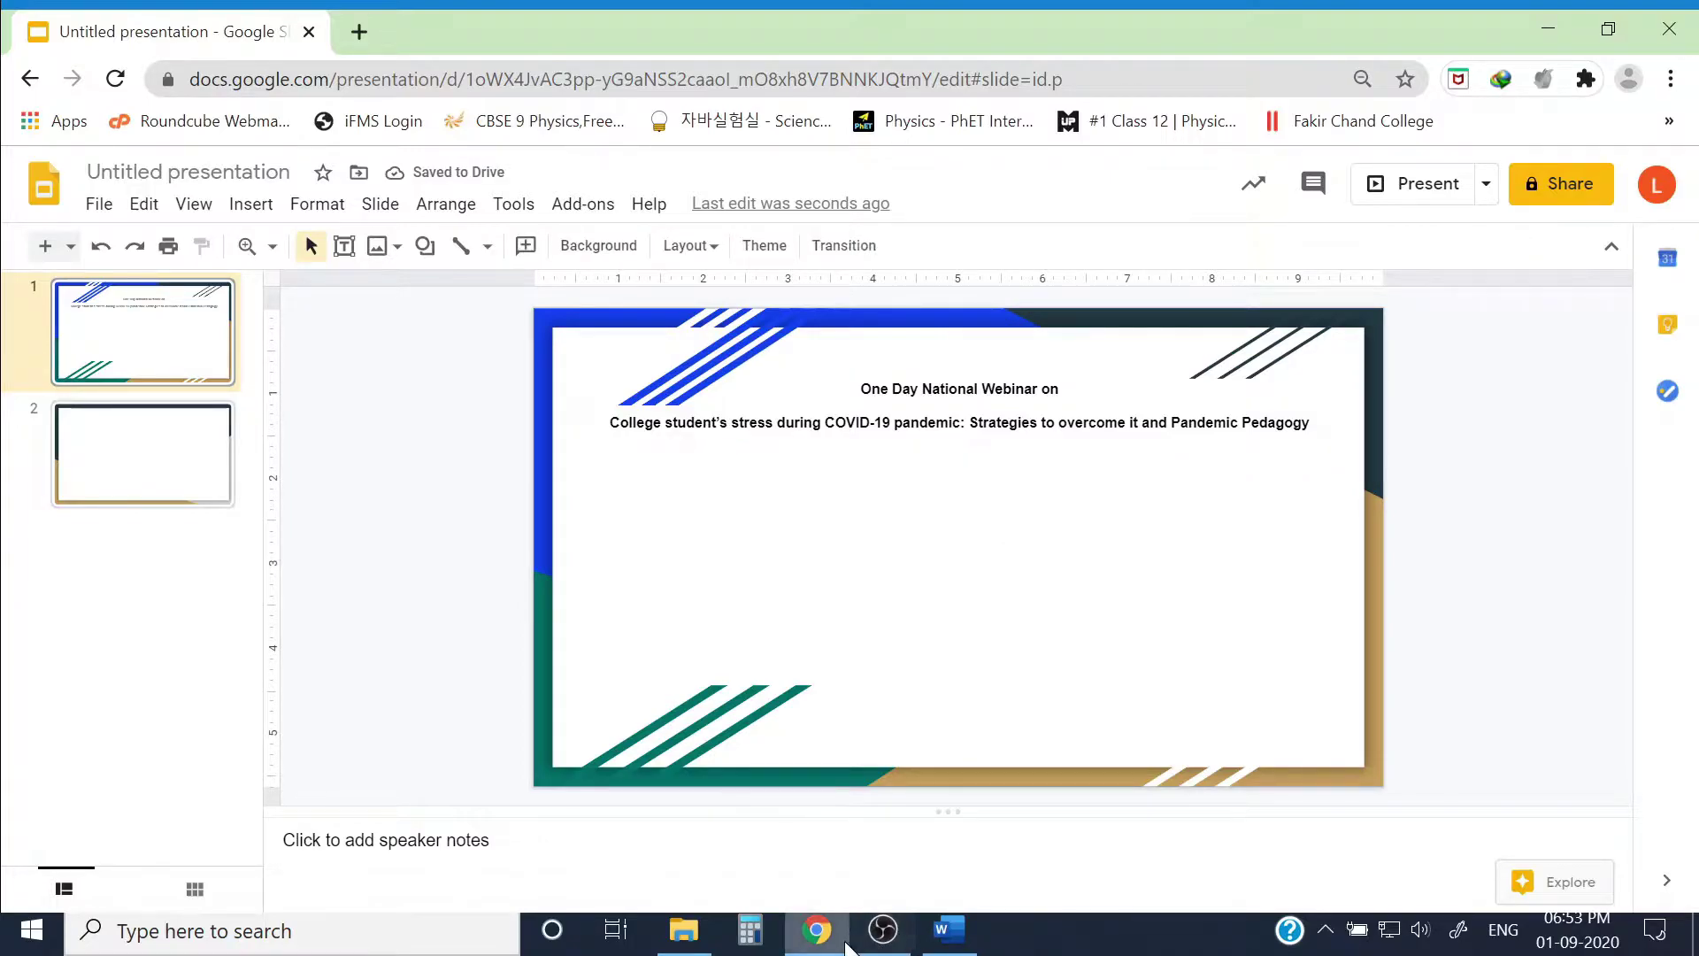
Step: Draw a text box below the title and paste the date, time and organiser details copied from Word
{"action": "left_click", "coordinate": [948, 929]}
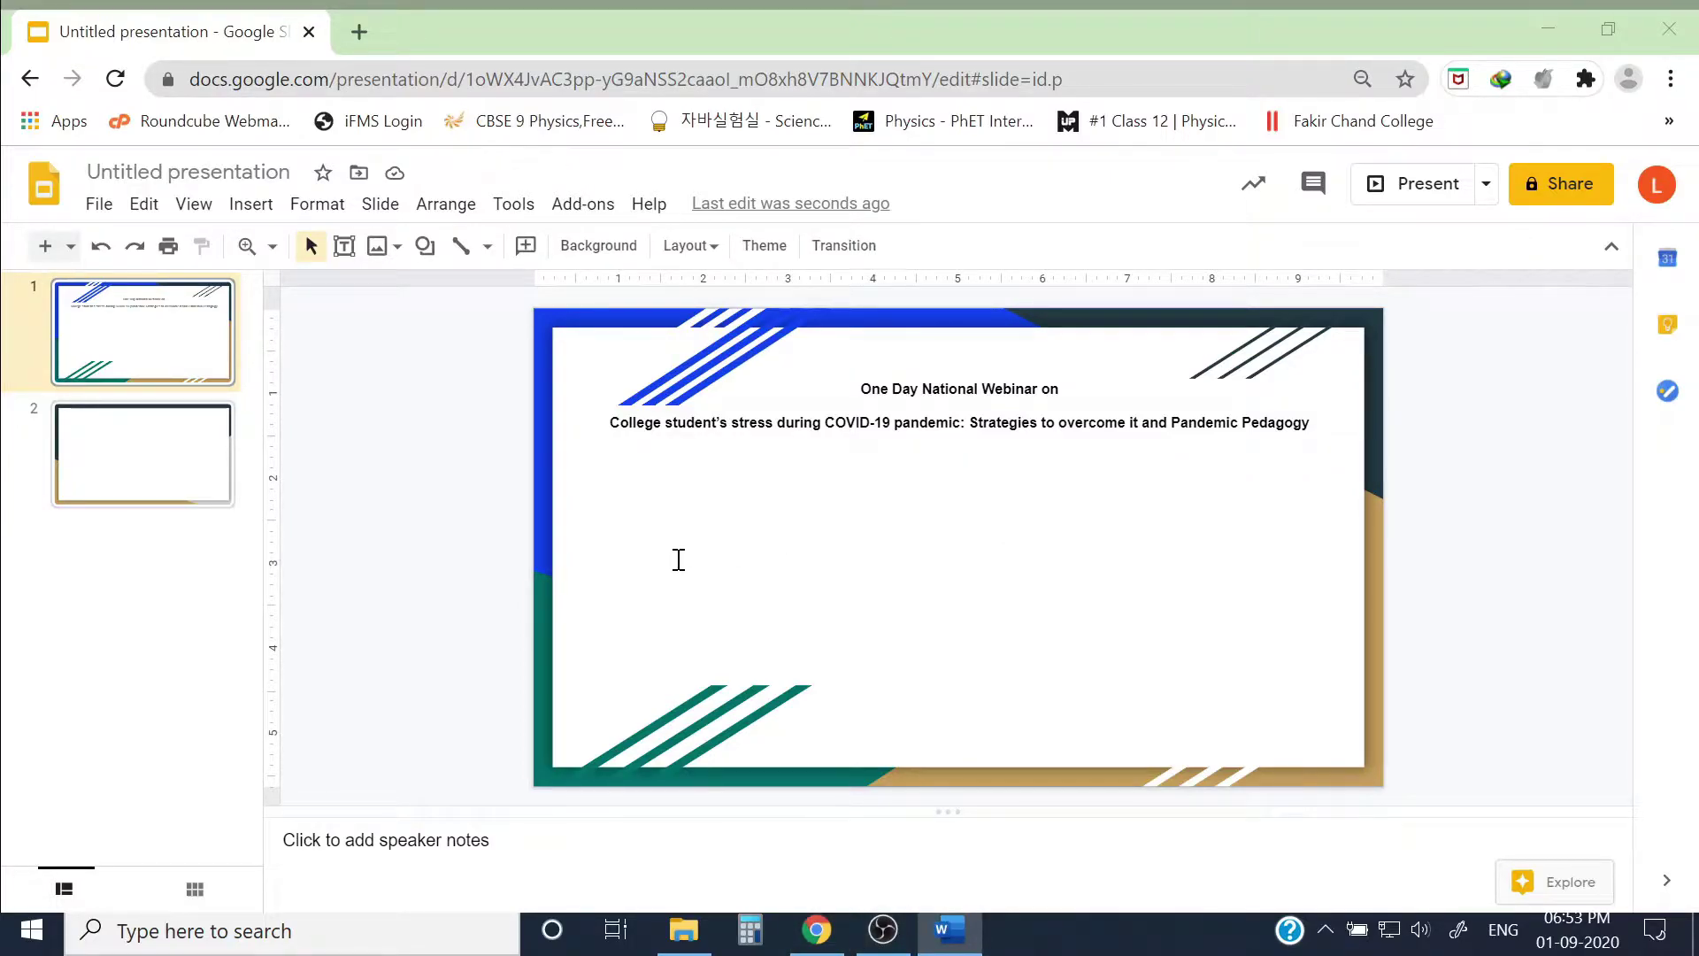
{"action": "left_click", "coordinate": [679, 560]}
{"action": "left_click", "coordinate": [345, 245]}
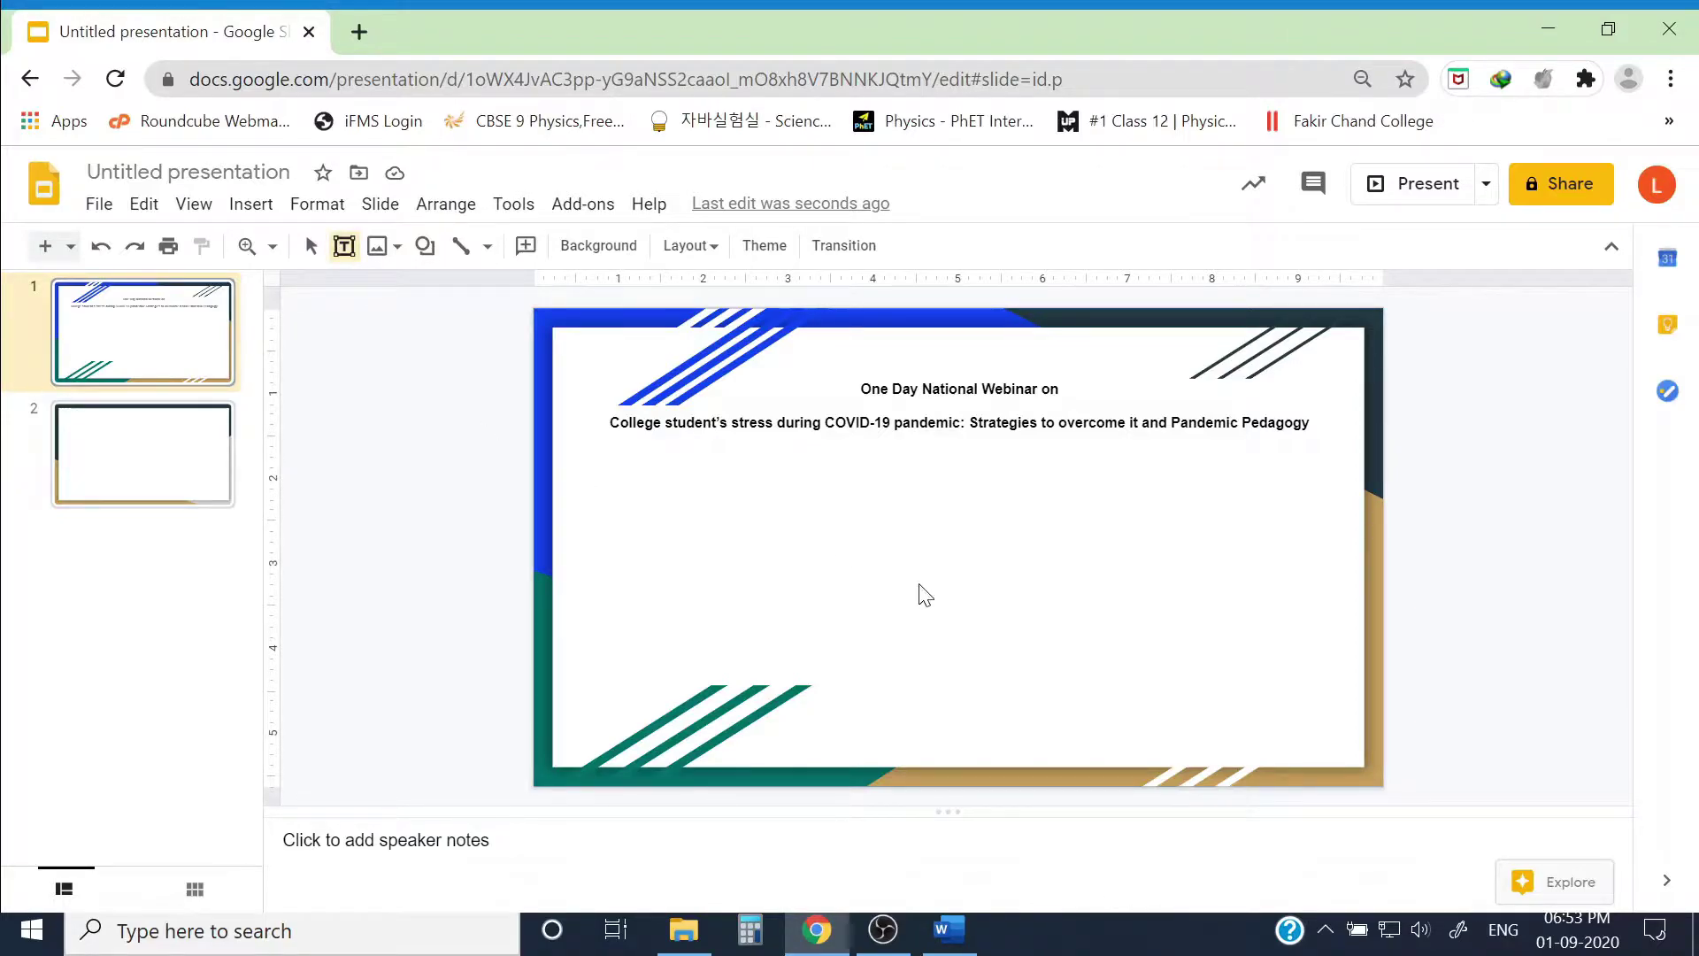
{"action": "left_click_drag", "start_coordinate": [603, 450], "coordinate": [1284, 529]}
{"action": "type", "text": "DATE: 08.09.2020\tTIME: 3PM to 6PM Organized by: Department of Education in collaboration with IQAC, Fakir Chand College, Diamond Harbour"}
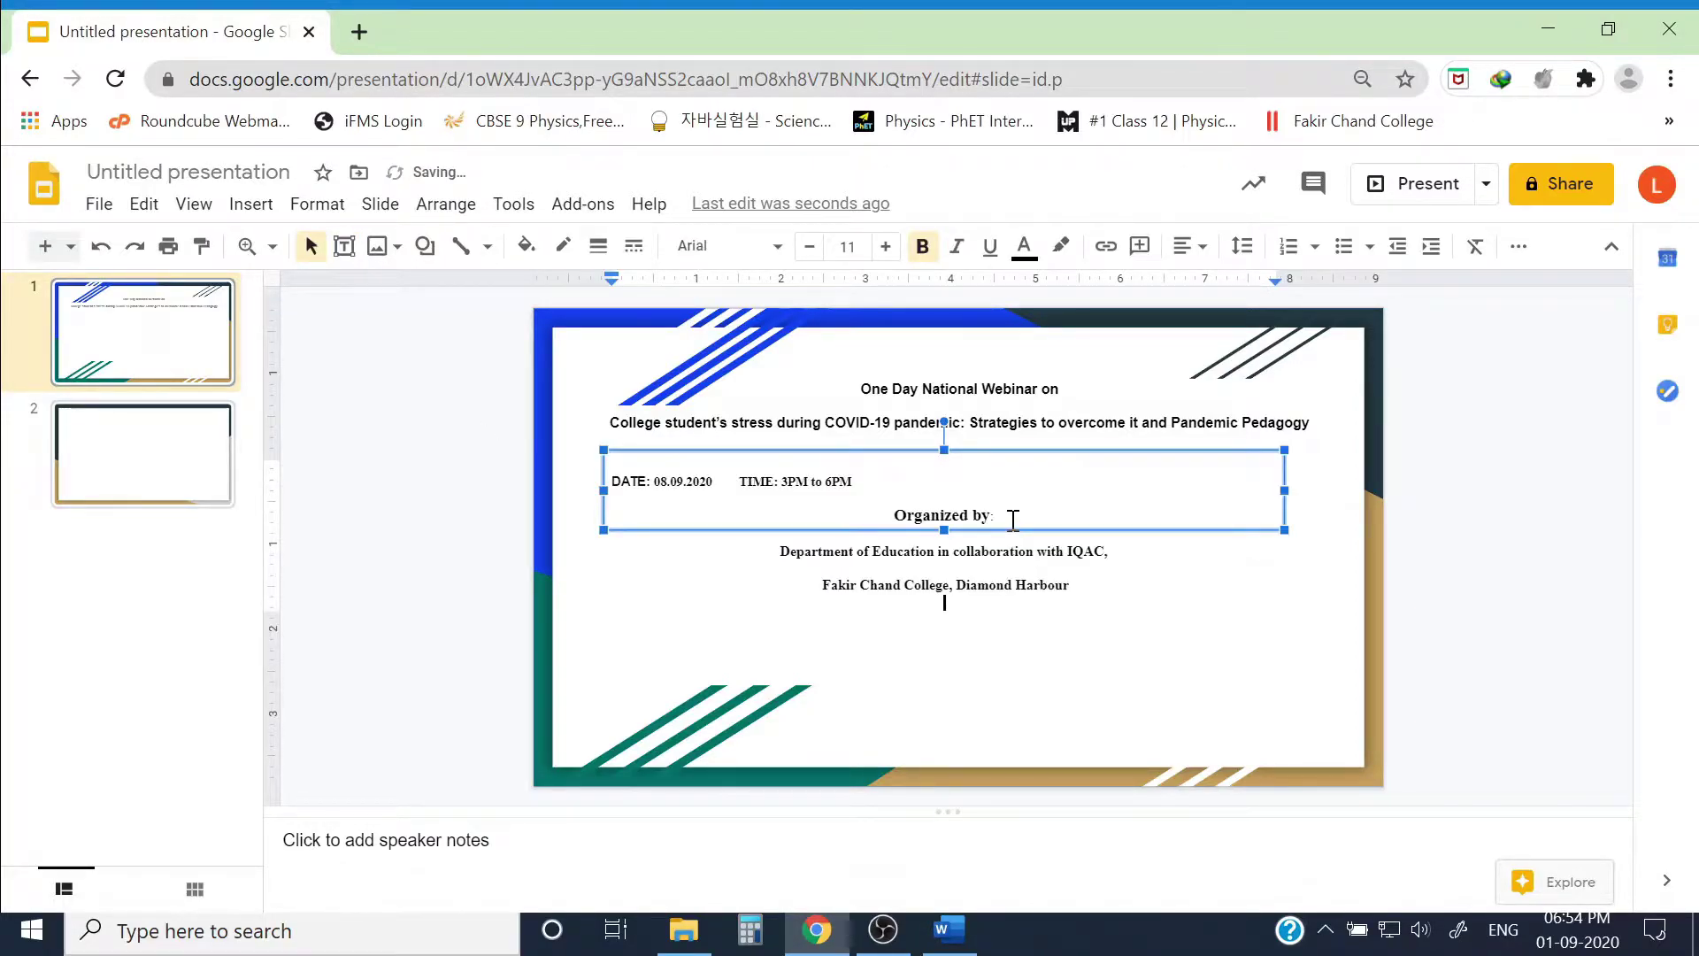
Step: Centre the details lines and remove the space before each paragraph
{"action": "key", "text": "ctrl+a"}
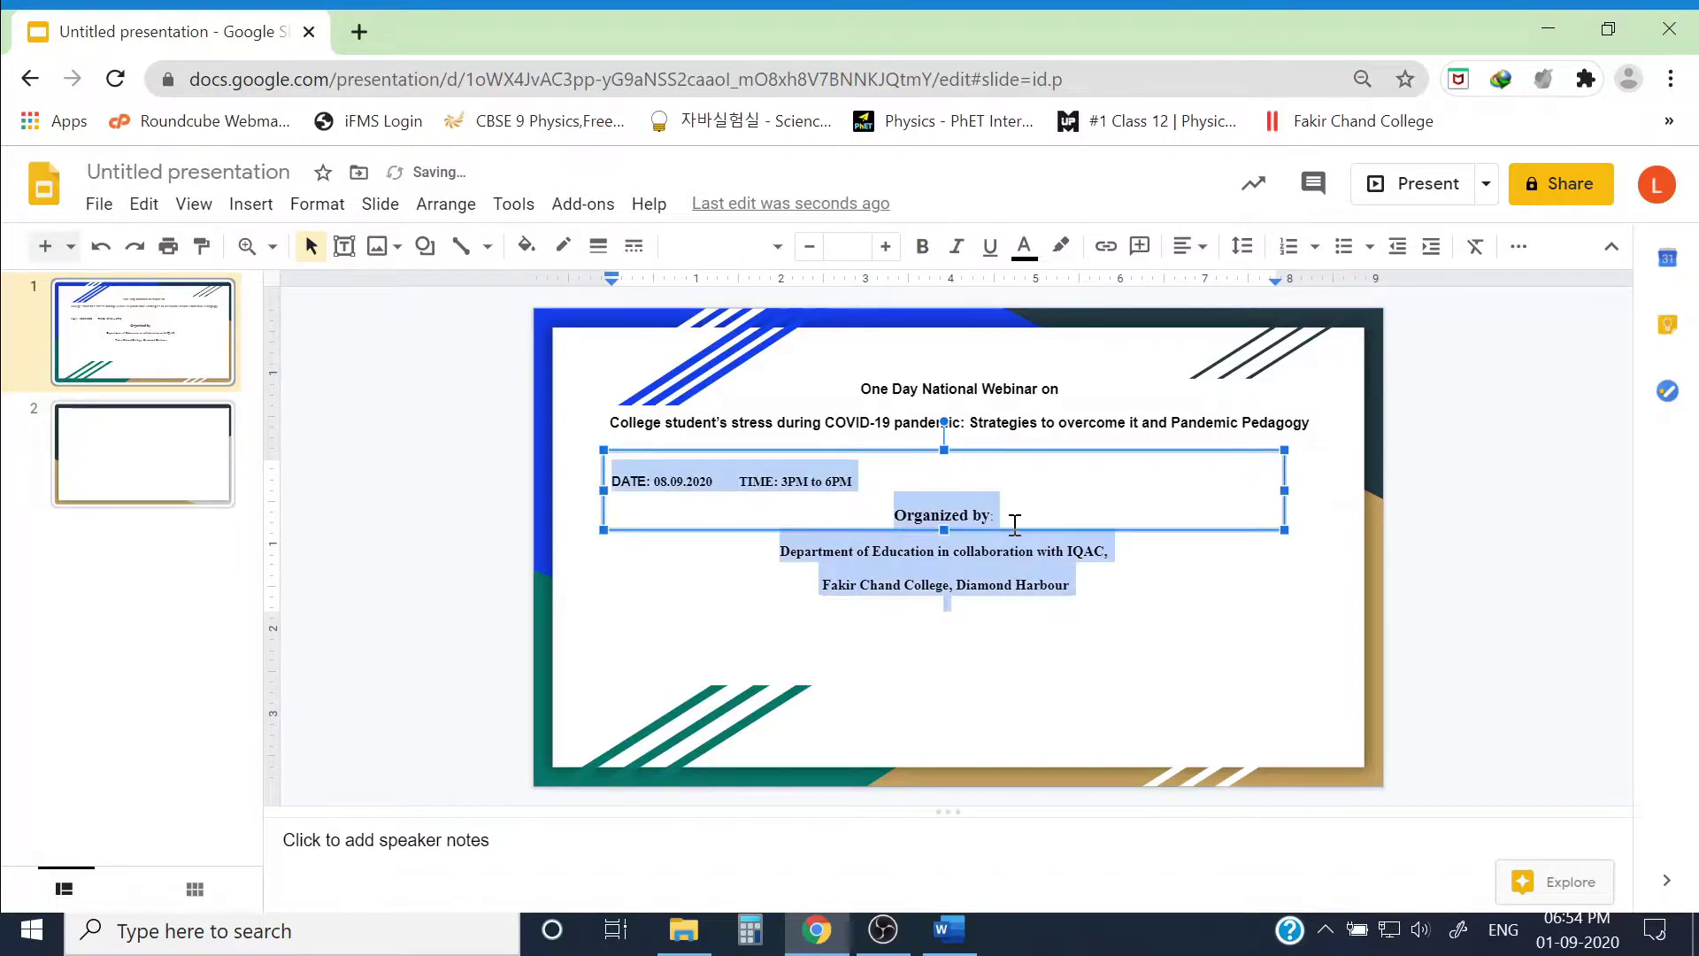
{"action": "left_click", "coordinate": [1186, 246]}
{"action": "key", "text": "ctrl+shift+e"}
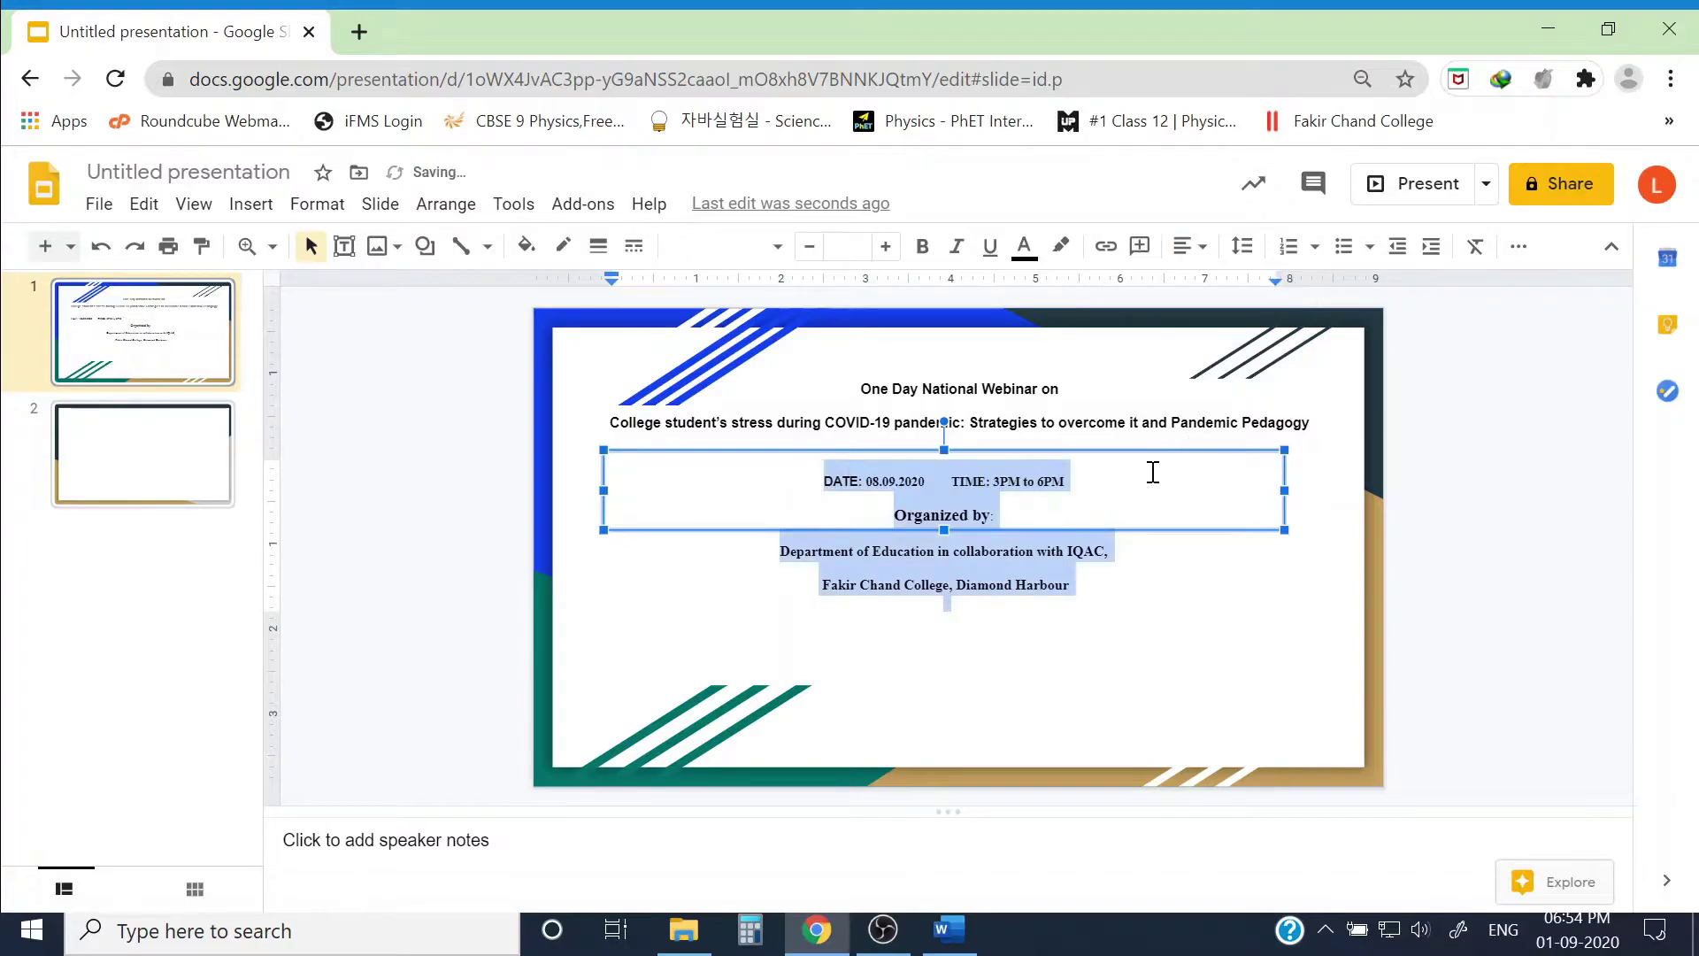
{"action": "left_click", "coordinate": [1111, 508]}
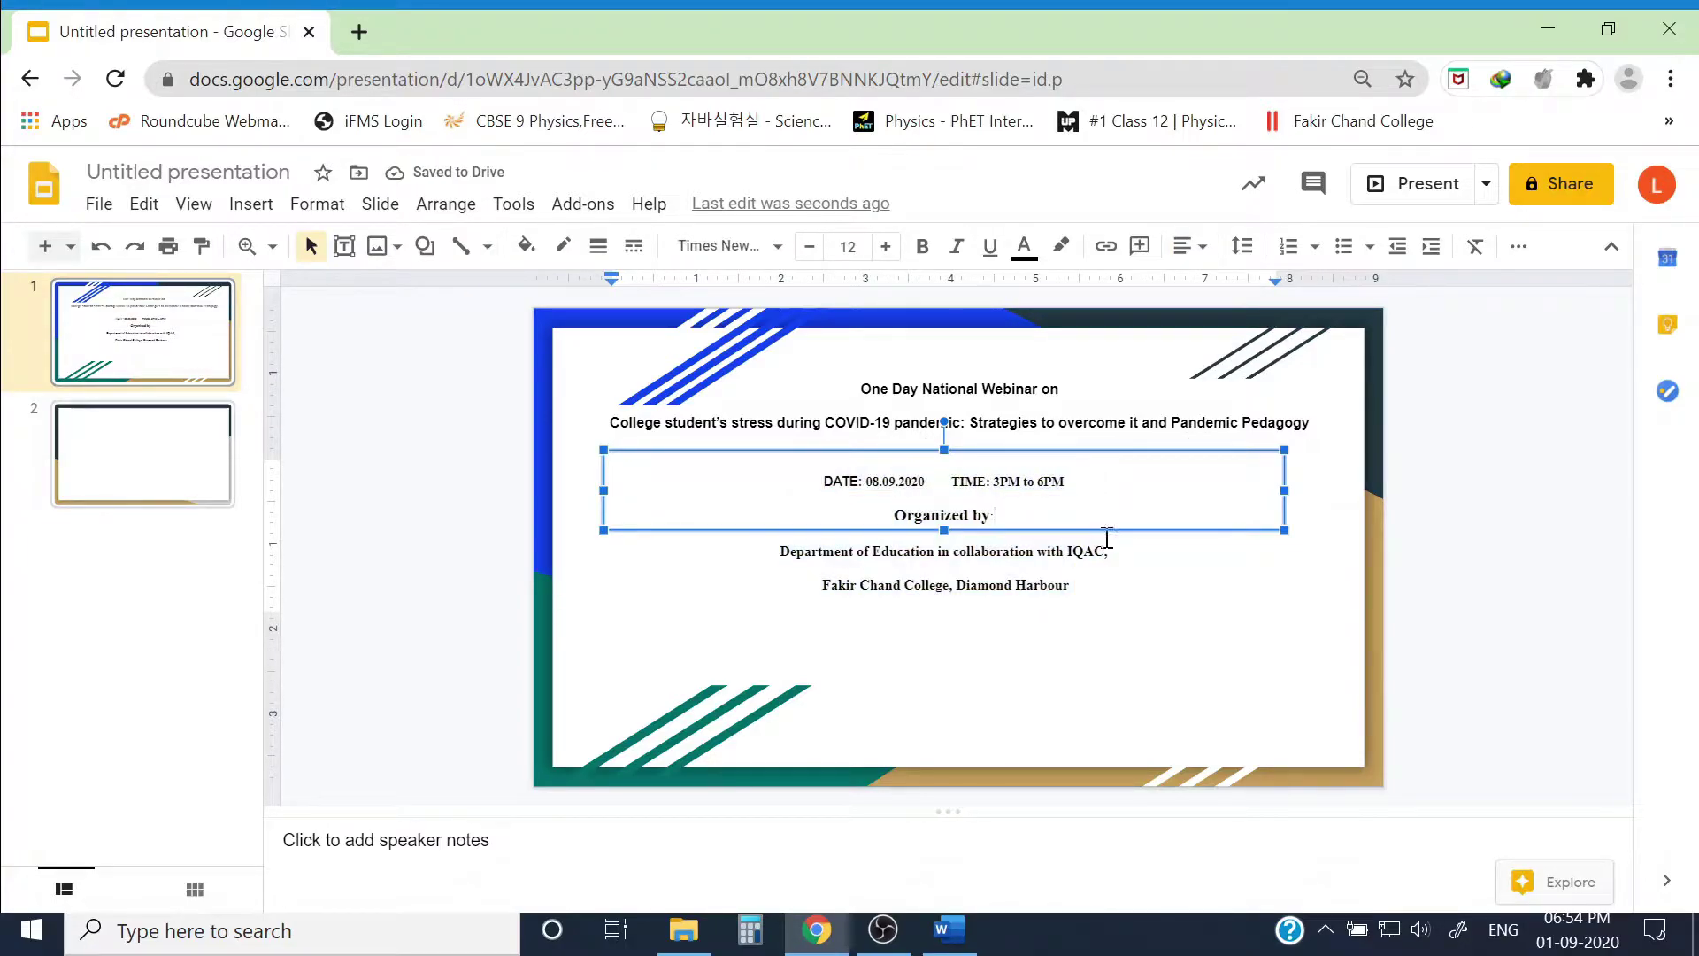
{"action": "left_click_drag", "start_coordinate": [1079, 584], "coordinate": [808, 474]}
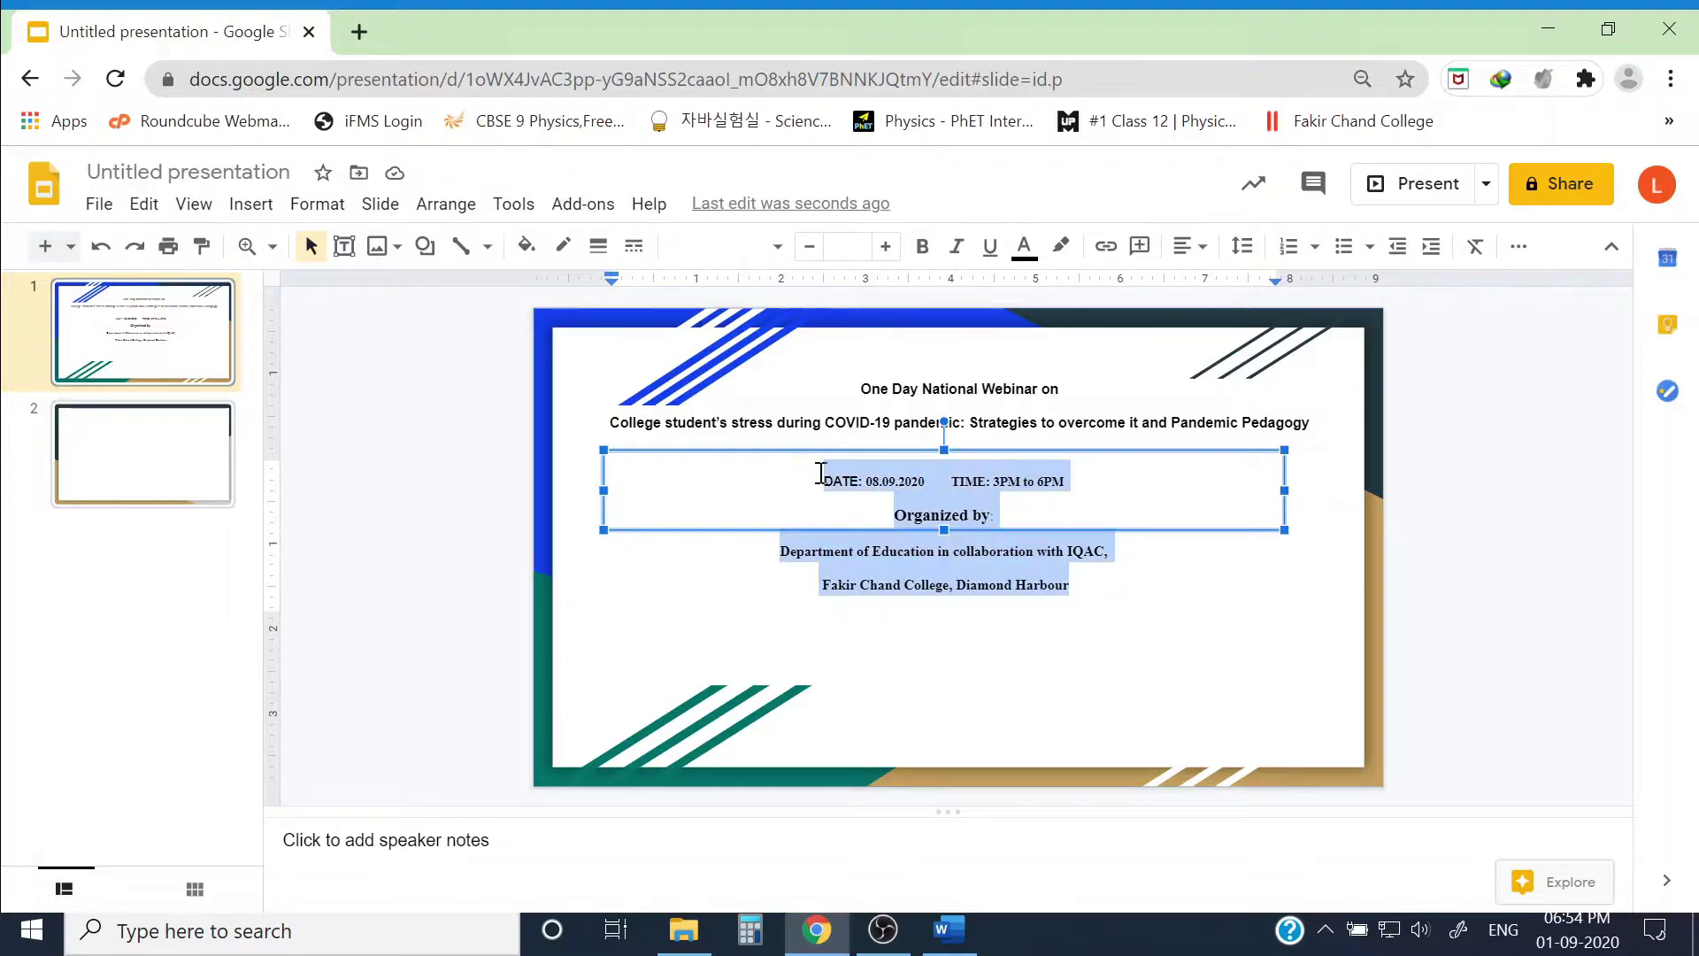
{"action": "left_click", "coordinate": [1244, 247]}
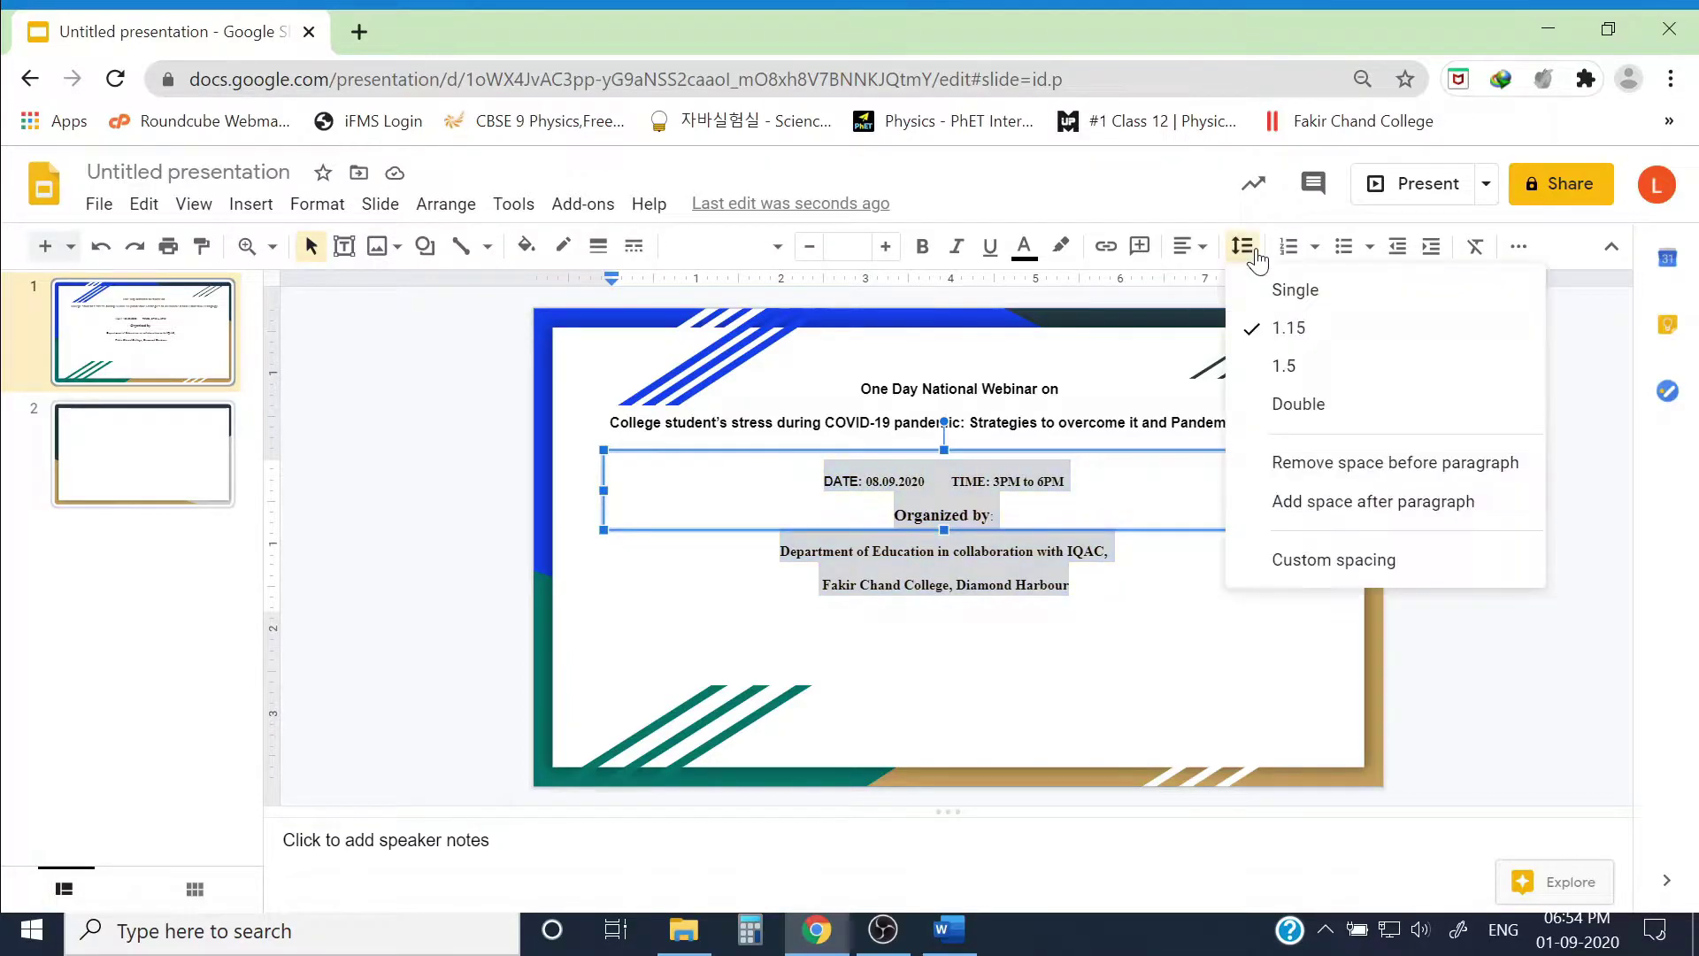
{"action": "left_click", "coordinate": [1336, 462]}
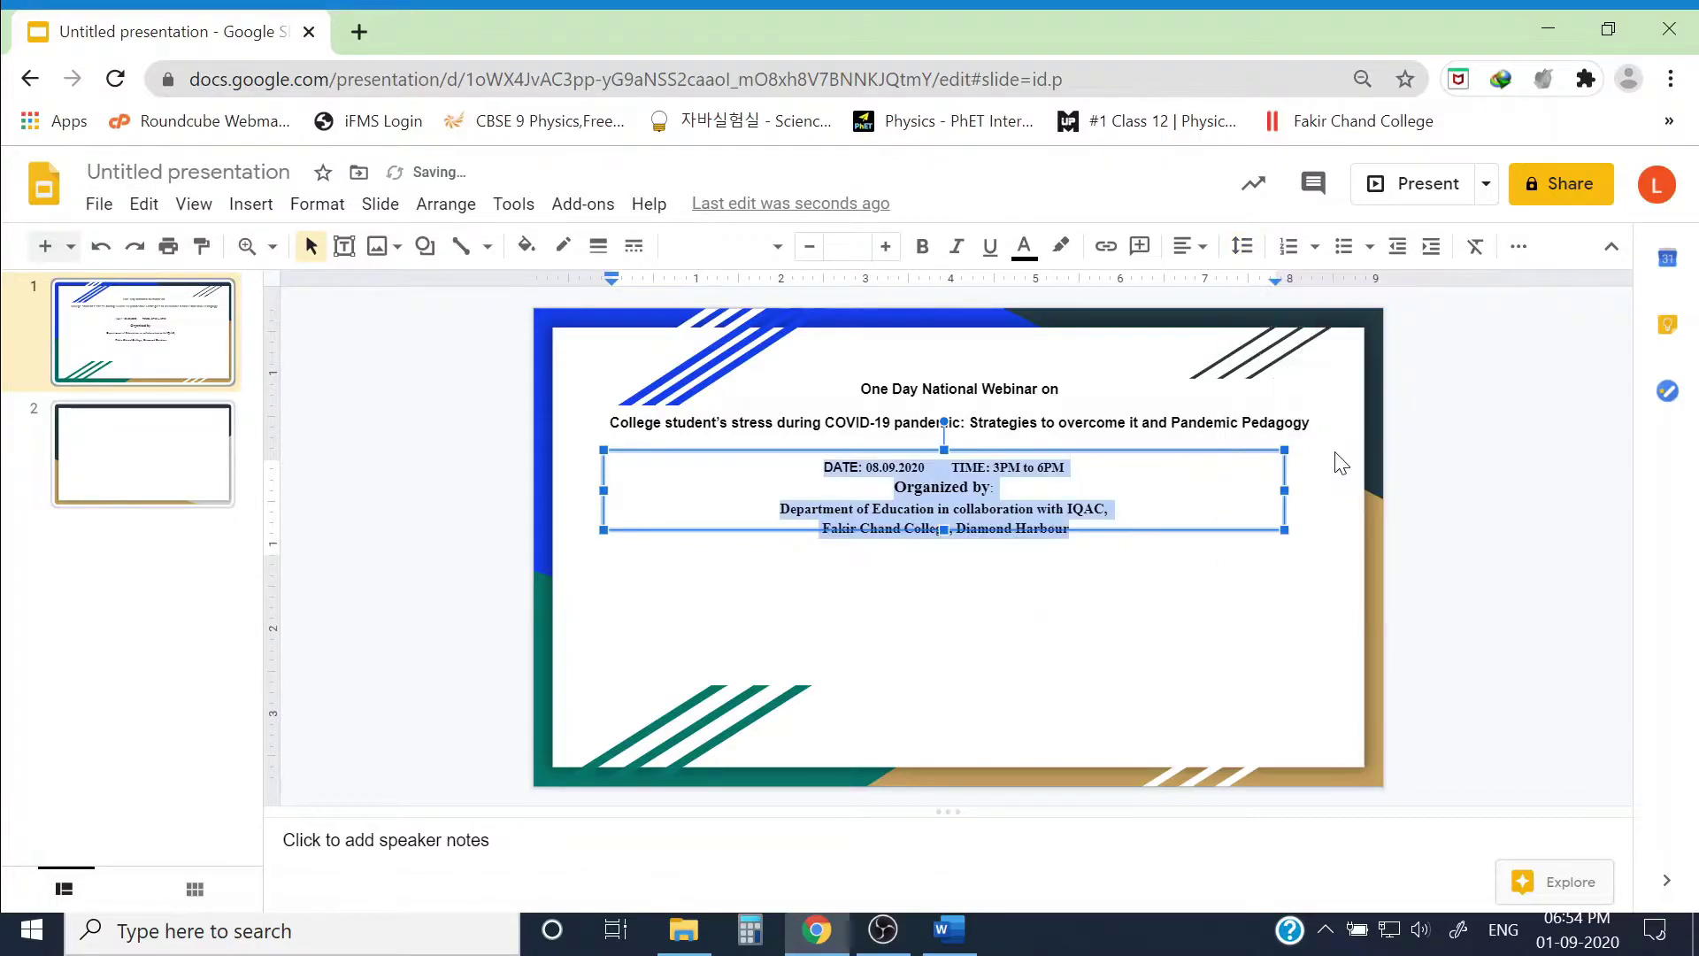
Step: Remove the space after the title paragraphs and set both title lines to 13 pt
{"action": "left_click", "coordinate": [1206, 431]}
{"action": "left_click_drag", "start_coordinate": [1317, 424], "coordinate": [884, 368]}
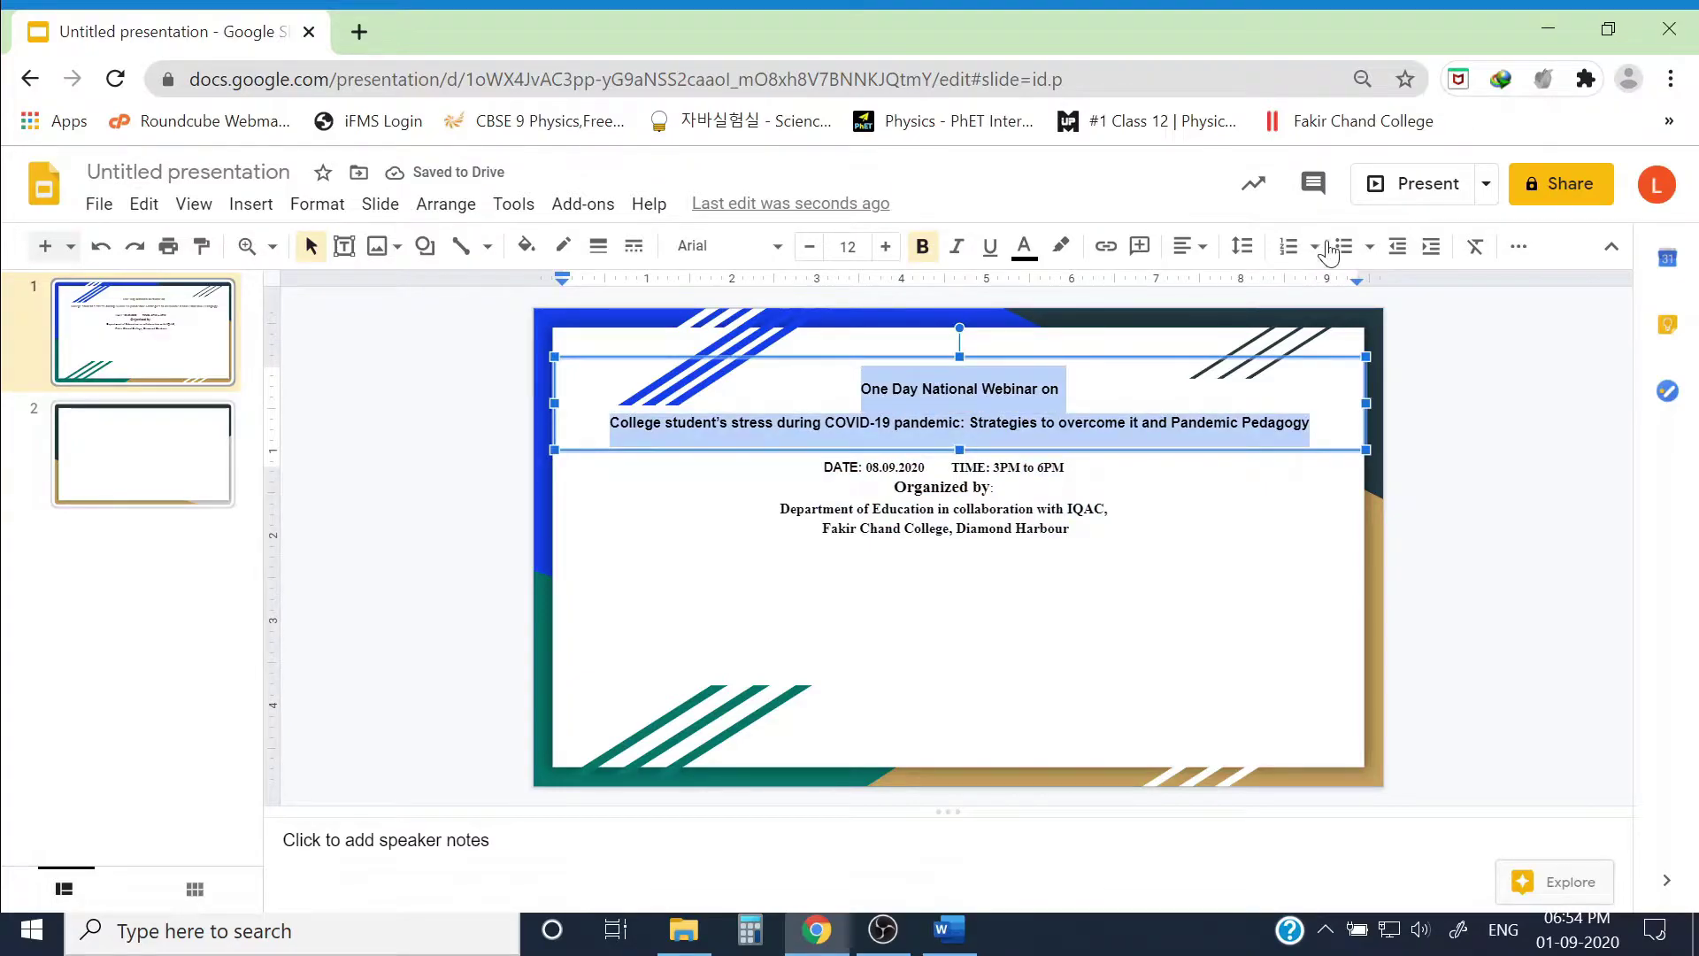
{"action": "left_click", "coordinate": [1242, 247]}
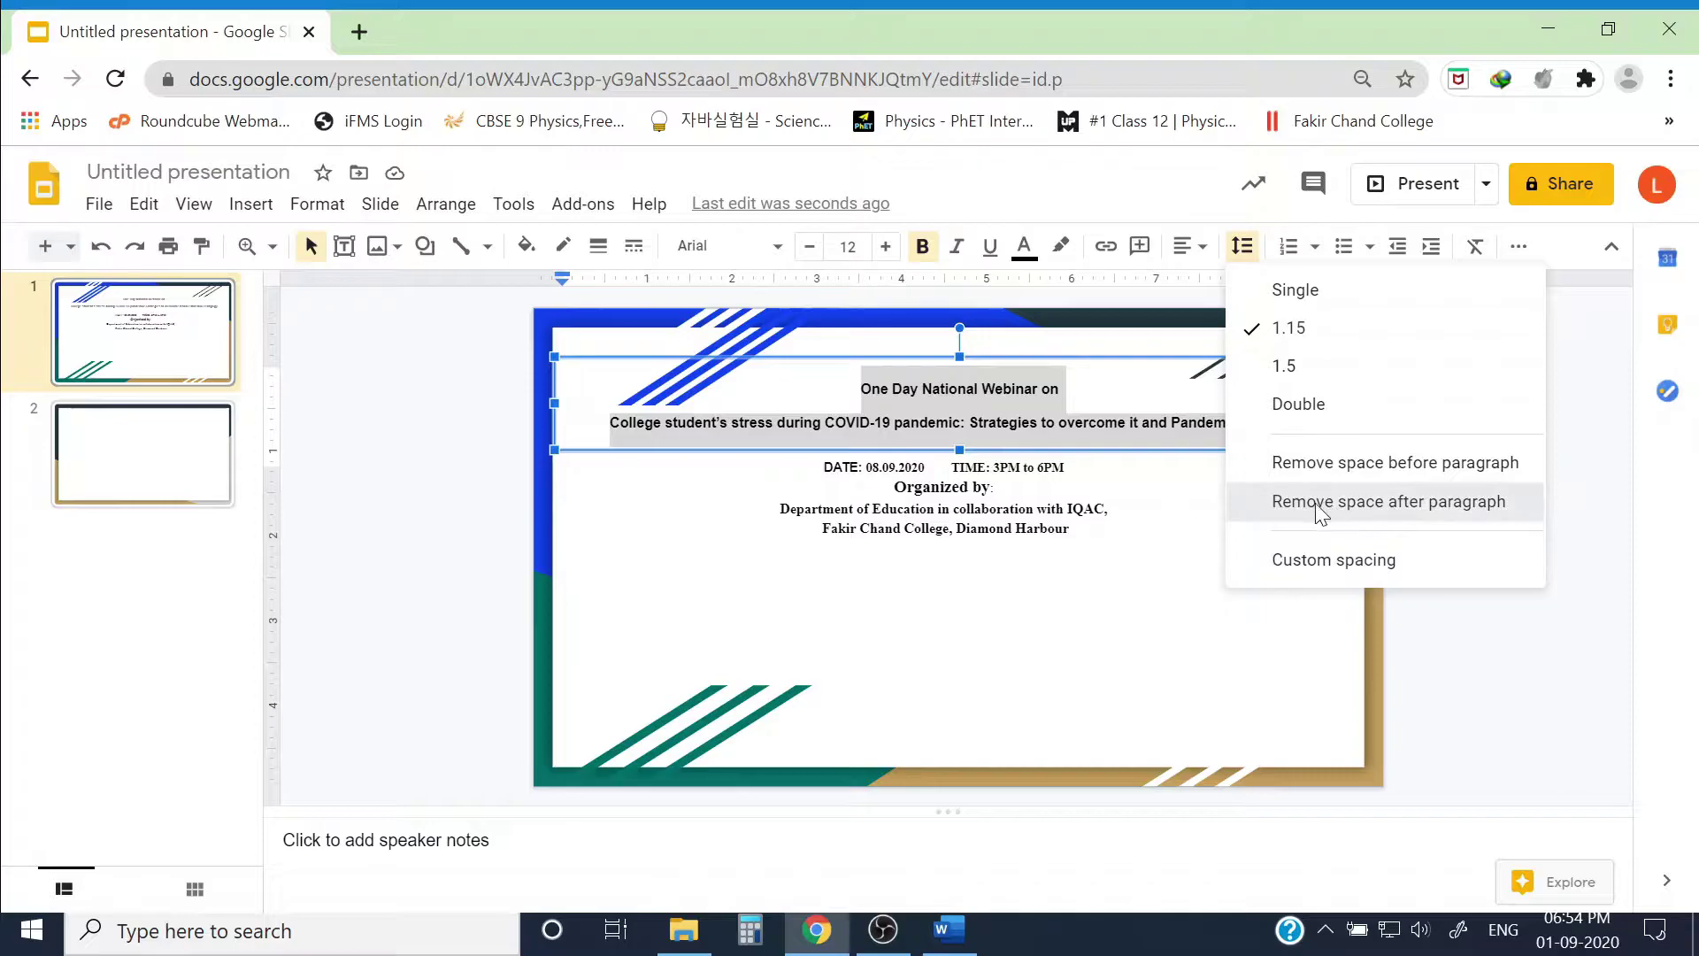
{"action": "left_click", "coordinate": [1314, 501]}
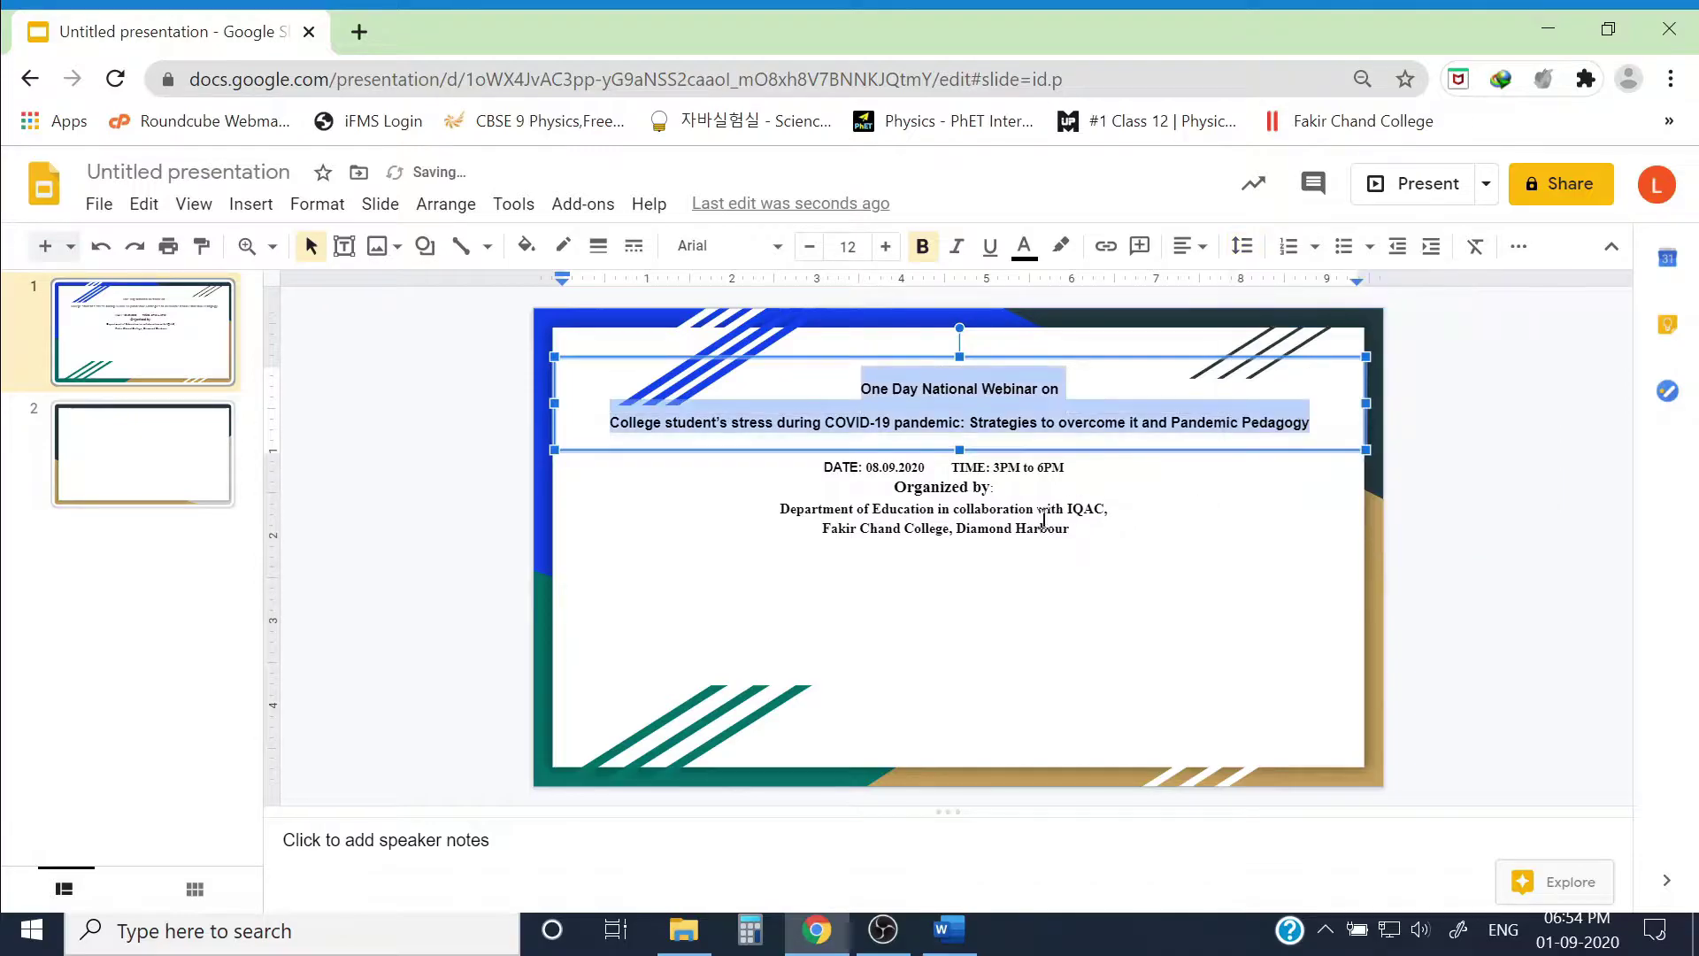
{"action": "left_click", "coordinate": [884, 256]}
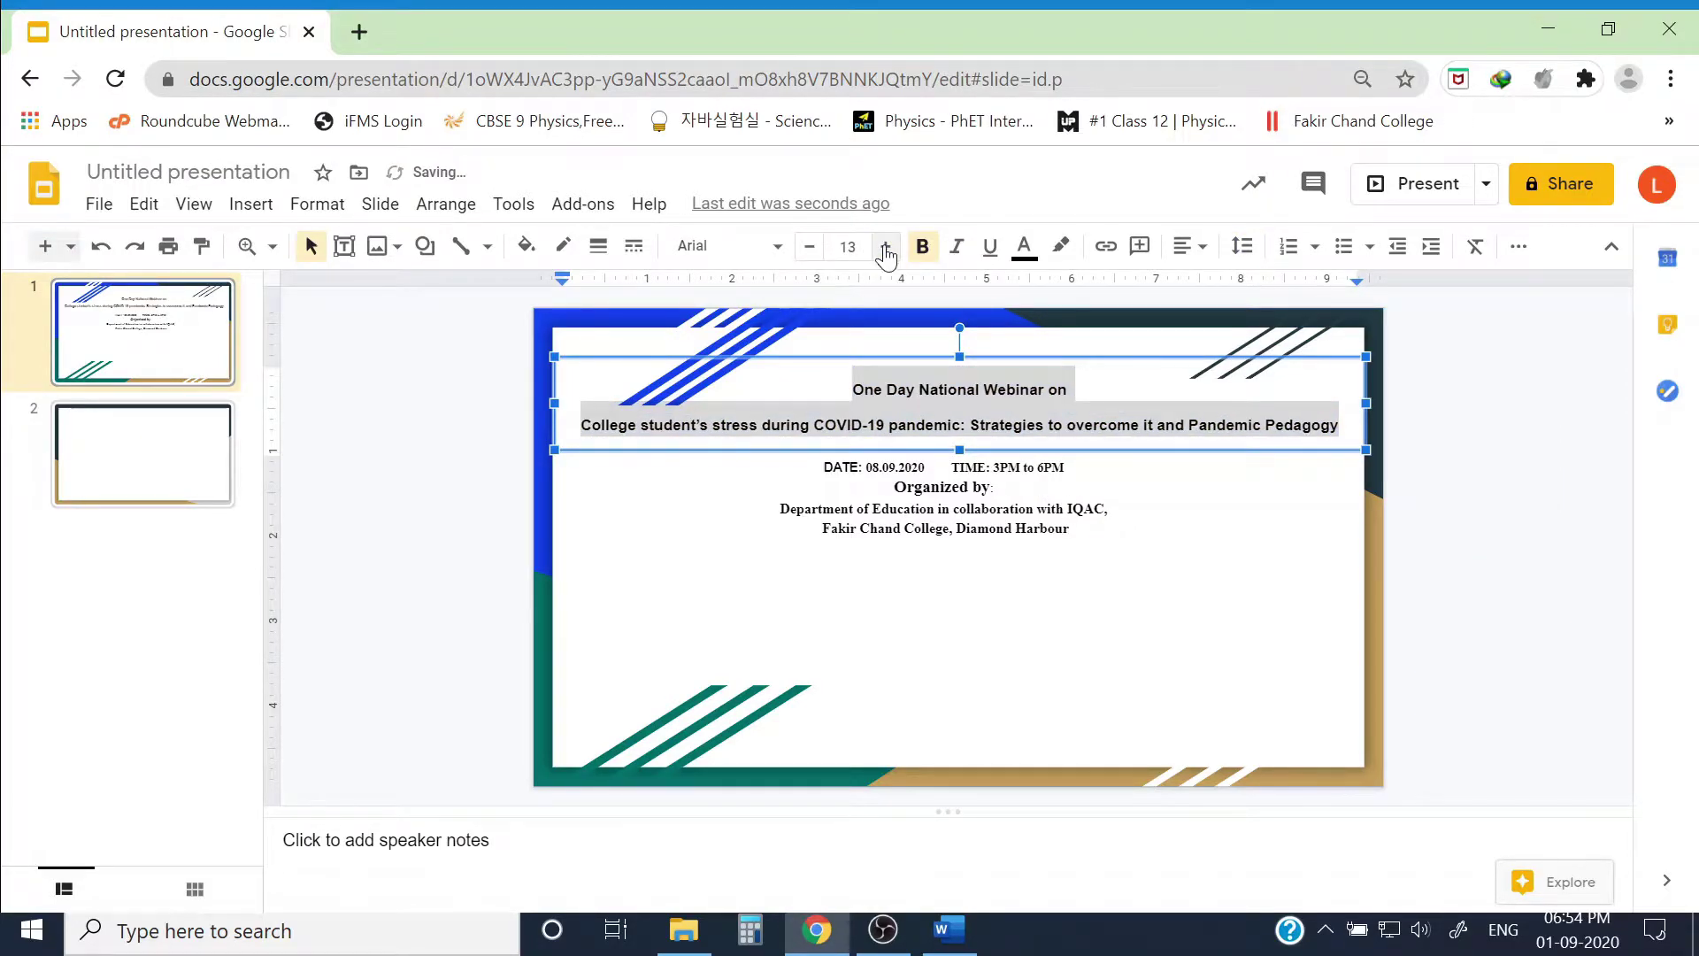
{"action": "left_click", "coordinate": [884, 255]}
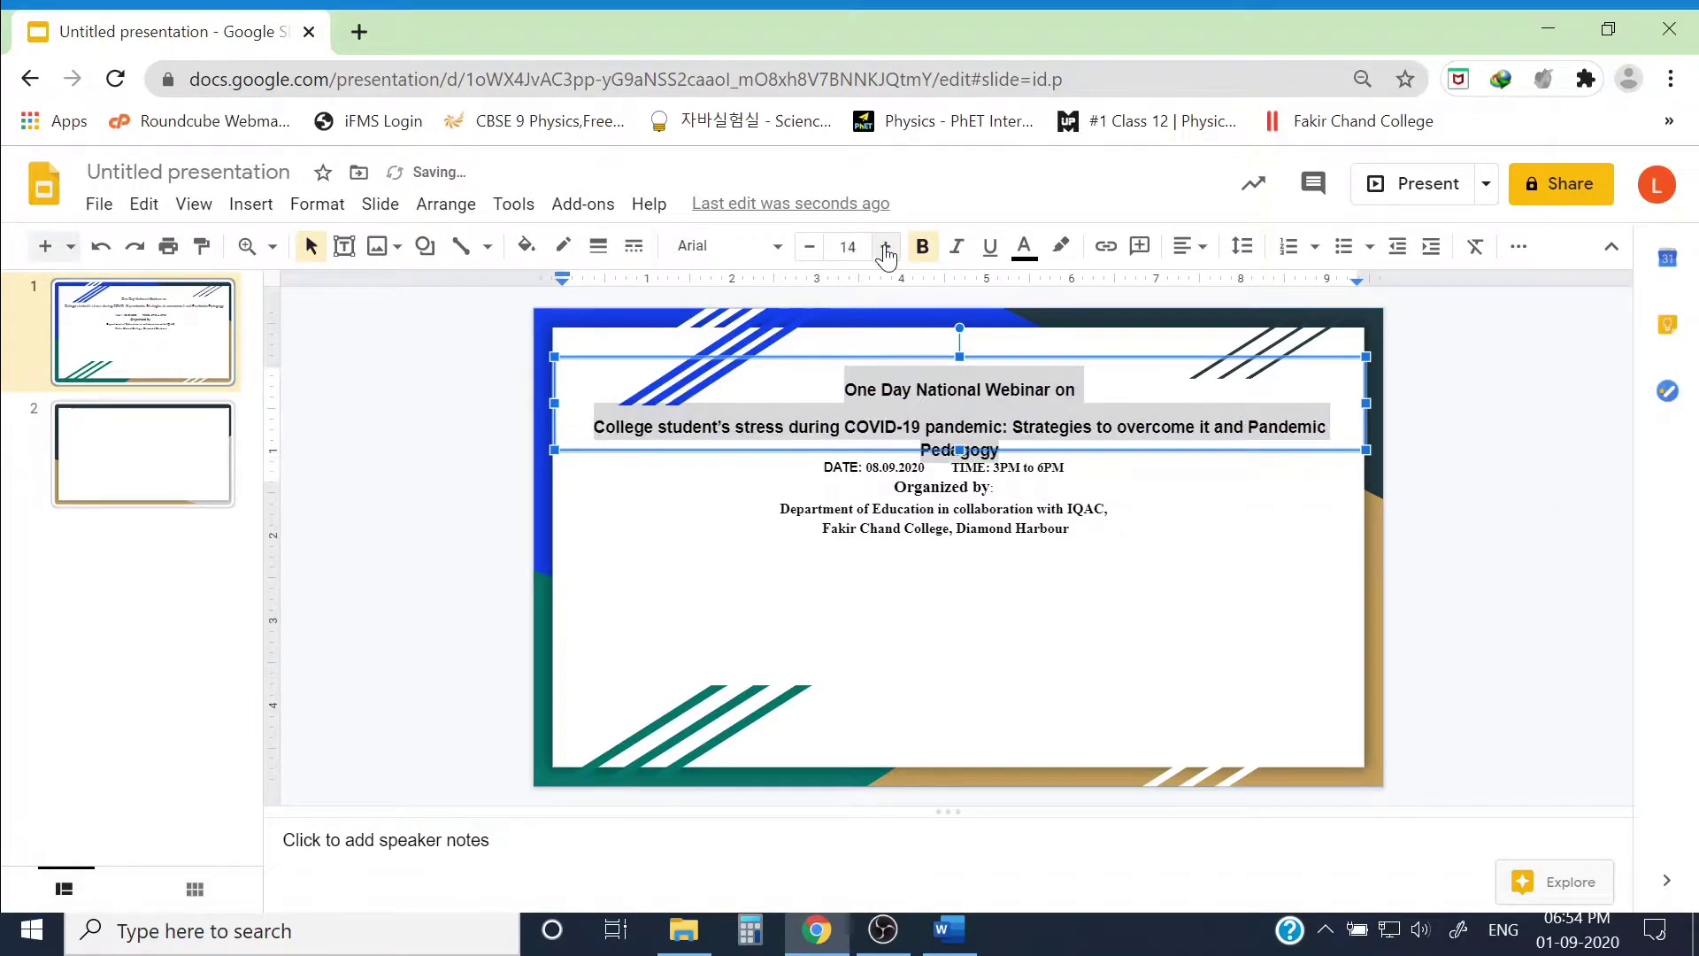
{"action": "left_click", "coordinate": [809, 246]}
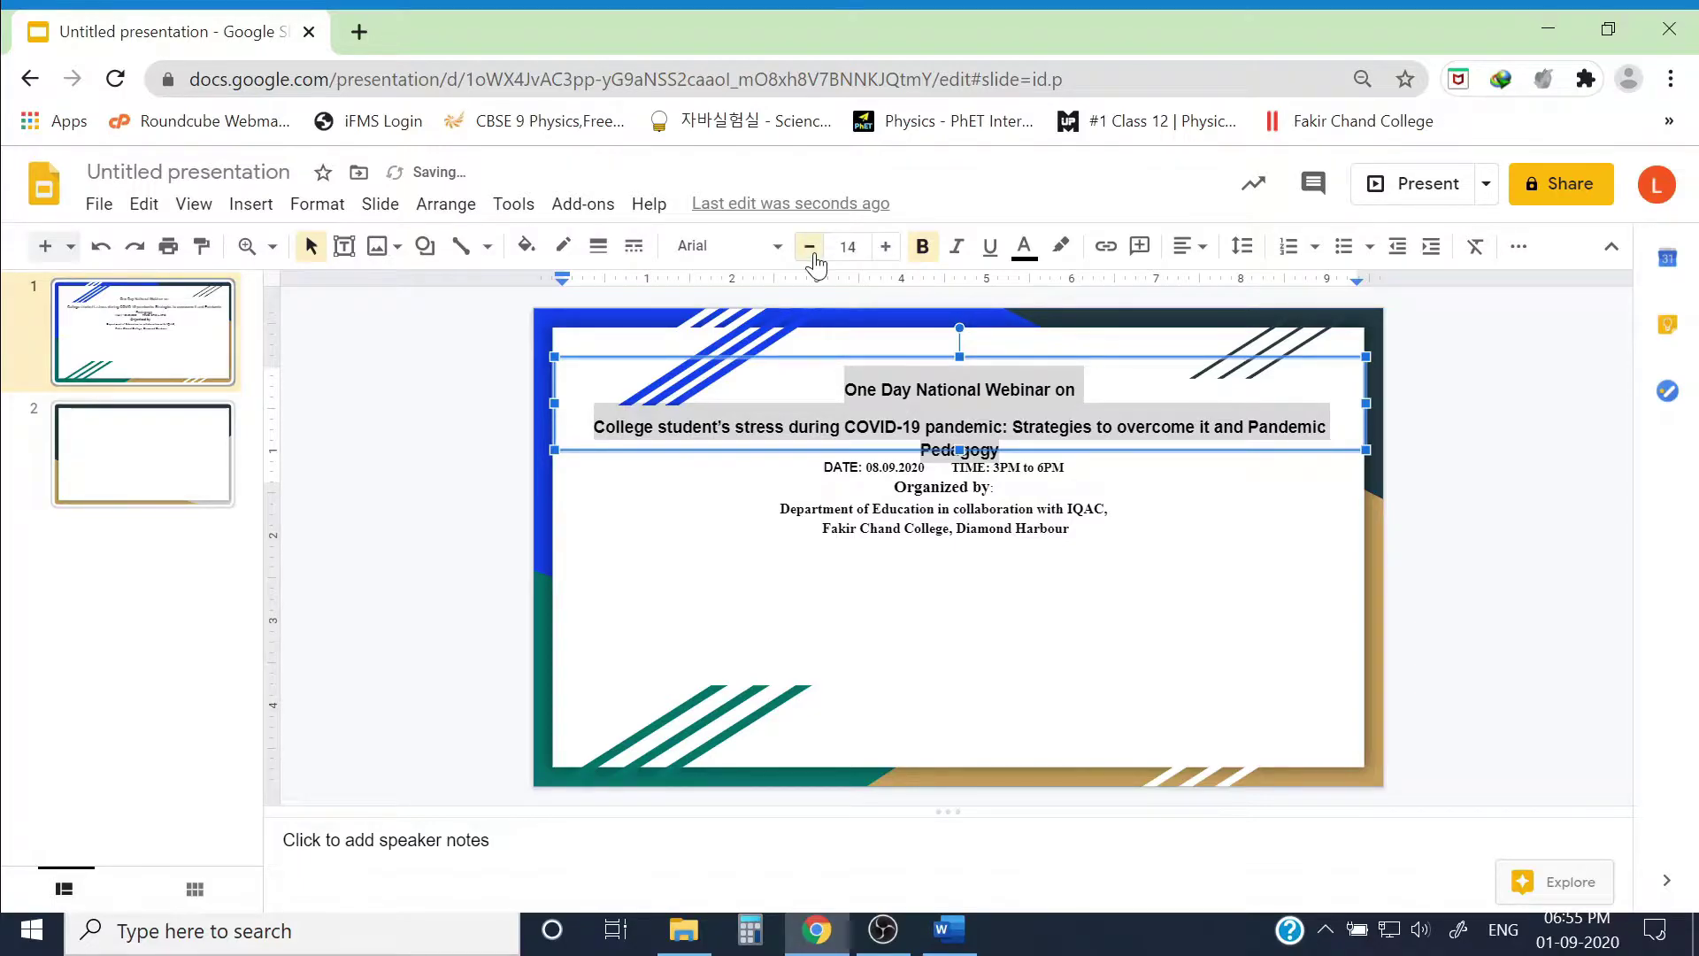
{"action": "left_click", "coordinate": [1201, 605]}
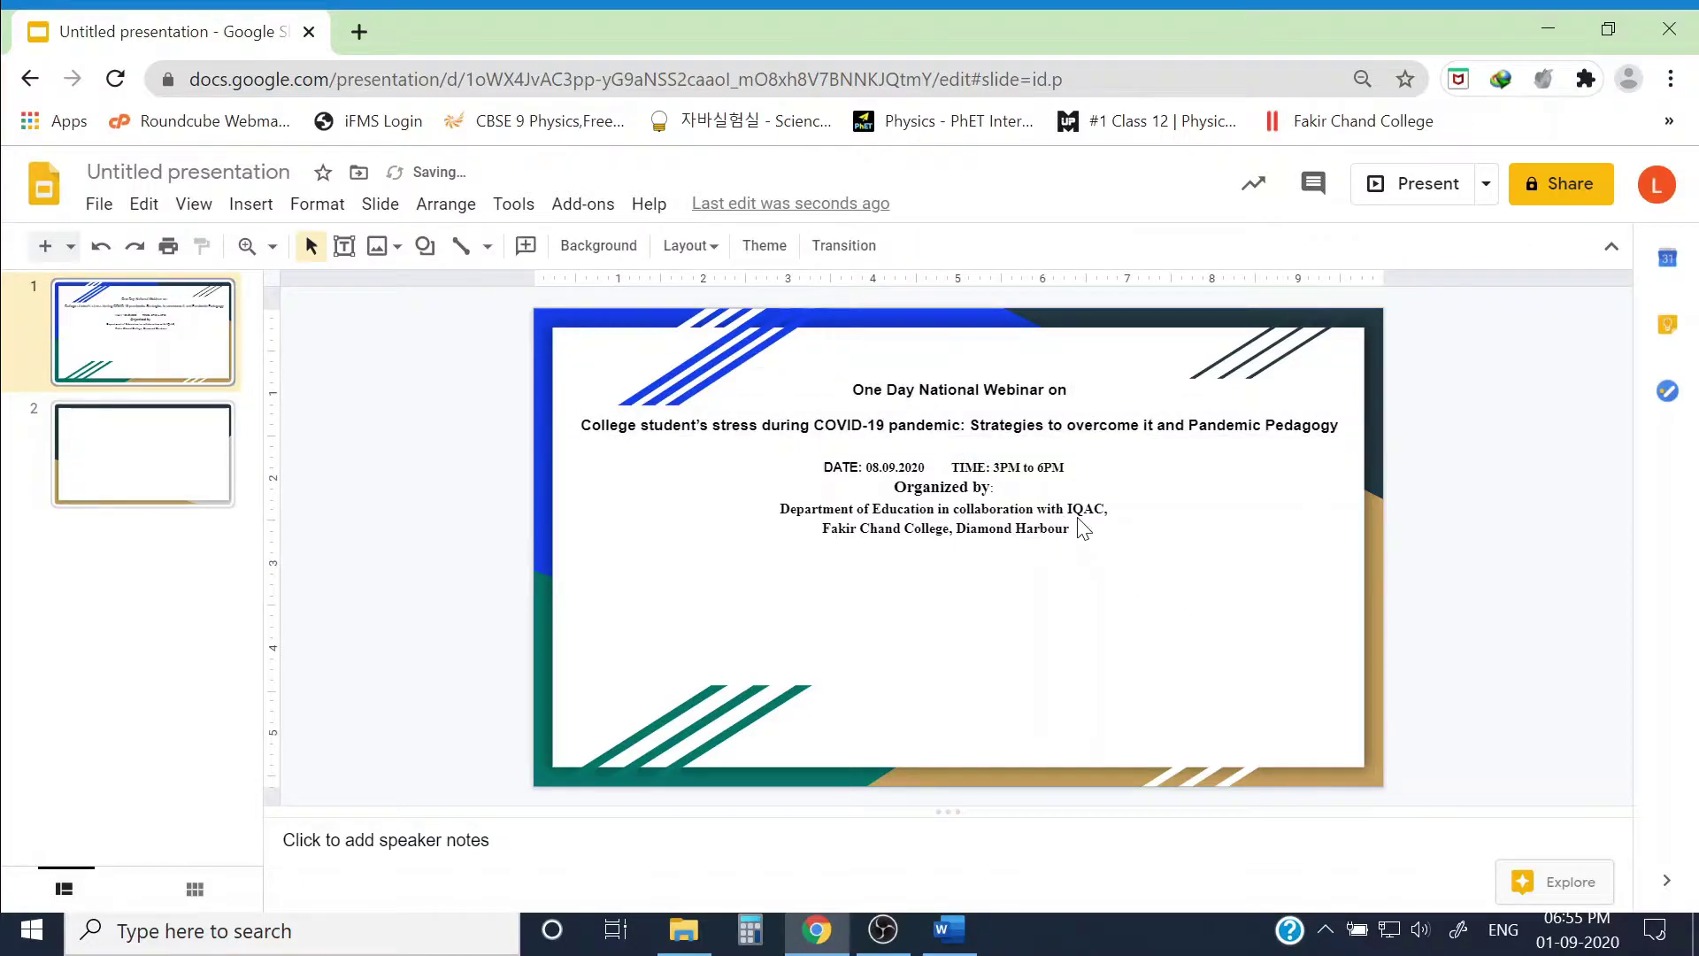
Step: Stretch the date and organiser box's right edge nearly to the slide edge, then select its text
{"action": "left_click", "coordinate": [1024, 500]}
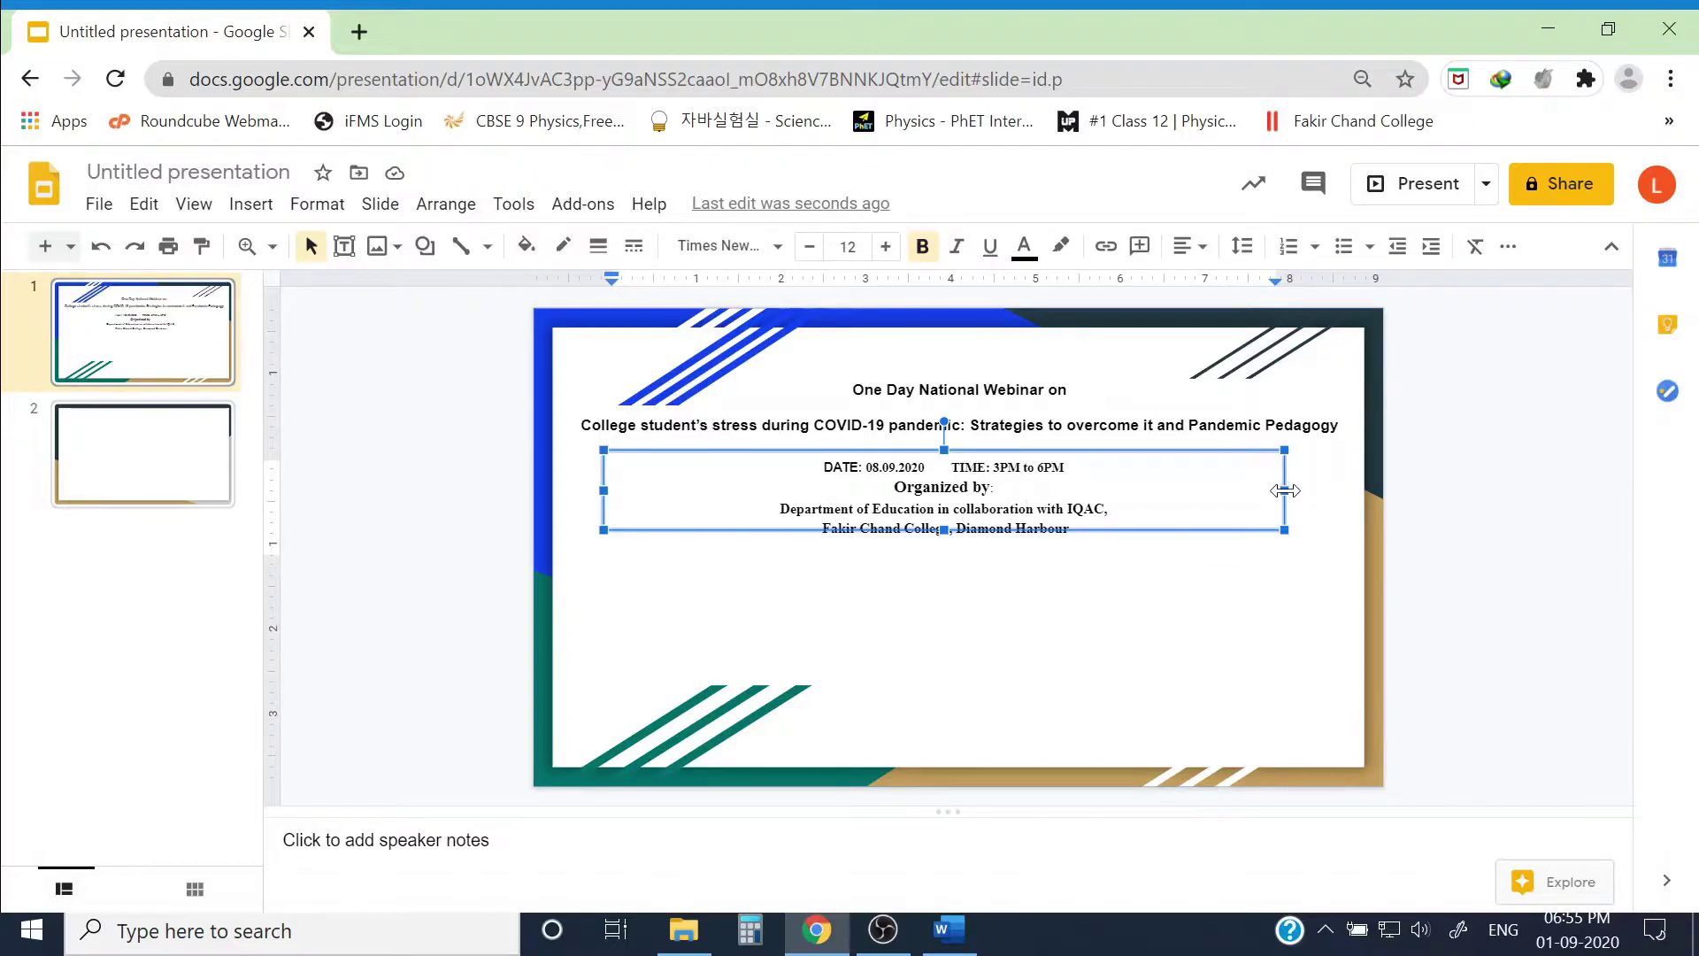
{"action": "left_click_drag", "start_coordinate": [1285, 490], "coordinate": [1344, 485]}
{"action": "key", "text": "ctrl+minus"}
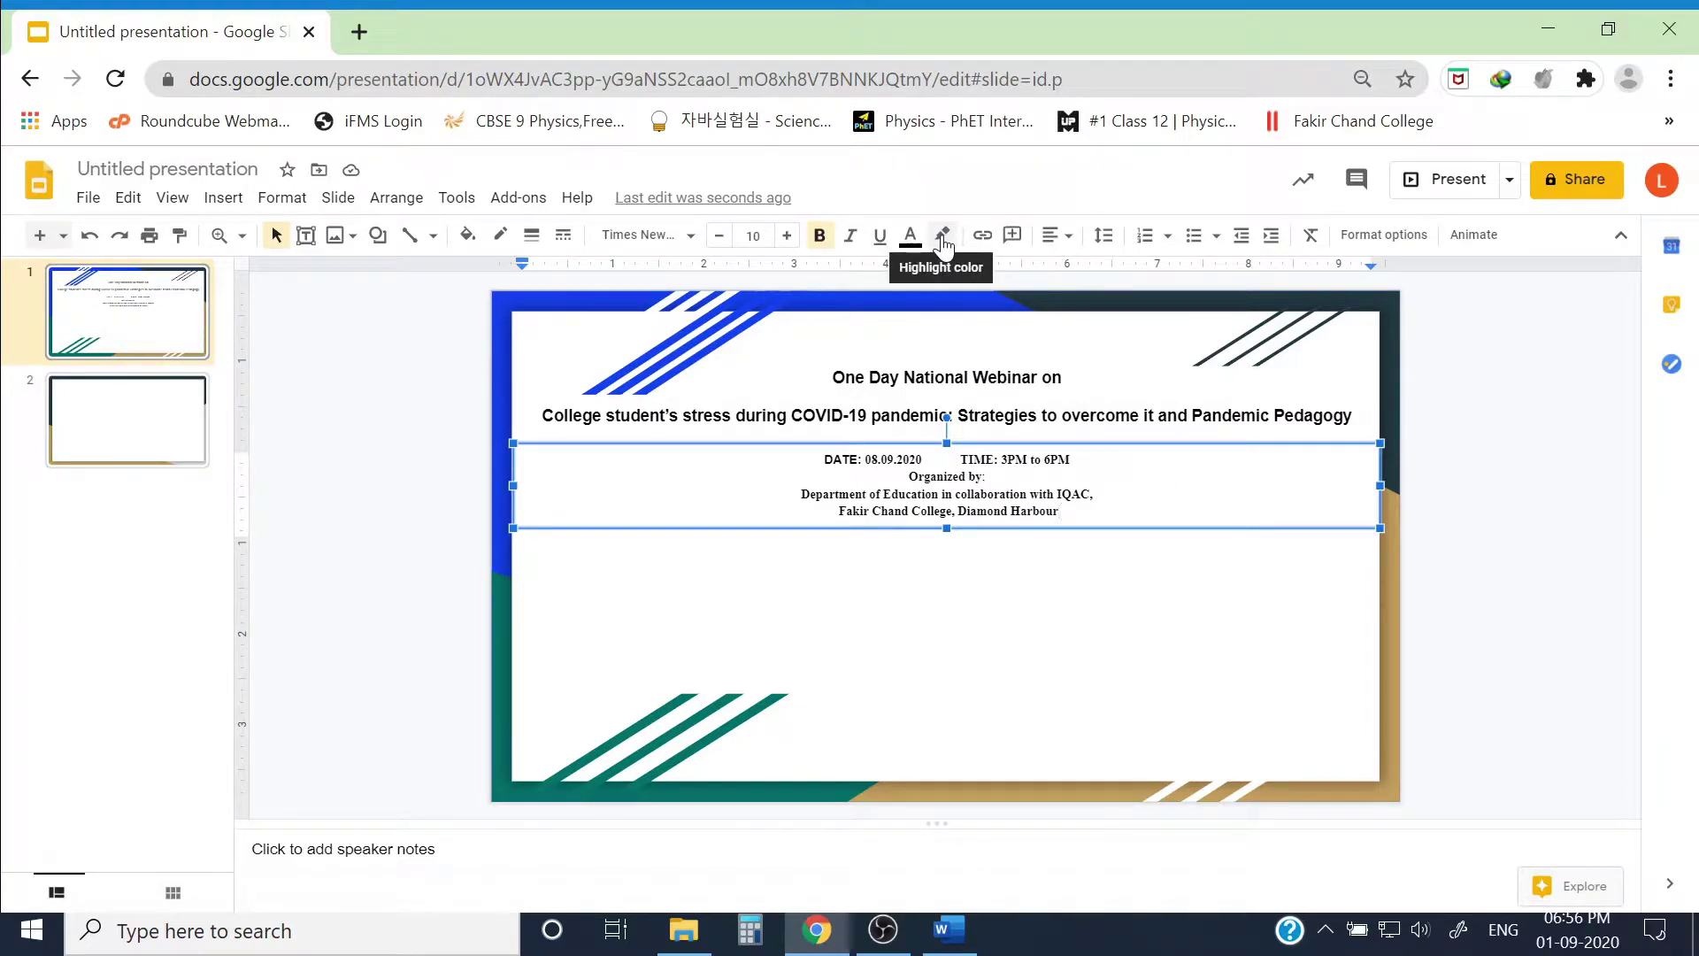
{"action": "left_click_drag", "start_coordinate": [1060, 512], "coordinate": [823, 460]}
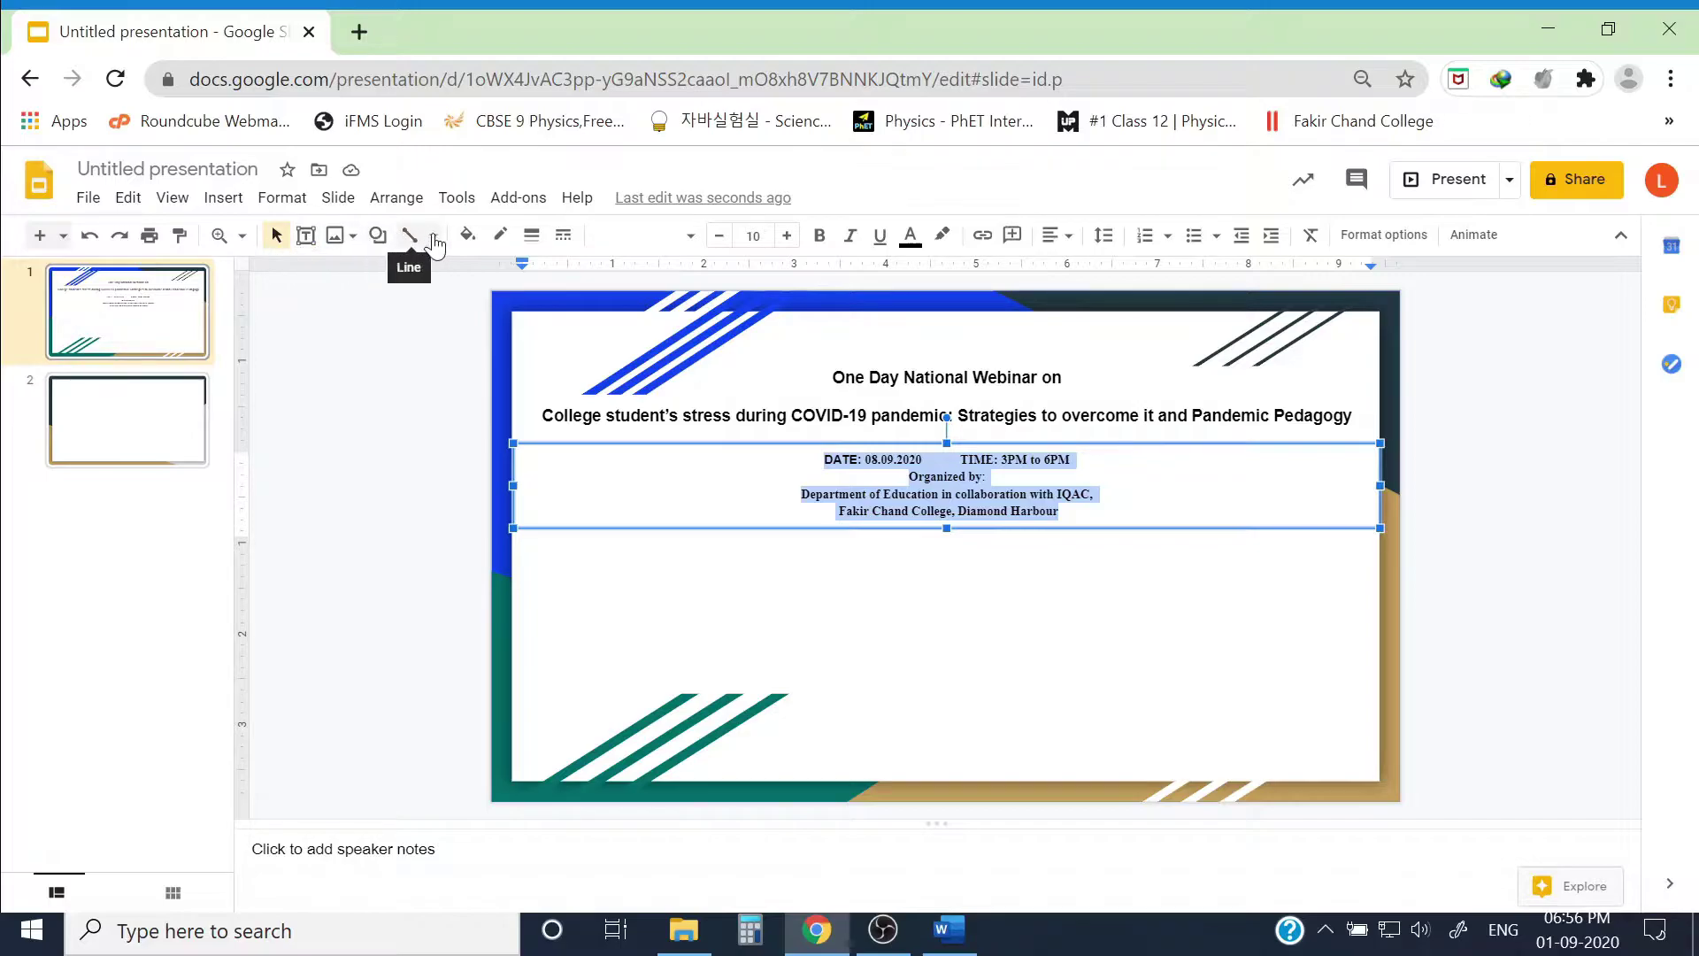
Step: Fill the date and organiser box with pale yellow, replacing the first bright yellow choice
{"action": "left_click", "coordinate": [467, 236]}
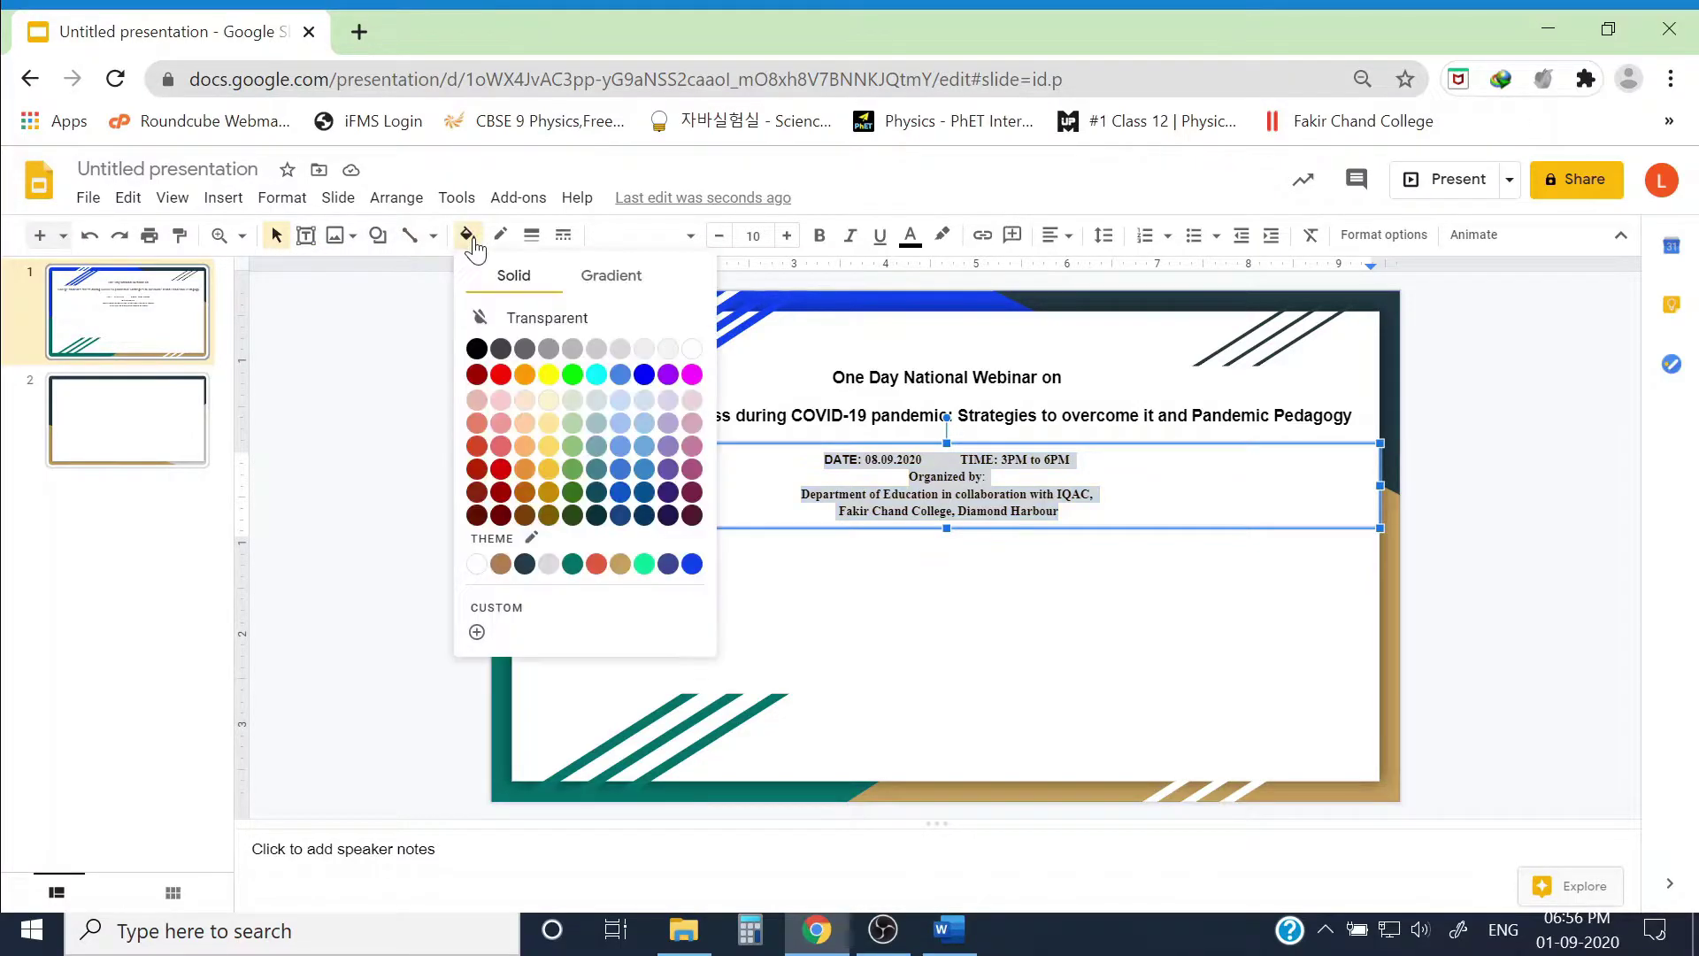
{"action": "left_click", "coordinate": [548, 375]}
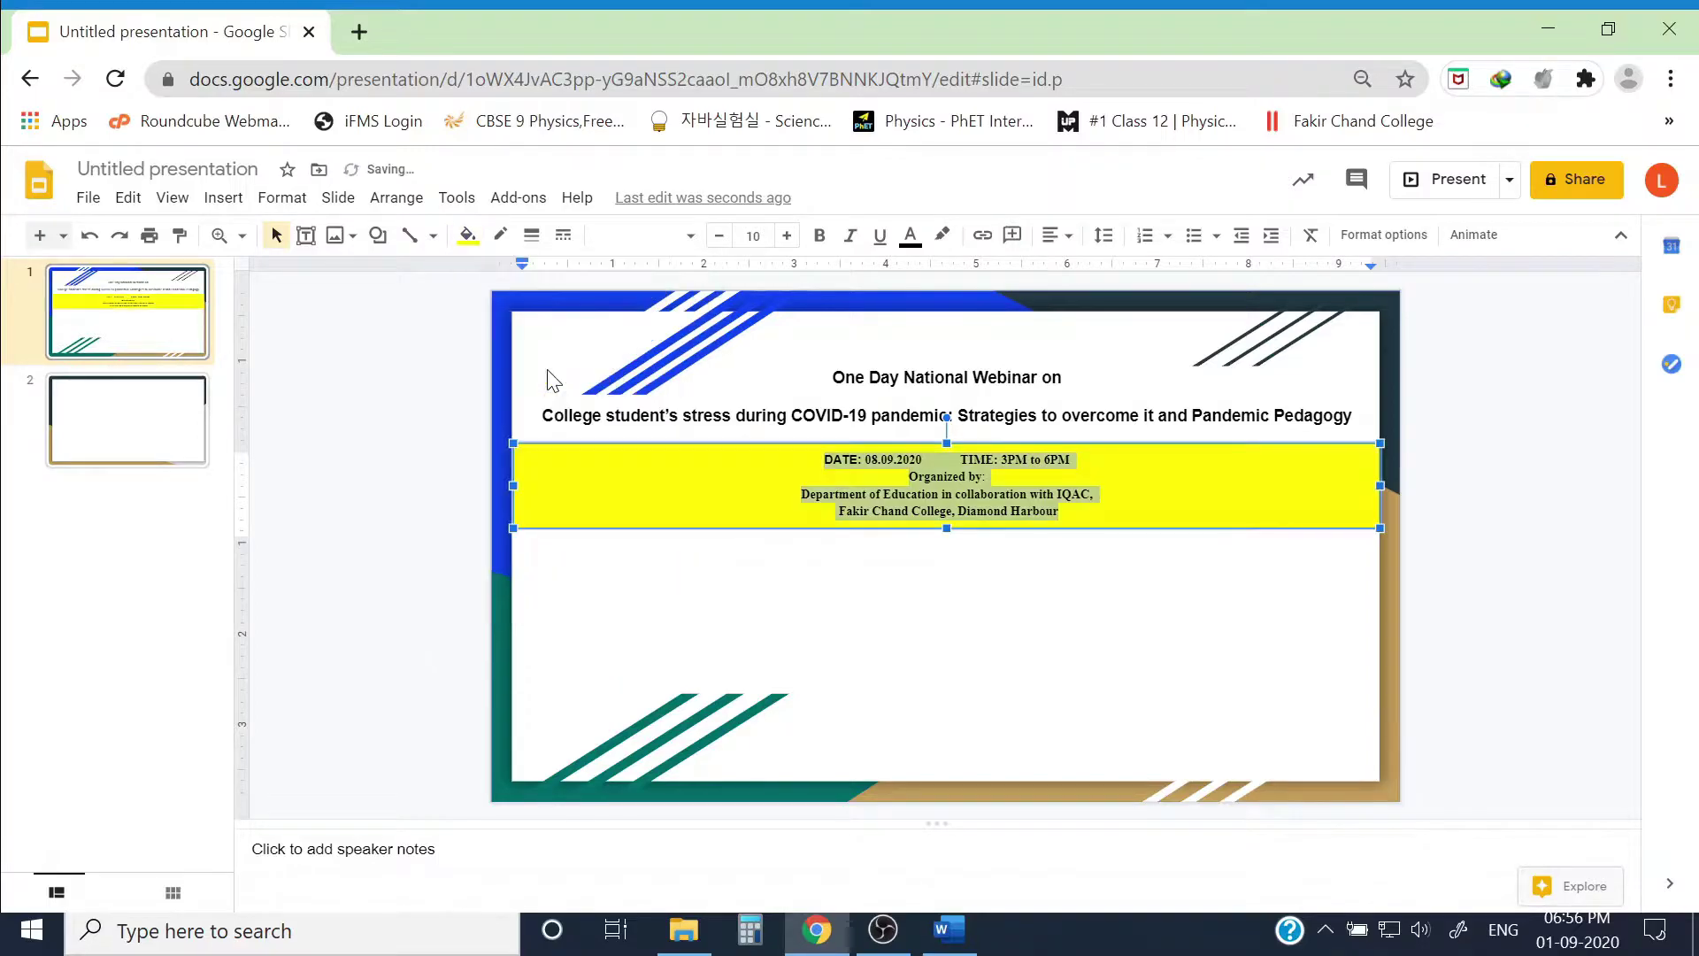
{"action": "left_click", "coordinate": [468, 235]}
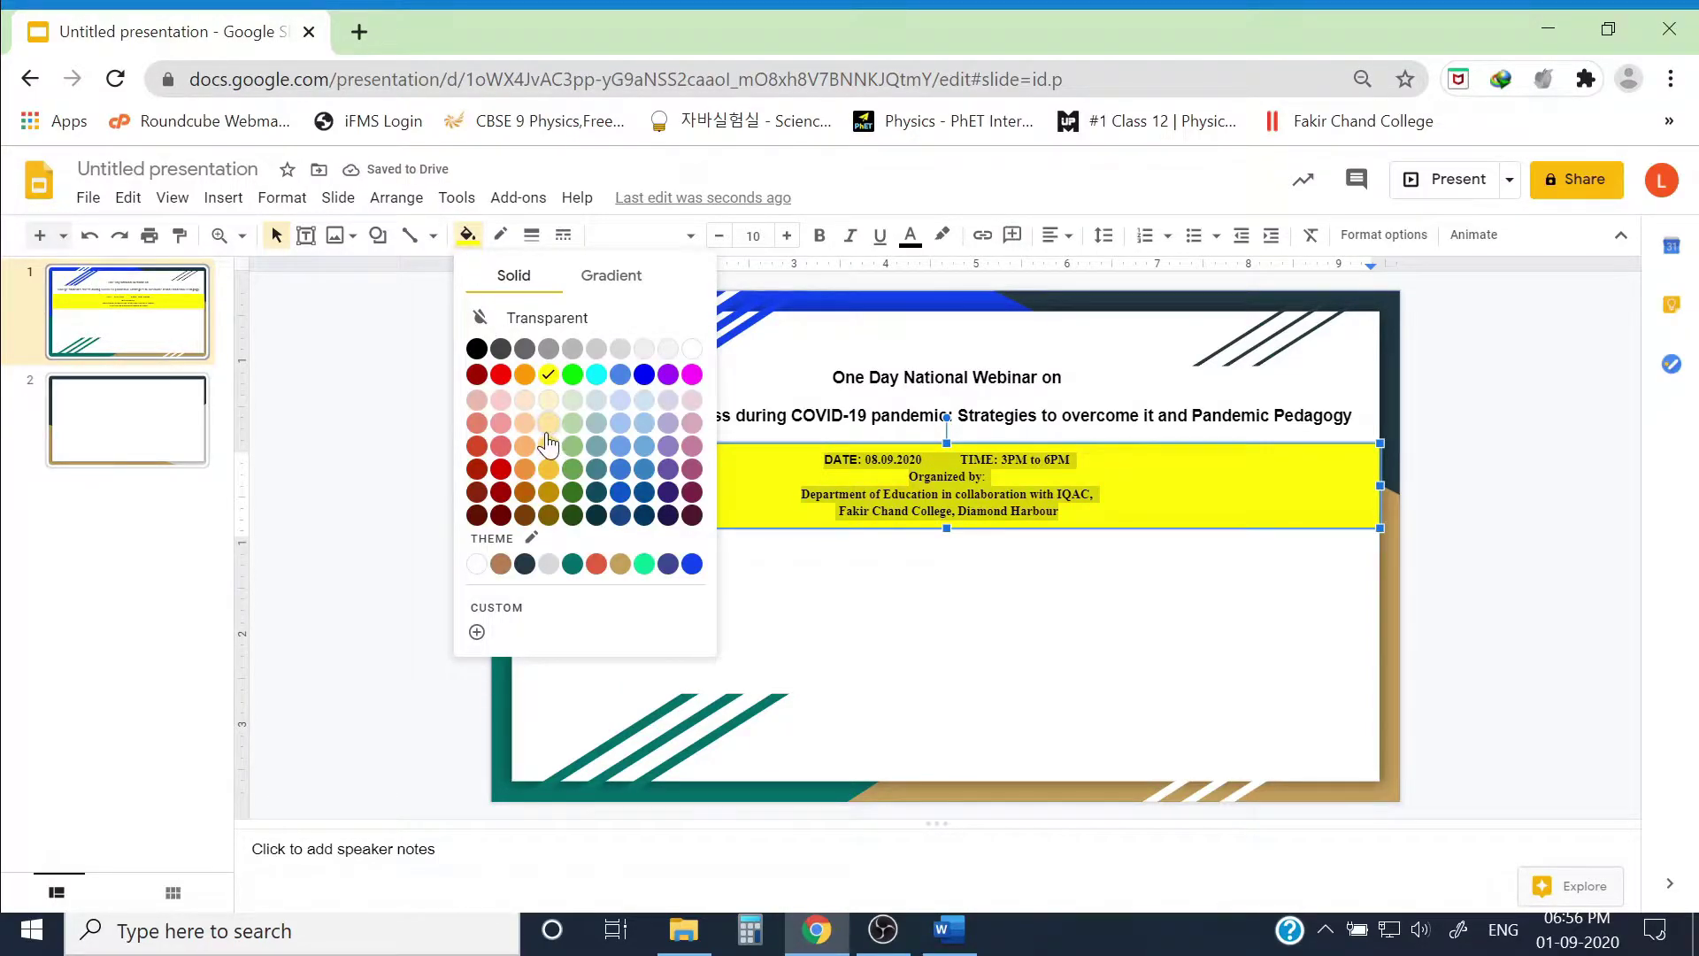
{"action": "left_click", "coordinate": [548, 426]}
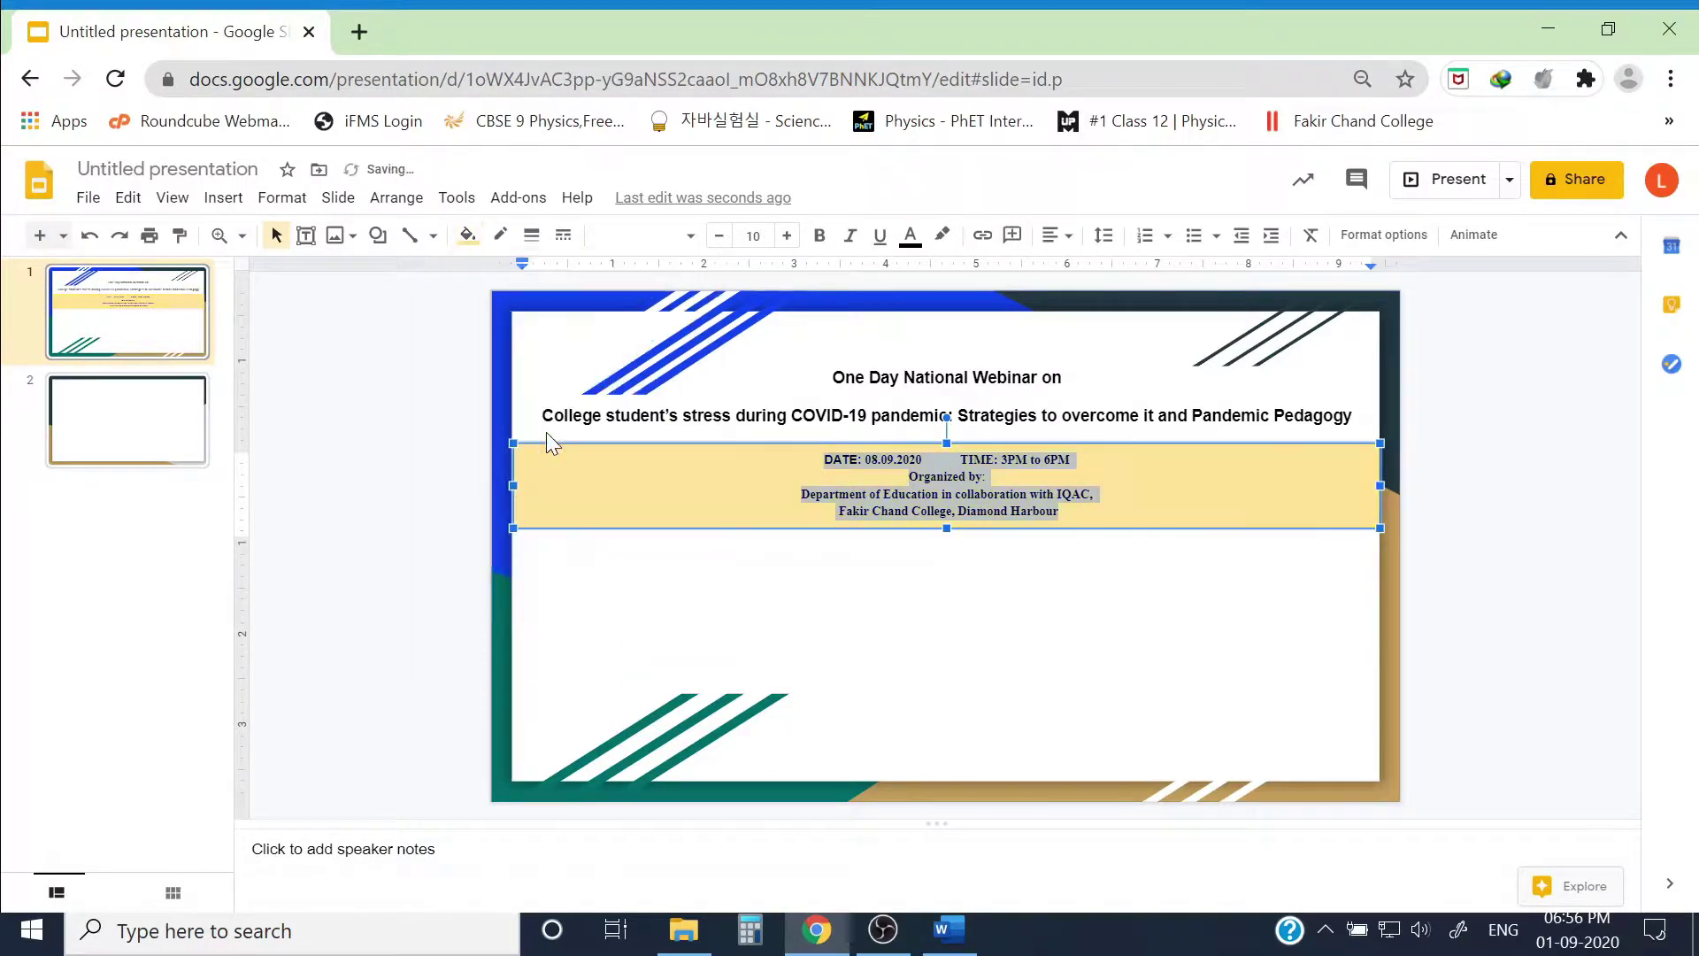
{"action": "left_click", "coordinate": [1484, 582]}
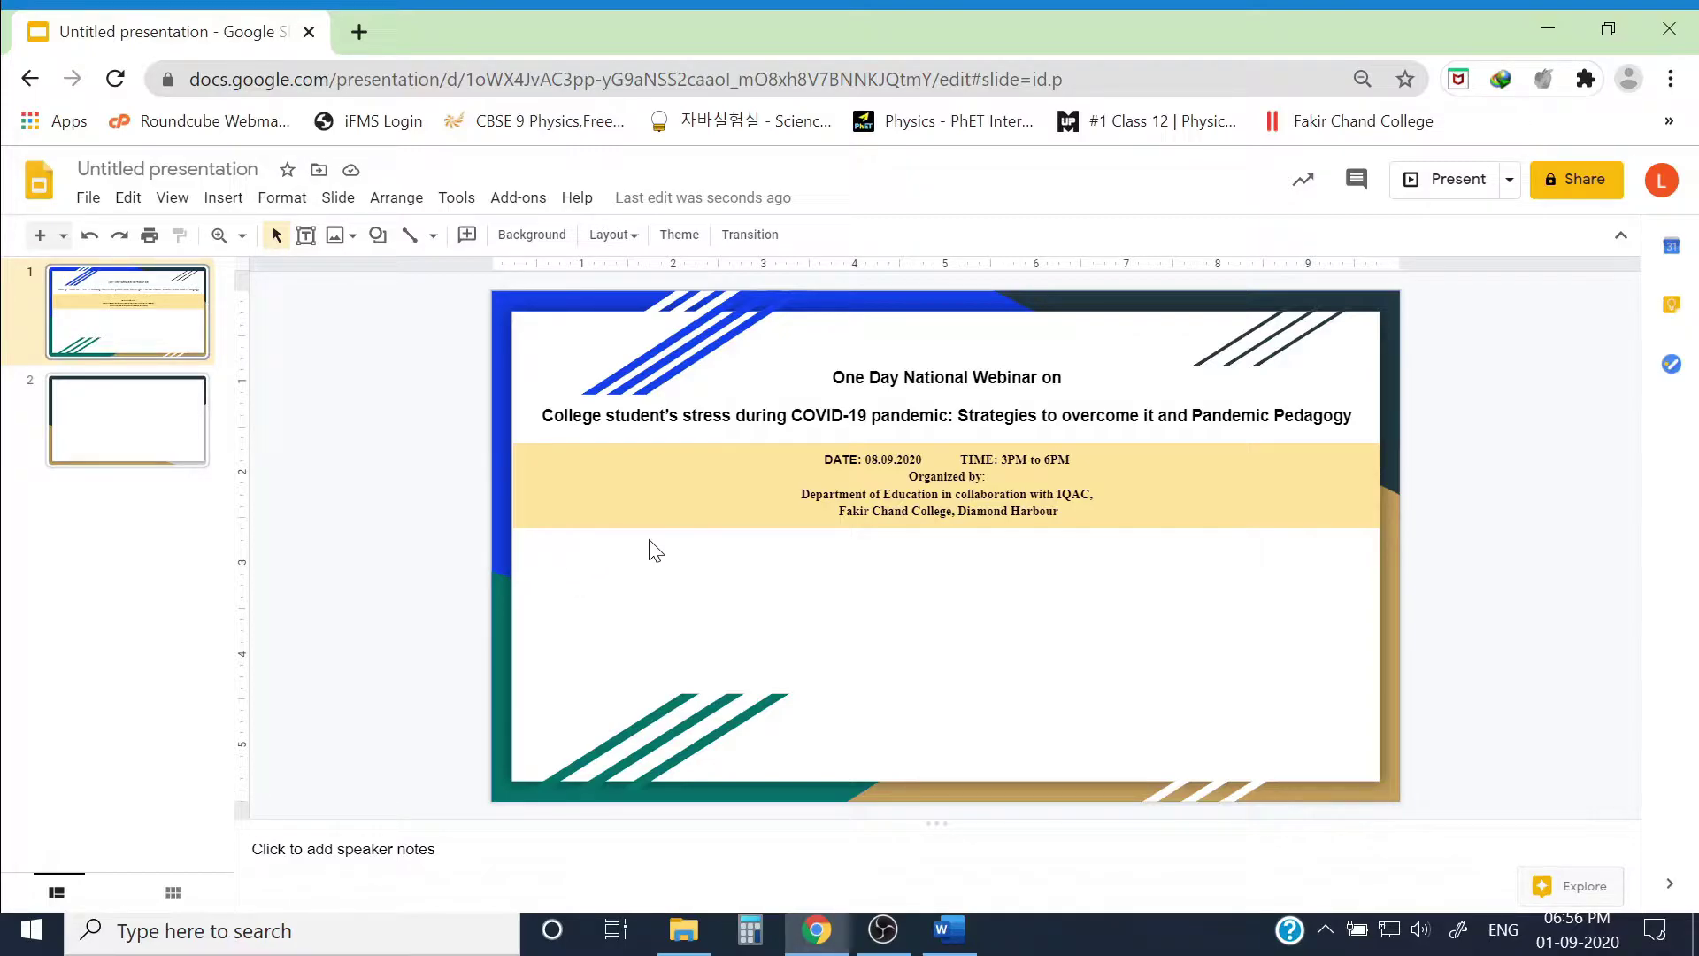
Step: Stretch the date and organiser box's left edge slightly outward
{"action": "left_click", "coordinate": [524, 485]}
{"action": "left_click_drag", "start_coordinate": [513, 485], "coordinate": [504, 485]}
{"action": "left_click", "coordinate": [836, 675]}
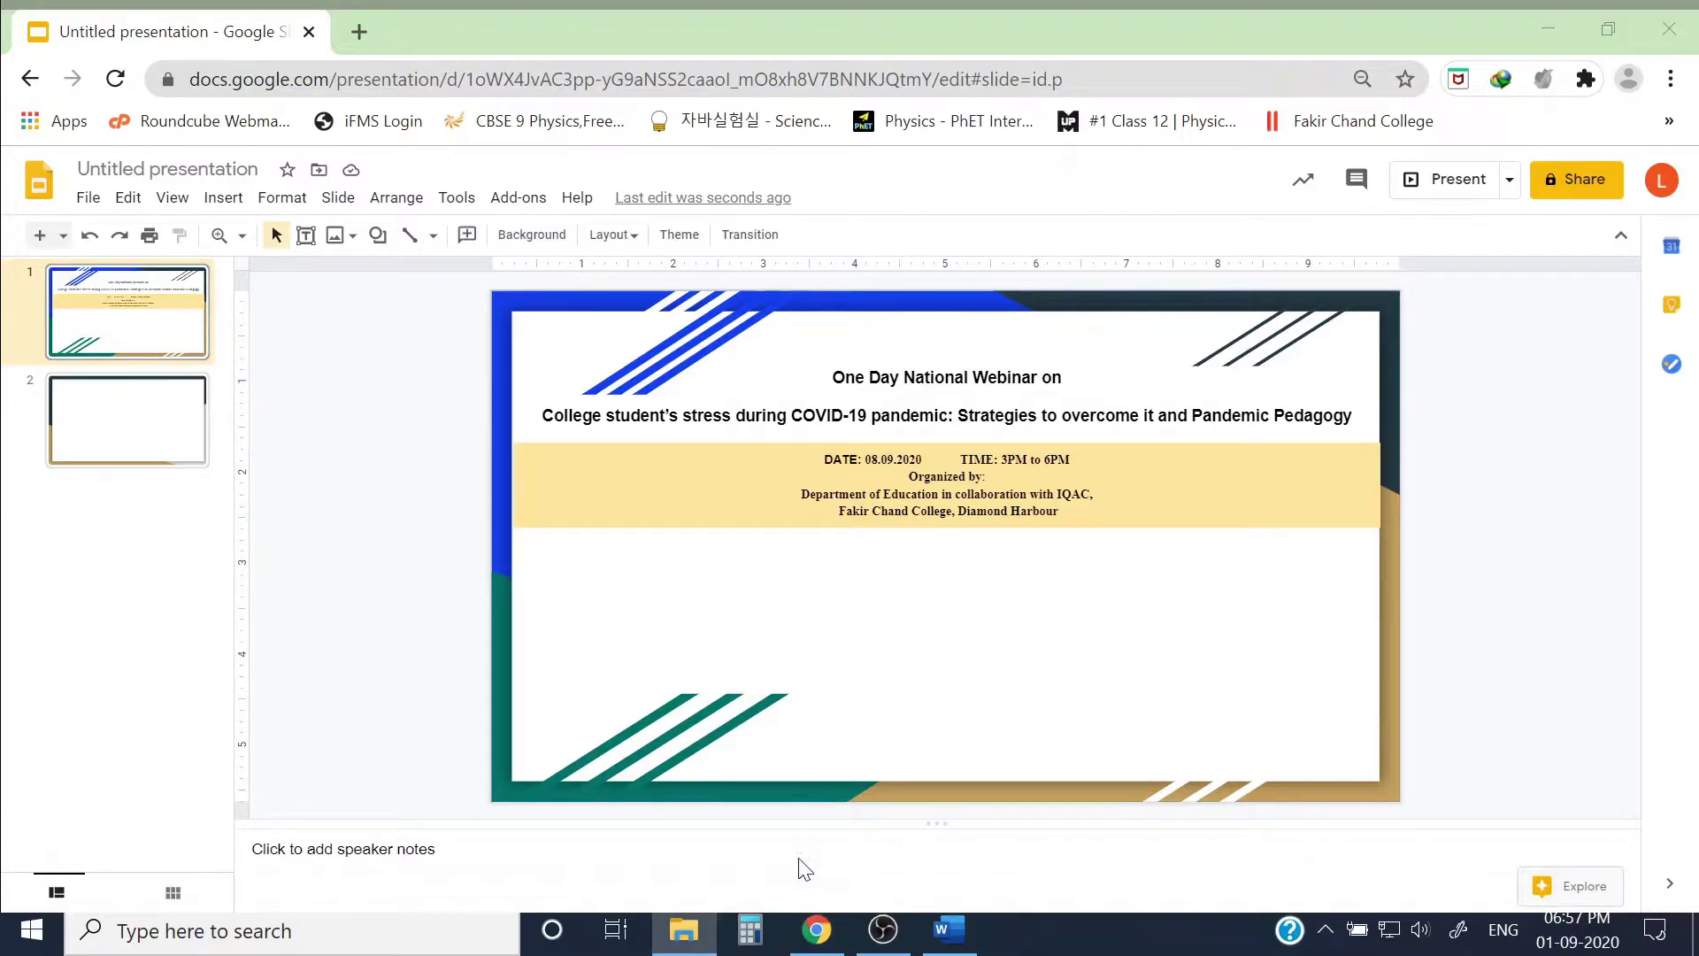
Step: Upload a man's portrait photo from the computer onto slide 1
{"action": "left_click", "coordinate": [818, 934]}
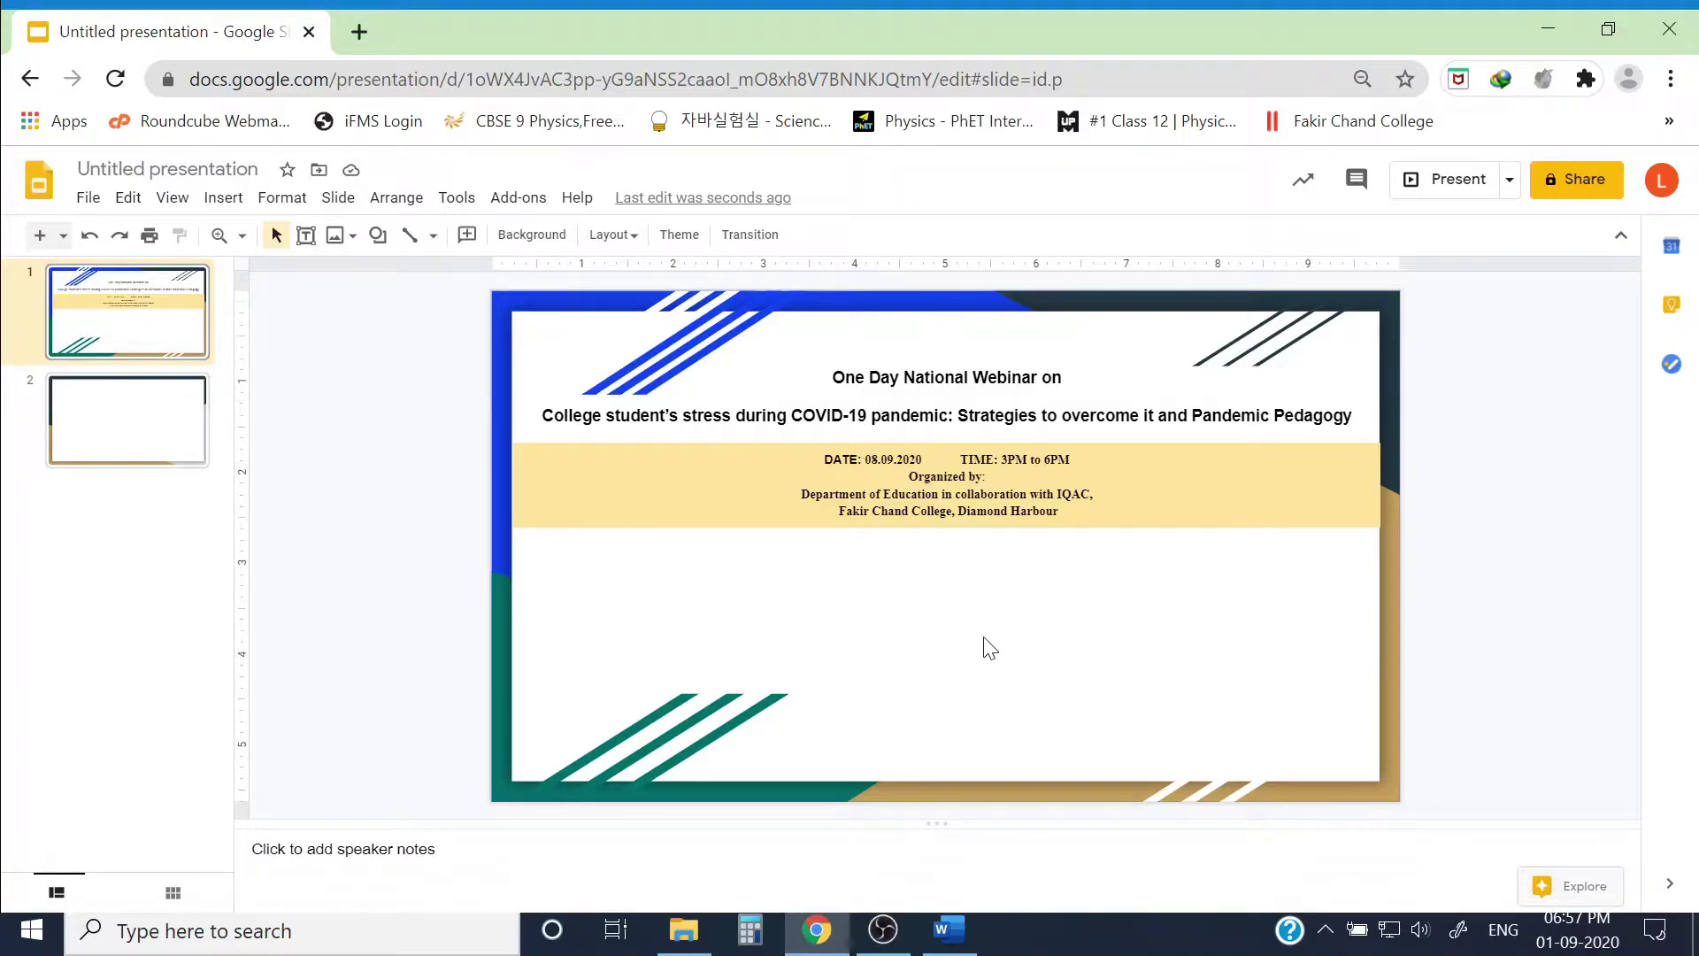
{"action": "left_click", "coordinate": [341, 235]}
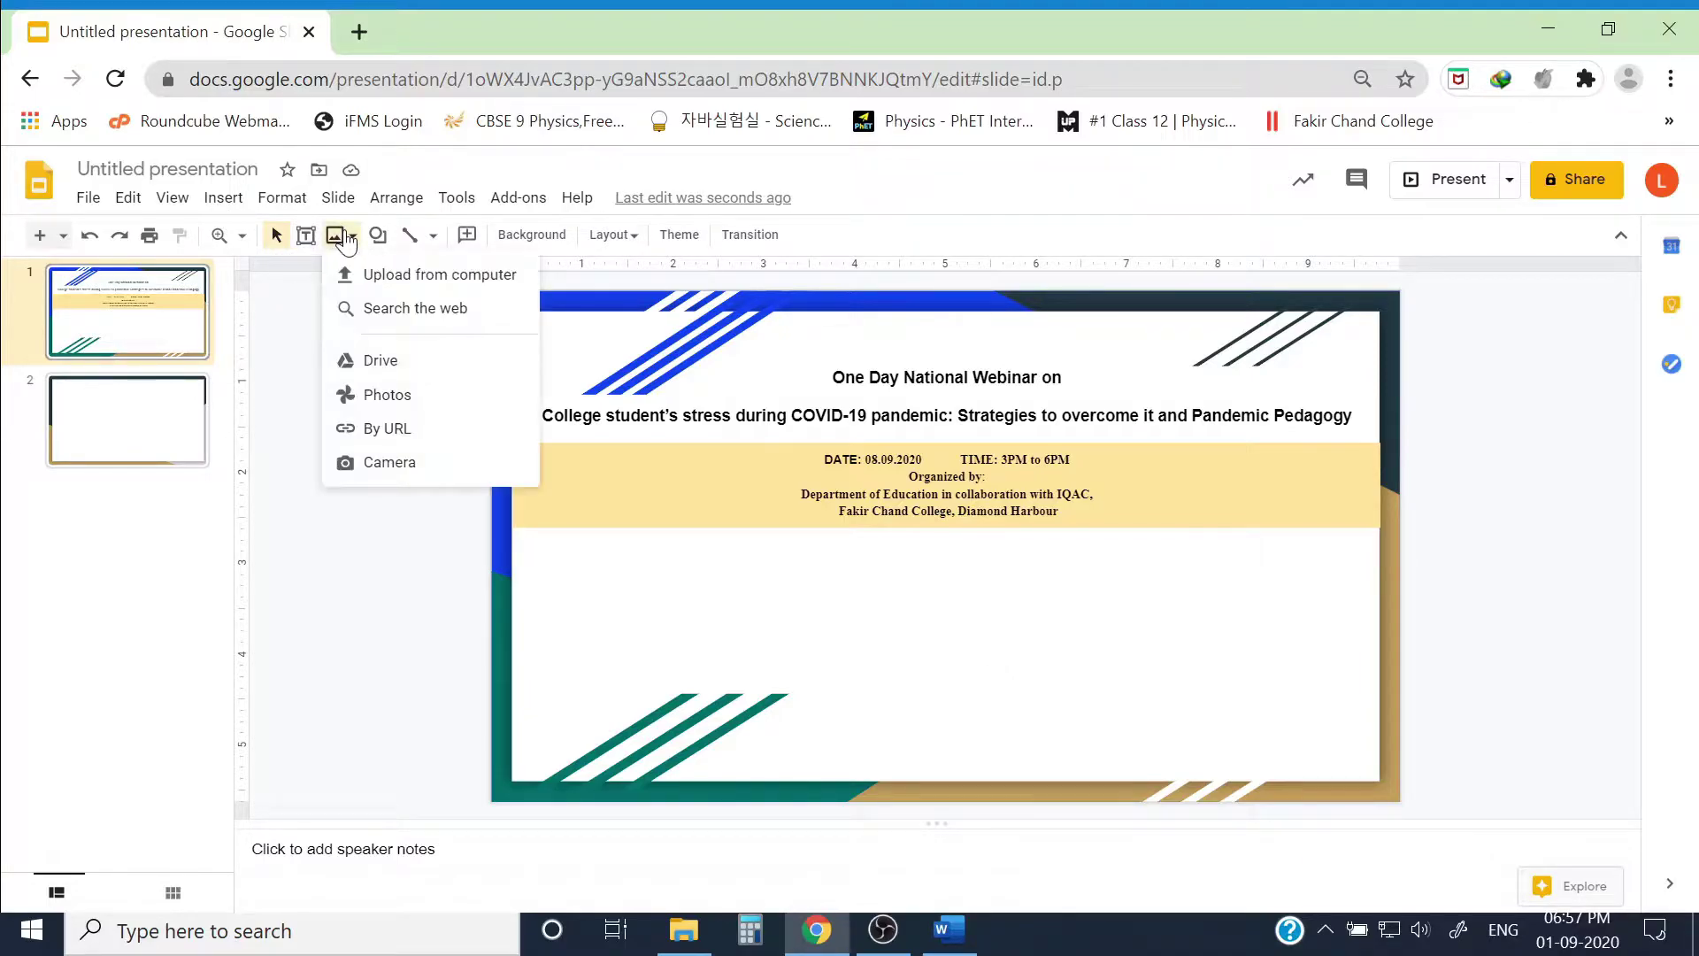
{"action": "left_click", "coordinate": [464, 283]}
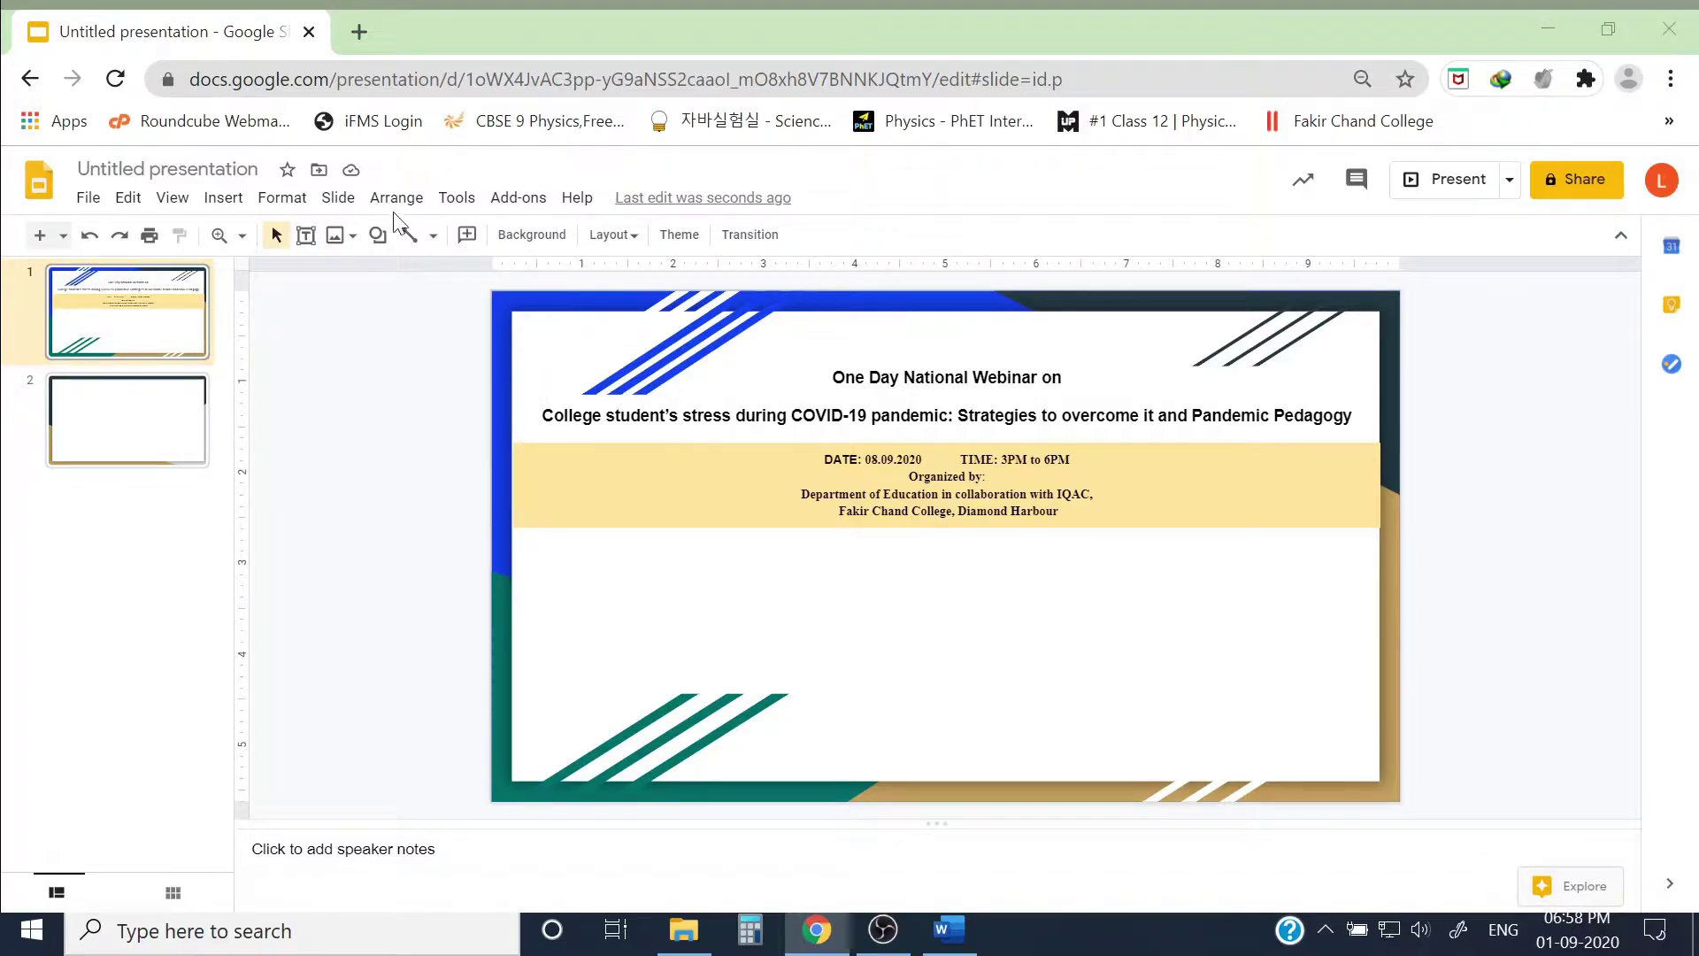
Step: Shrink the man's photo and place it below the yellow band, centre-right
{"action": "left_click_drag", "start_coordinate": [509, 545], "coordinate": [650, 686]}
{"action": "left_click_drag", "start_coordinate": [707, 765], "coordinate": [1043, 653]}
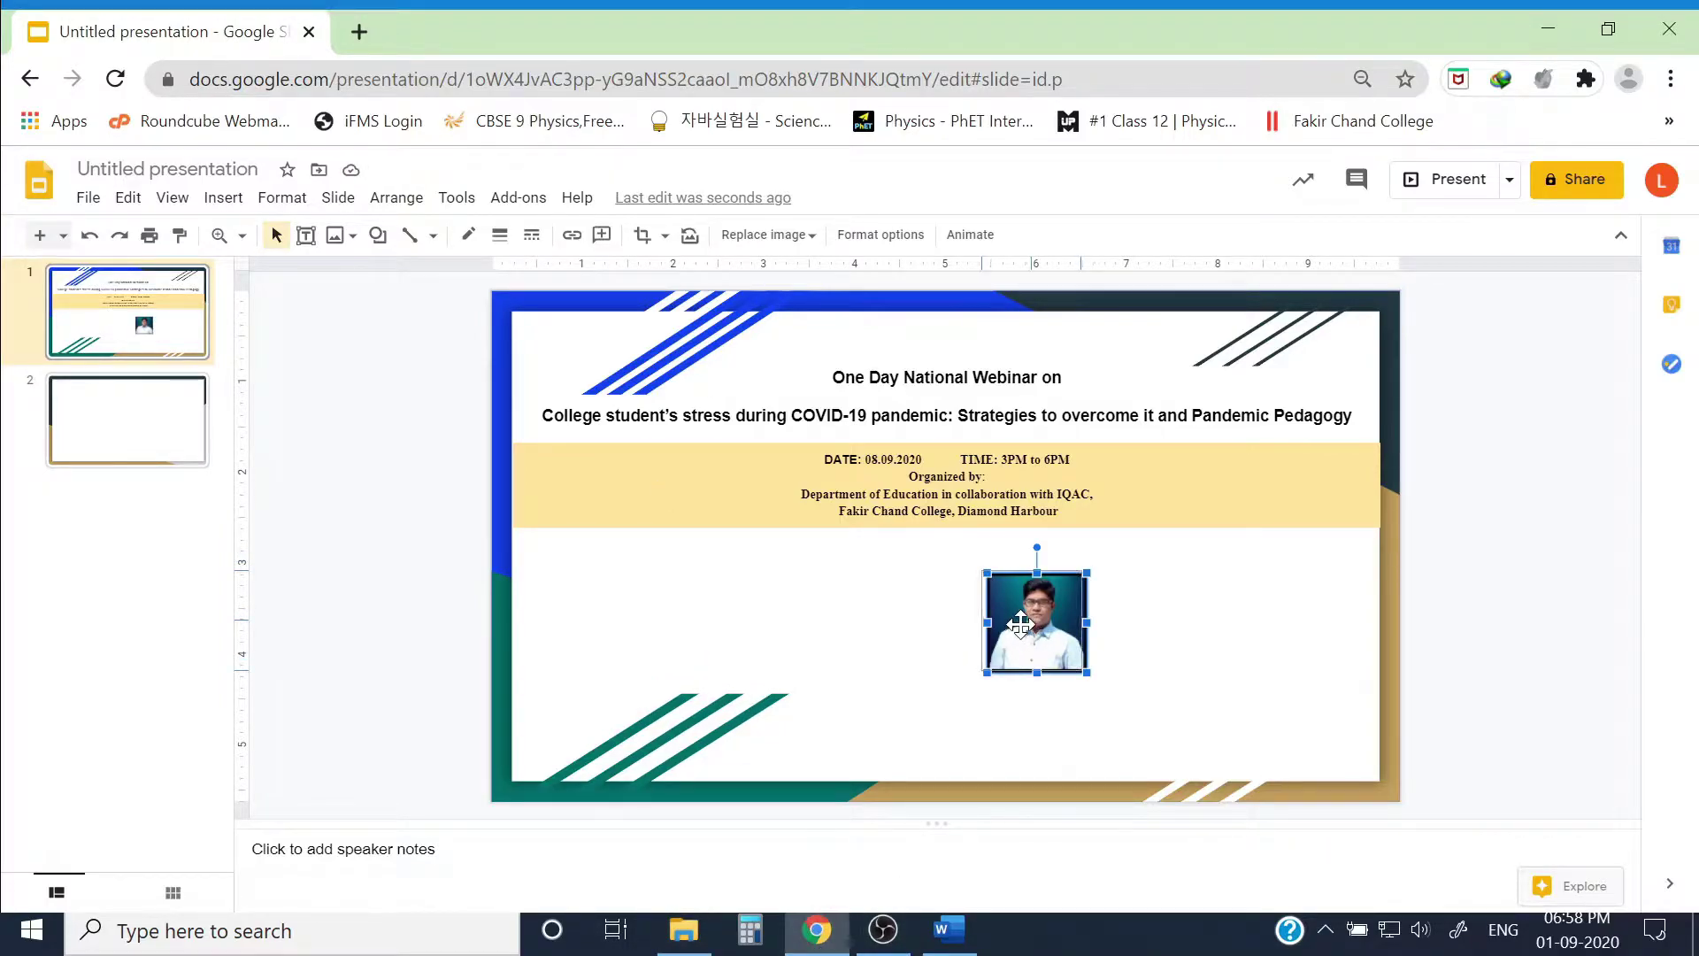
{"action": "left_click_drag", "start_coordinate": [1020, 624], "coordinate": [1015, 621]}
Step: Upload a woman's photo and place it beside the man's photo
{"action": "left_click", "coordinate": [334, 234]}
{"action": "left_click", "coordinate": [596, 341]}
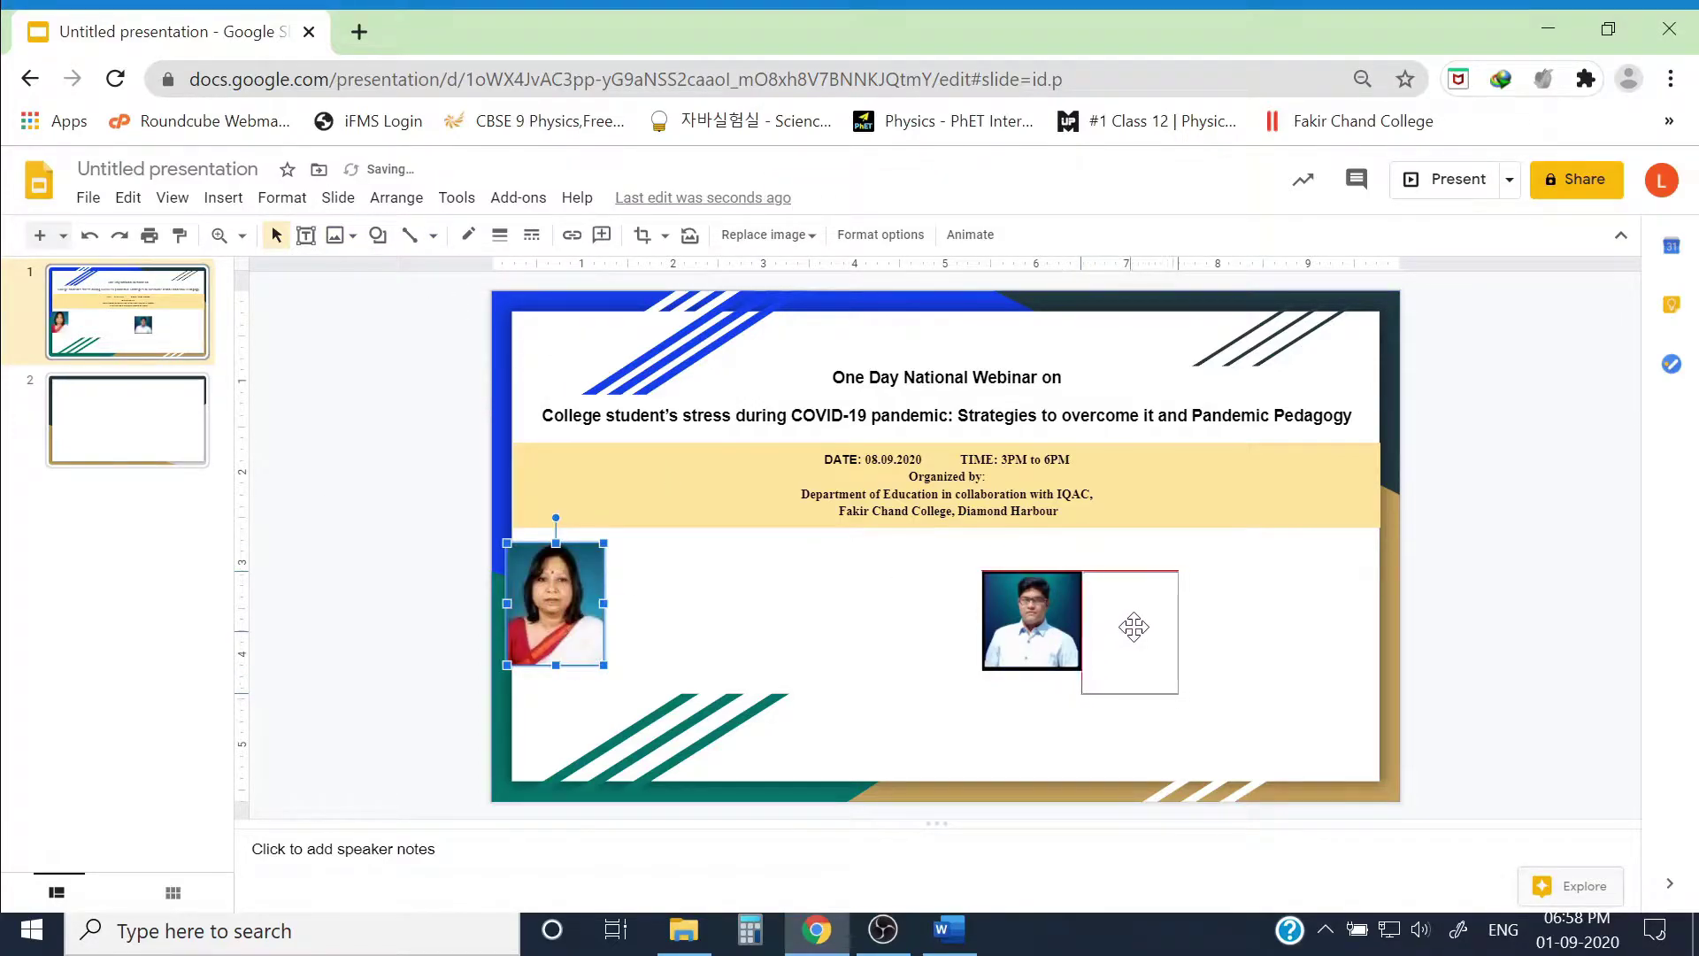
{"action": "left_click_drag", "start_coordinate": [1134, 627], "coordinate": [1310, 622]}
Step: Add the older woman's photo, shrink it and line it up between the other two
{"action": "left_click", "coordinate": [334, 234]}
{"action": "key", "text": "Escape"}
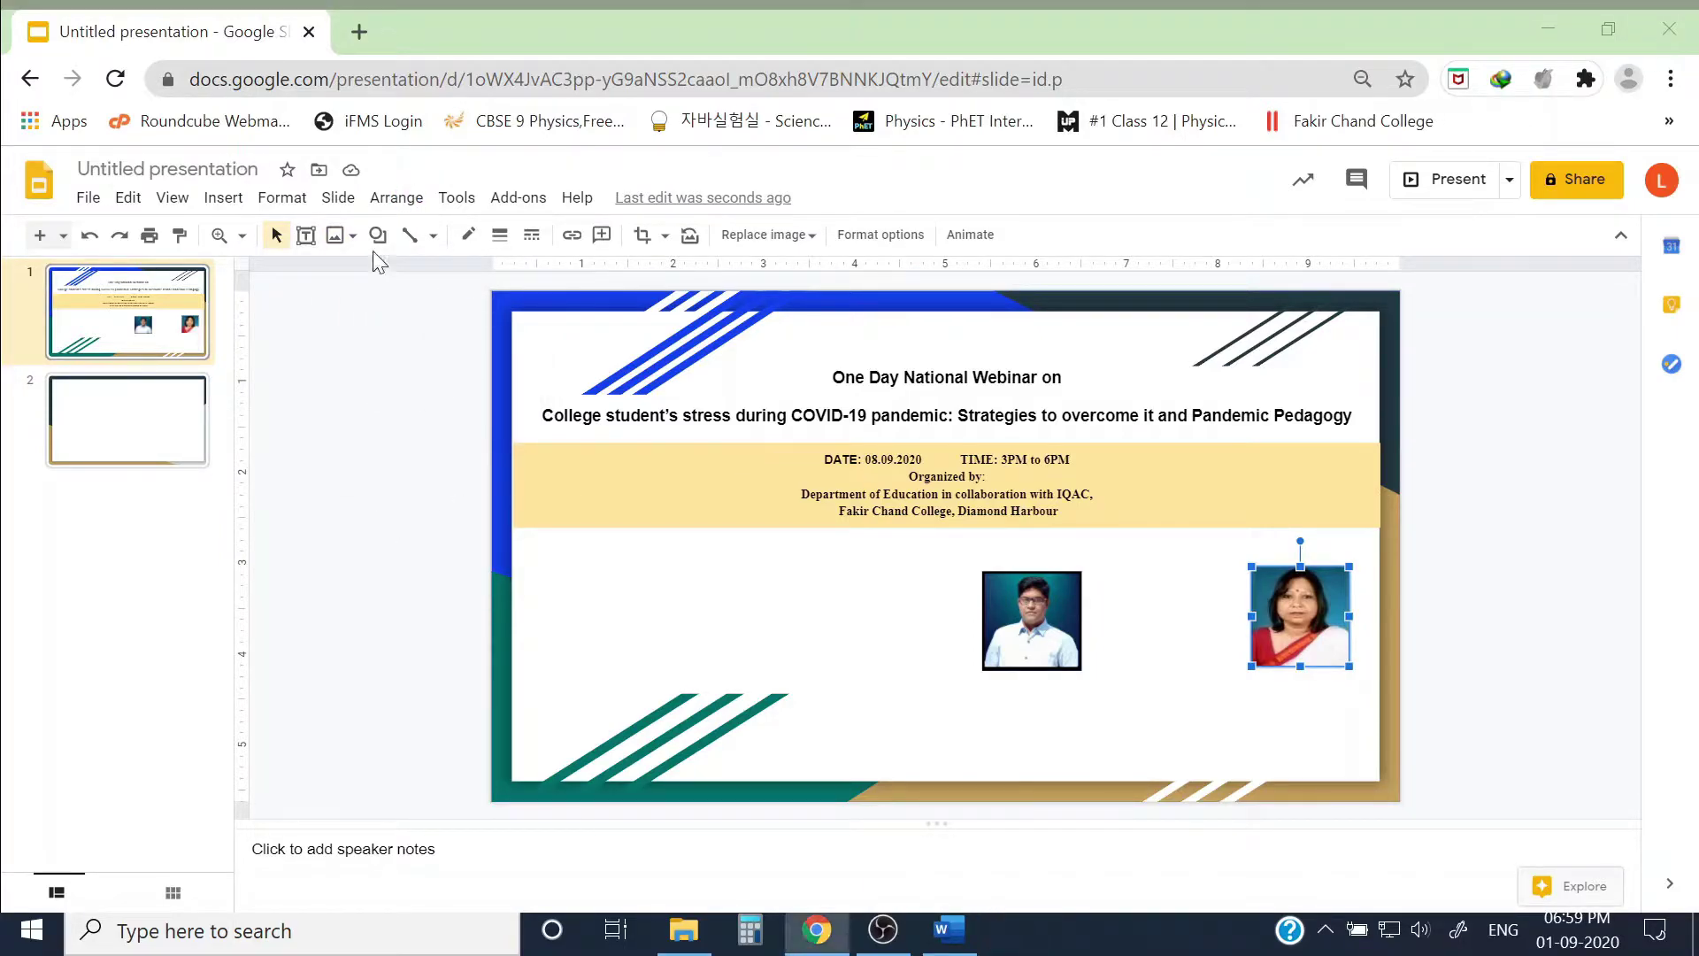
{"action": "left_click_drag", "start_coordinate": [742, 450], "coordinate": [611, 646]}
{"action": "left_click_drag", "start_coordinate": [880, 677], "coordinate": [850, 690]}
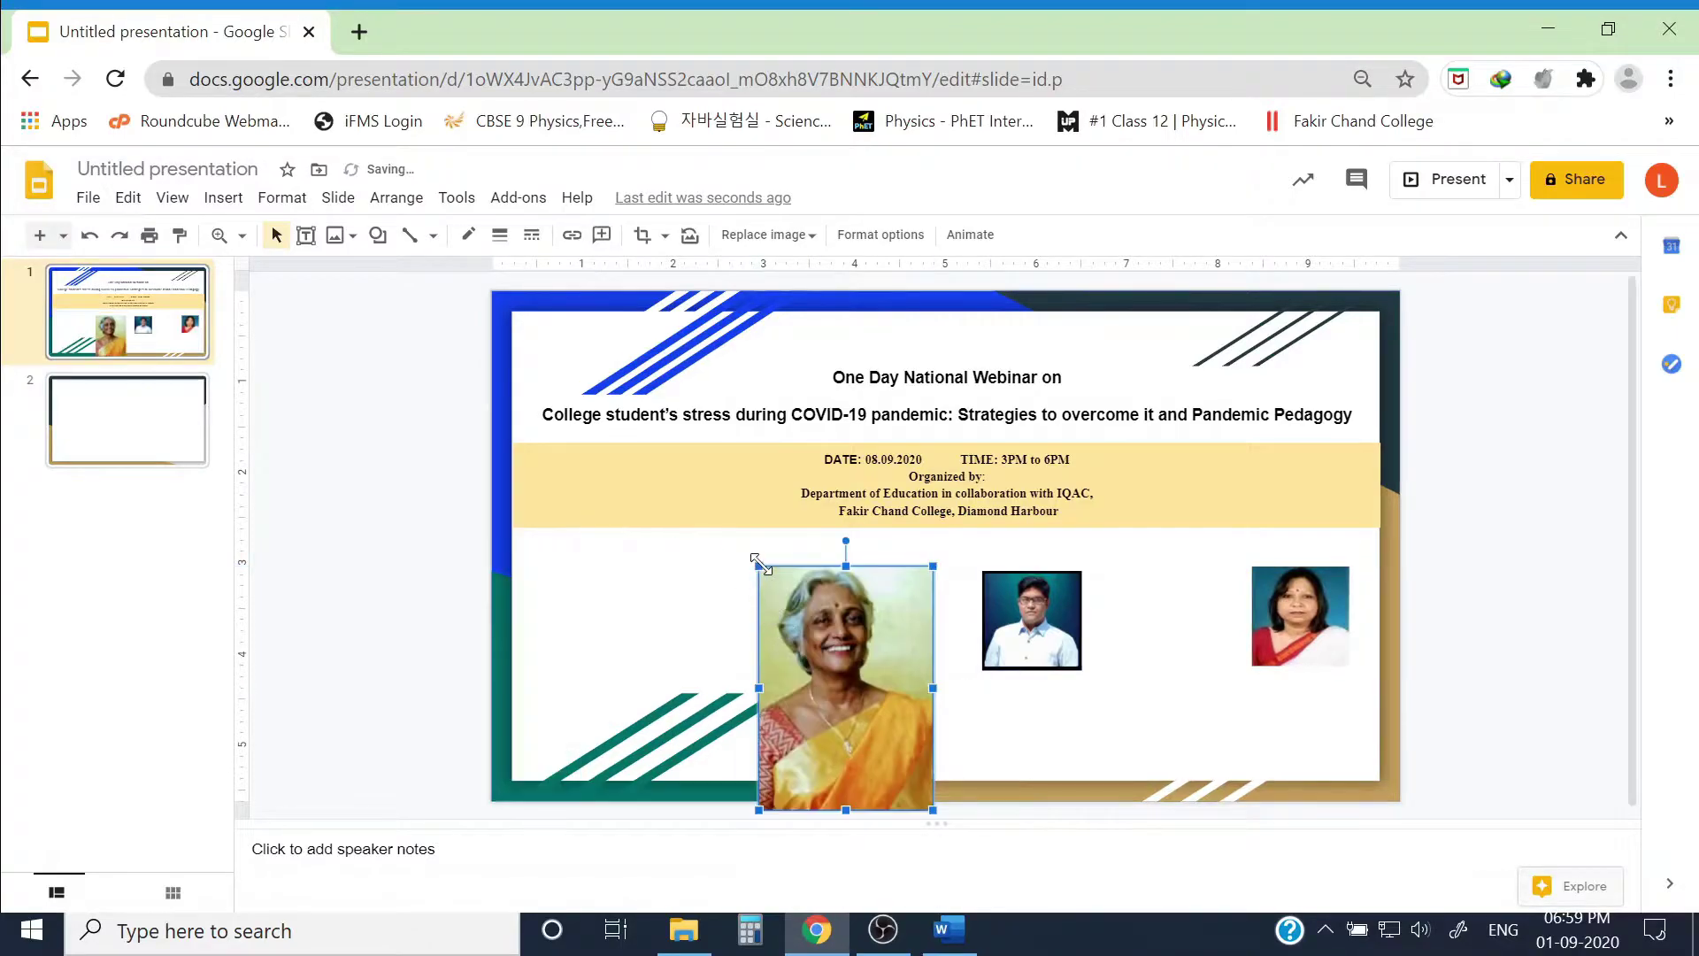
{"action": "left_click_drag", "start_coordinate": [759, 569], "coordinate": [941, 644]}
{"action": "left_click_drag", "start_coordinate": [933, 706], "coordinate": [1165, 629]}
{"action": "left_click", "coordinate": [1571, 632]}
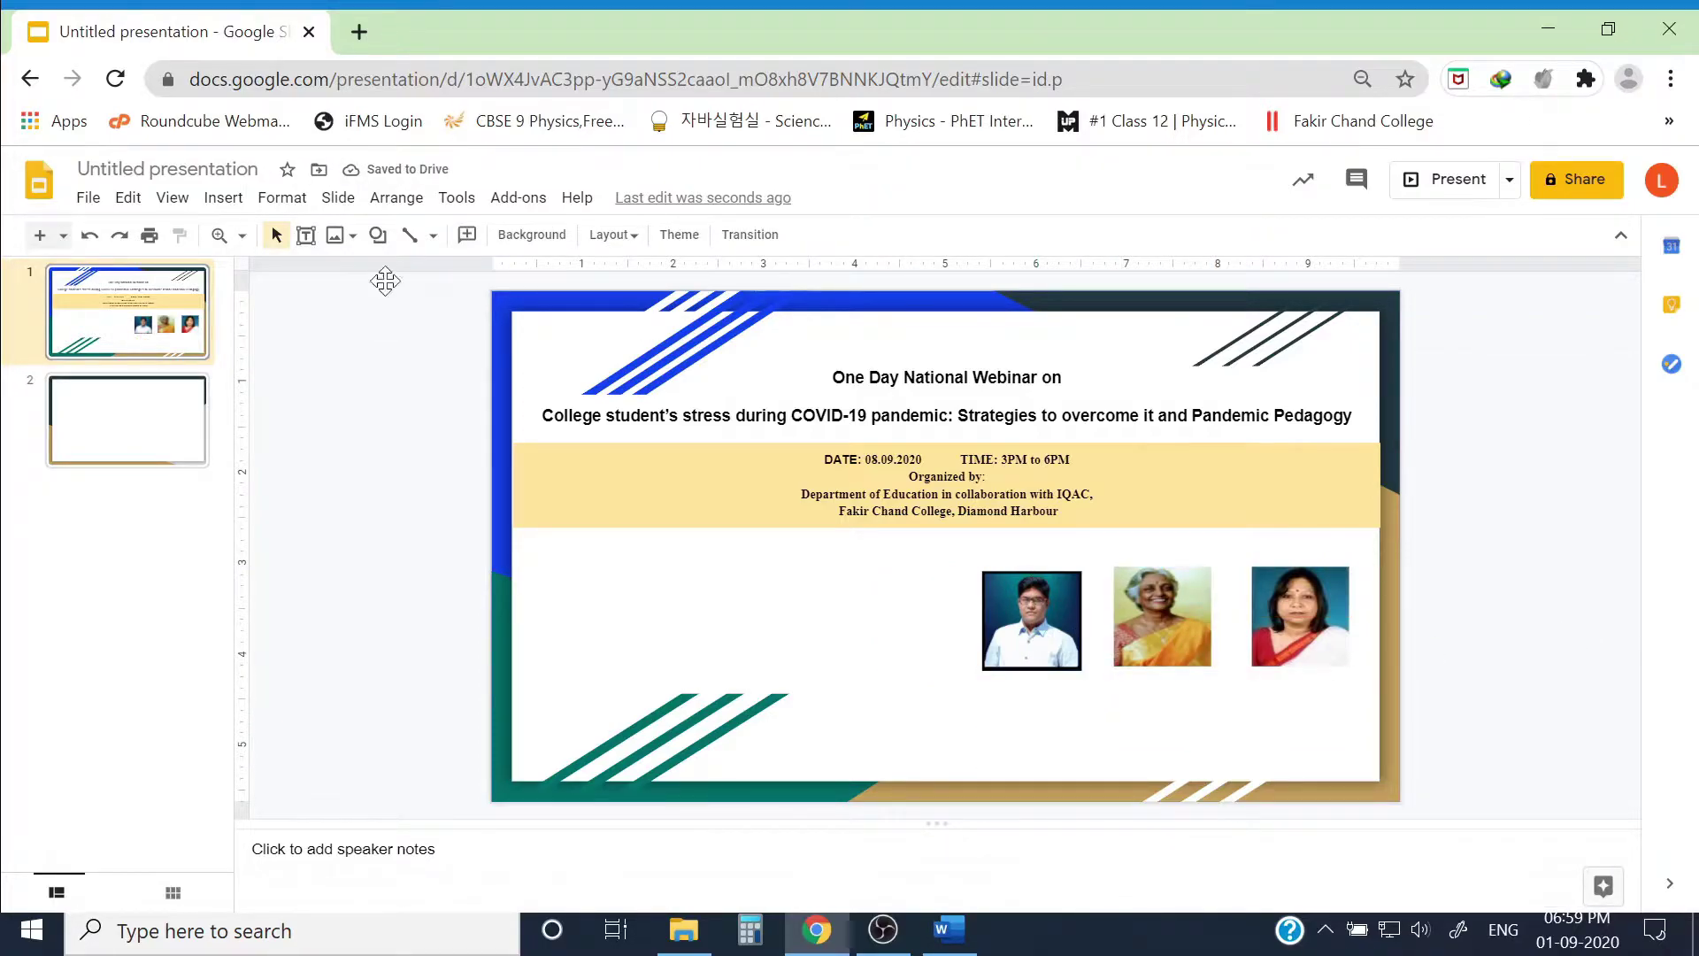
Step: Add a text box above the photos reading 'Our Resource Persons' in bold
{"action": "left_click", "coordinate": [306, 234]}
{"action": "left_click", "coordinate": [972, 539]}
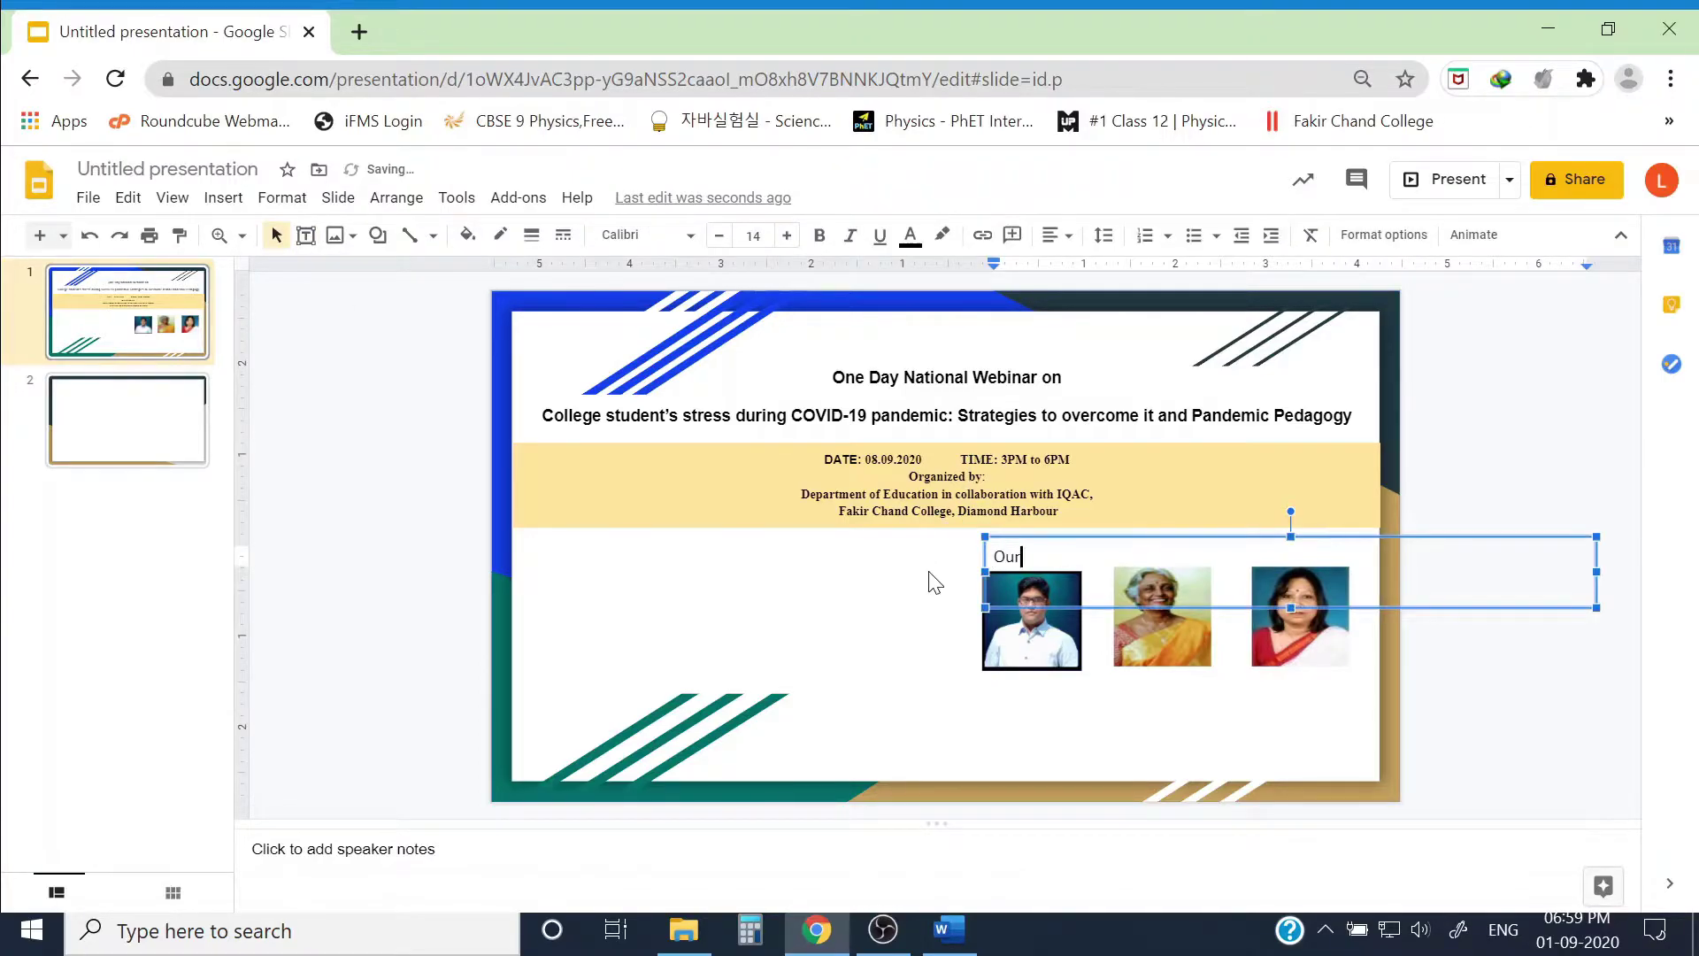
{"action": "type", "text": "Our Resource Persons"}
{"action": "left_click", "coordinate": [1550, 683]}
{"action": "left_click", "coordinate": [1106, 557]}
{"action": "left_click_drag", "start_coordinate": [1161, 560], "coordinate": [970, 501]}
{"action": "left_click", "coordinate": [817, 236]}
Step: Resize the heading box to span the photos and centre-align its text
{"action": "left_click_drag", "start_coordinate": [1598, 573], "coordinate": [1348, 581]}
{"action": "left_click_drag", "start_coordinate": [738, 577], "coordinate": [982, 577]}
{"action": "triple_click", "coordinate": [1121, 567]}
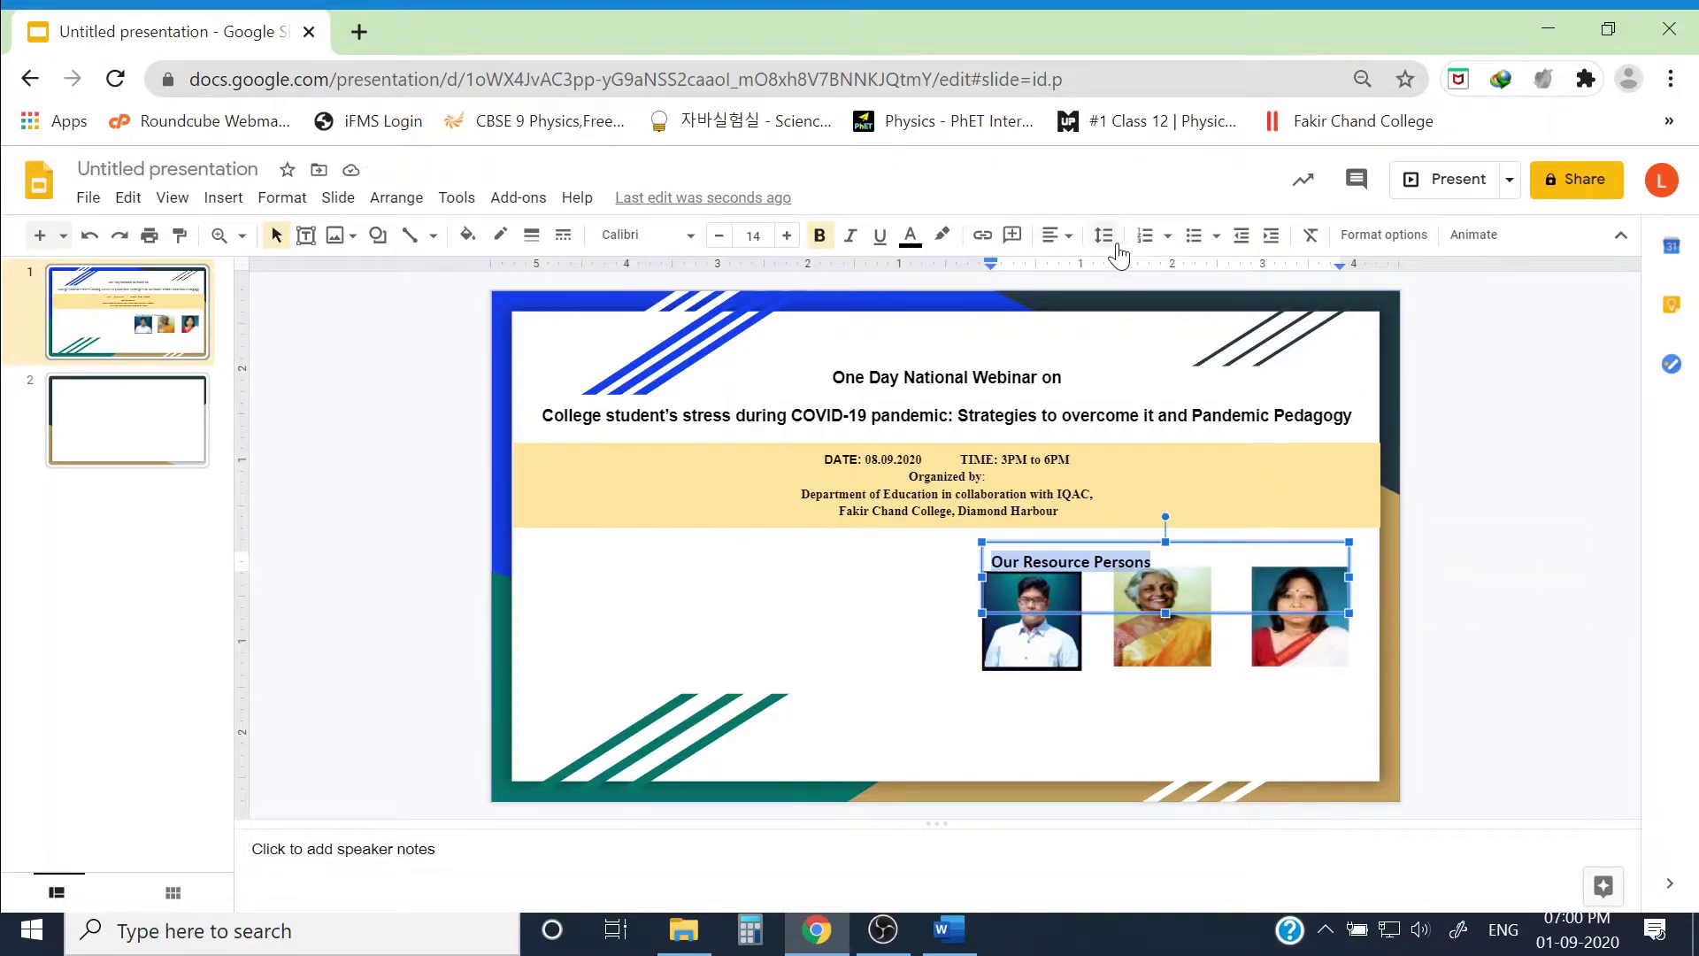
{"action": "left_click", "coordinate": [1057, 235]}
{"action": "left_click", "coordinate": [1076, 259]}
{"action": "left_click_drag", "start_coordinate": [1166, 612], "coordinate": [1166, 533]}
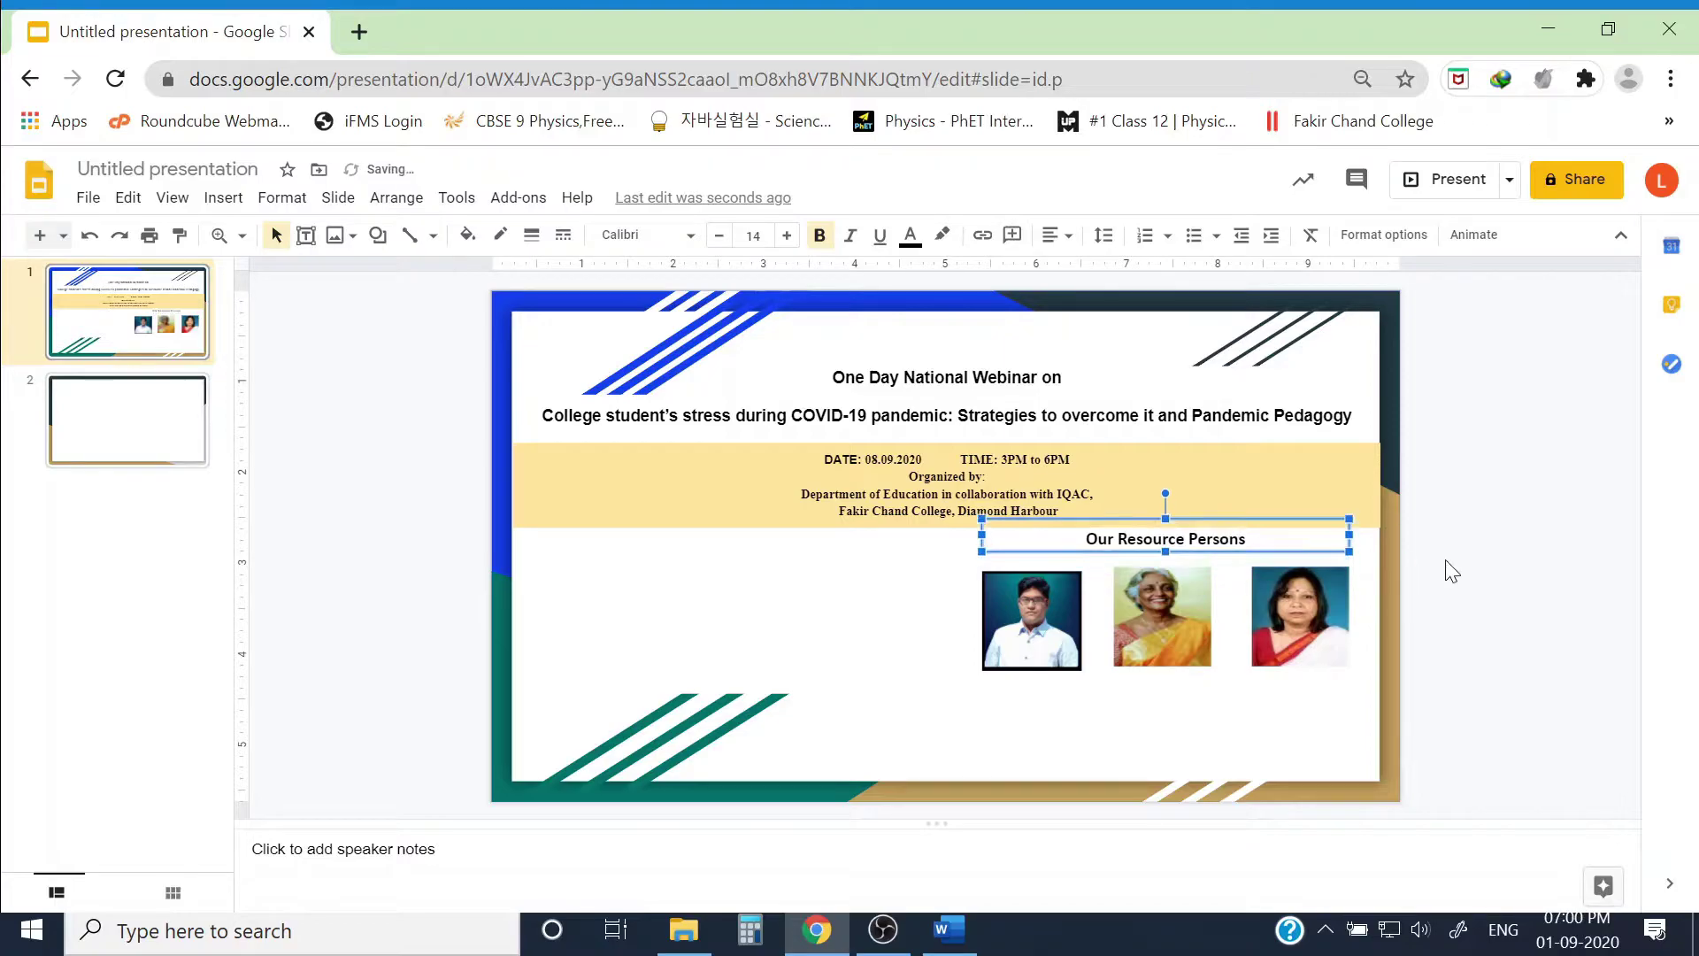
{"action": "left_click", "coordinate": [1468, 580]}
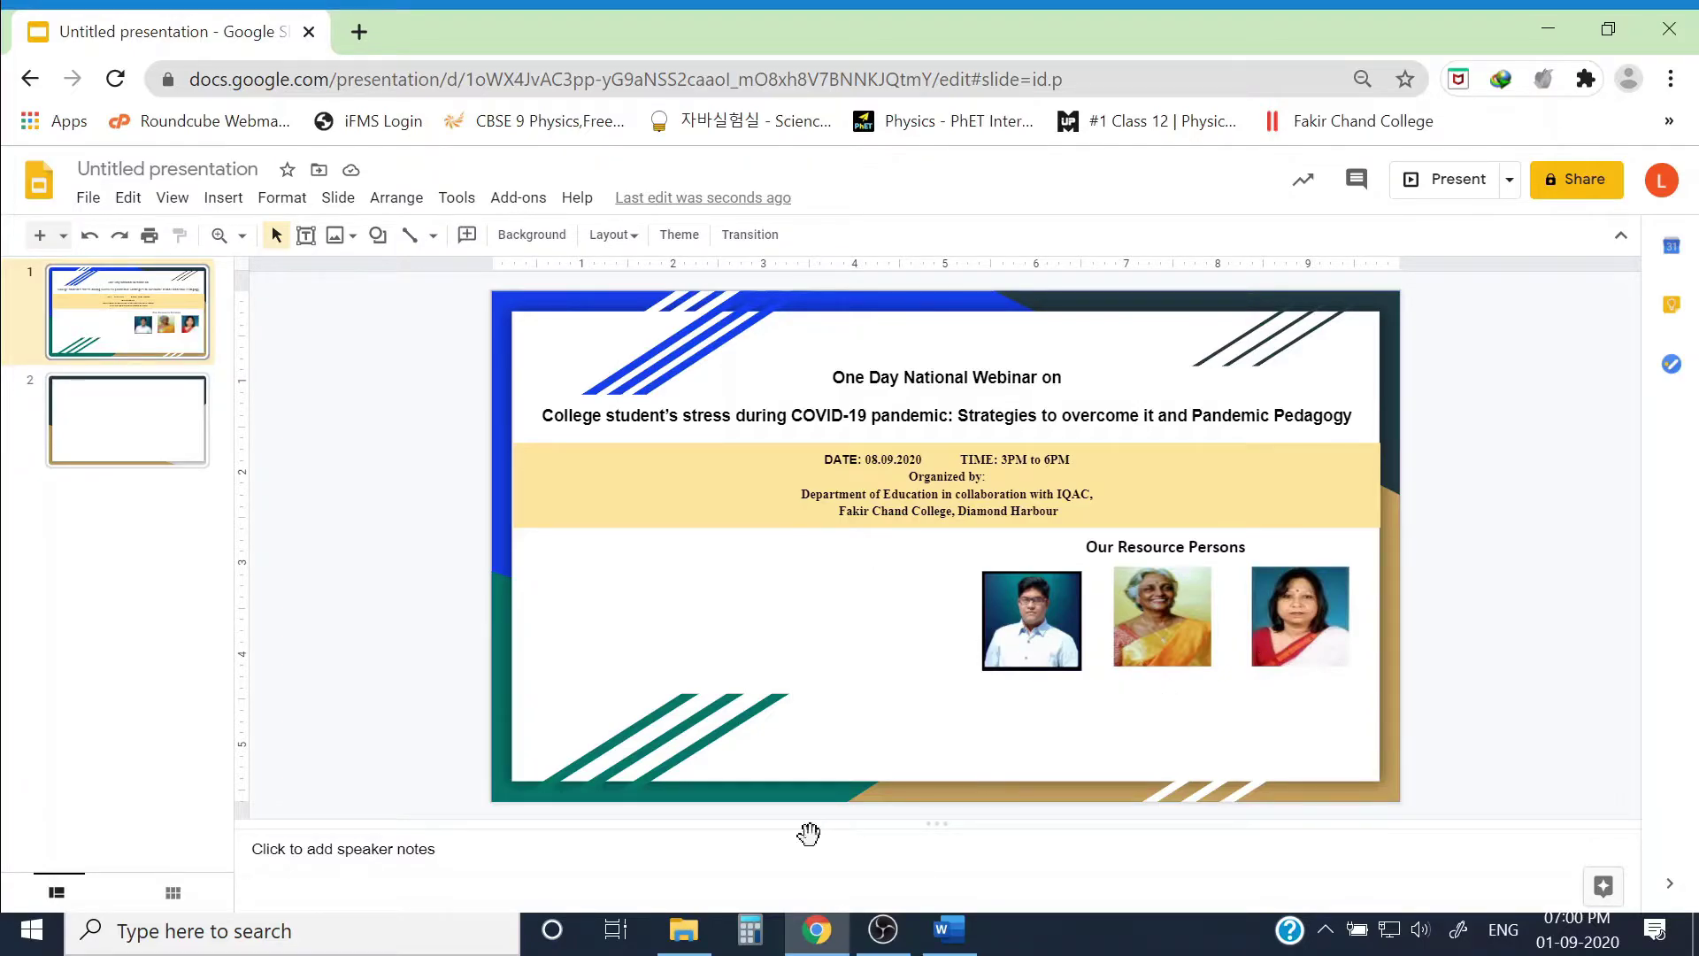
Step: Paste the first resource person's details into a new text box, without space before paragraphs, and narrow it
{"action": "left_click", "coordinate": [462, 511]}
{"action": "left_click", "coordinate": [312, 241]}
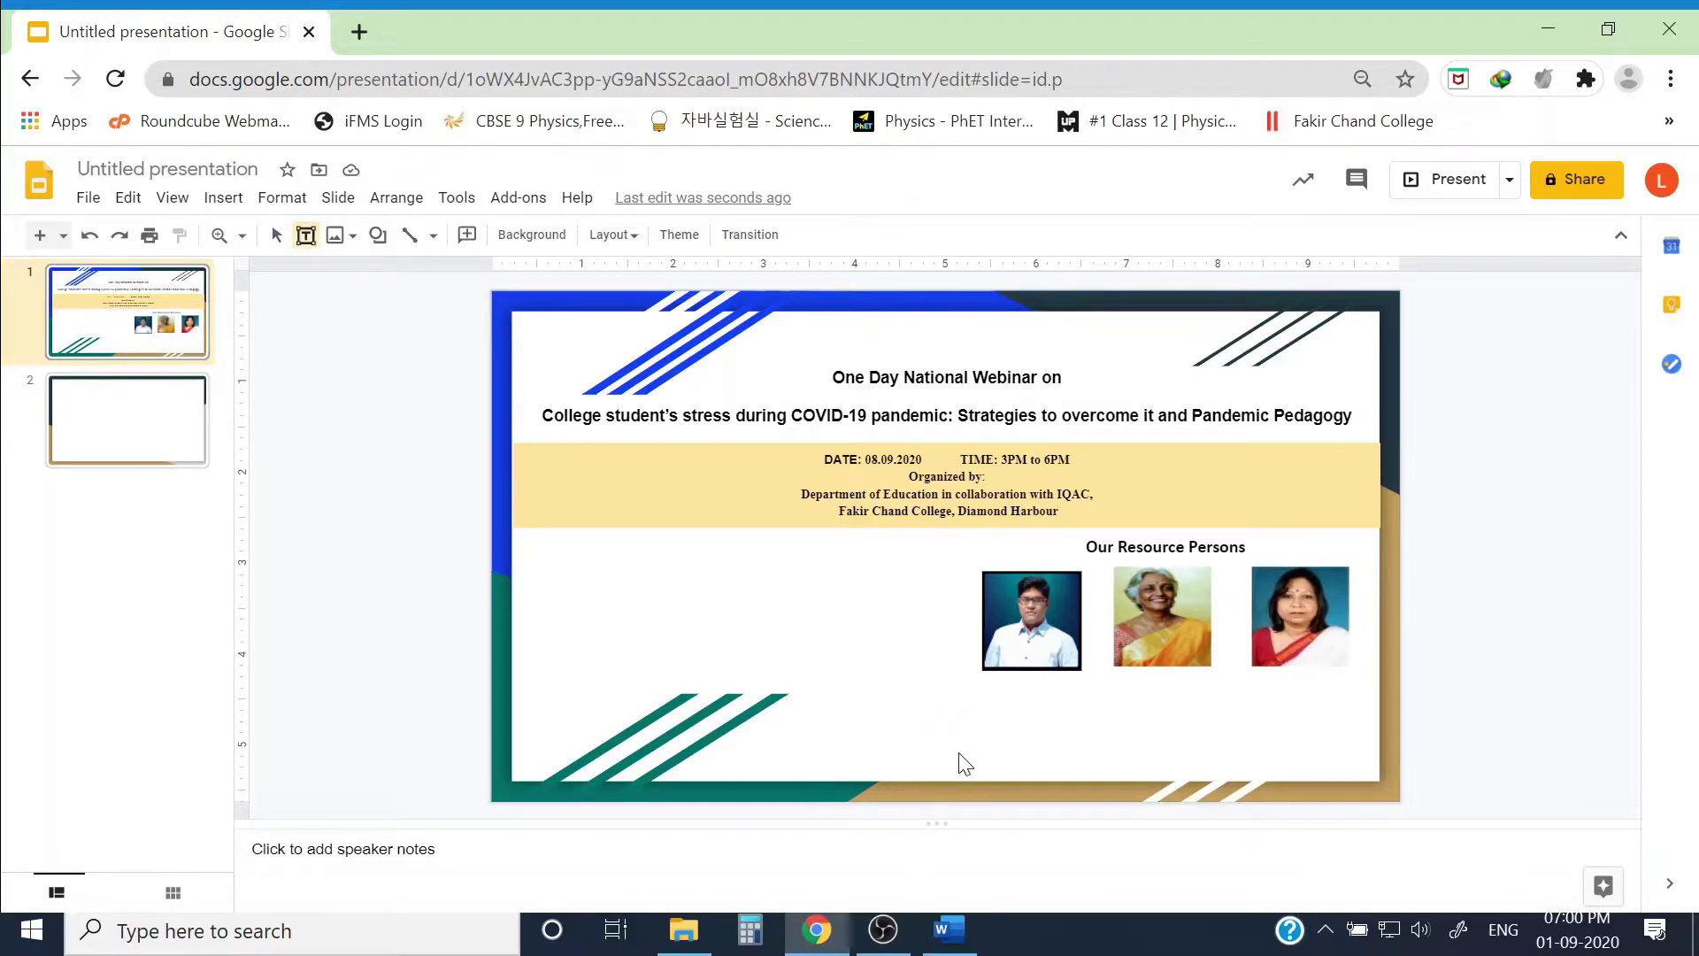
{"action": "left_click", "coordinate": [962, 768]}
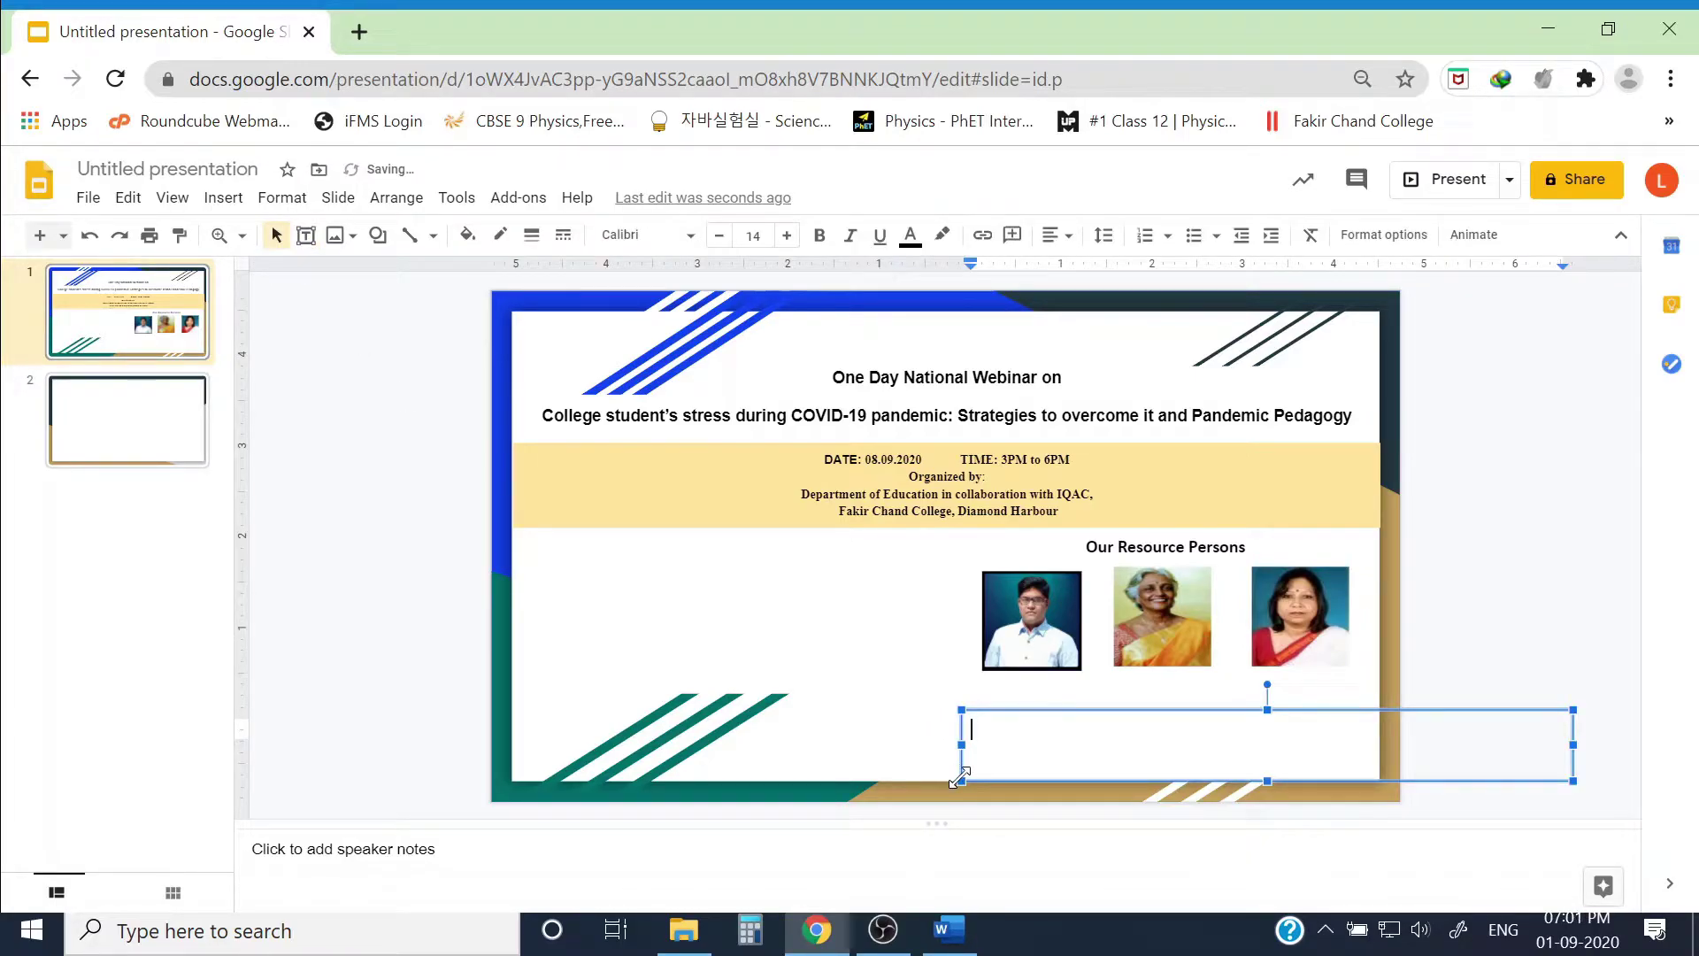
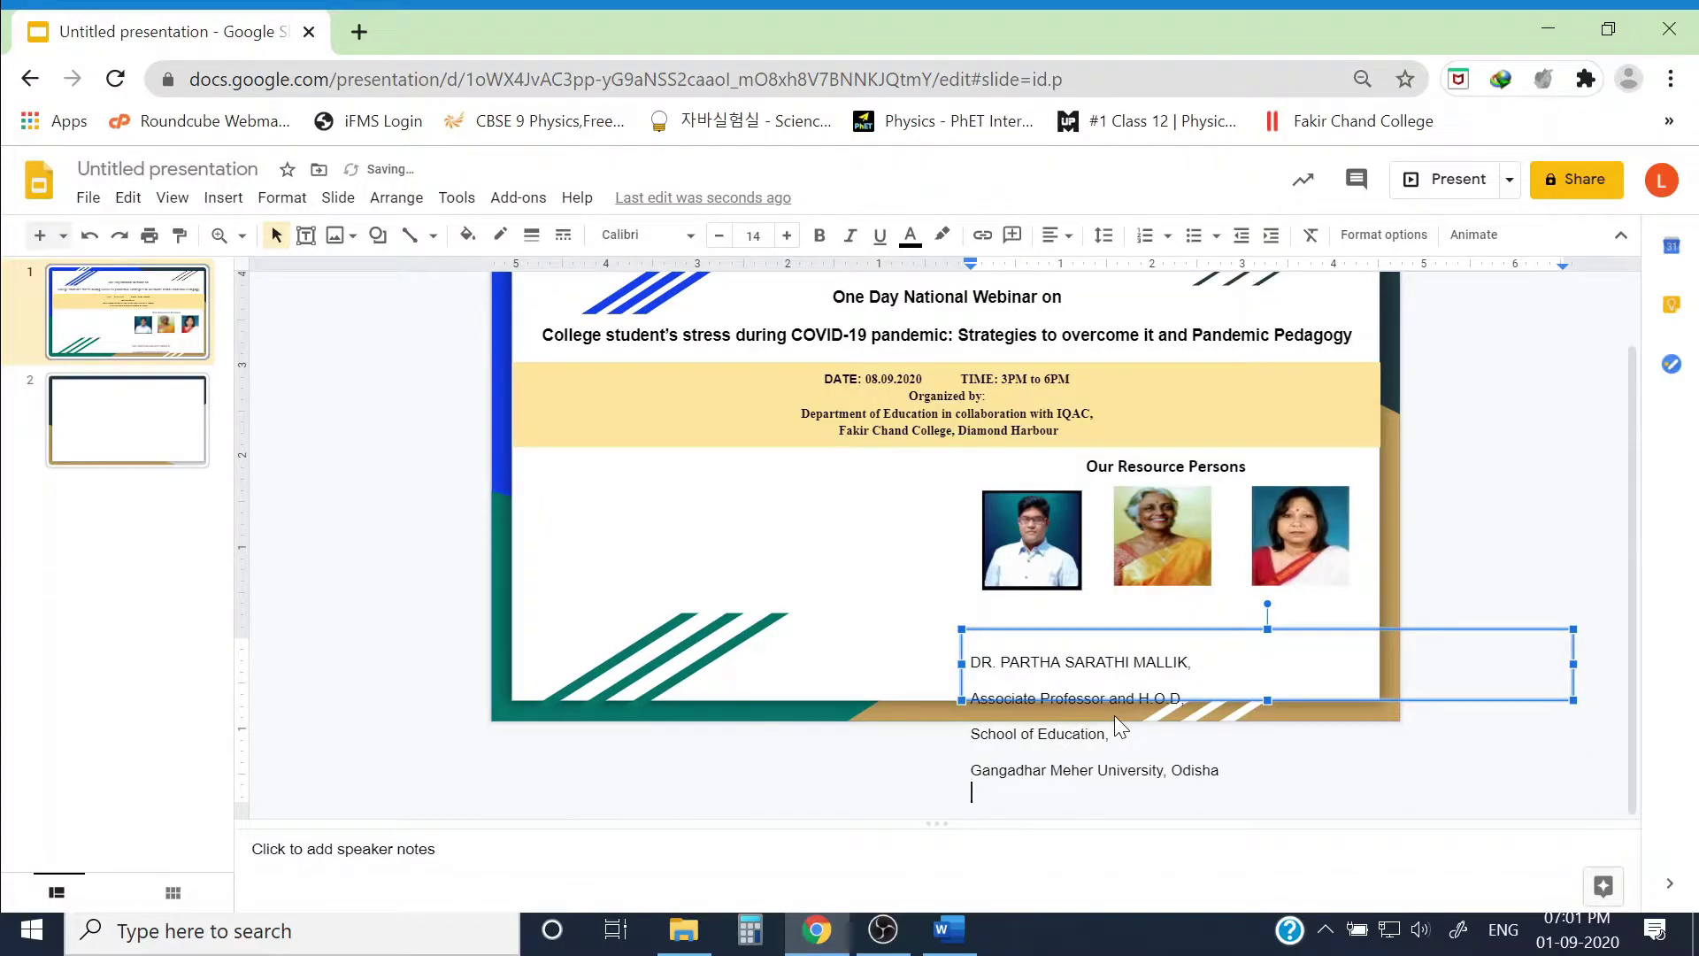
{"action": "key", "text": "ctrl+a"}
{"action": "left_click", "coordinate": [1104, 234]}
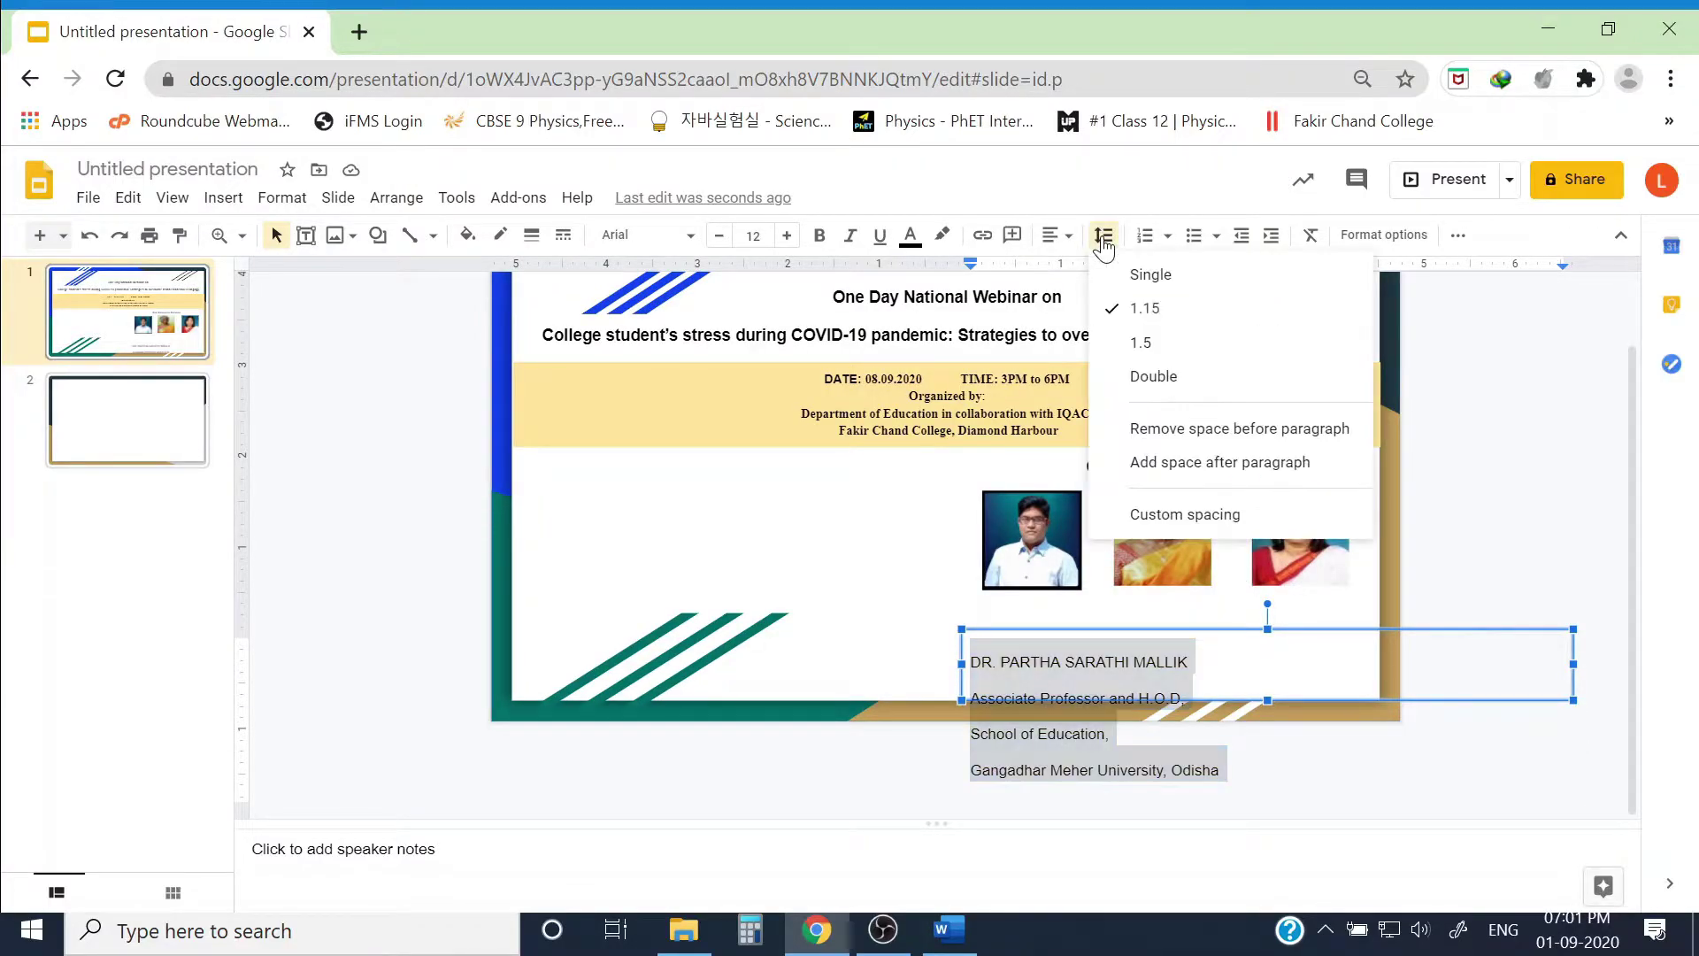
{"action": "left_click", "coordinate": [1192, 425]}
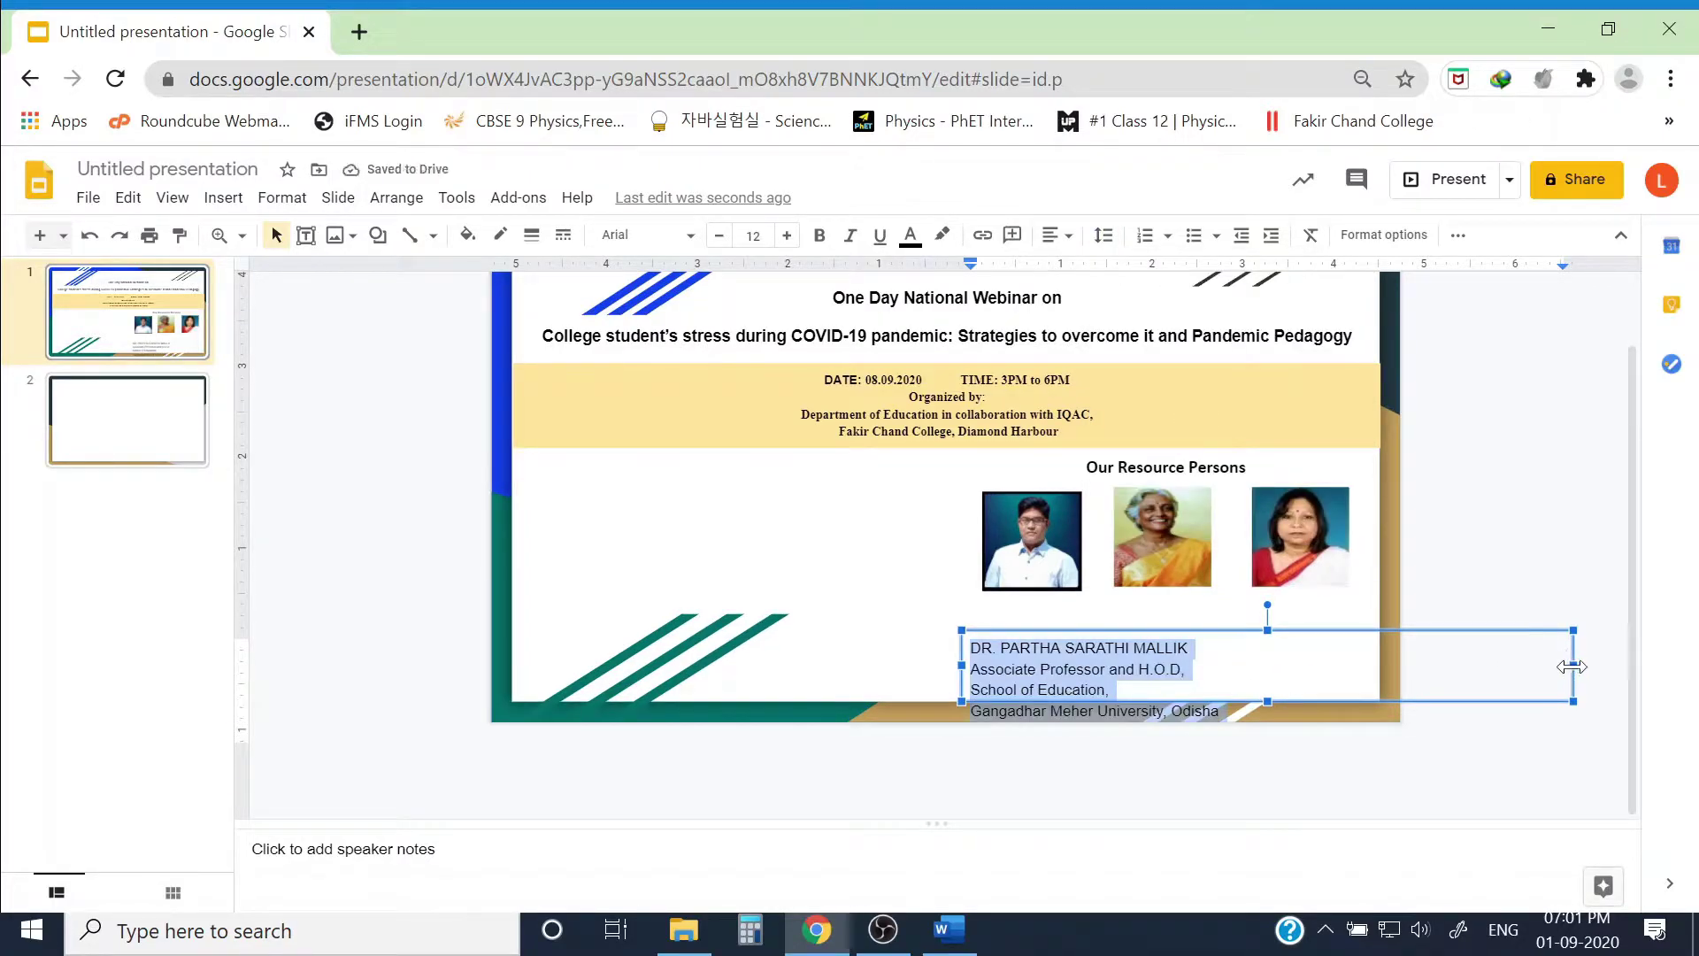
{"action": "left_click_drag", "start_coordinate": [1573, 667], "coordinate": [1097, 668]}
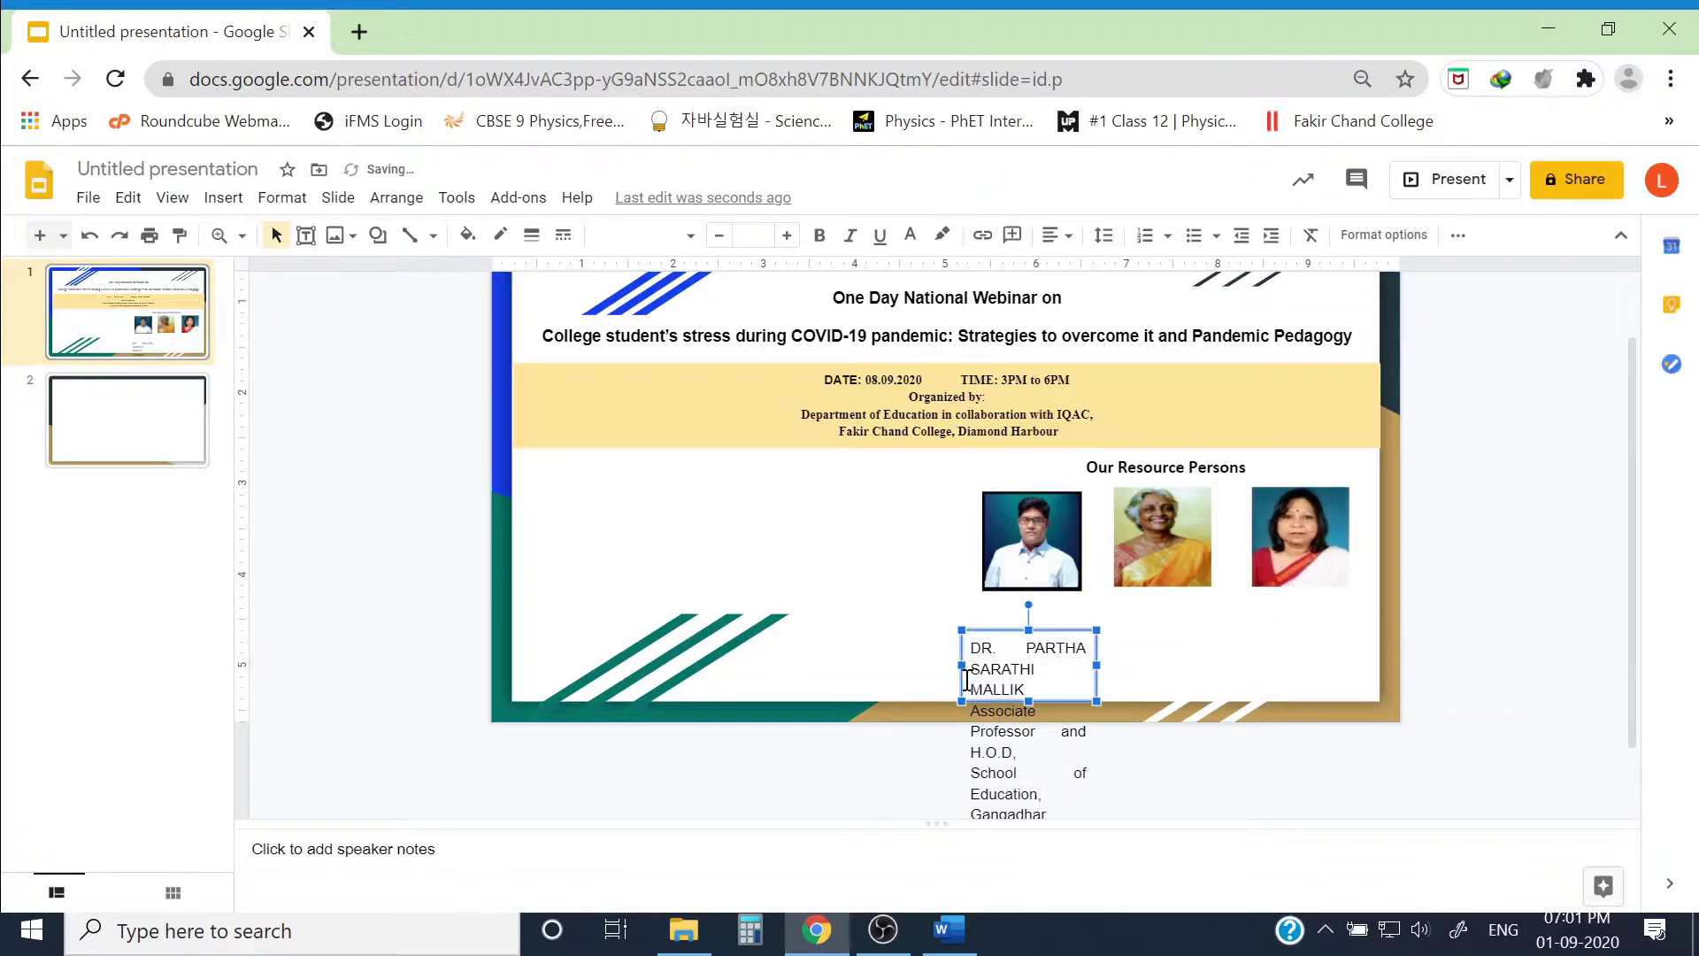
Step: Format the caption text as Arial, size 5, centre-aligned
{"action": "left_click", "coordinate": [1006, 674]}
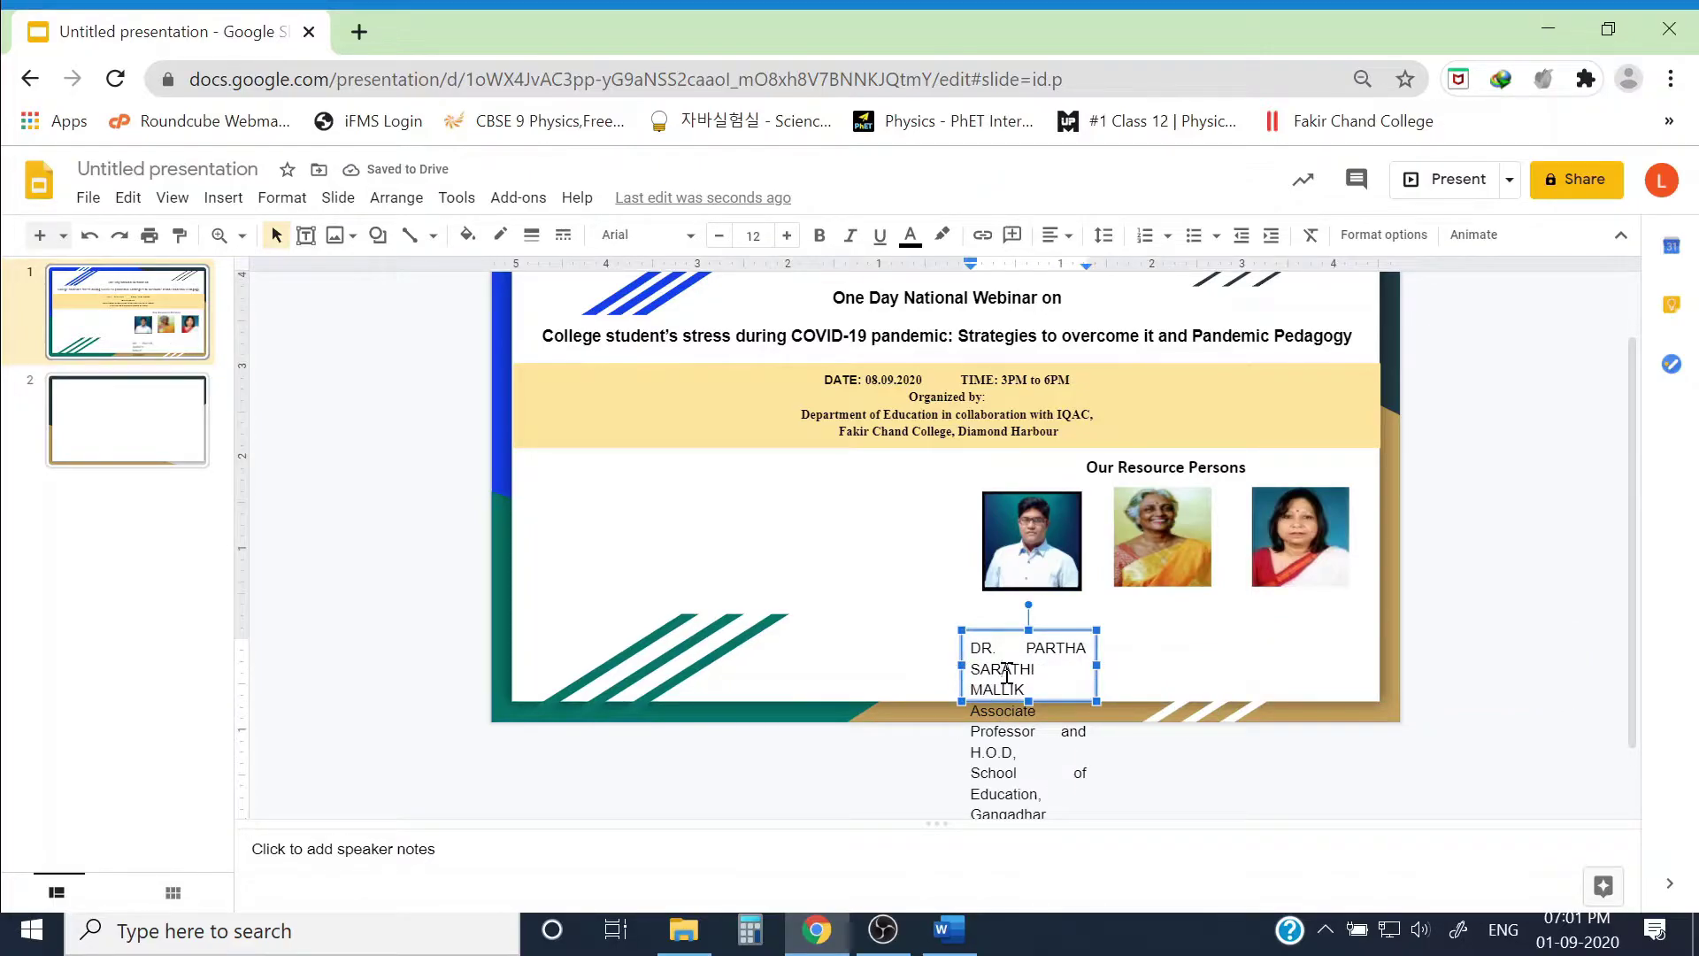
{"action": "key", "text": "ctrl+a"}
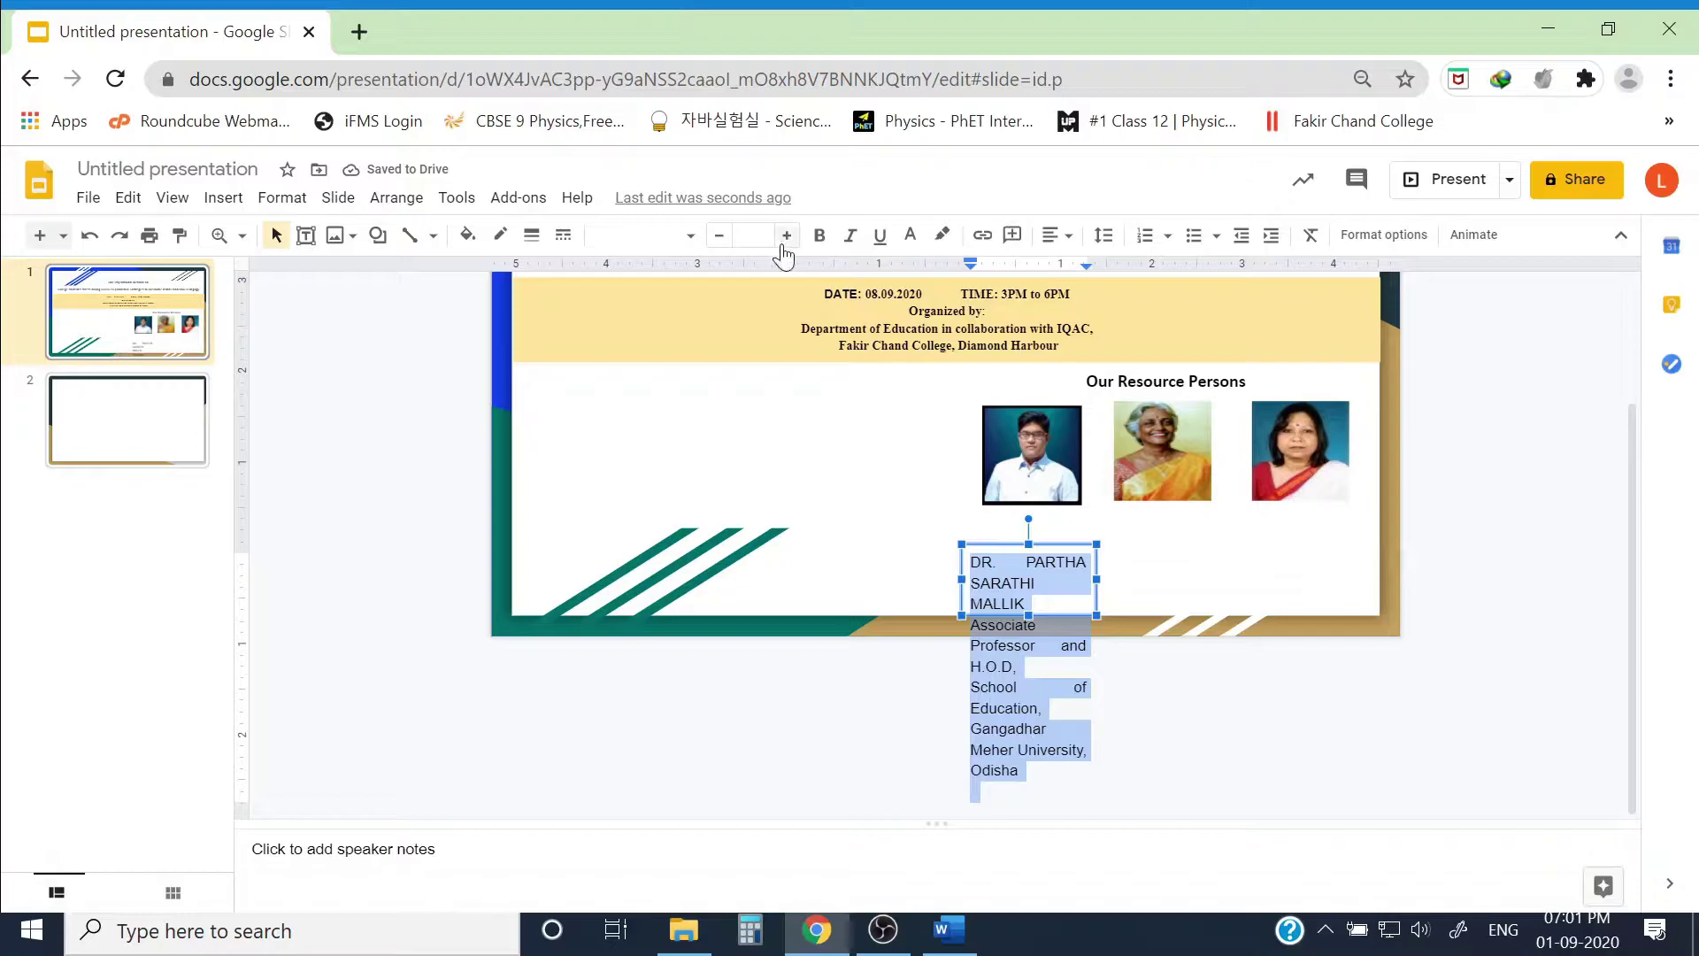
{"action": "left_click", "coordinate": [686, 236]}
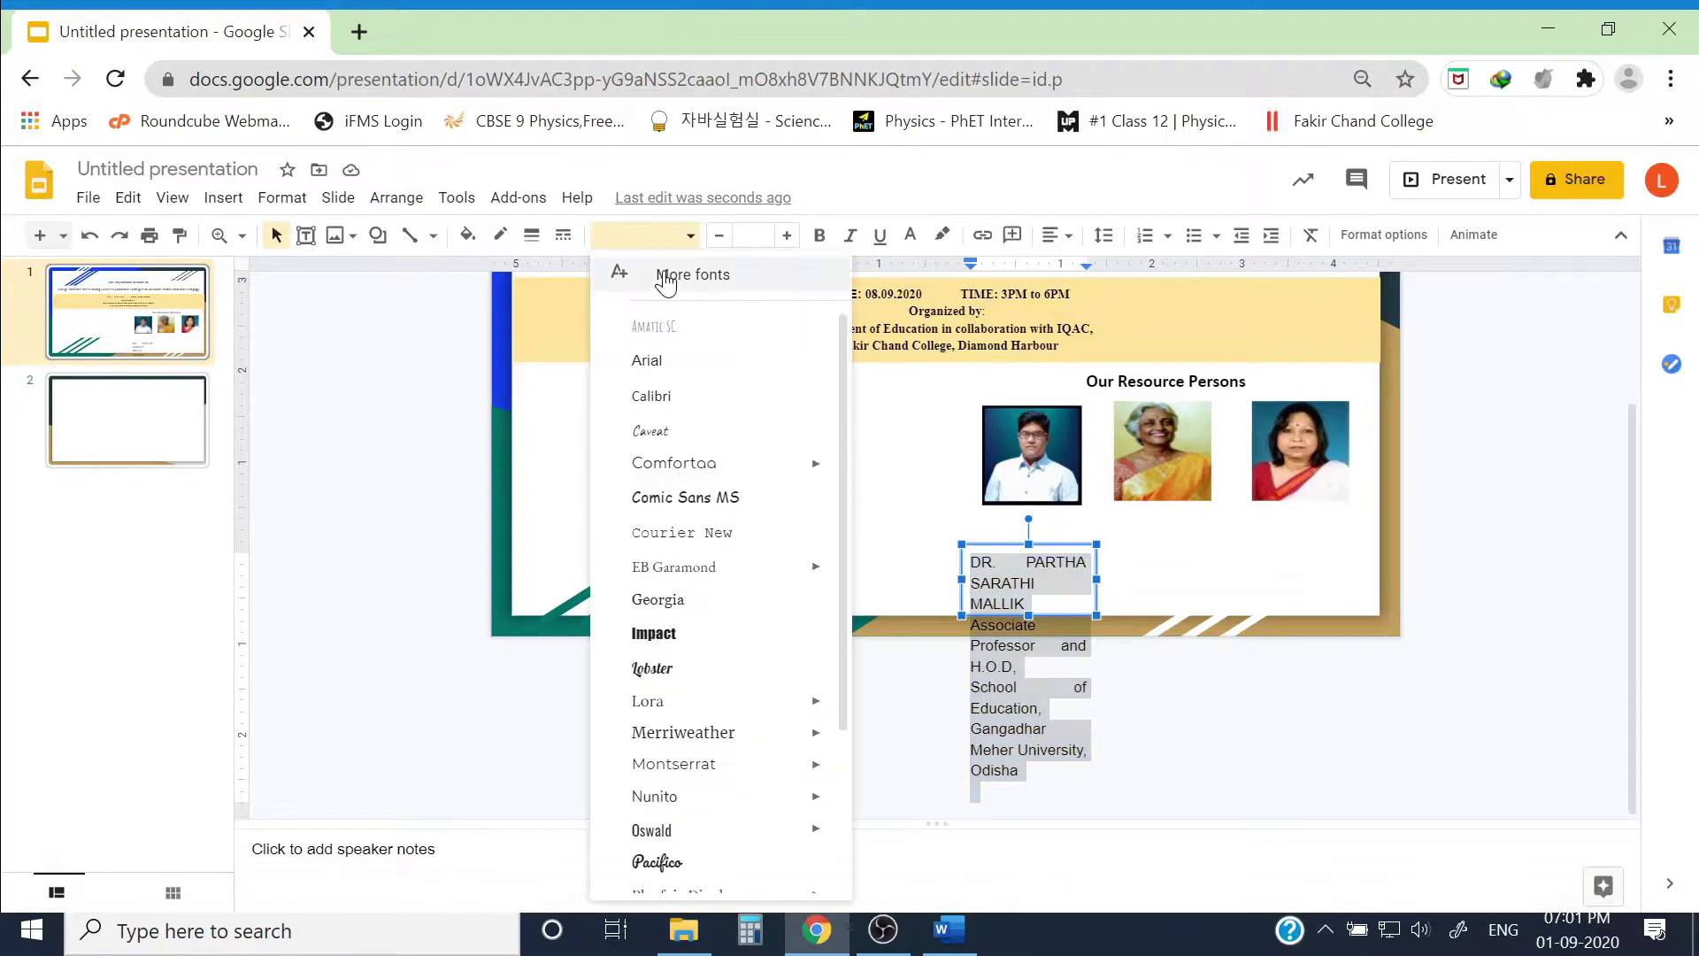
{"action": "left_click", "coordinate": [660, 361]}
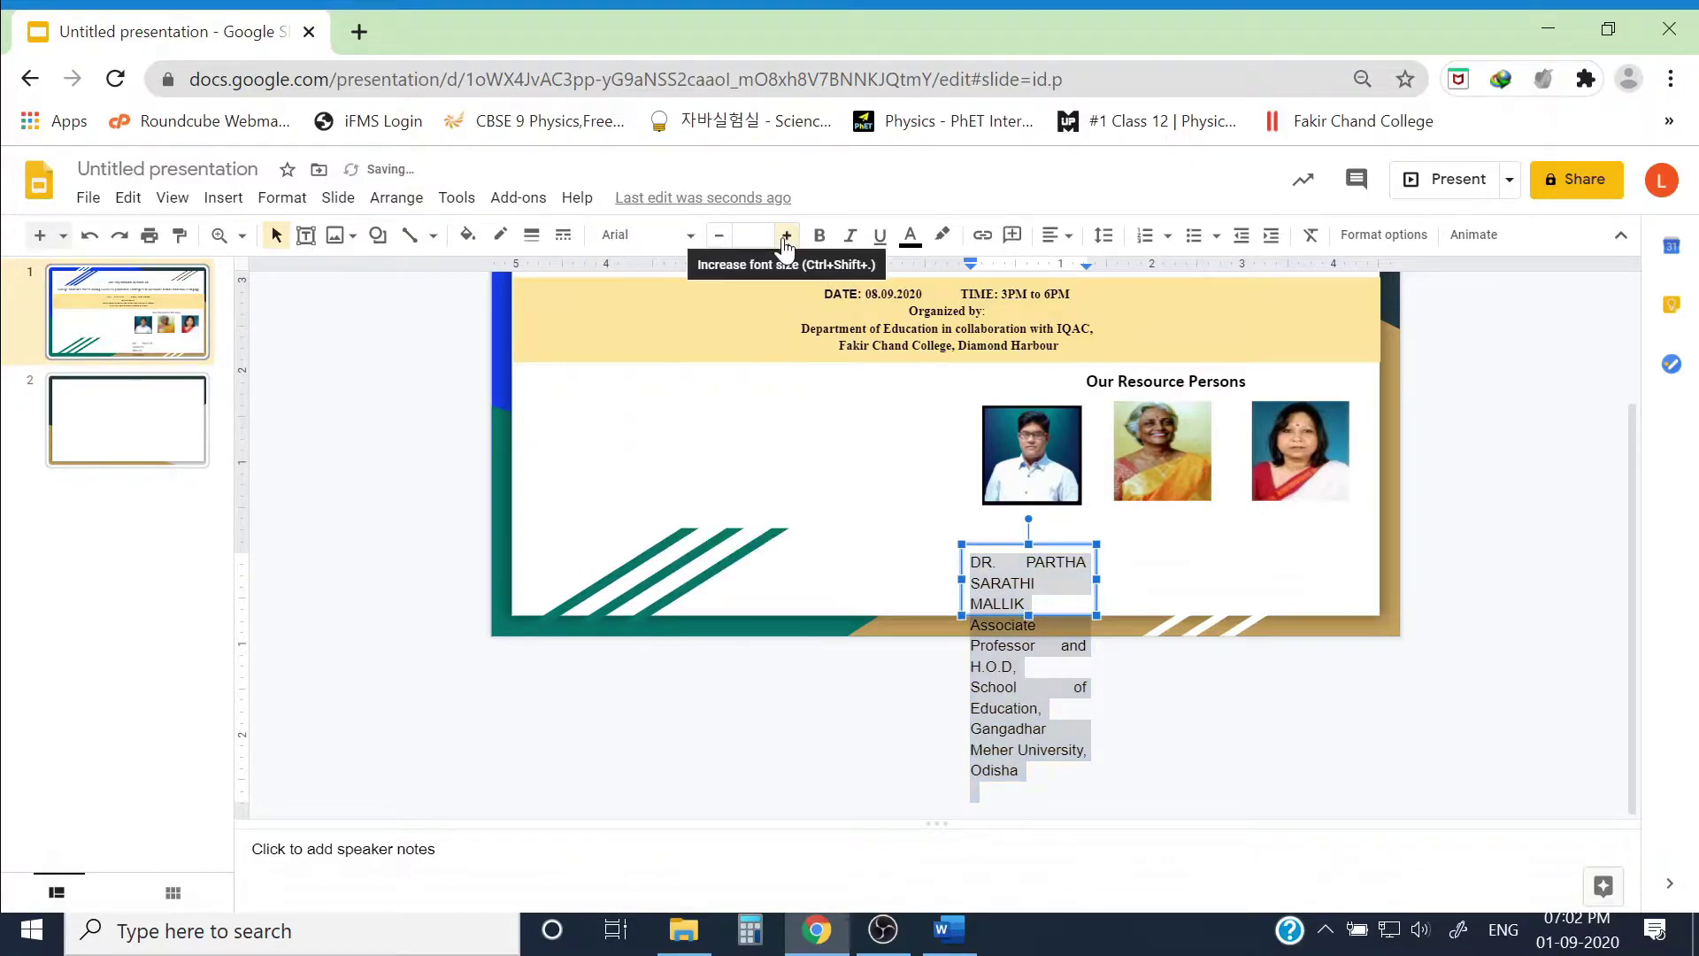
{"action": "left_click", "coordinate": [786, 236]}
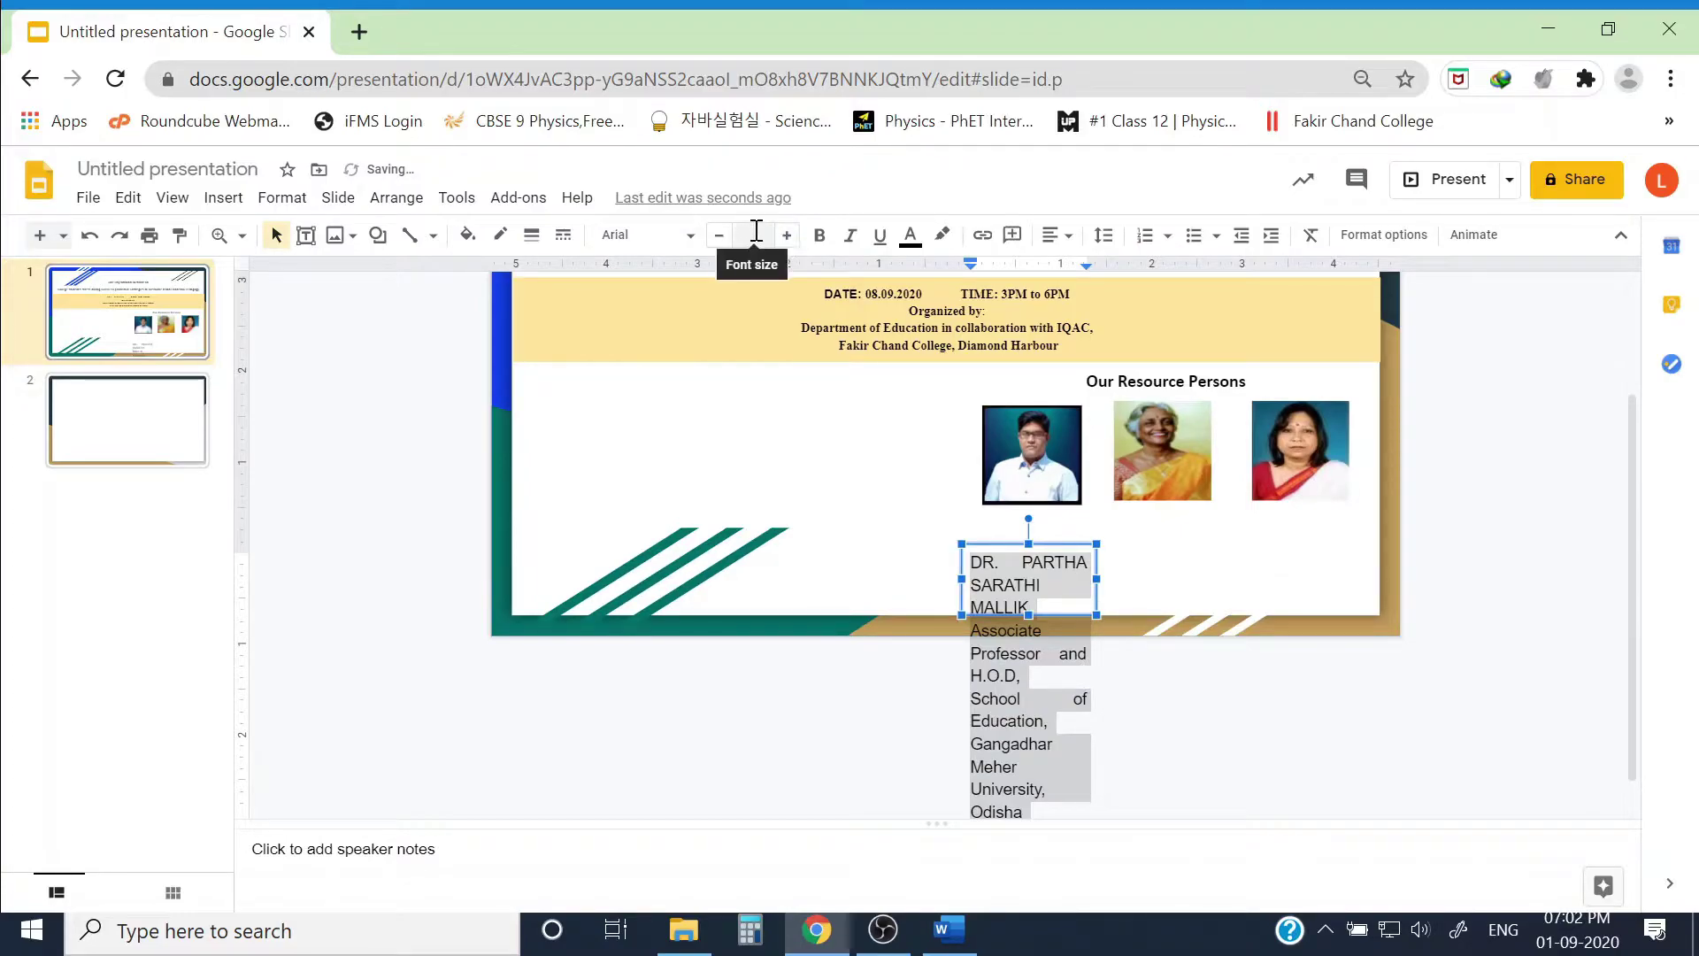
{"action": "left_click", "coordinate": [755, 234]}
{"action": "type", "text": "5"}
{"action": "key", "text": "Return"}
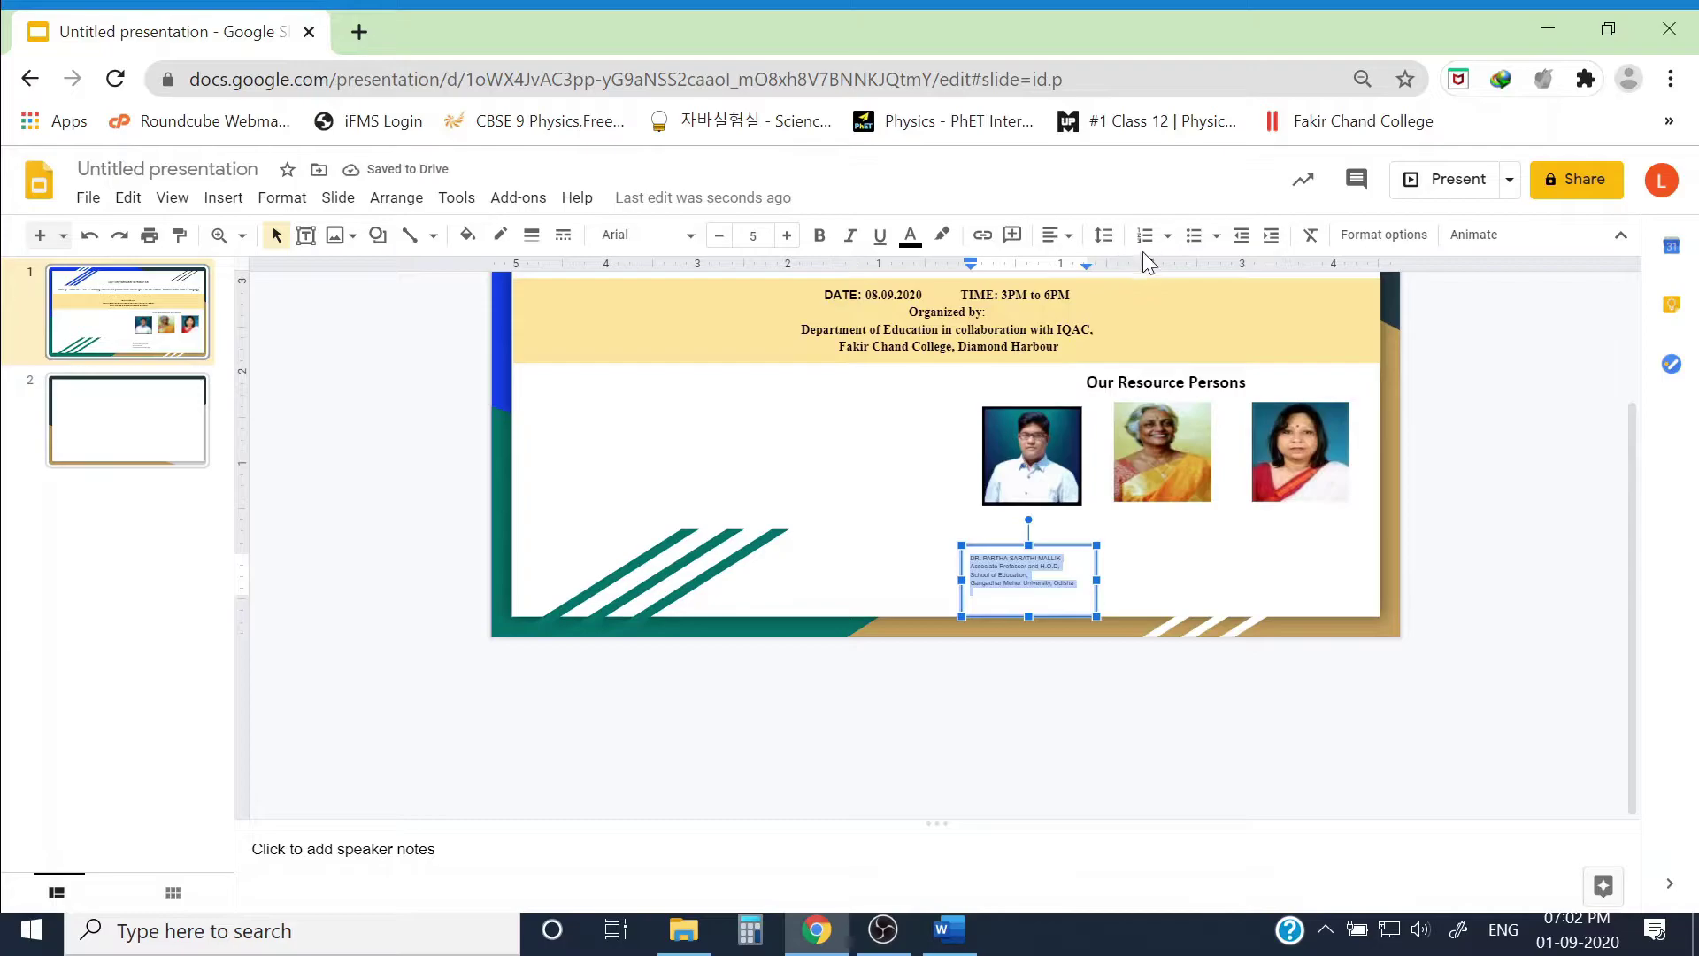
{"action": "left_click", "coordinate": [1055, 235]}
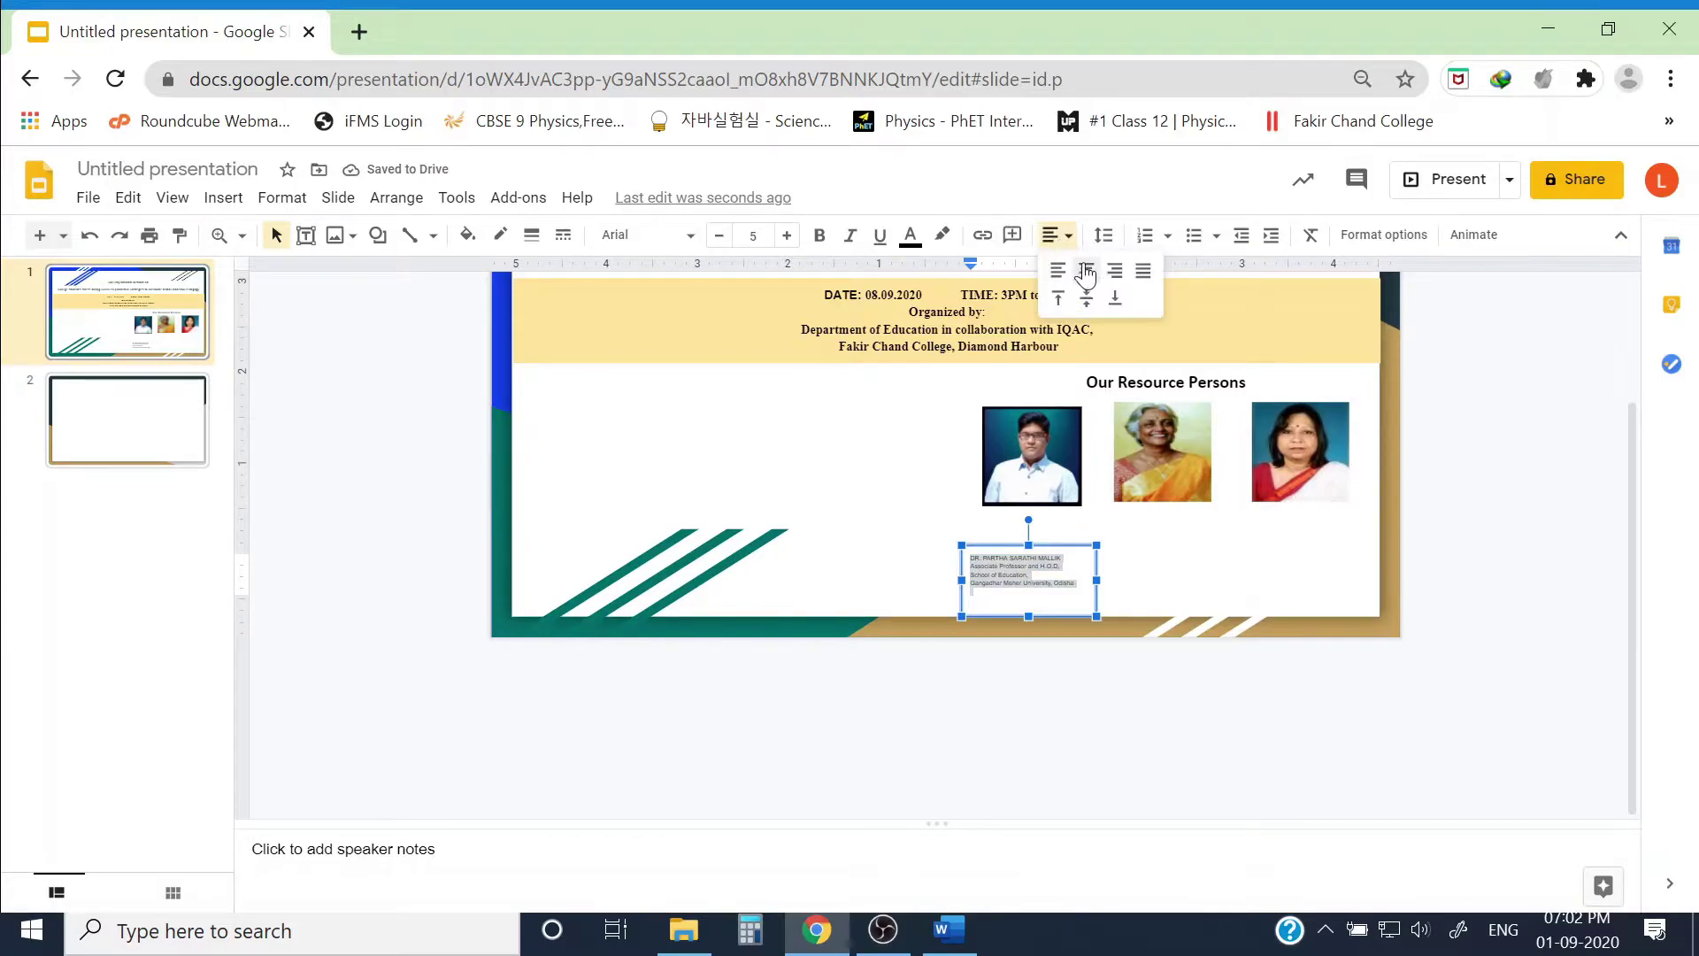
{"action": "left_click", "coordinate": [1085, 270]}
{"action": "key", "text": "Escape"}
{"action": "key", "text": "Escape"}
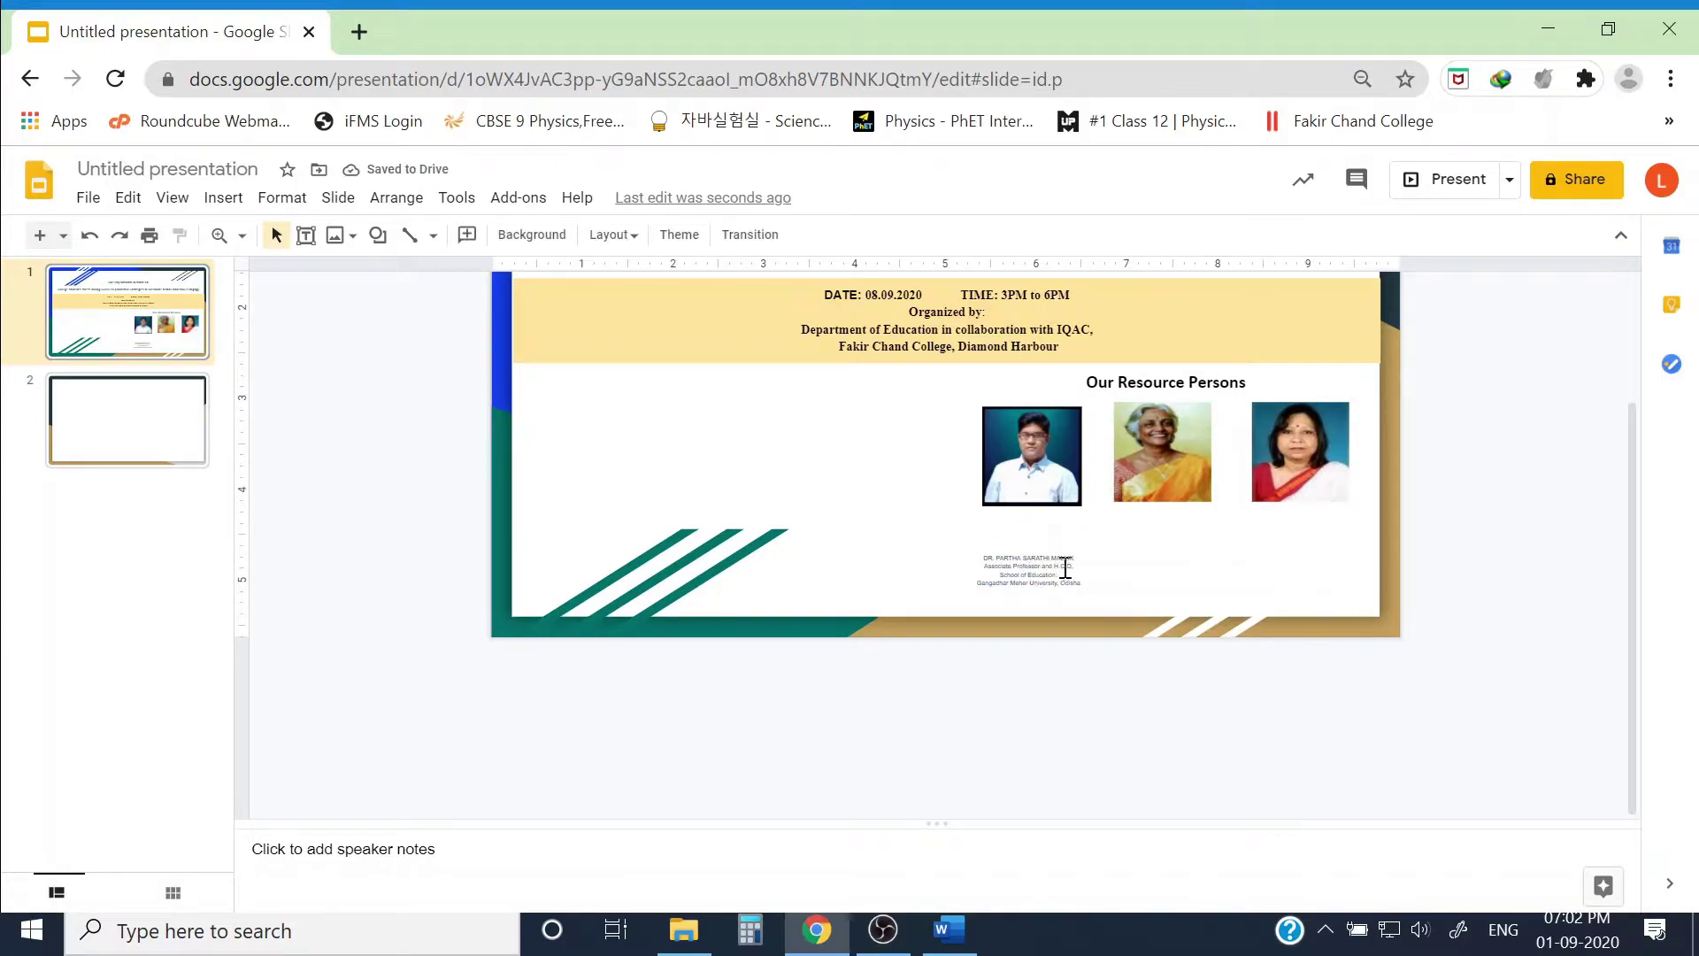
Step: Move the caption up so it sits right under the first photo
{"action": "left_click", "coordinate": [1066, 569]}
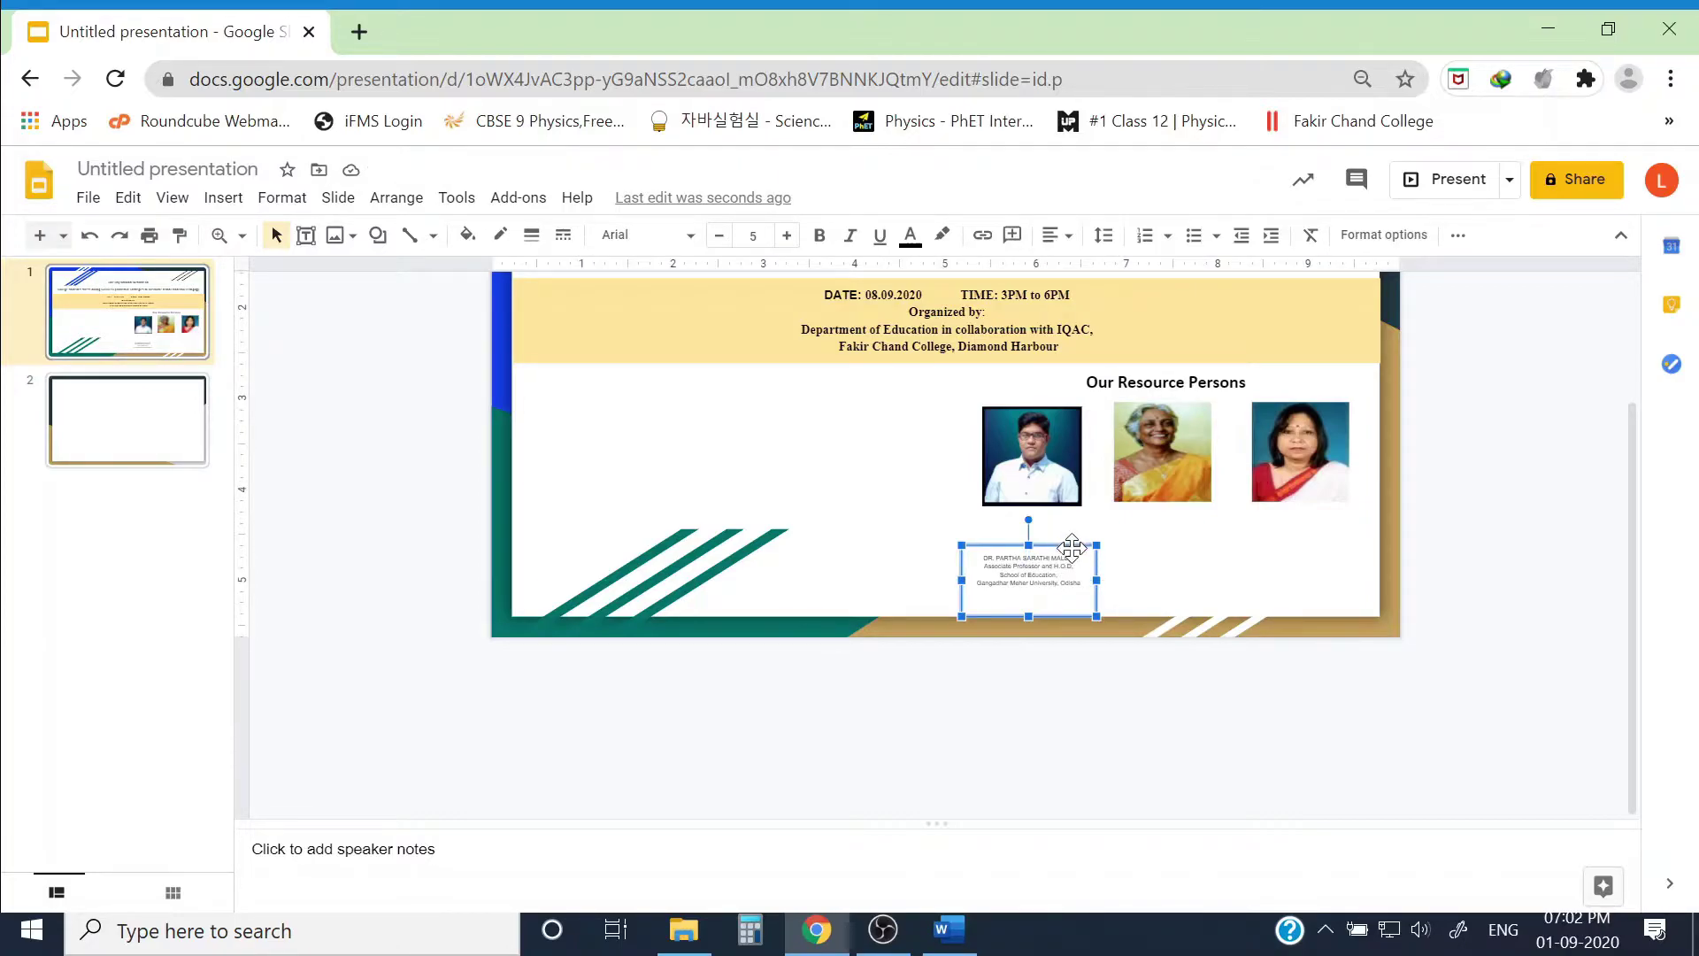
{"action": "left_click_drag", "start_coordinate": [1071, 531], "coordinate": [1074, 534]}
{"action": "left_click", "coordinate": [1458, 597]}
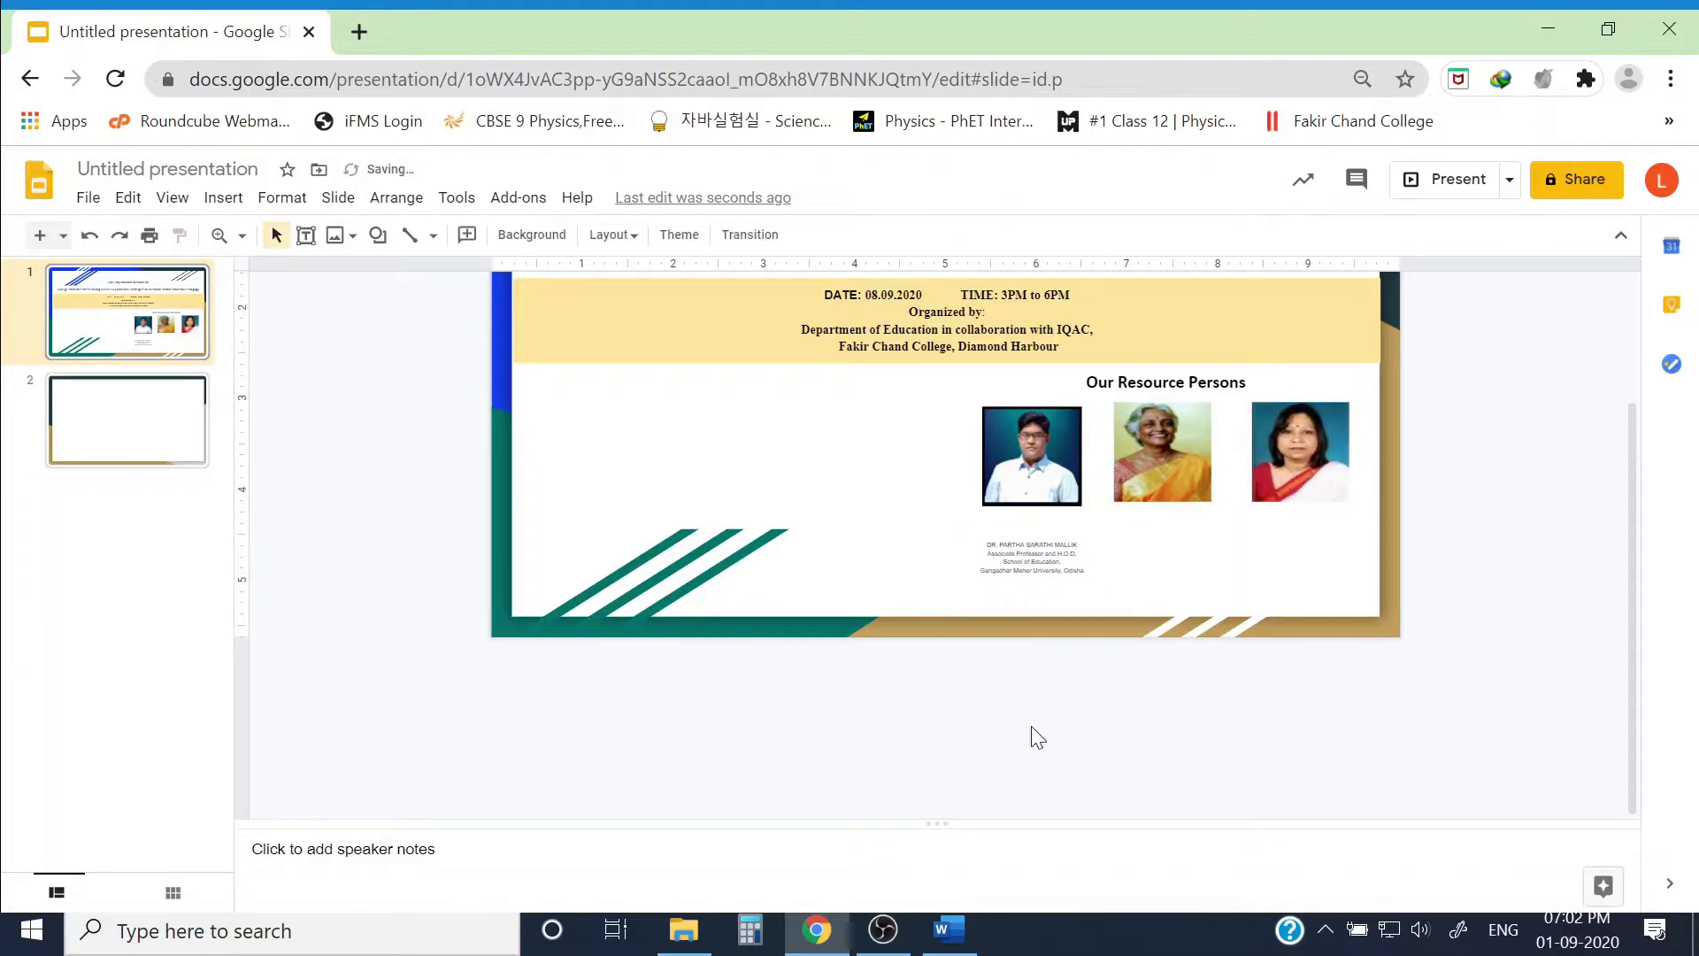
{"action": "left_click", "coordinate": [1045, 550]}
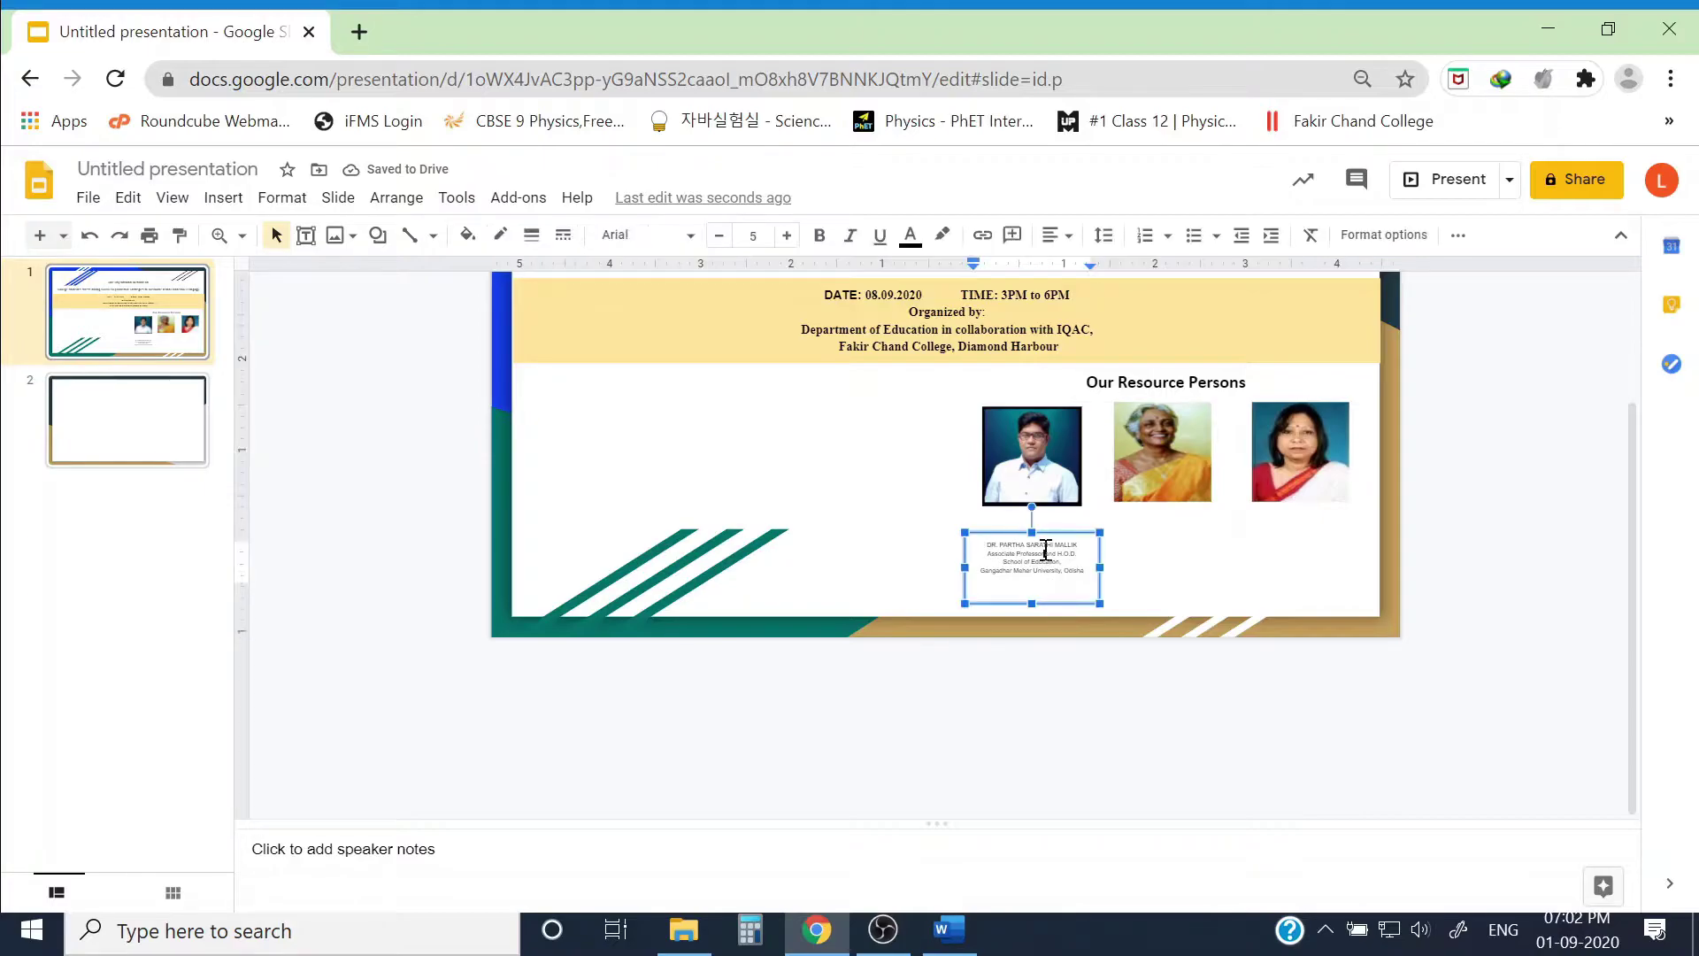
{"action": "left_click_drag", "start_coordinate": [1051, 529], "coordinate": [1051, 510]}
{"action": "left_click", "coordinate": [1149, 667]}
Step: Paste a copy of the first caption for the remaining photos
{"action": "key", "text": "ctrl+v"}
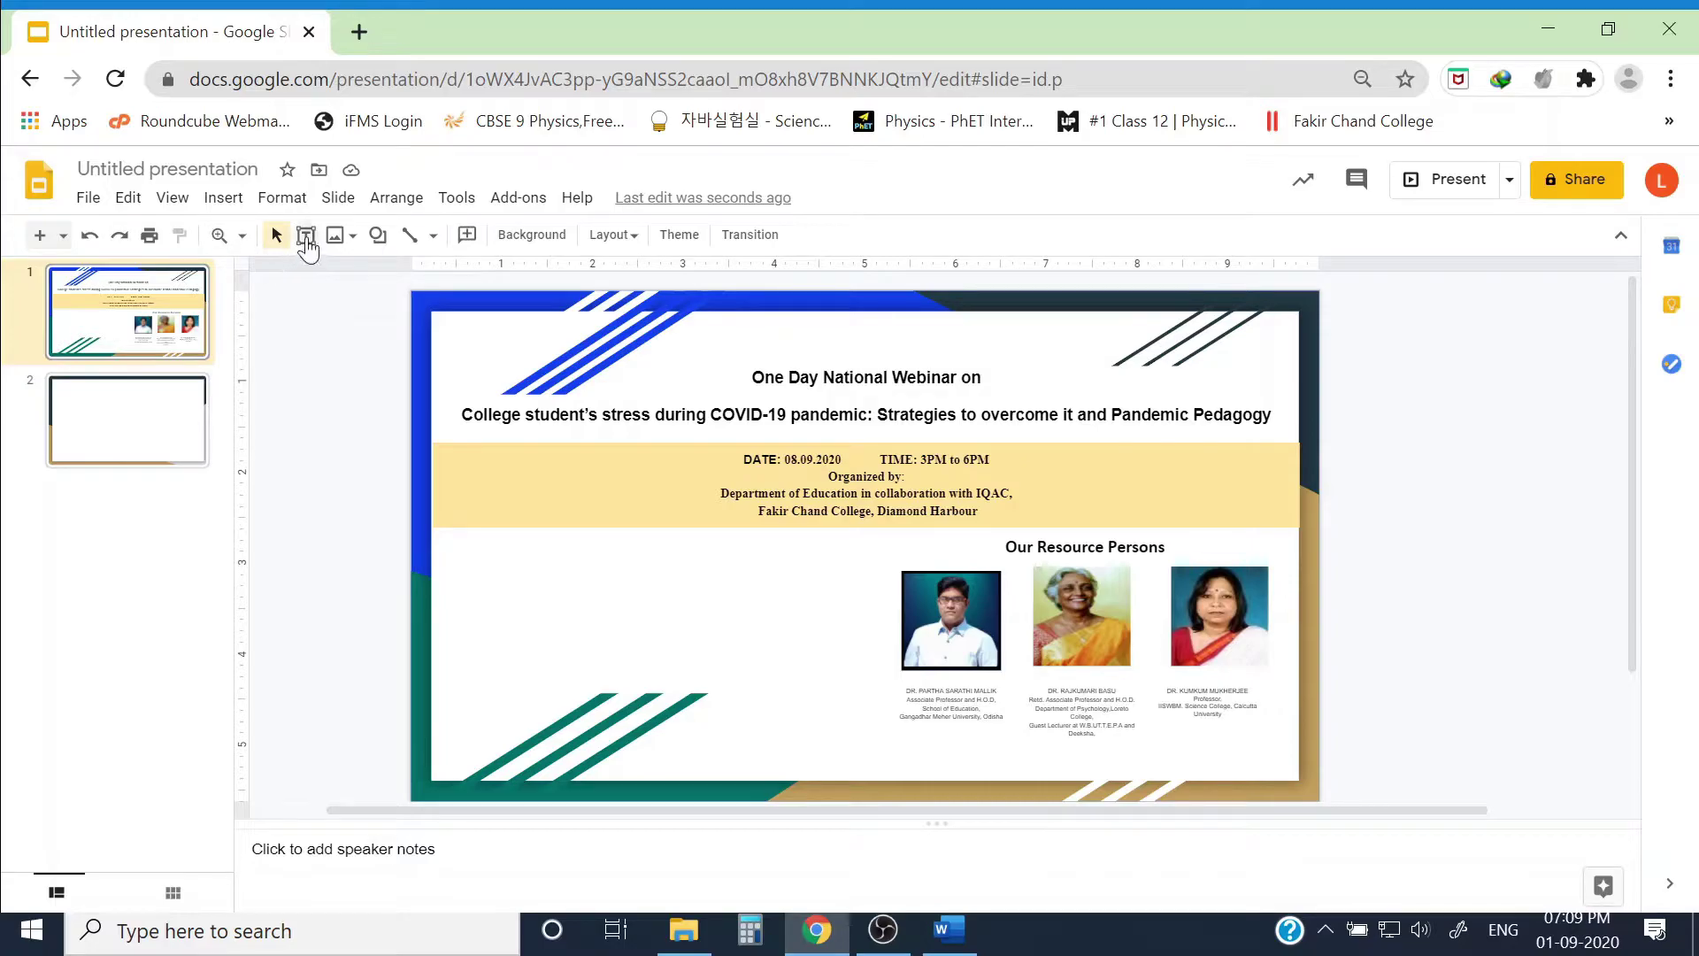
Step: Draw a text box left of the photos with the line 'Platform: Google Meet & YouTube Live'
{"action": "left_click", "coordinate": [307, 237]}
{"action": "left_click_drag", "start_coordinate": [470, 560], "coordinate": [555, 584]}
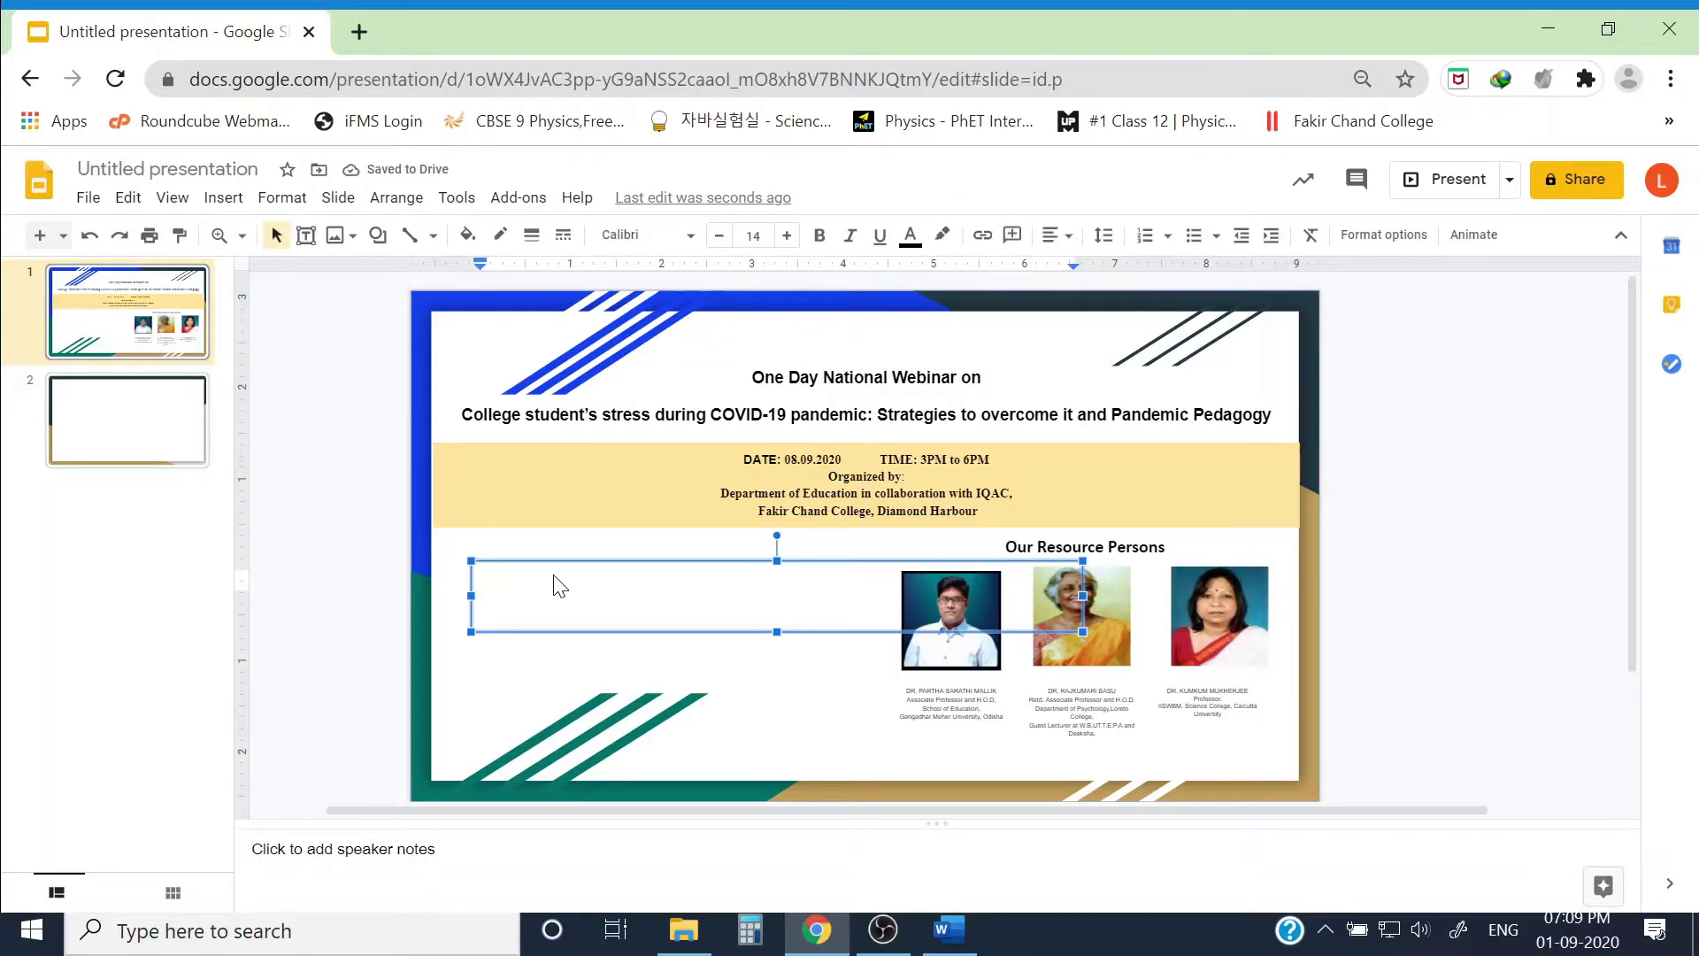
{"action": "type", "text": "Platform"}
{"action": "key", "text": "BackSpace"}
{"action": "key", "text": "BackSpace"}
{"action": "key", "text": "BackSpace"}
{"action": "key", "text": "BackSpace"}
{"action": "key", "text": "BackSpace"}
{"action": "key", "text": "BackSpace"}
{"action": "key", "text": "BackSpace"}
{"action": "key", "text": "BackSpace"}
{"action": "key", "text": "ctrl+z"}
{"action": "type", "text": ": Google Meet"}
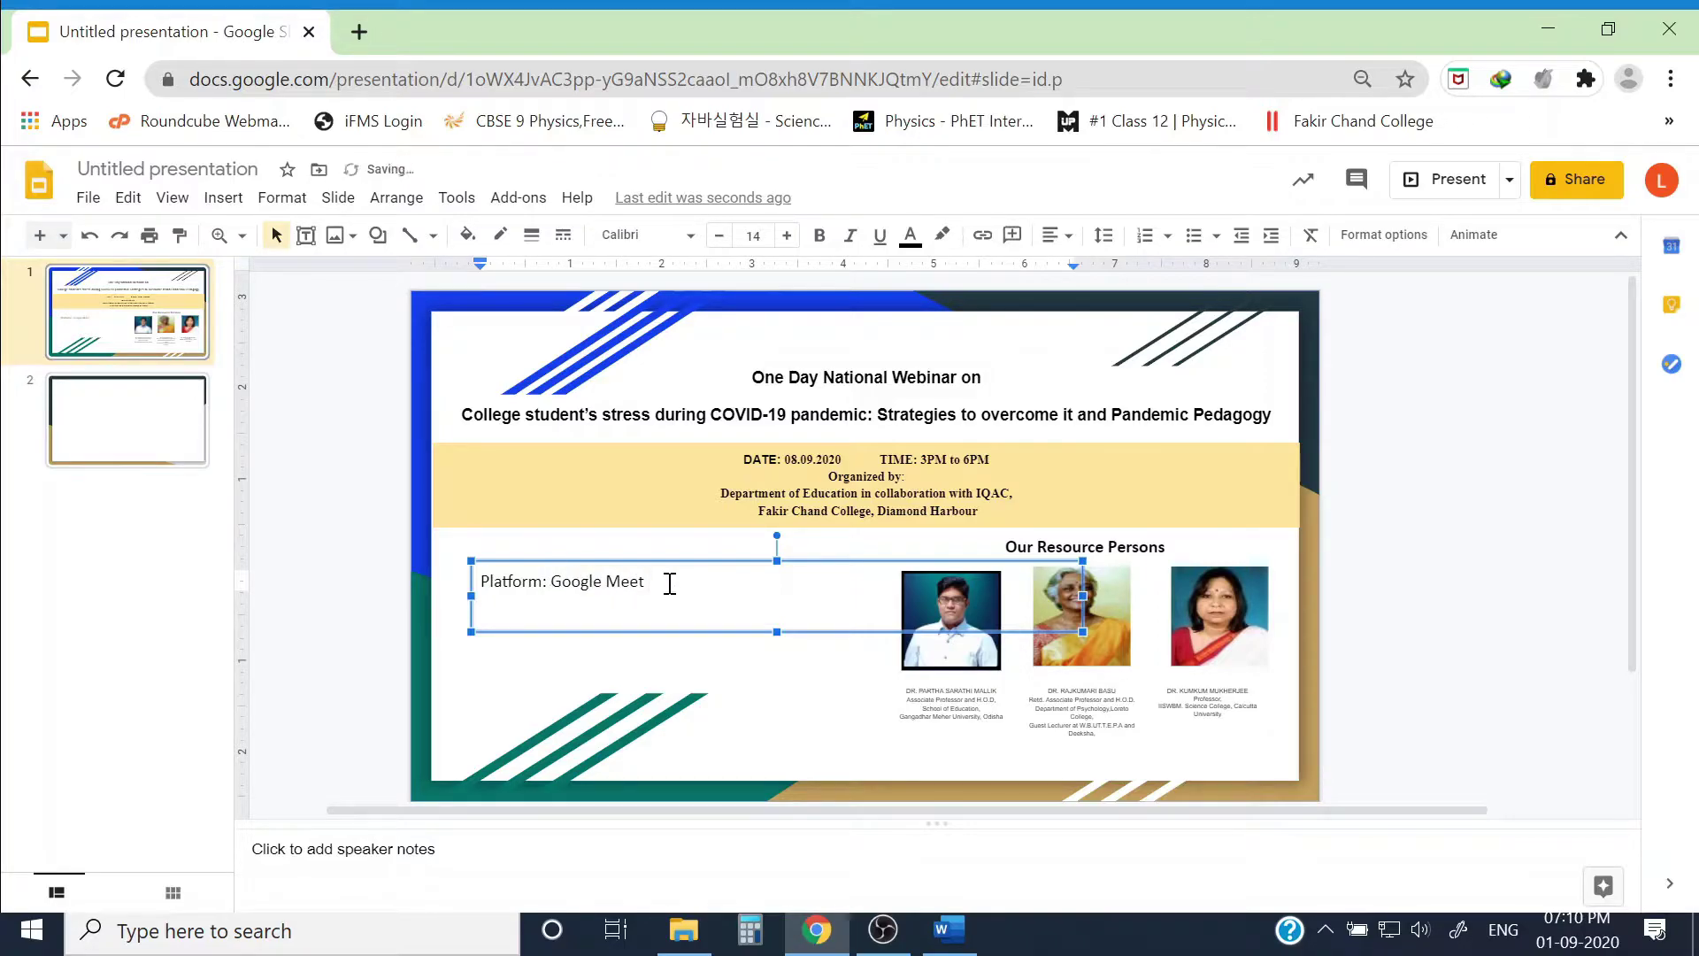
{"action": "type", "text": " & YouTube Live"}
{"action": "key", "text": "Return"}
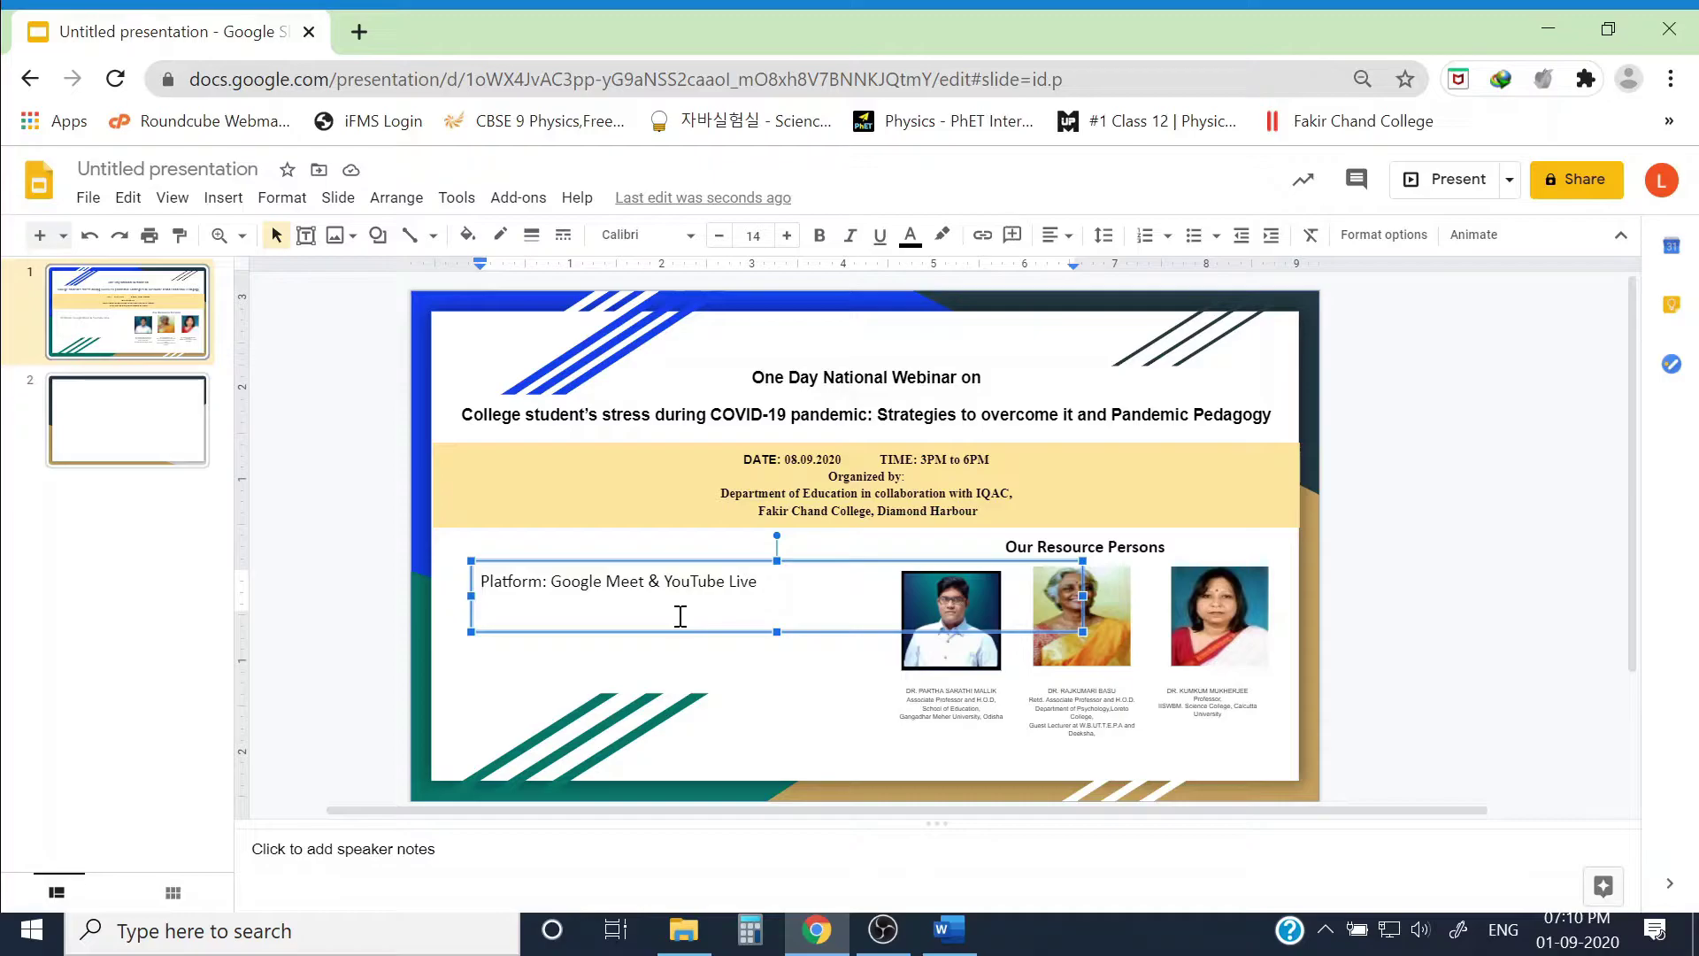
{"action": "key", "text": "Return"}
Step: Add a 'Registration Link:' line with the pasted forms.gle link and resize the box to fit
{"action": "type", "text": "Registration Li"}
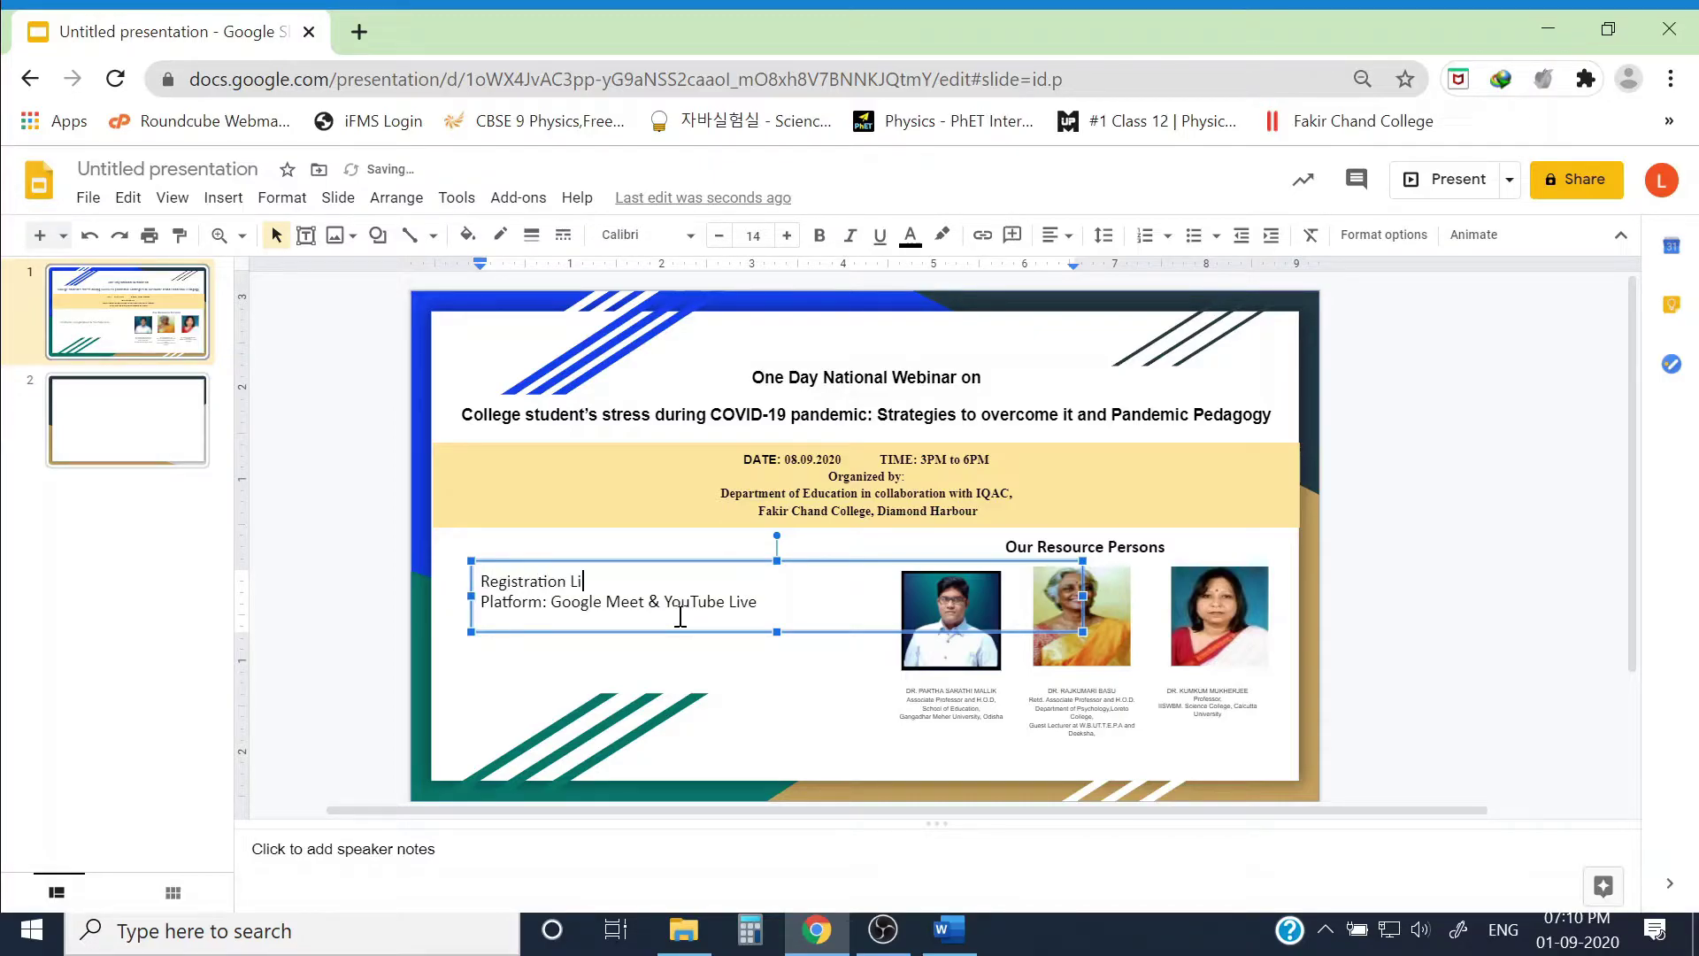
{"action": "type", "text": "nk:"}
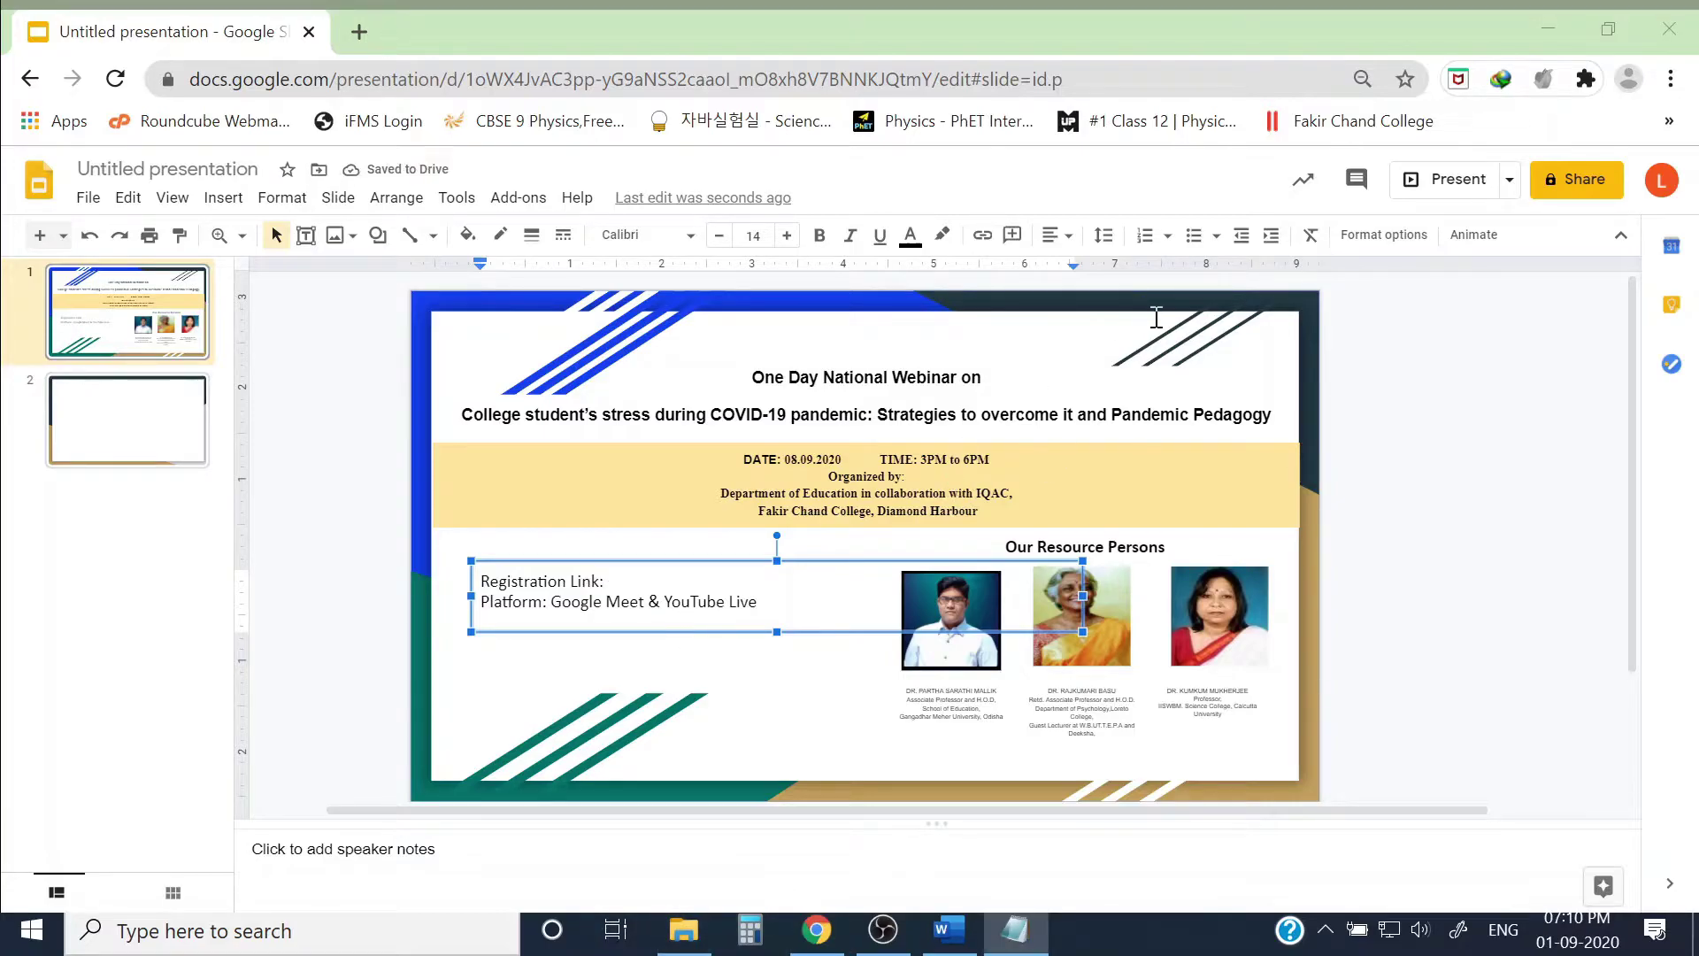
{"action": "key", "text": "alt+Tab"}
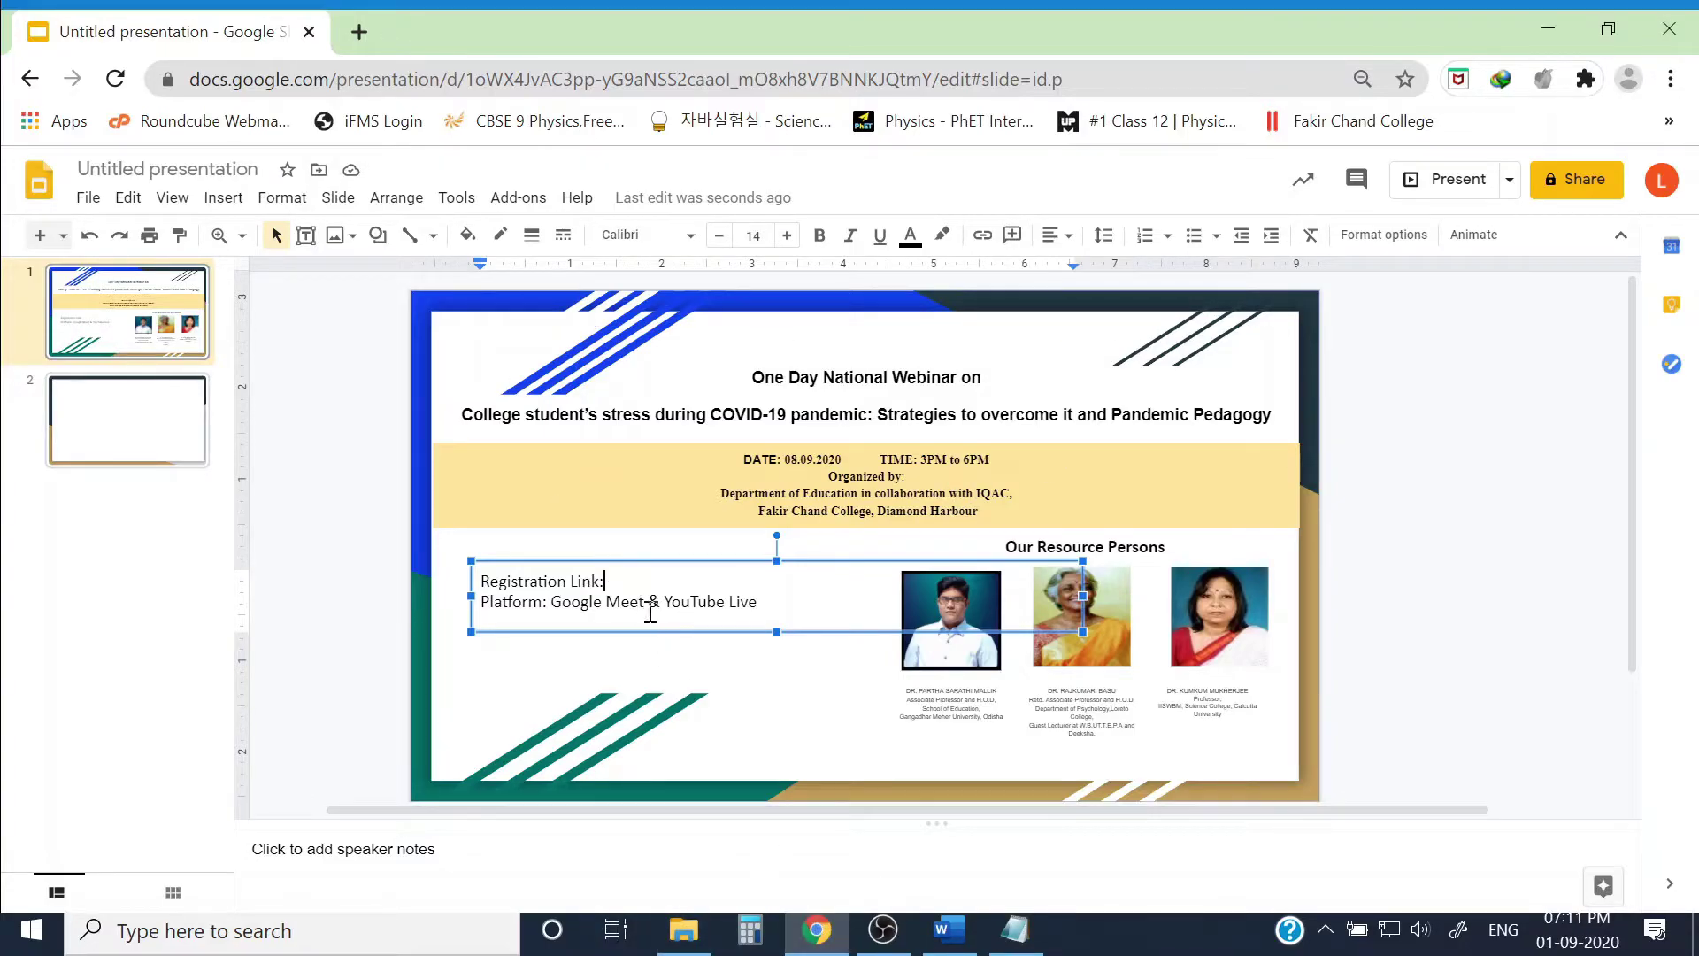
{"action": "type", "text": "https://forms.gle/CKwvRJRakP7hgr2g6"}
{"action": "left_click", "coordinate": [606, 584]}
{"action": "left_click_drag", "start_coordinate": [1083, 595], "coordinate": [890, 595]}
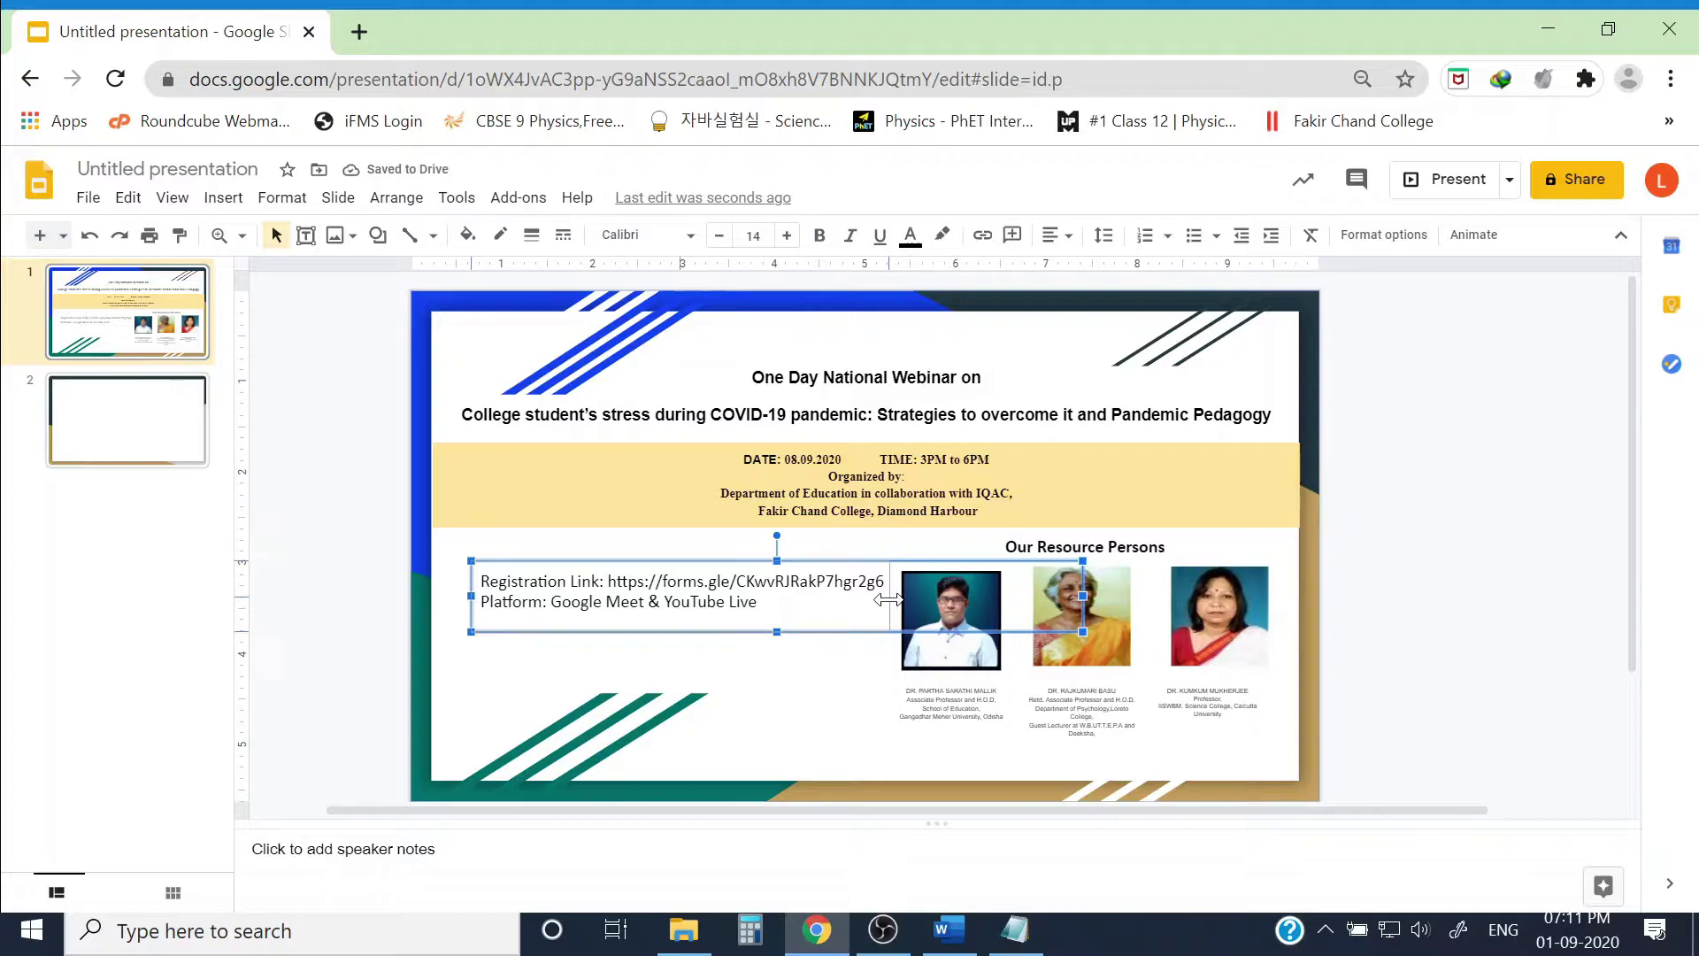
{"action": "left_click_drag", "start_coordinate": [471, 595], "coordinate": [443, 595]}
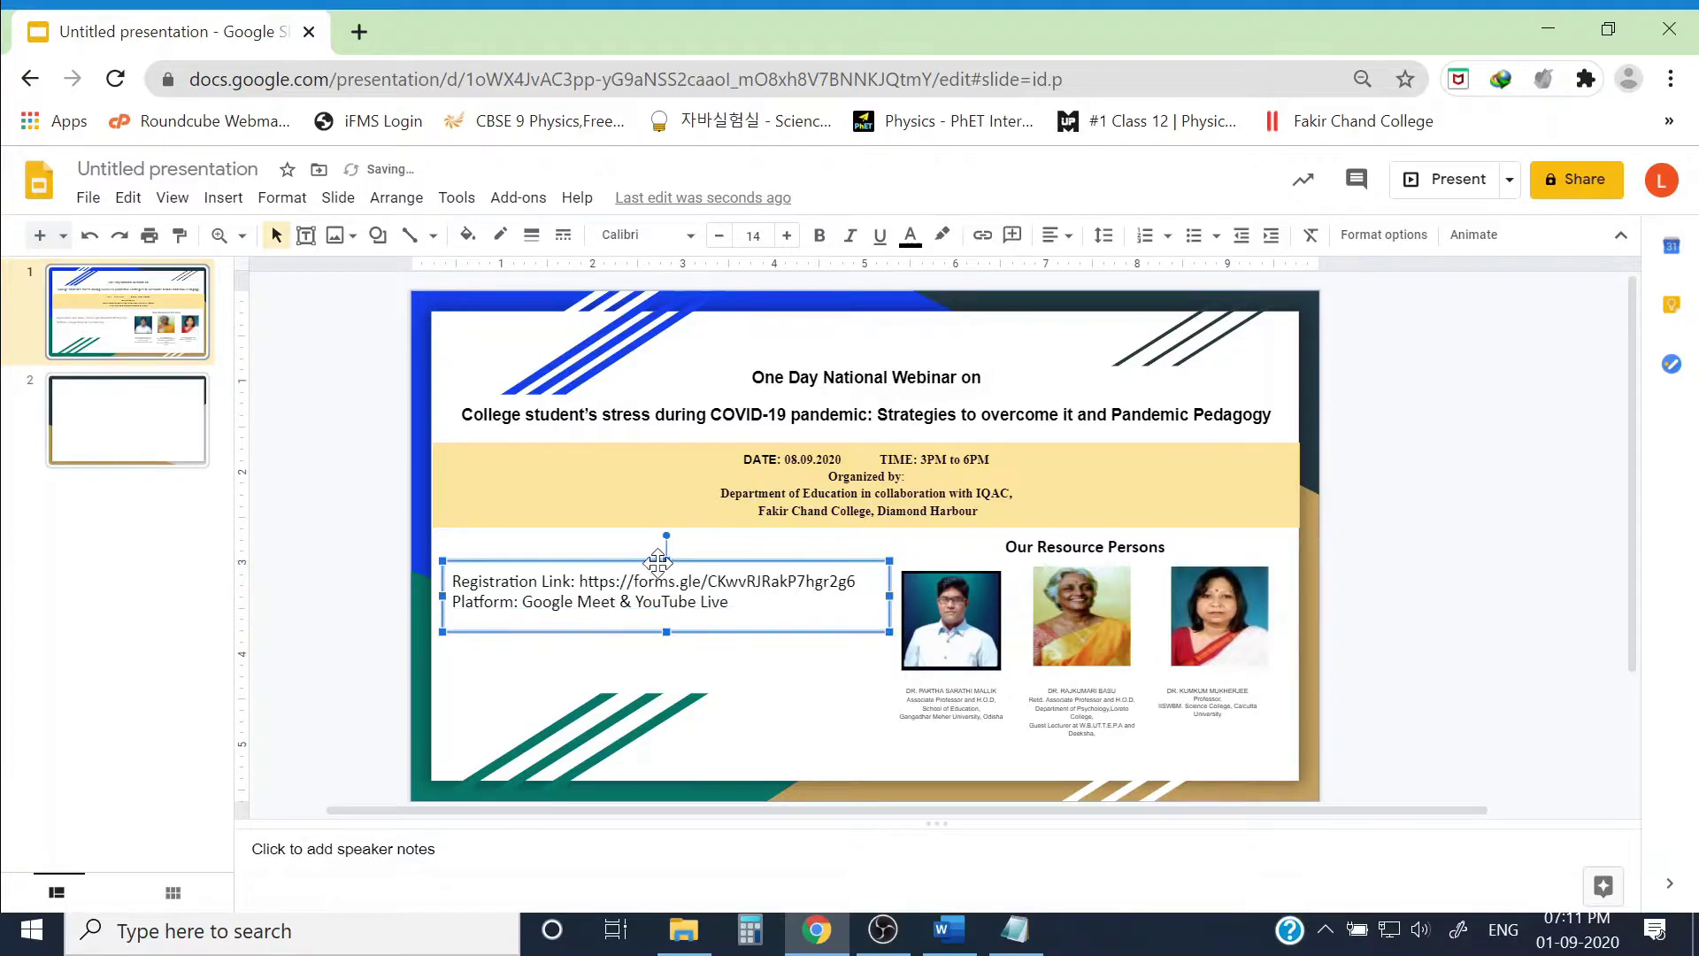
{"action": "key", "text": "Up"}
{"action": "key", "text": "Up"}
{"action": "key", "text": "Up"}
{"action": "key", "text": "Up"}
{"action": "key", "text": "Up"}
{"action": "key", "text": "Up"}
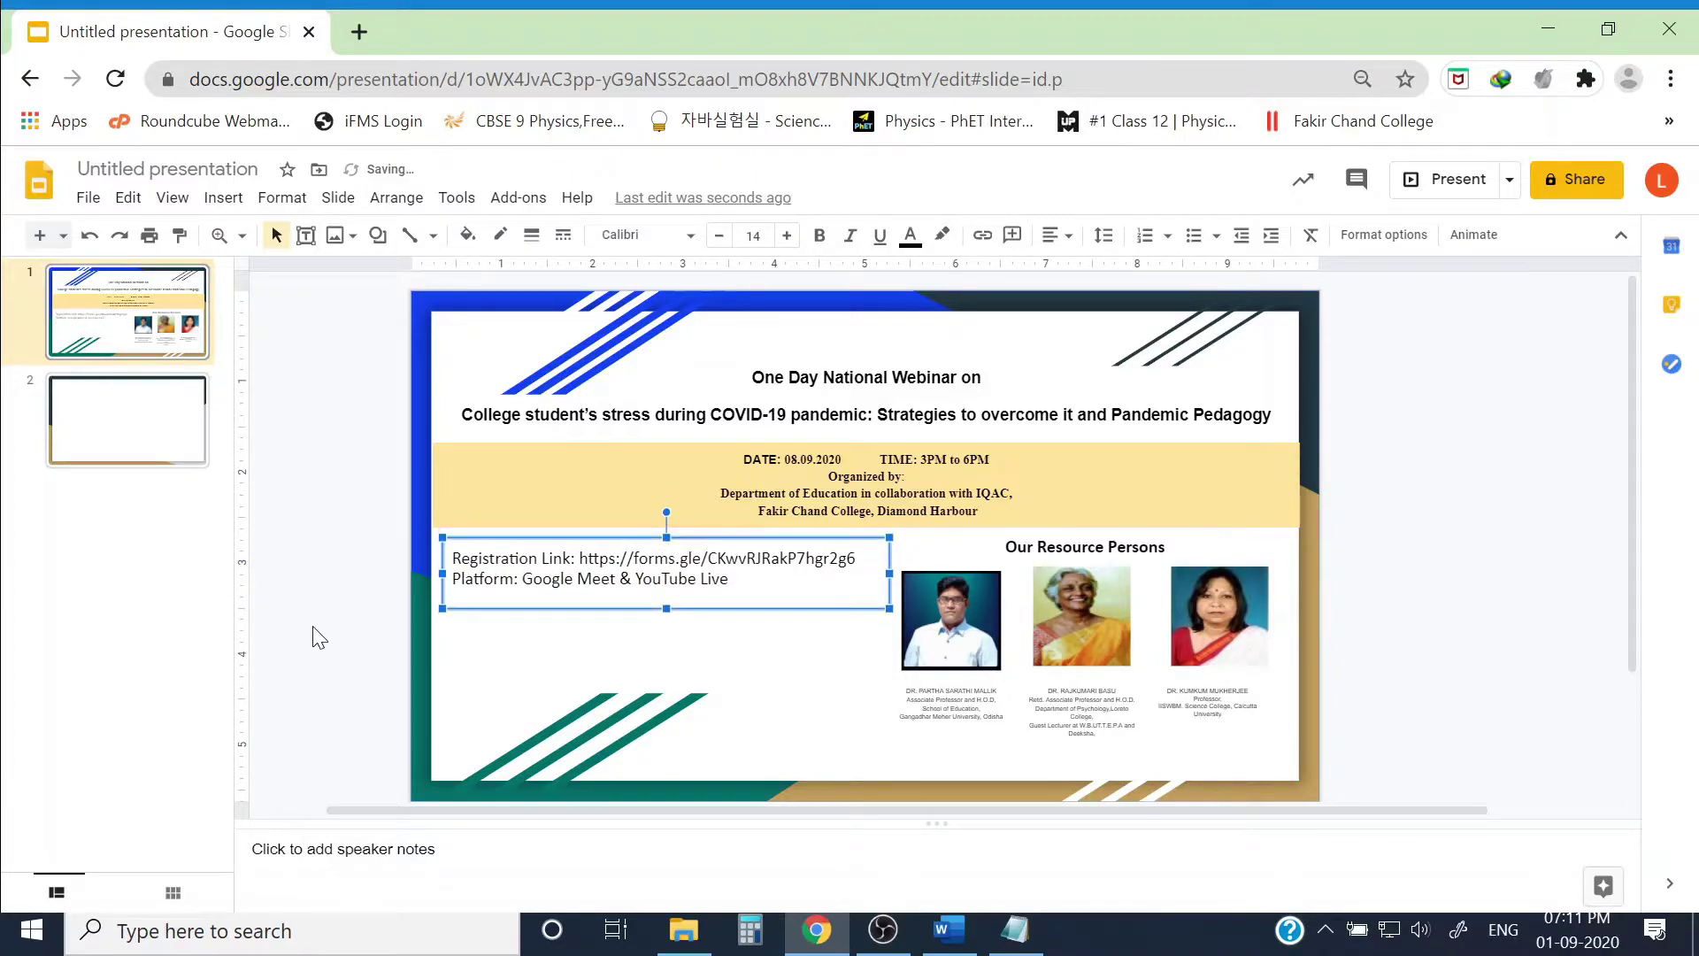
Step: Add the line 'Last date of registration: 06.09.2020' below the link
{"action": "left_click", "coordinate": [454, 581]}
{"action": "key", "text": "Return"}
{"action": "key", "text": "Up"}
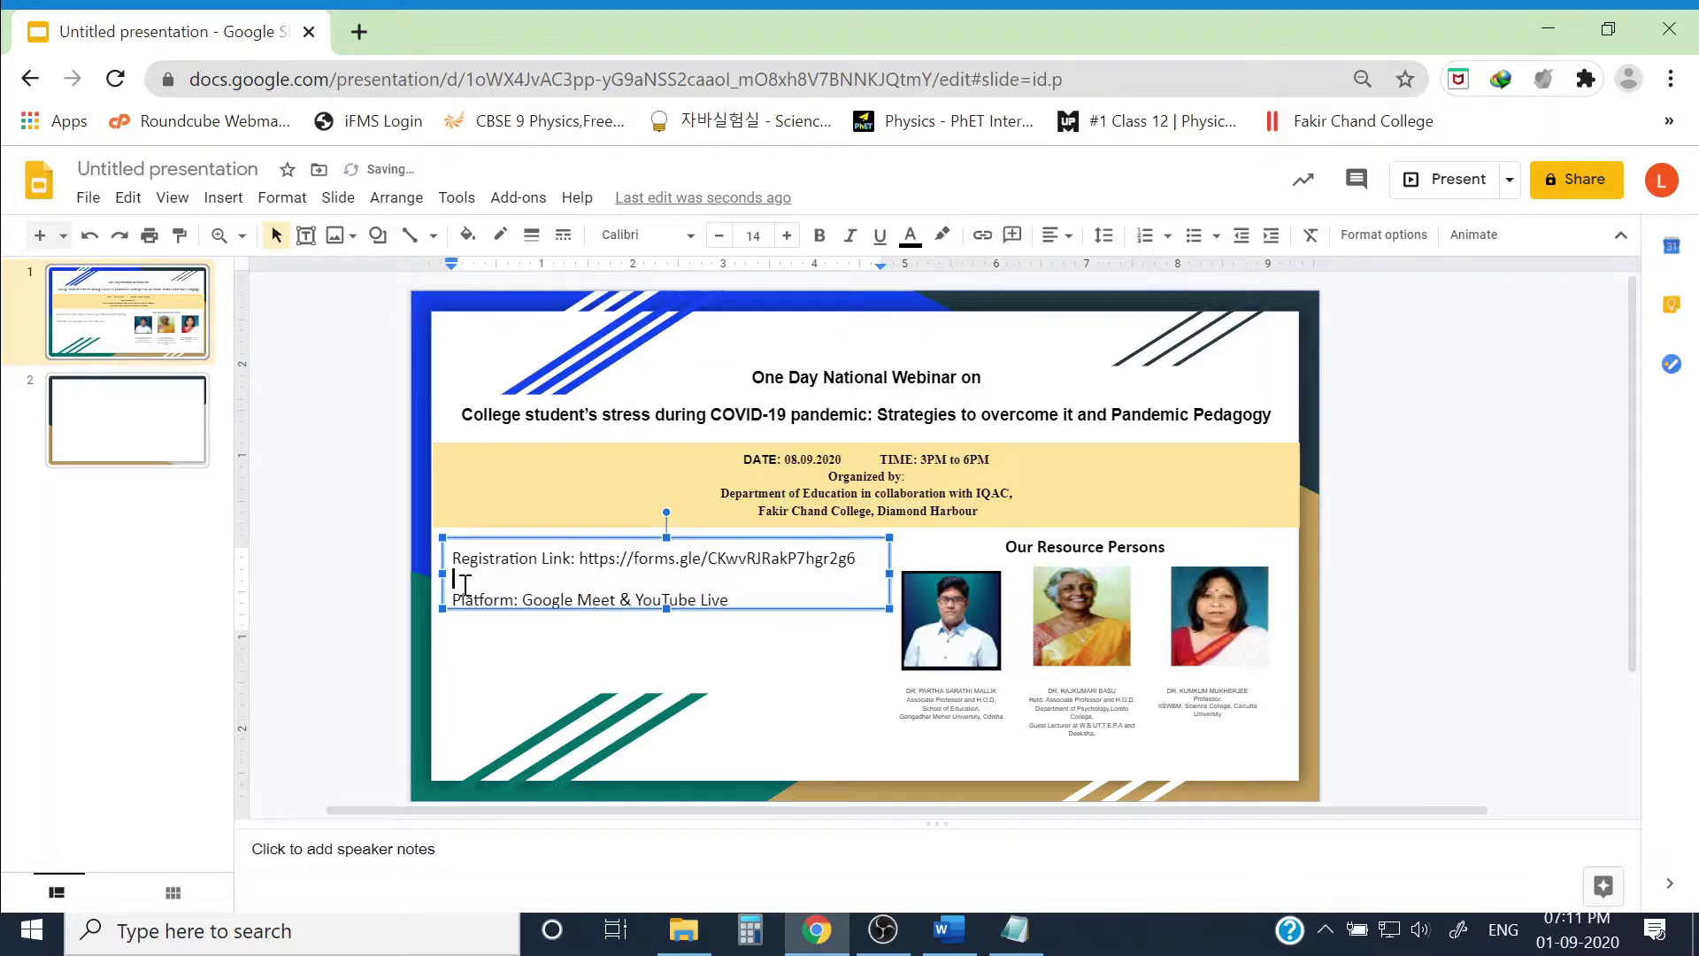
{"action": "type", "text": "Last date of registration: 06.09.2020"}
{"action": "key", "text": "Left"}
{"action": "key", "text": "Left"}
{"action": "key", "text": "Left"}
{"action": "key", "text": "Left"}
{"action": "key", "text": "Left"}
{"action": "key", "text": "Left"}
{"action": "key", "text": "Left"}
{"action": "key", "text": "Left"}
{"action": "key", "text": "Left"}
{"action": "key", "text": "Left"}
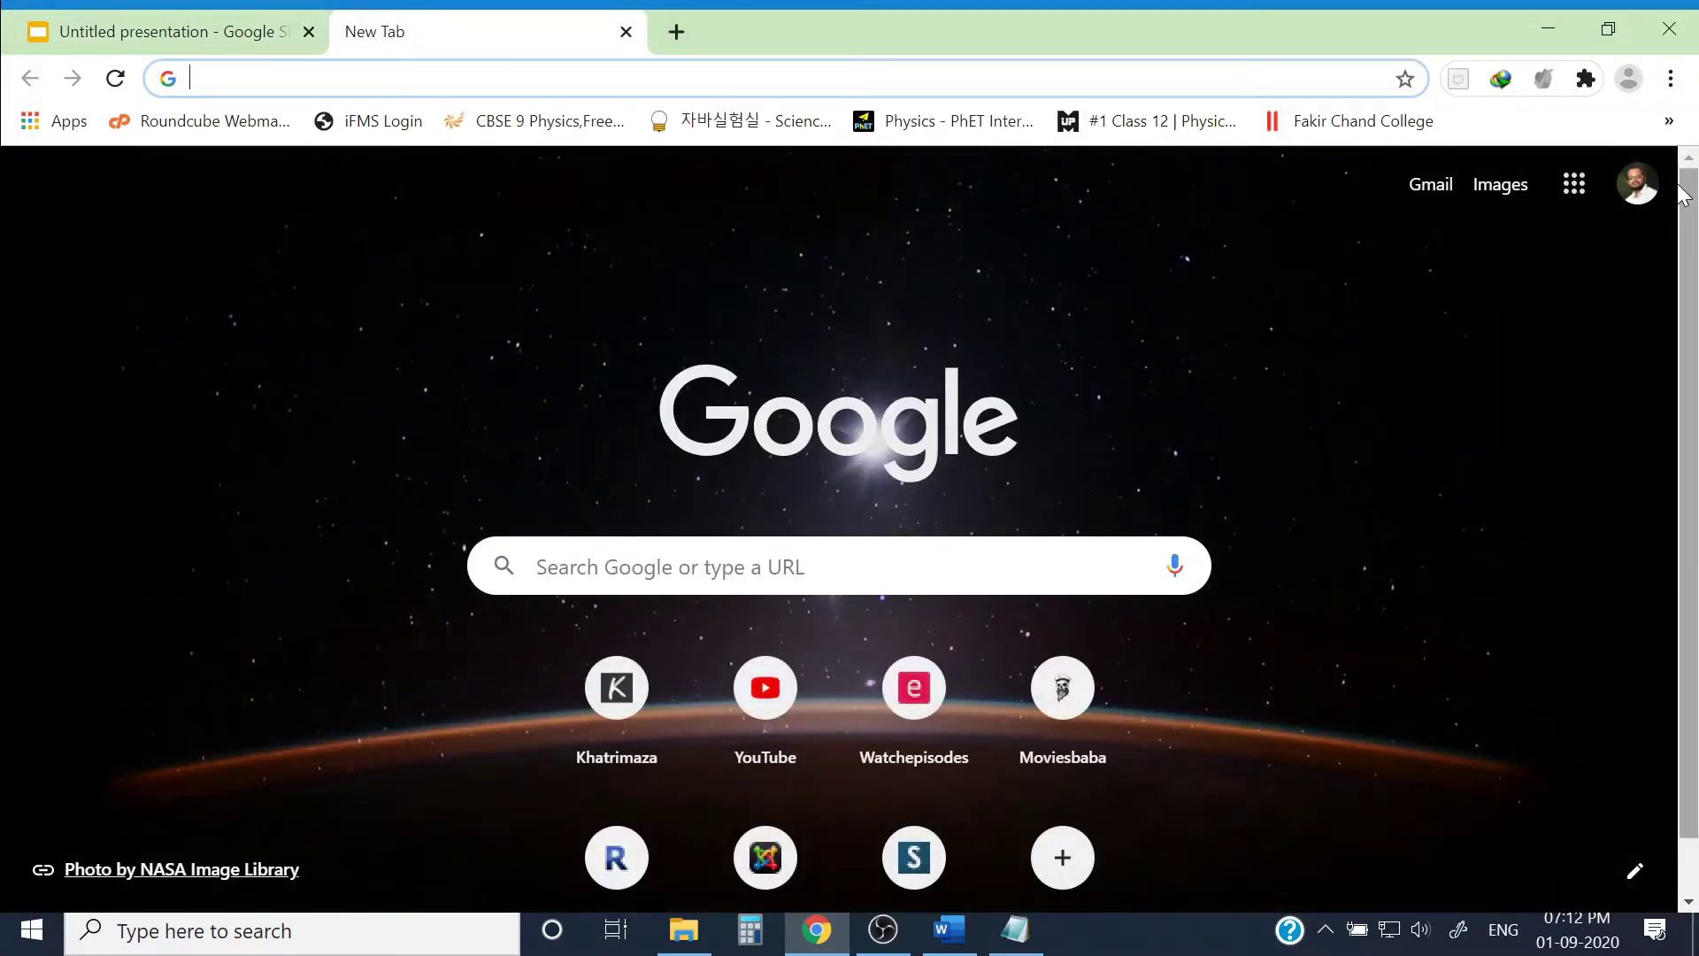
Step: Switch to the college Google account and head to Forms via the apps launcher and Docs menu
{"action": "left_click", "coordinate": [1638, 183]}
{"action": "left_click", "coordinate": [1347, 653]}
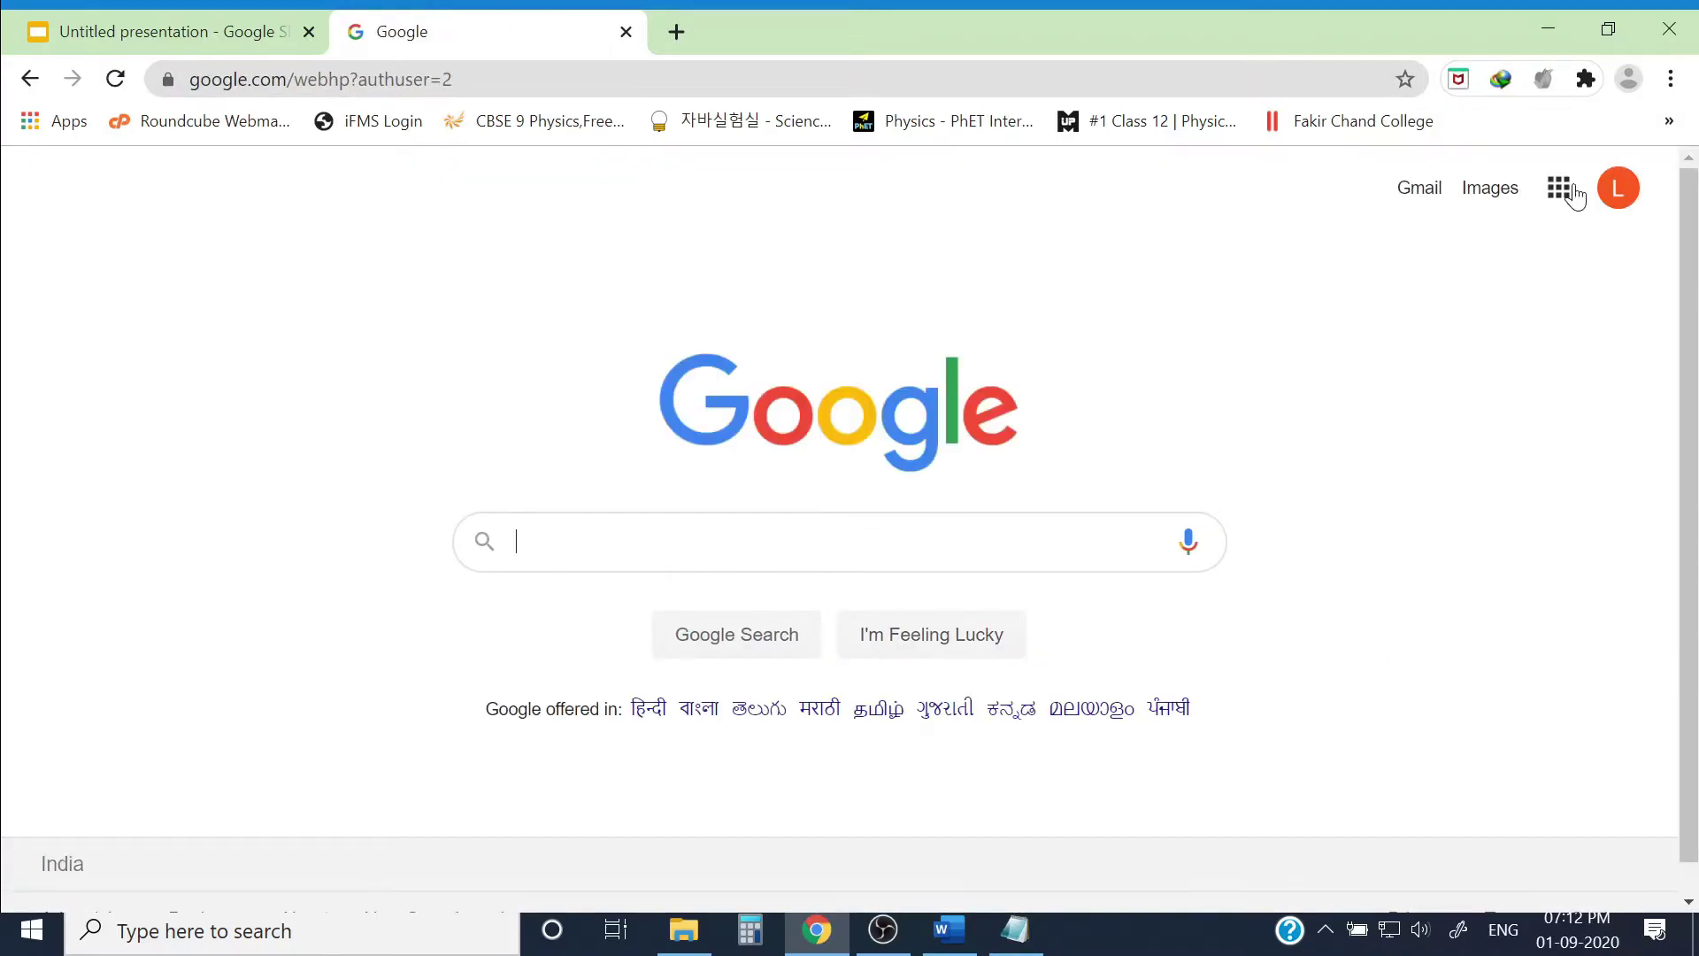
{"action": "left_click", "coordinate": [1562, 190]}
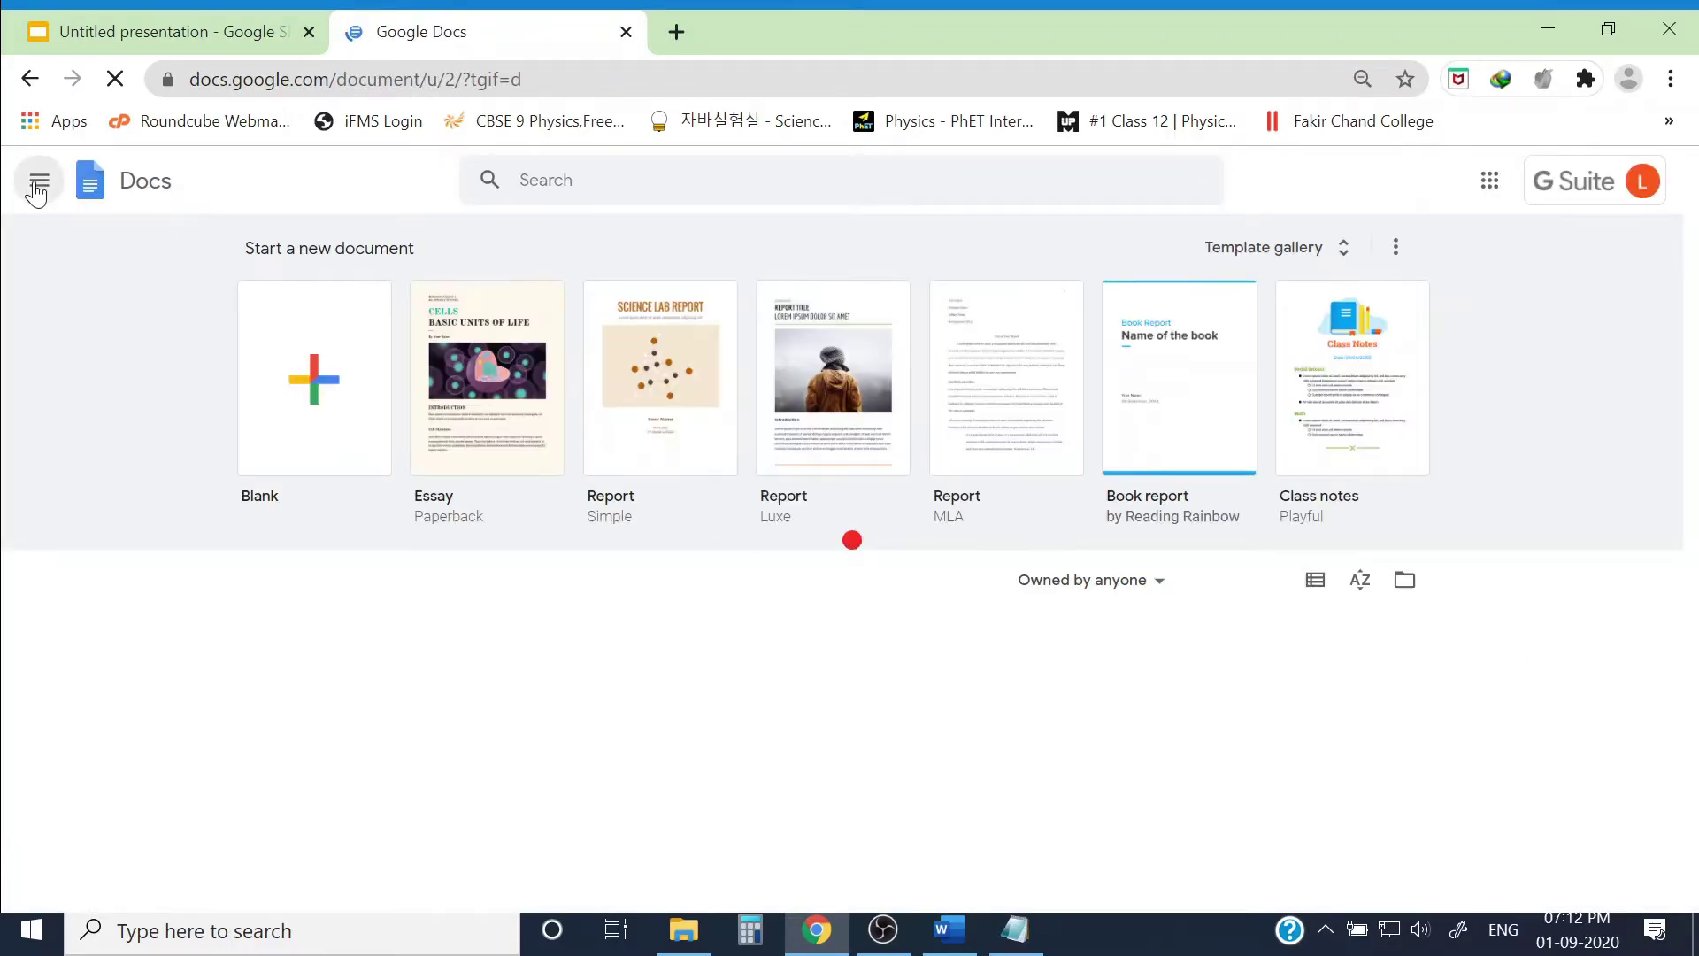
{"action": "left_click", "coordinate": [37, 181]}
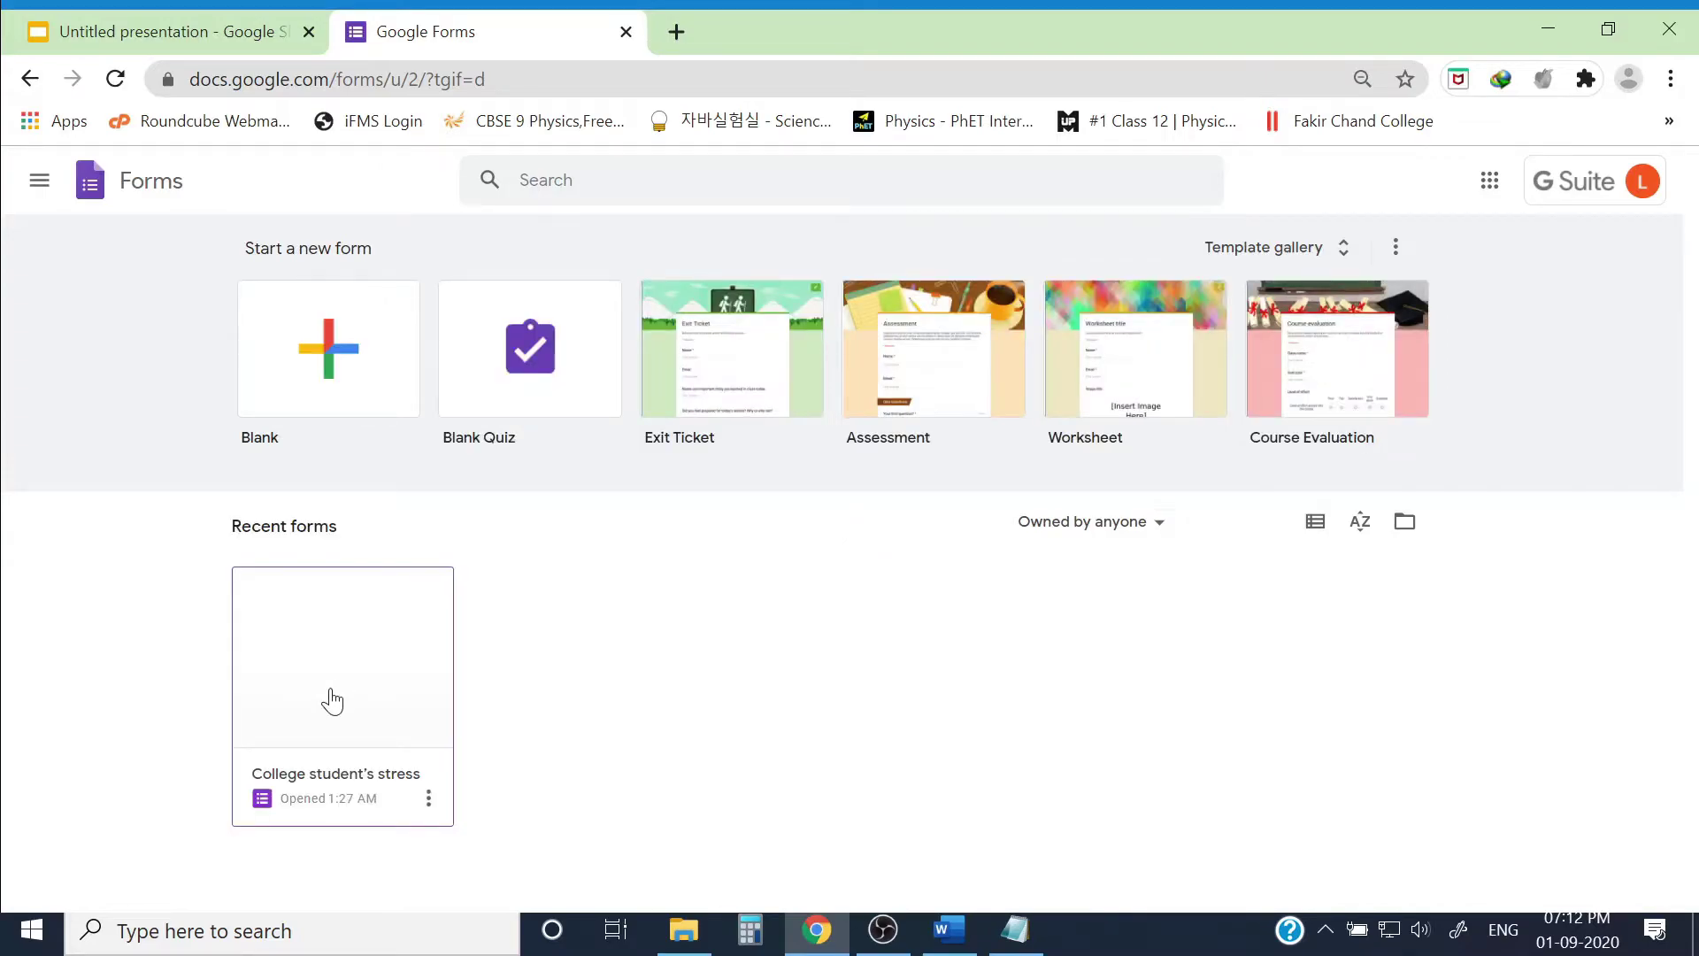
Step: Open the College student's stress form and view its single response
{"action": "left_click", "coordinate": [332, 701]}
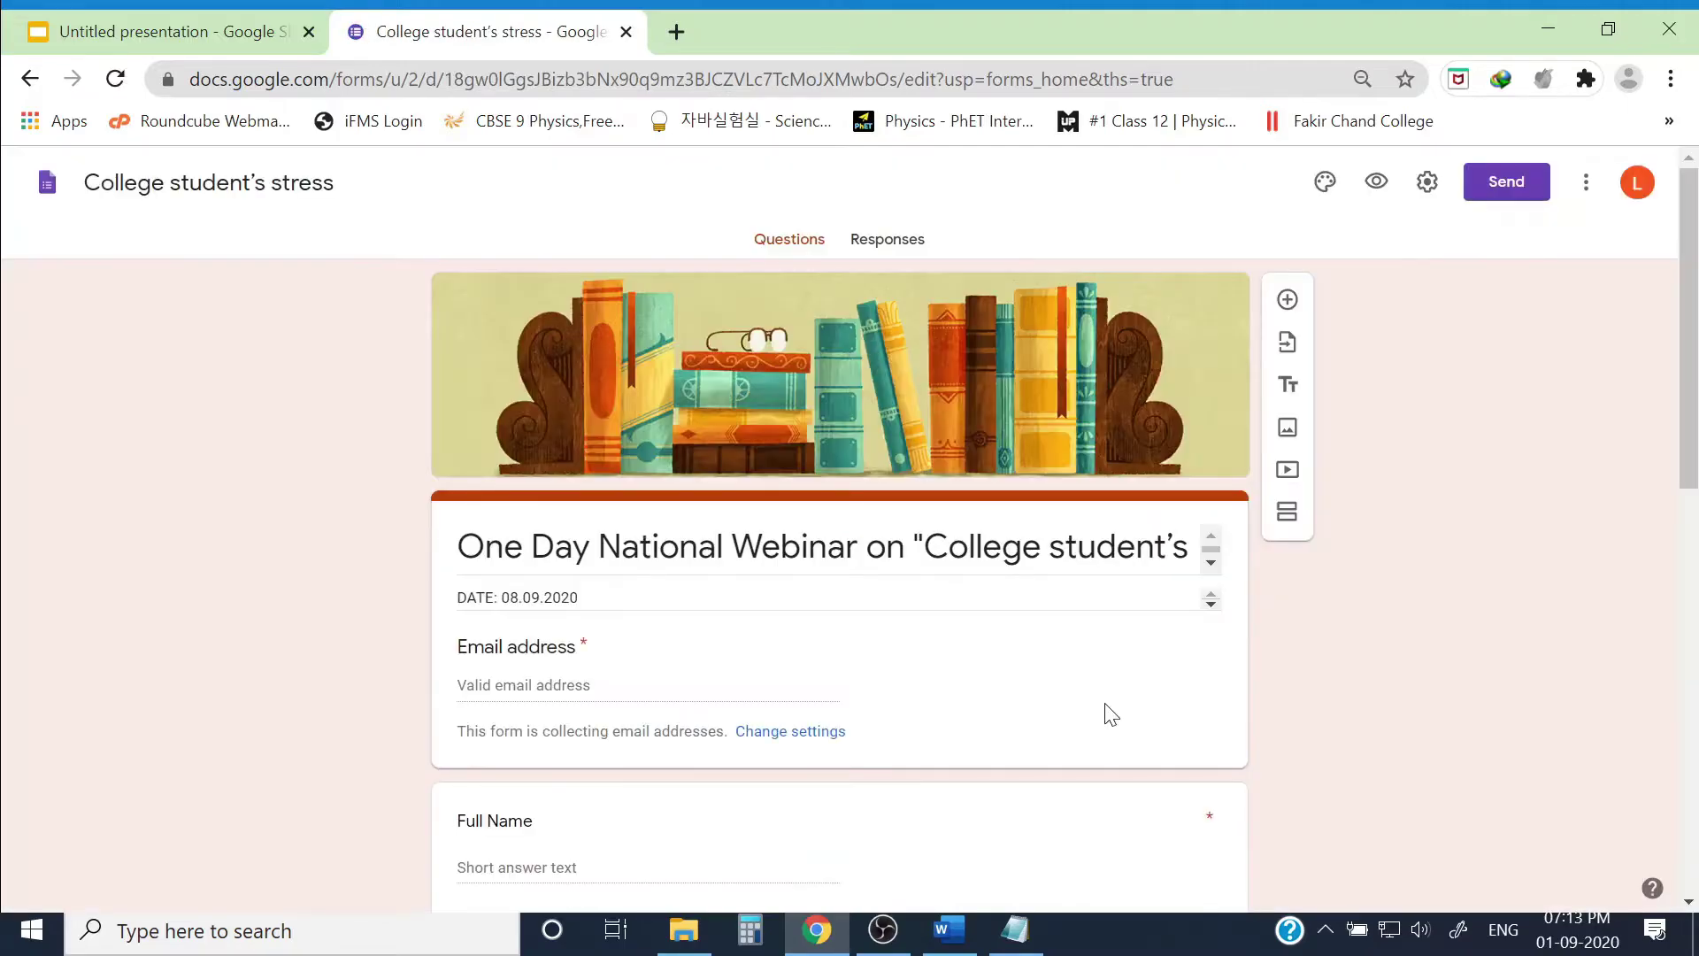
{"action": "left_click", "coordinate": [904, 244]}
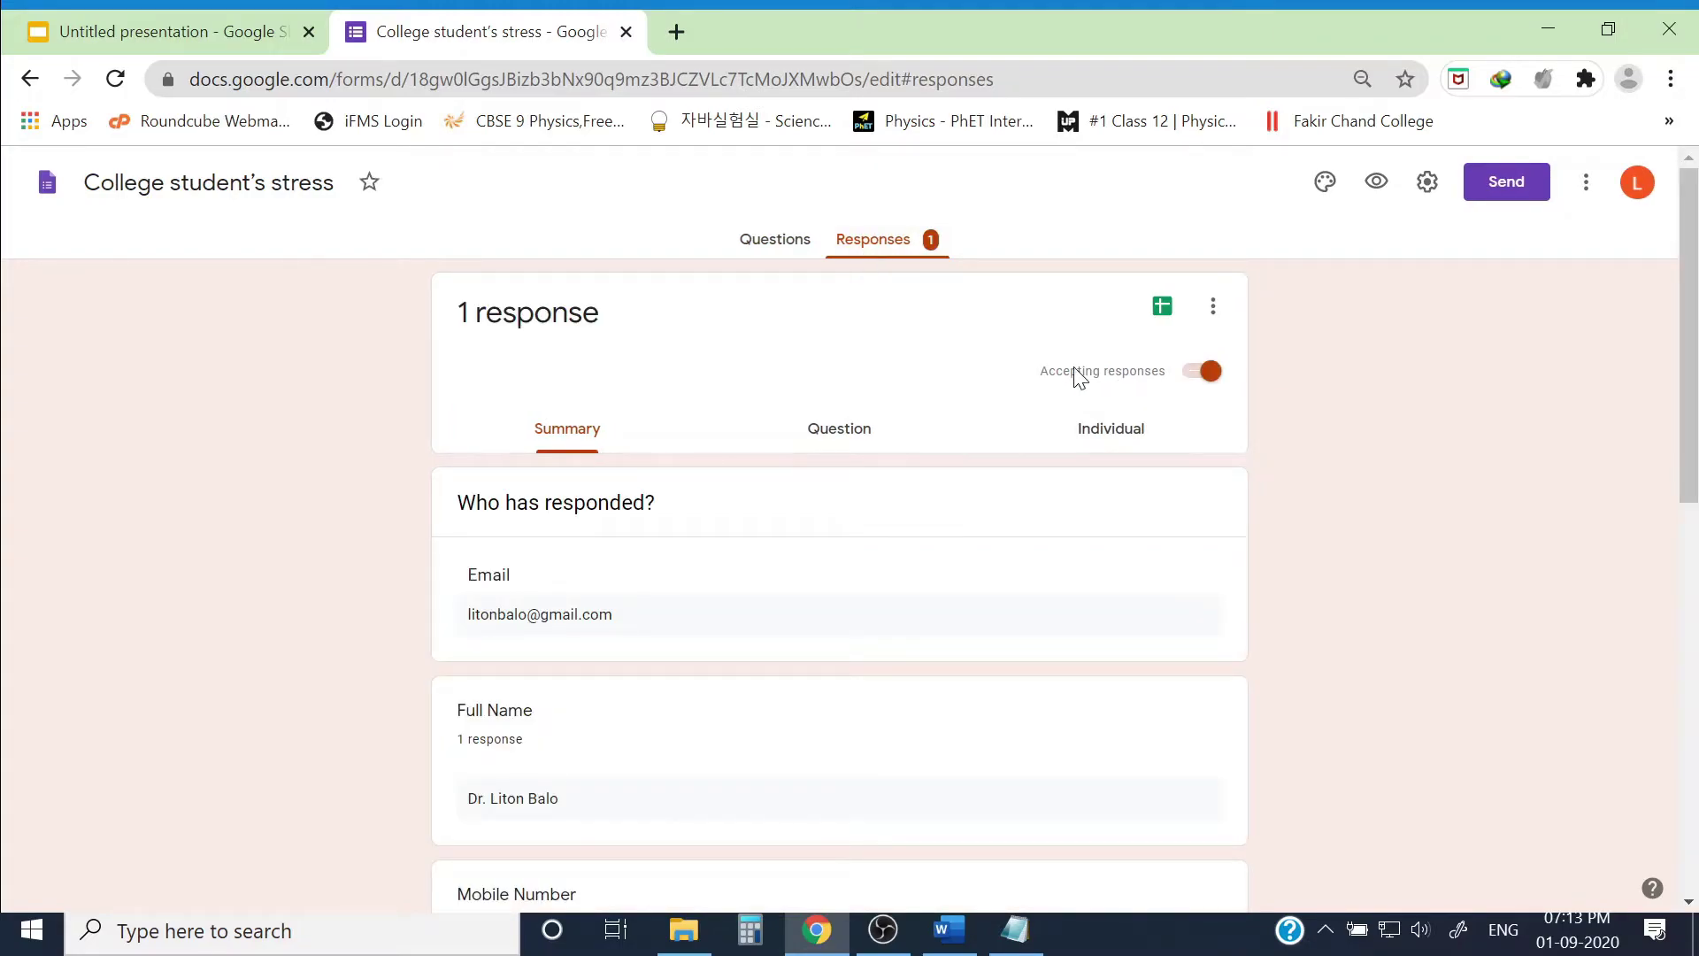
{"action": "left_click", "coordinate": [265, 34]}
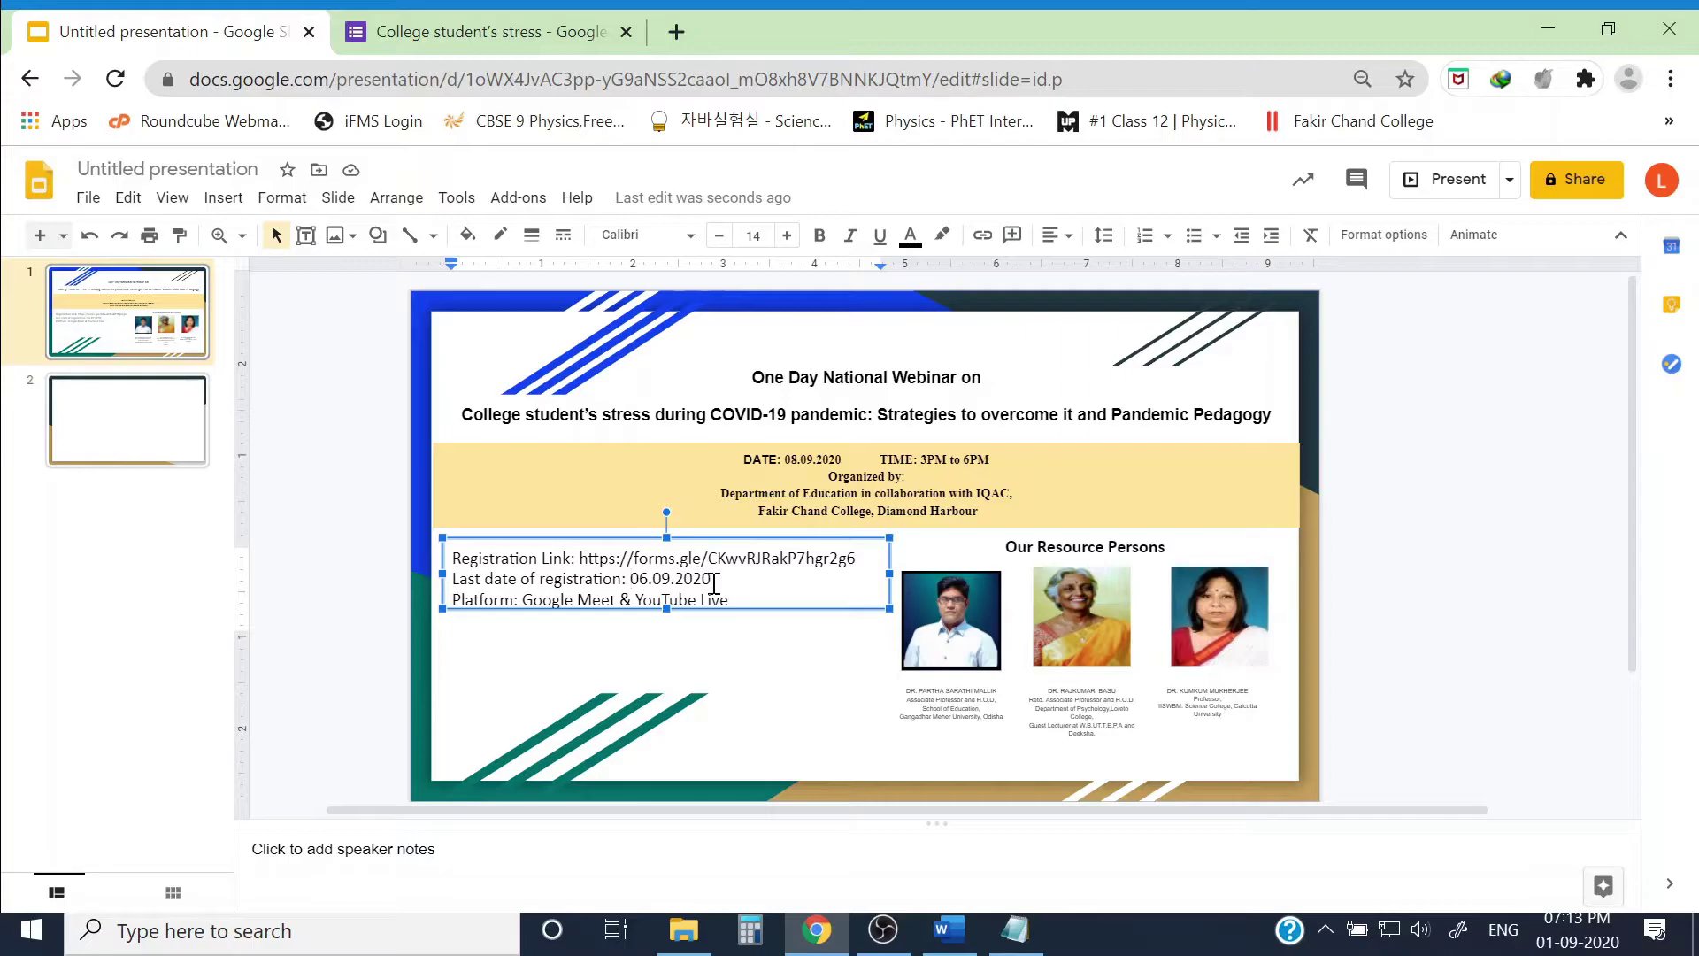
{"action": "left_click", "coordinate": [447, 35]}
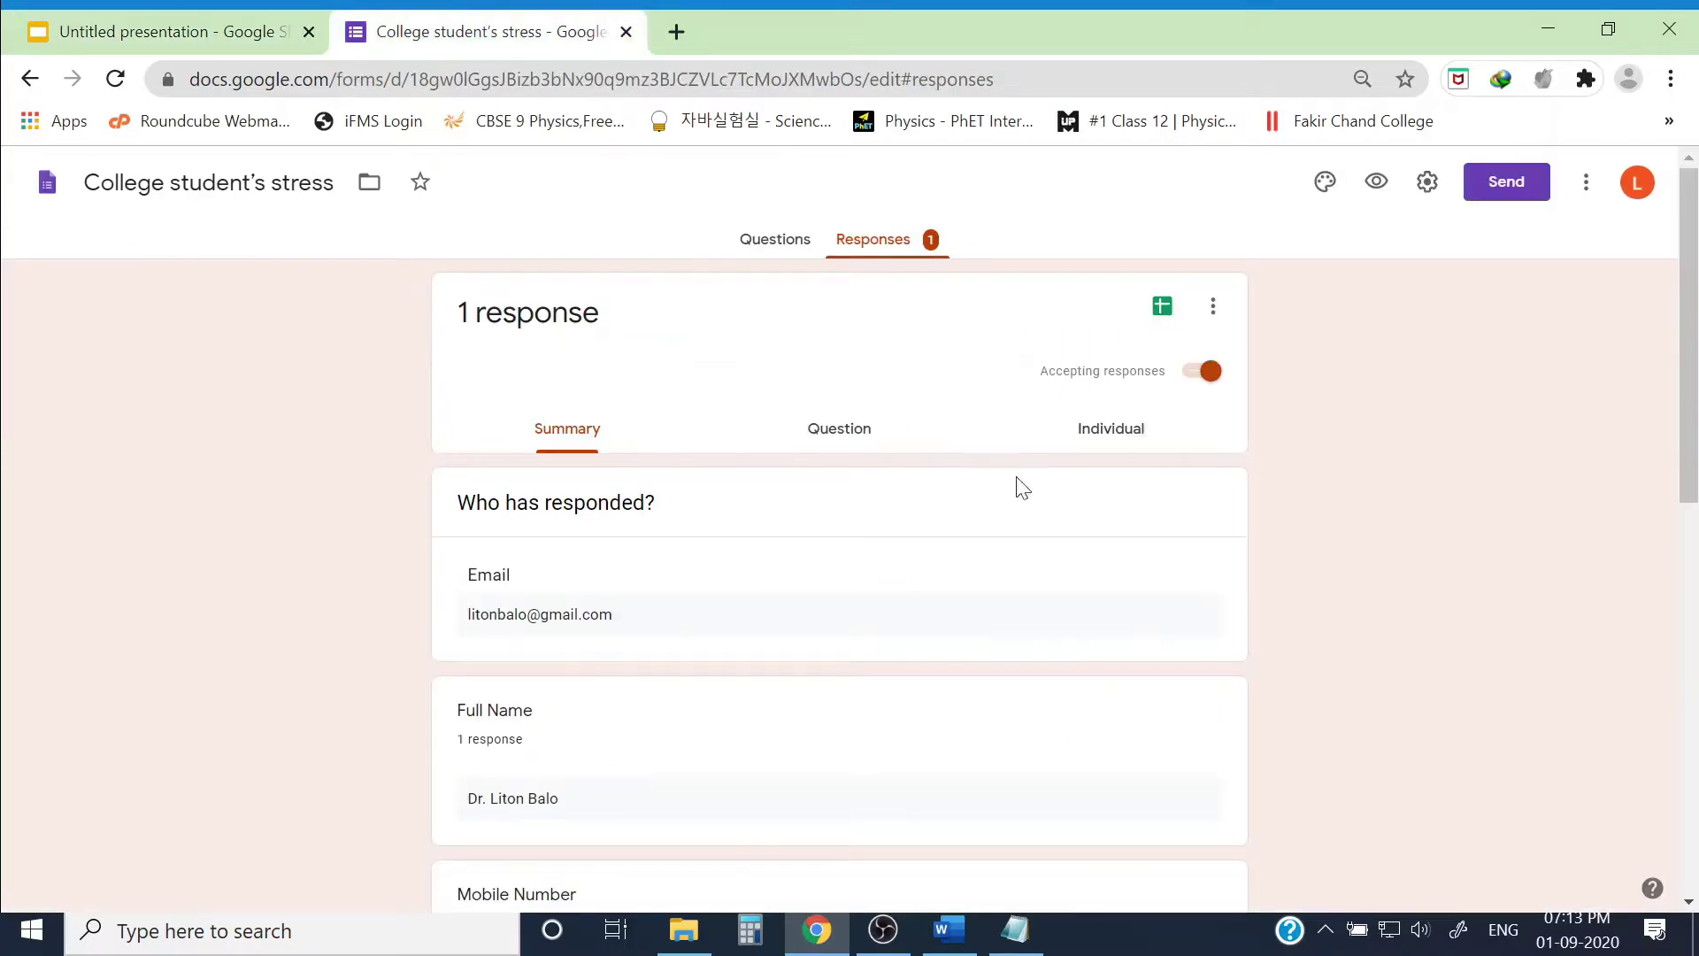
Step: Turn off accepting responses, set the message 'The last date of registration is over', then re-enable it
{"action": "left_click", "coordinate": [1201, 376]}
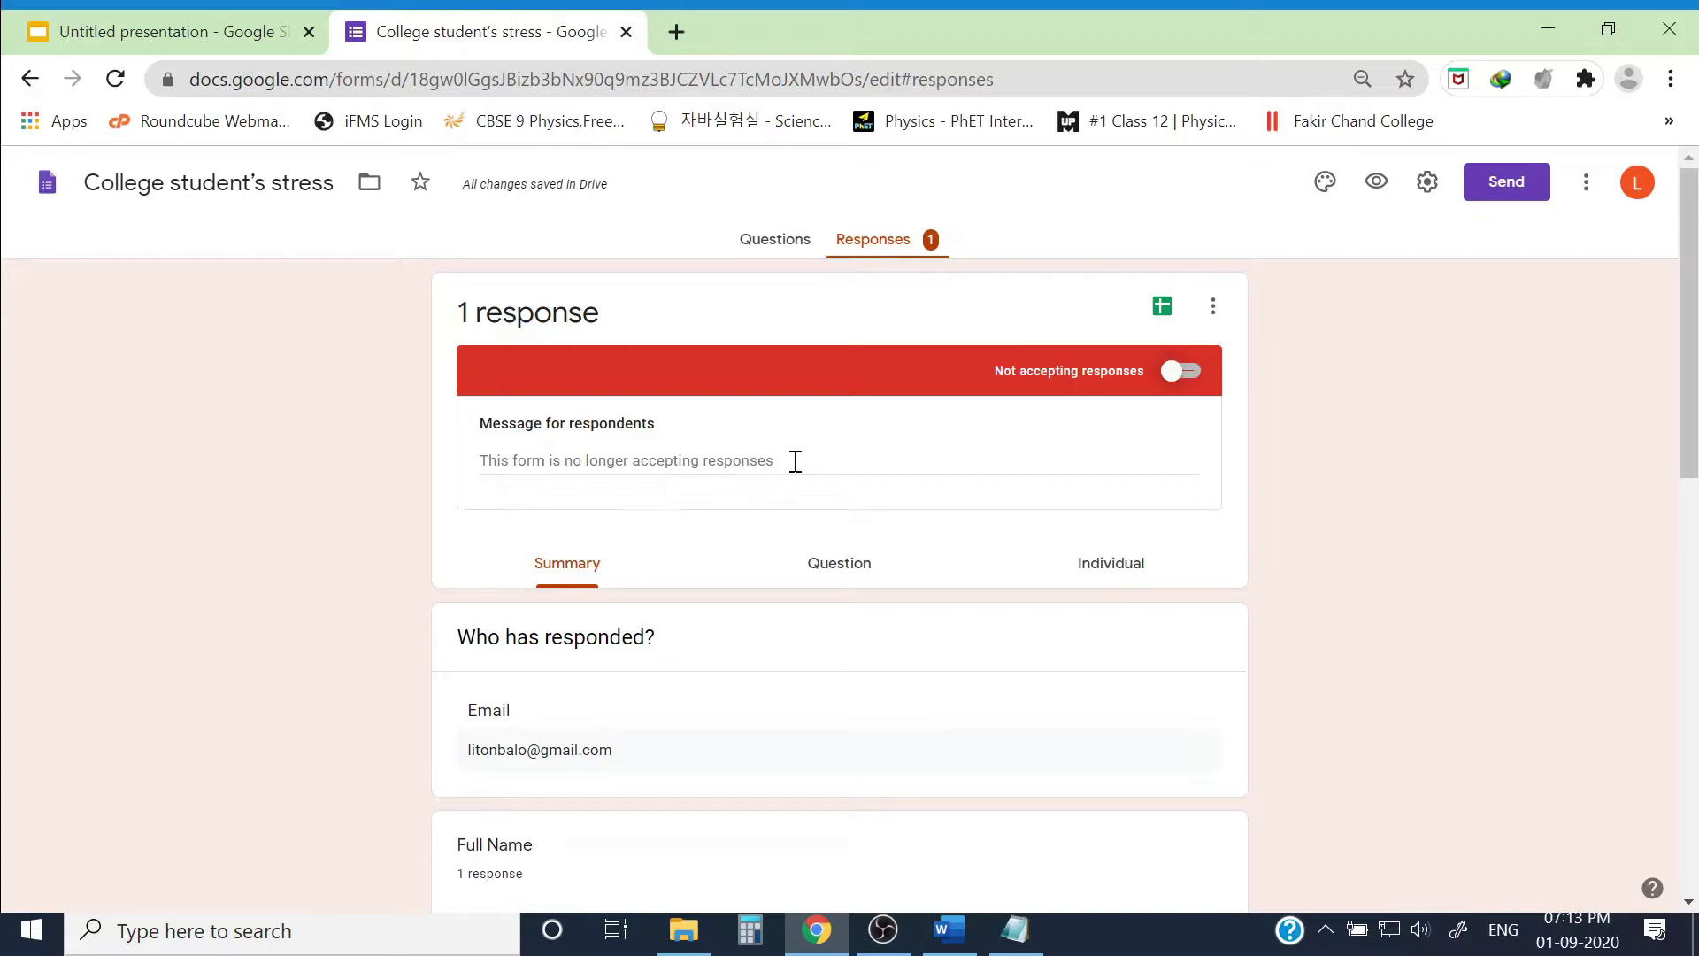
{"action": "left_click", "coordinate": [768, 462]}
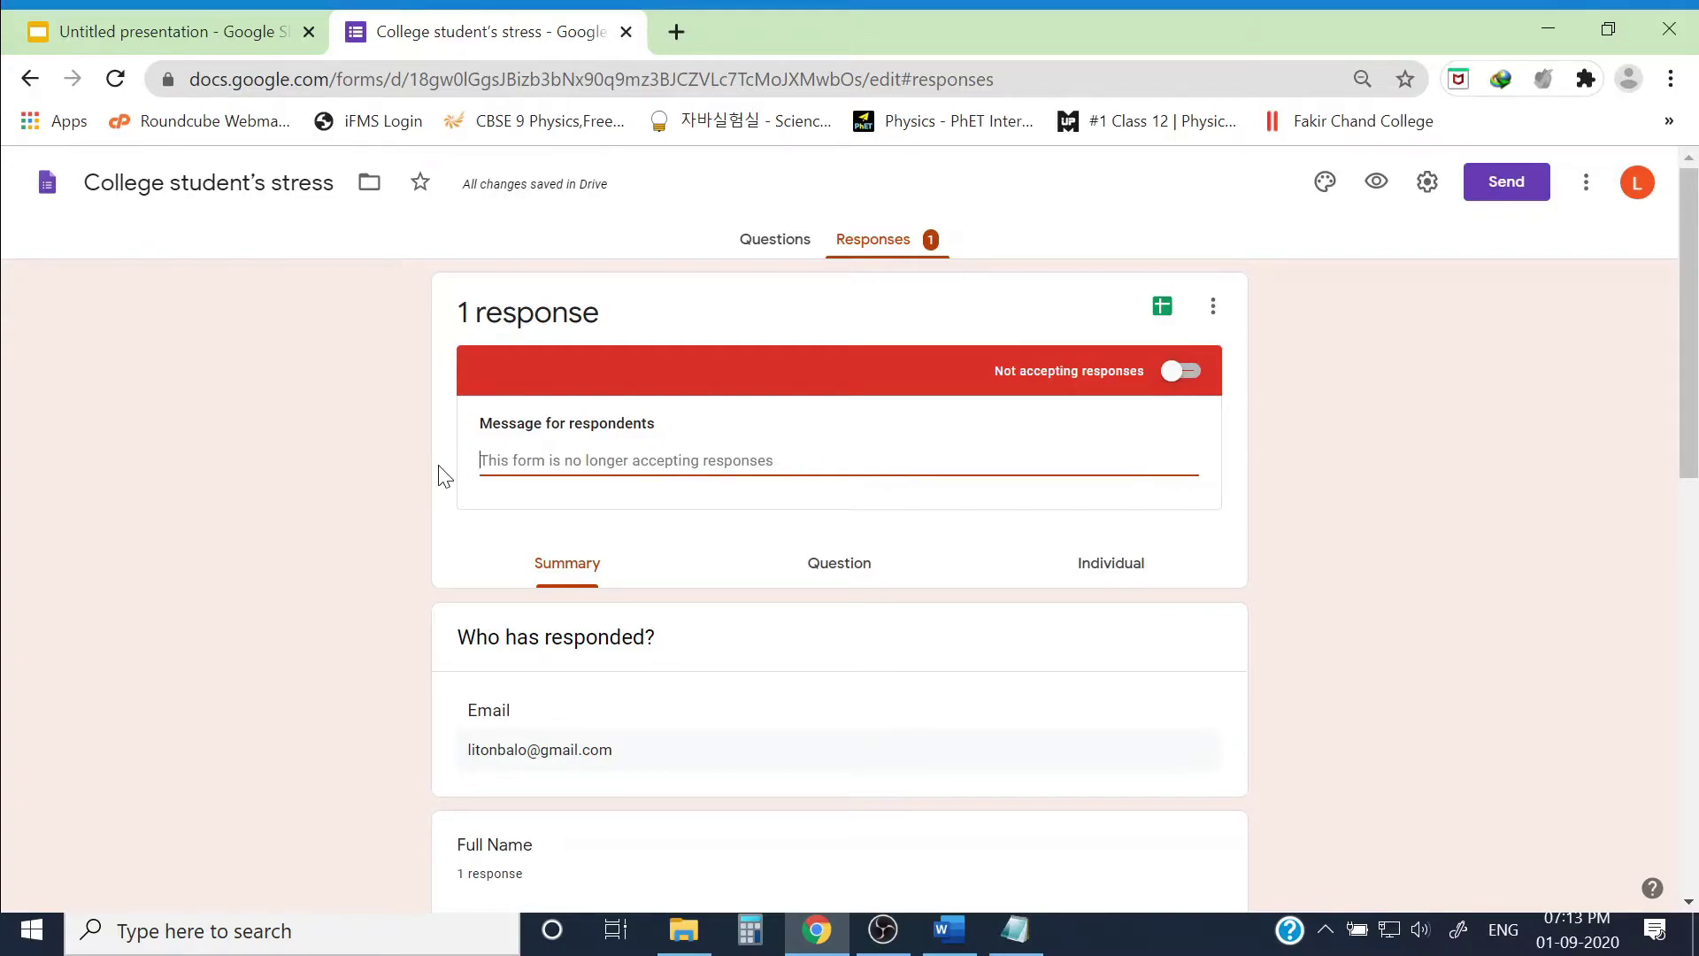
{"action": "type", "text": "The last date of re"}
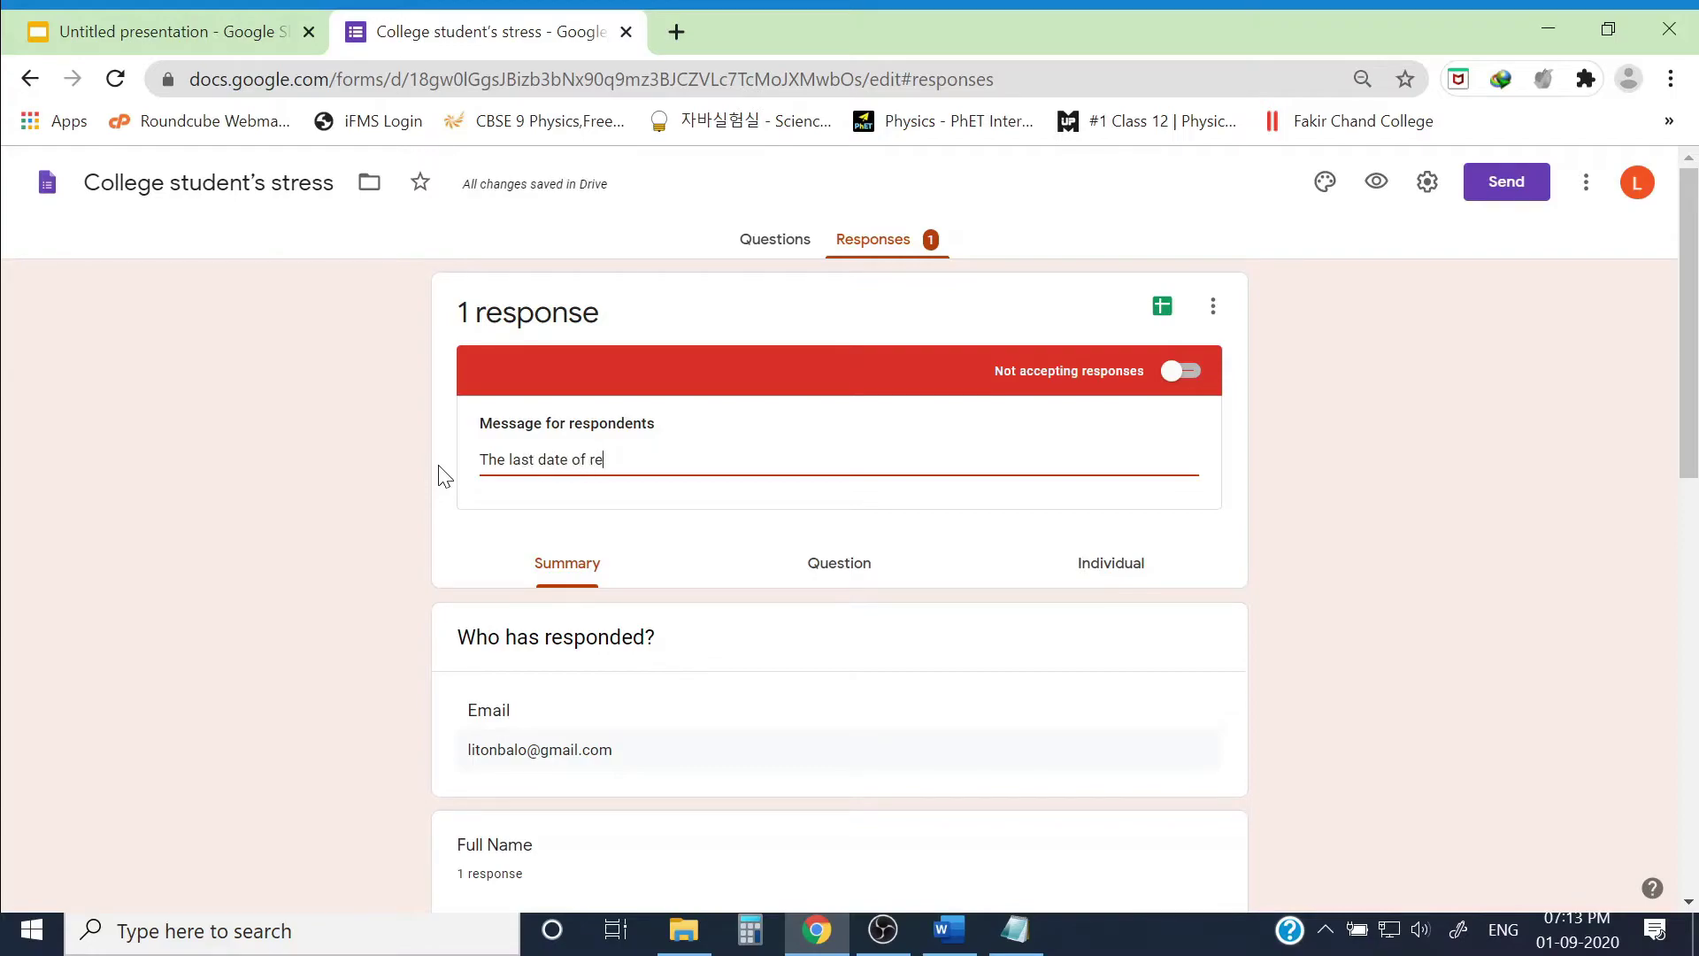
{"action": "type", "text": "gistration is over..."}
{"action": "left_click", "coordinate": [1177, 371]}
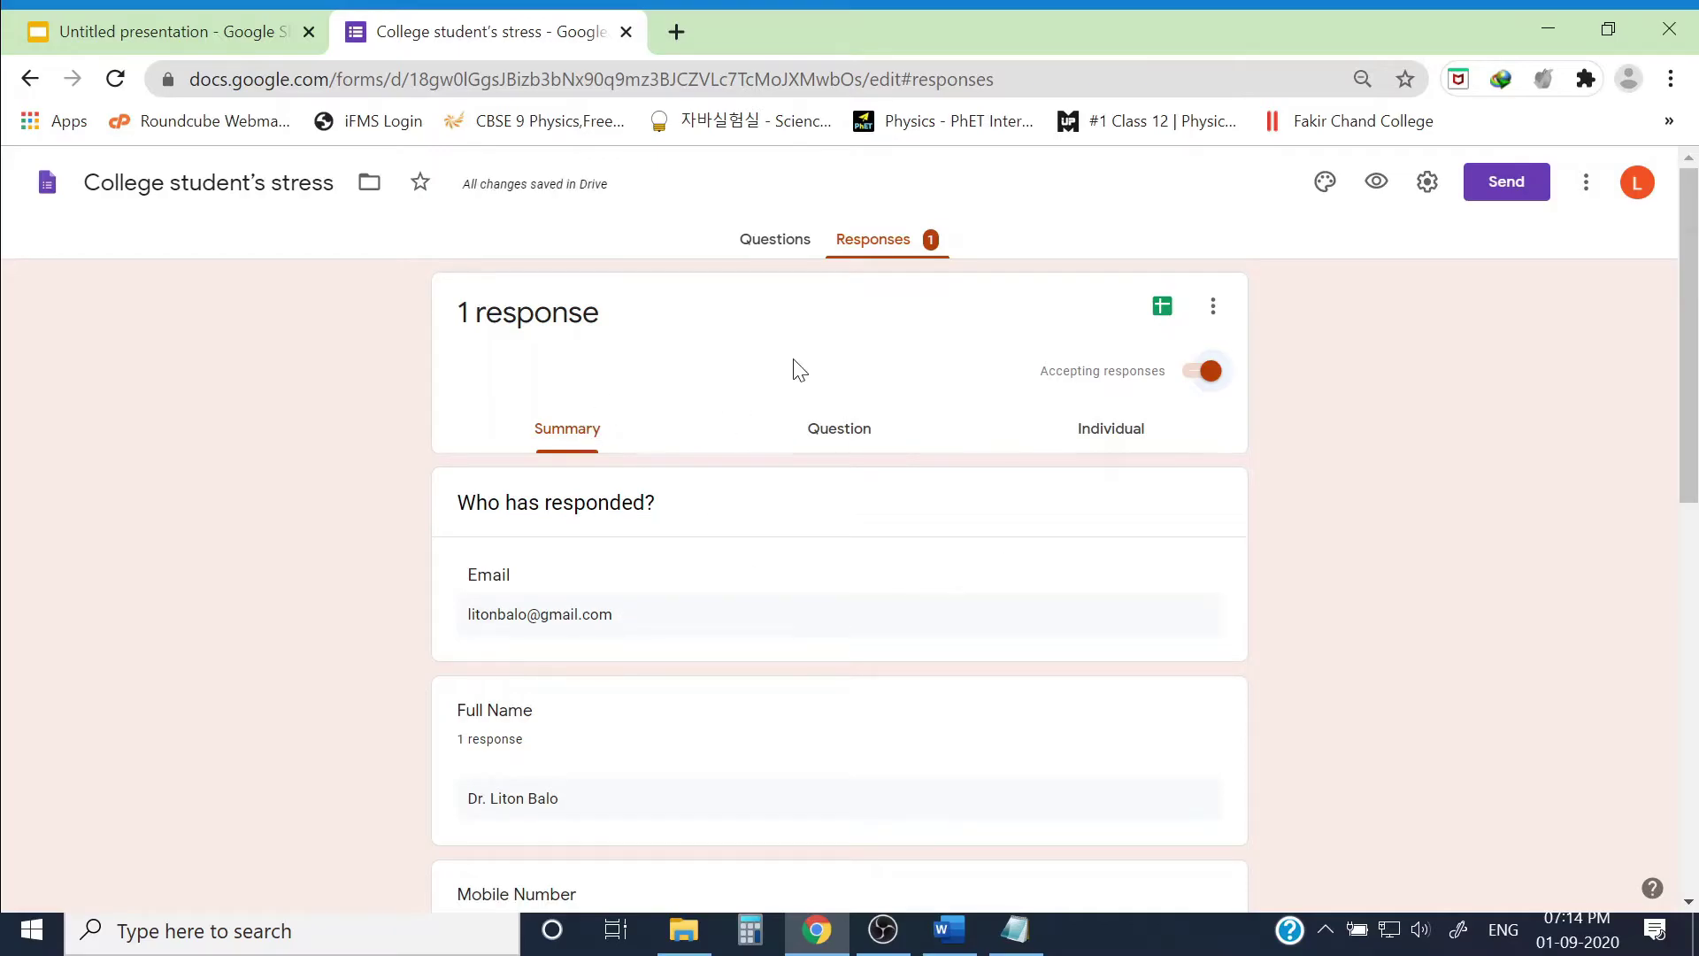
Step: Enlarge the registration box and add 'The link will be shared via email.' and the E-Certificates line
{"action": "left_click", "coordinate": [133, 40]}
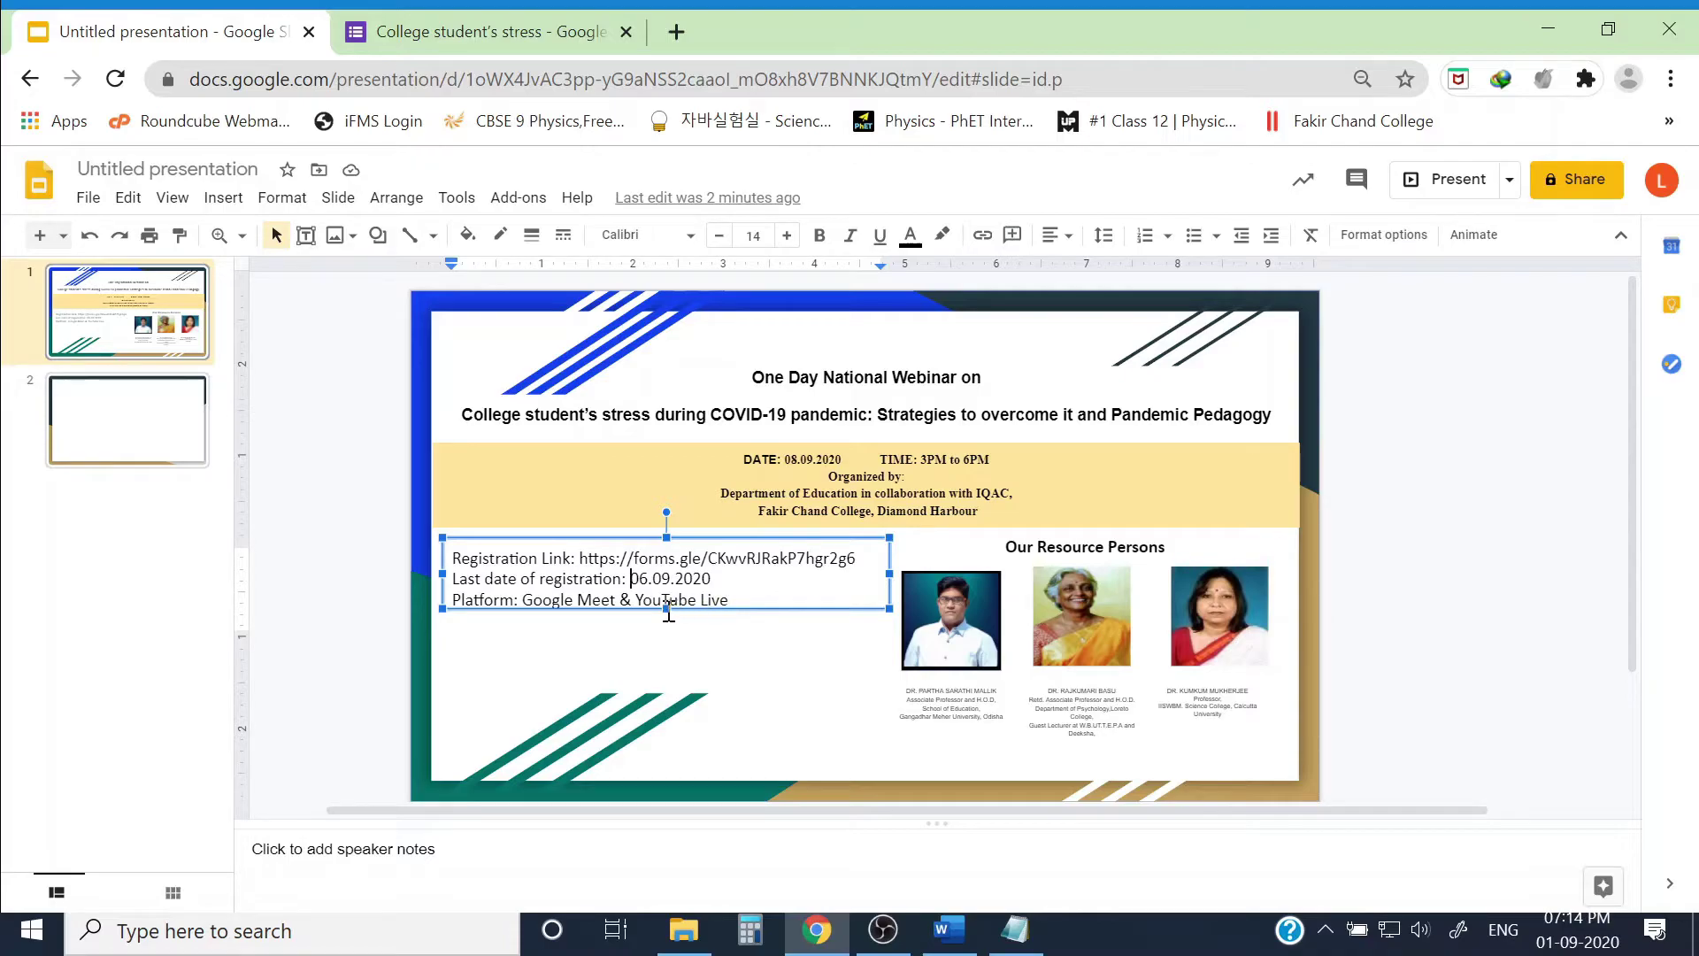
{"action": "left_click_drag", "start_coordinate": [666, 610], "coordinate": [665, 687]}
{"action": "left_click", "coordinate": [751, 604]}
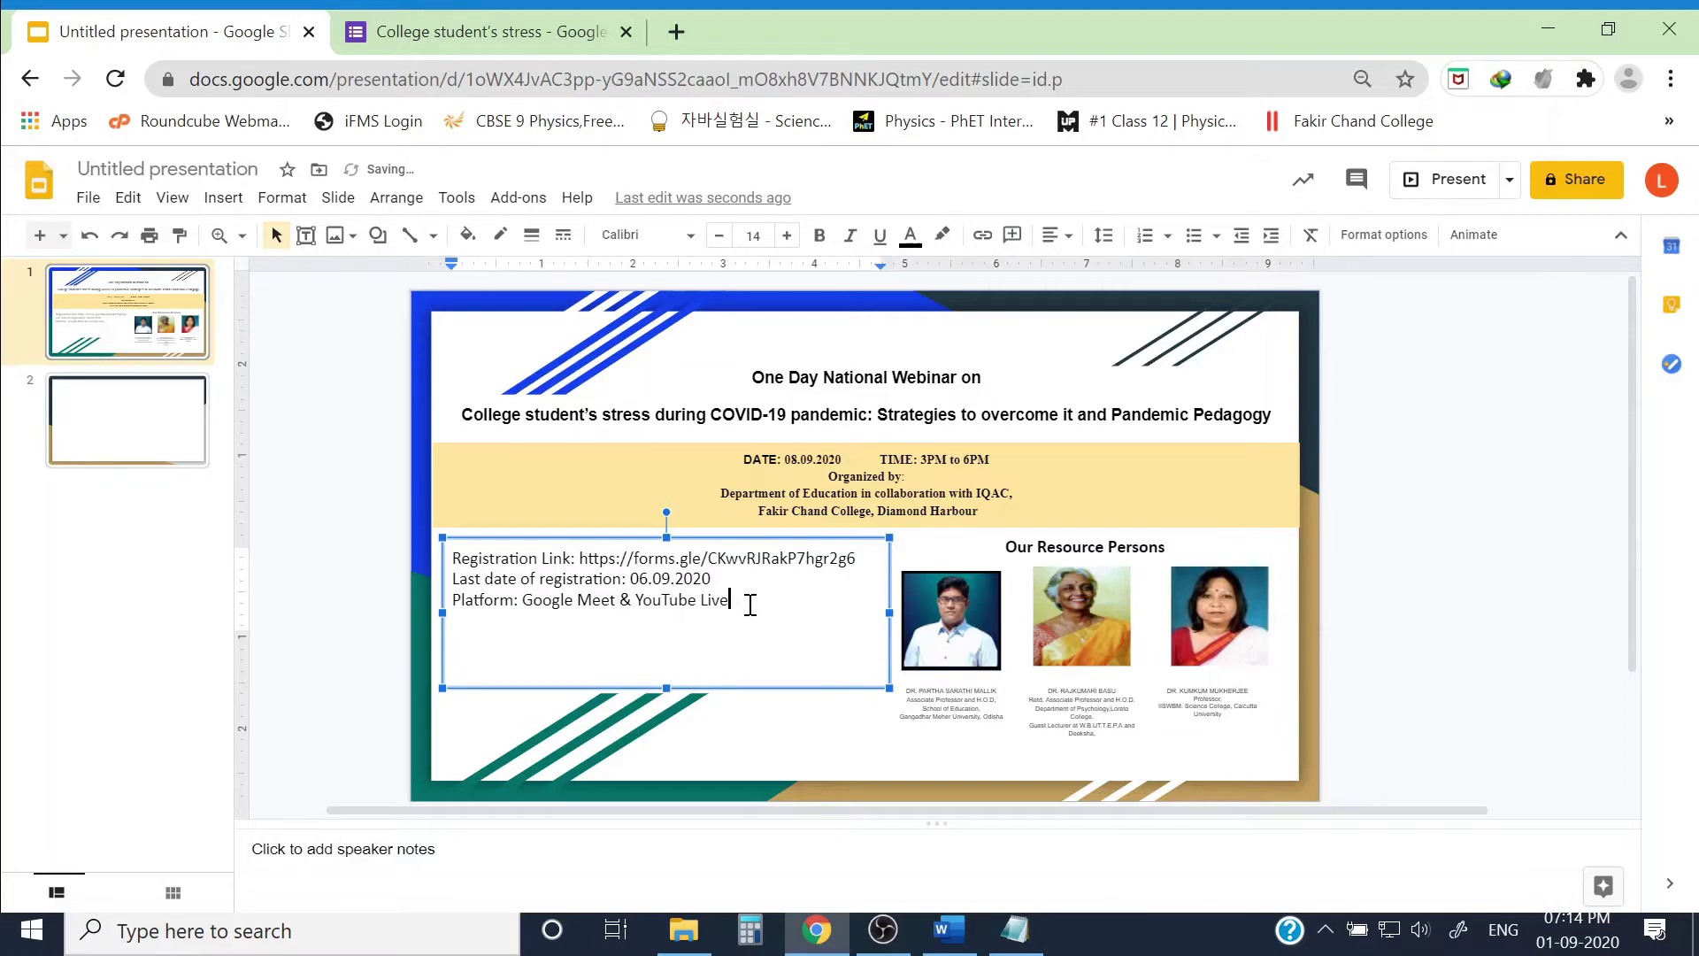
{"action": "key", "text": "Return"}
{"action": "type", "text": "T"}
{"action": "type", "text": "he link will be emai"}
{"action": "type", "text": "led"}
{"action": "key", "text": "BackSpace"}
{"action": "key", "text": "BackSpace"}
{"action": "key", "text": "BackSpace"}
{"action": "key", "text": "BackSpace"}
{"action": "key", "text": "BackSpace"}
{"action": "key", "text": "BackSpace"}
{"action": "key", "text": "BackSpace"}
{"action": "key", "text": "BackSpace"}
{"action": "type", "text": "shared via email."}
{"action": "key", "text": "Return"}
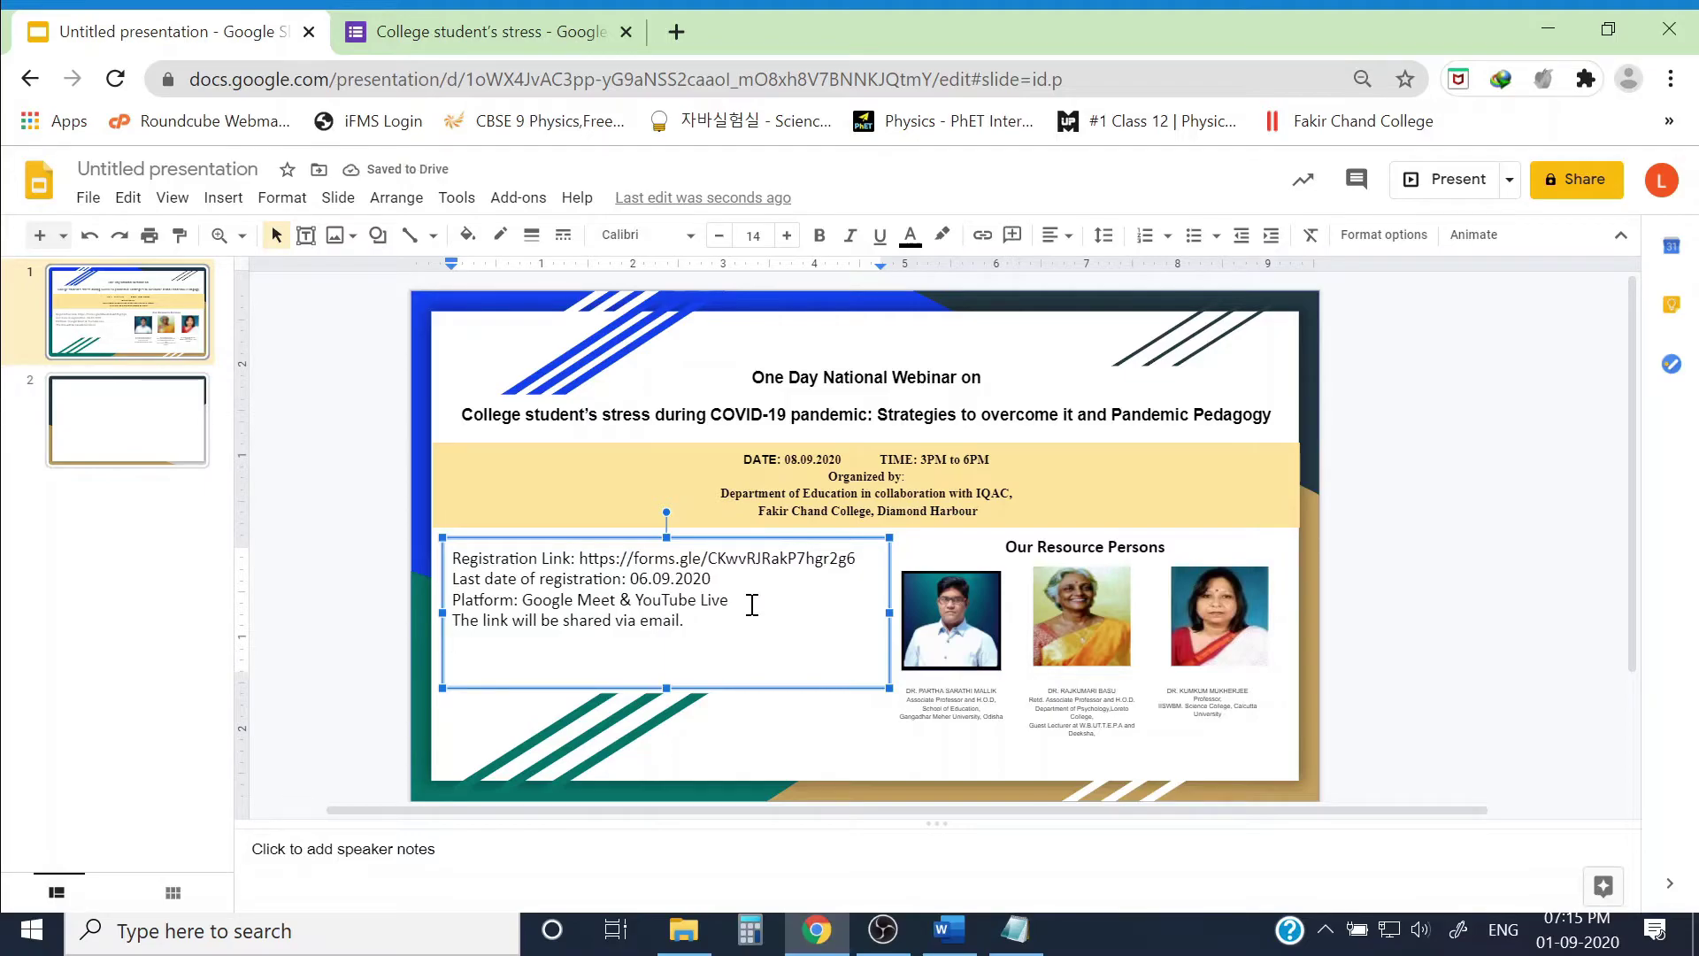
{"action": "type", "text": "E-Certificates will be provided"}
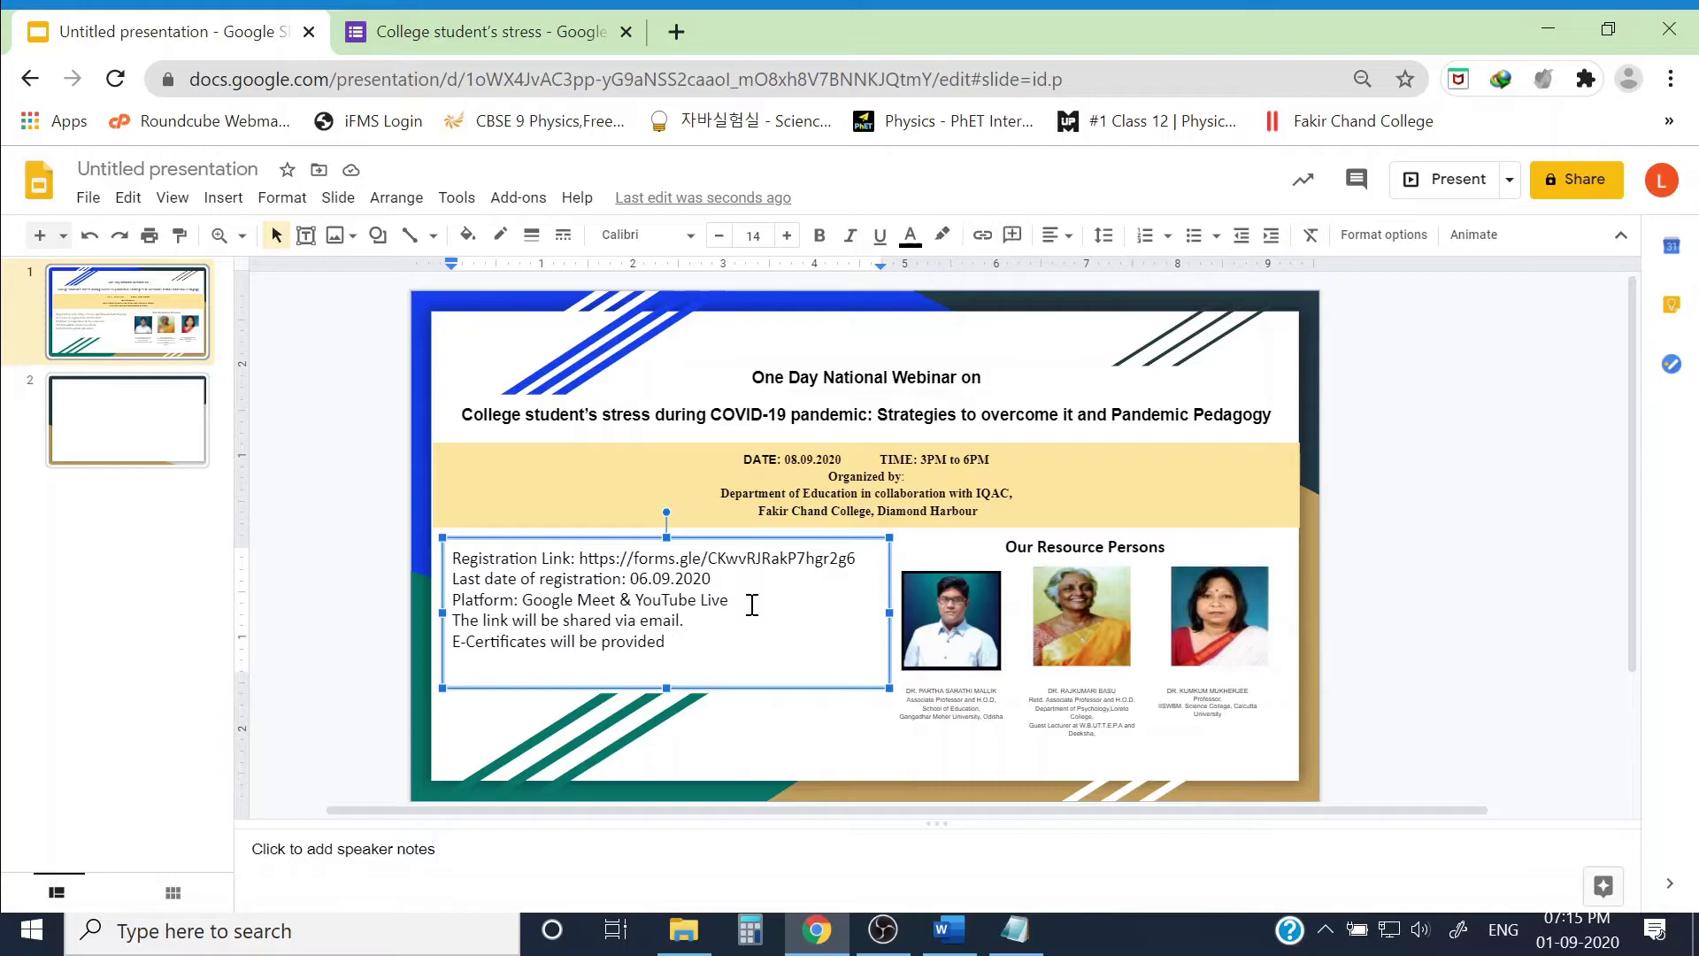
{"action": "type", "text": " on sending the fe"}
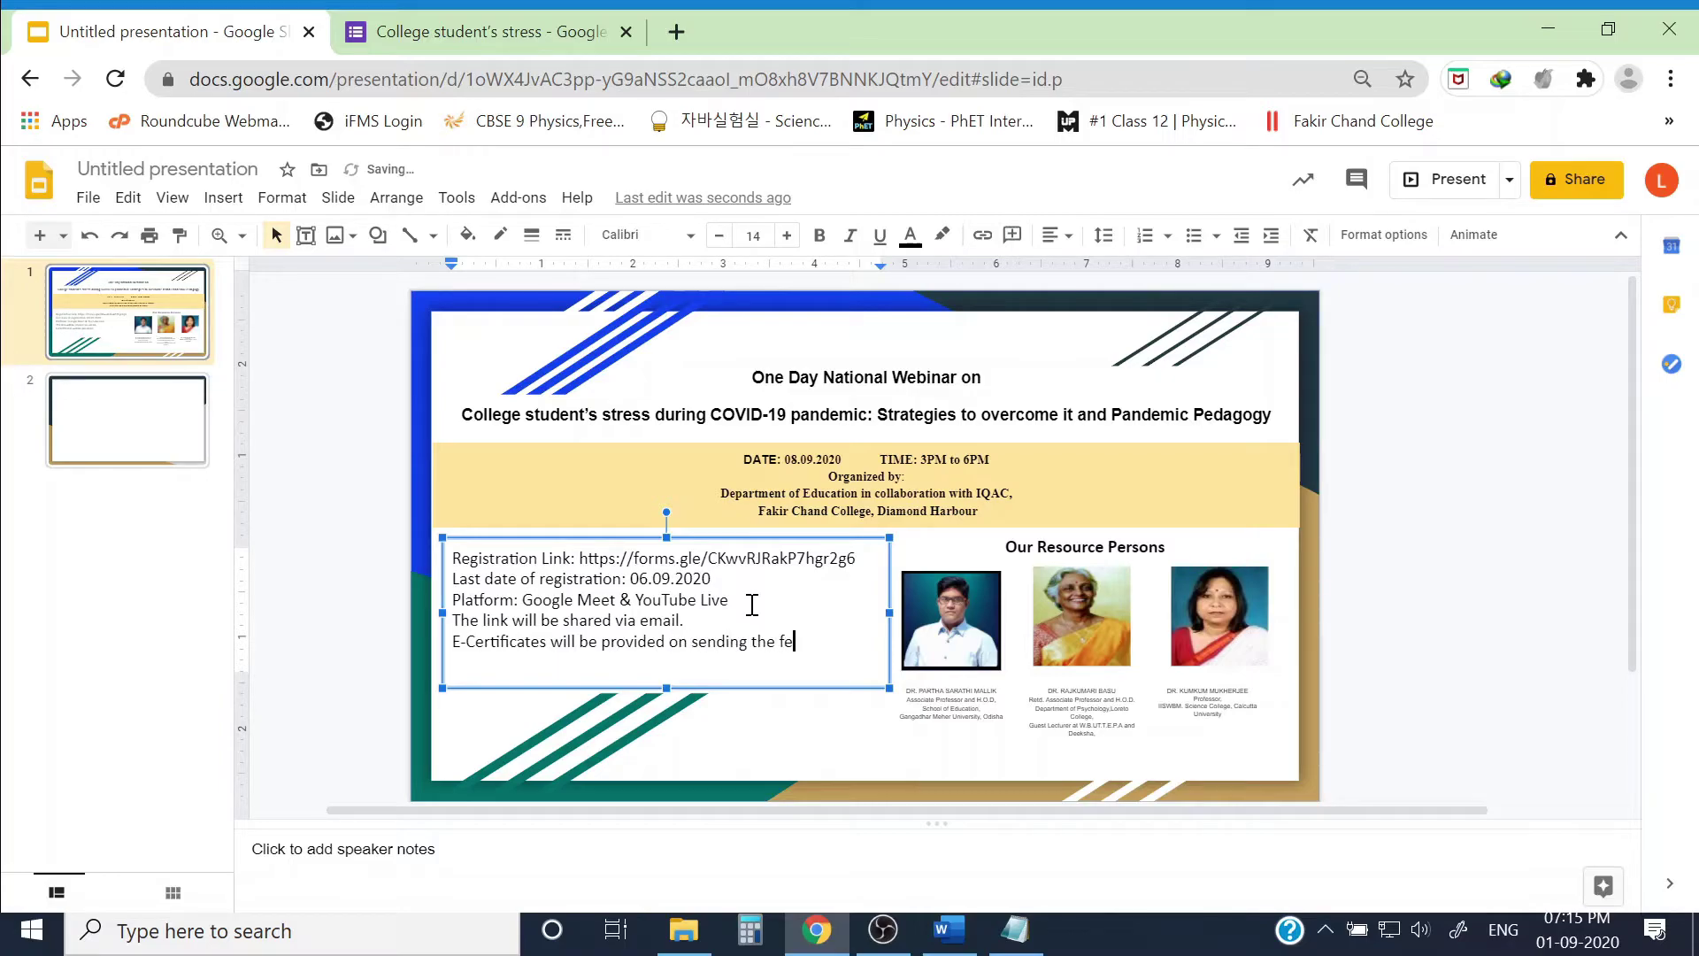
{"action": "type", "text": "edback form."}
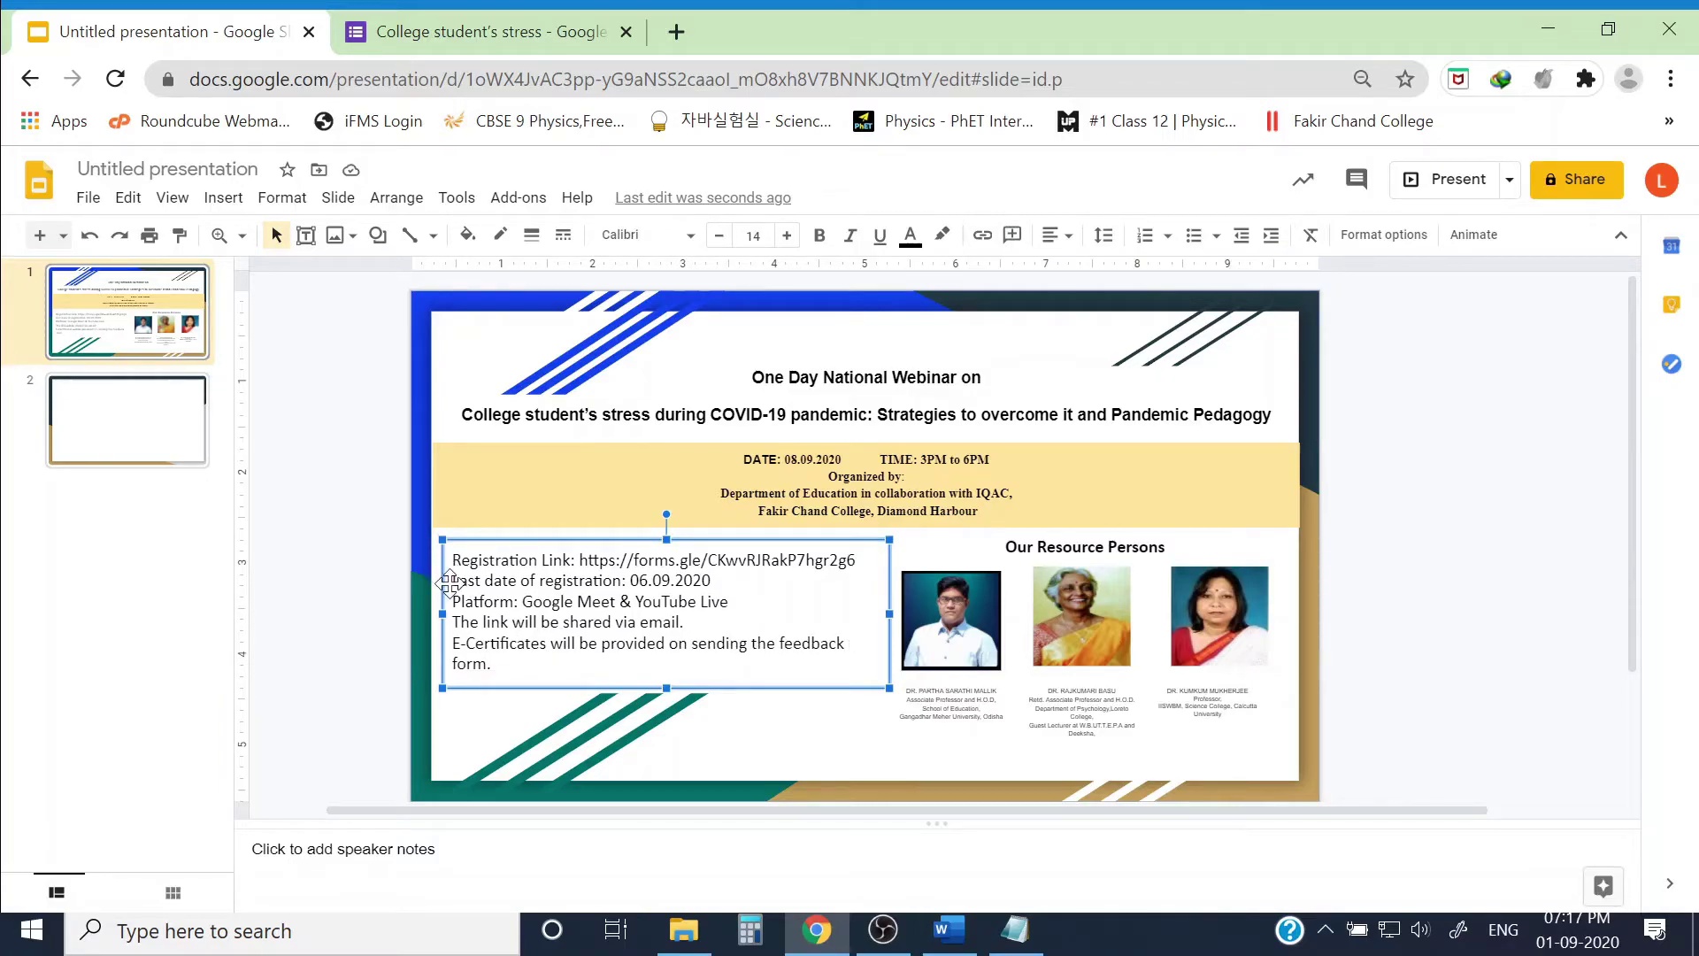
Step: Colour the last-date-of-registration line red and the registration URL blue
{"action": "triple_click", "coordinate": [549, 579]}
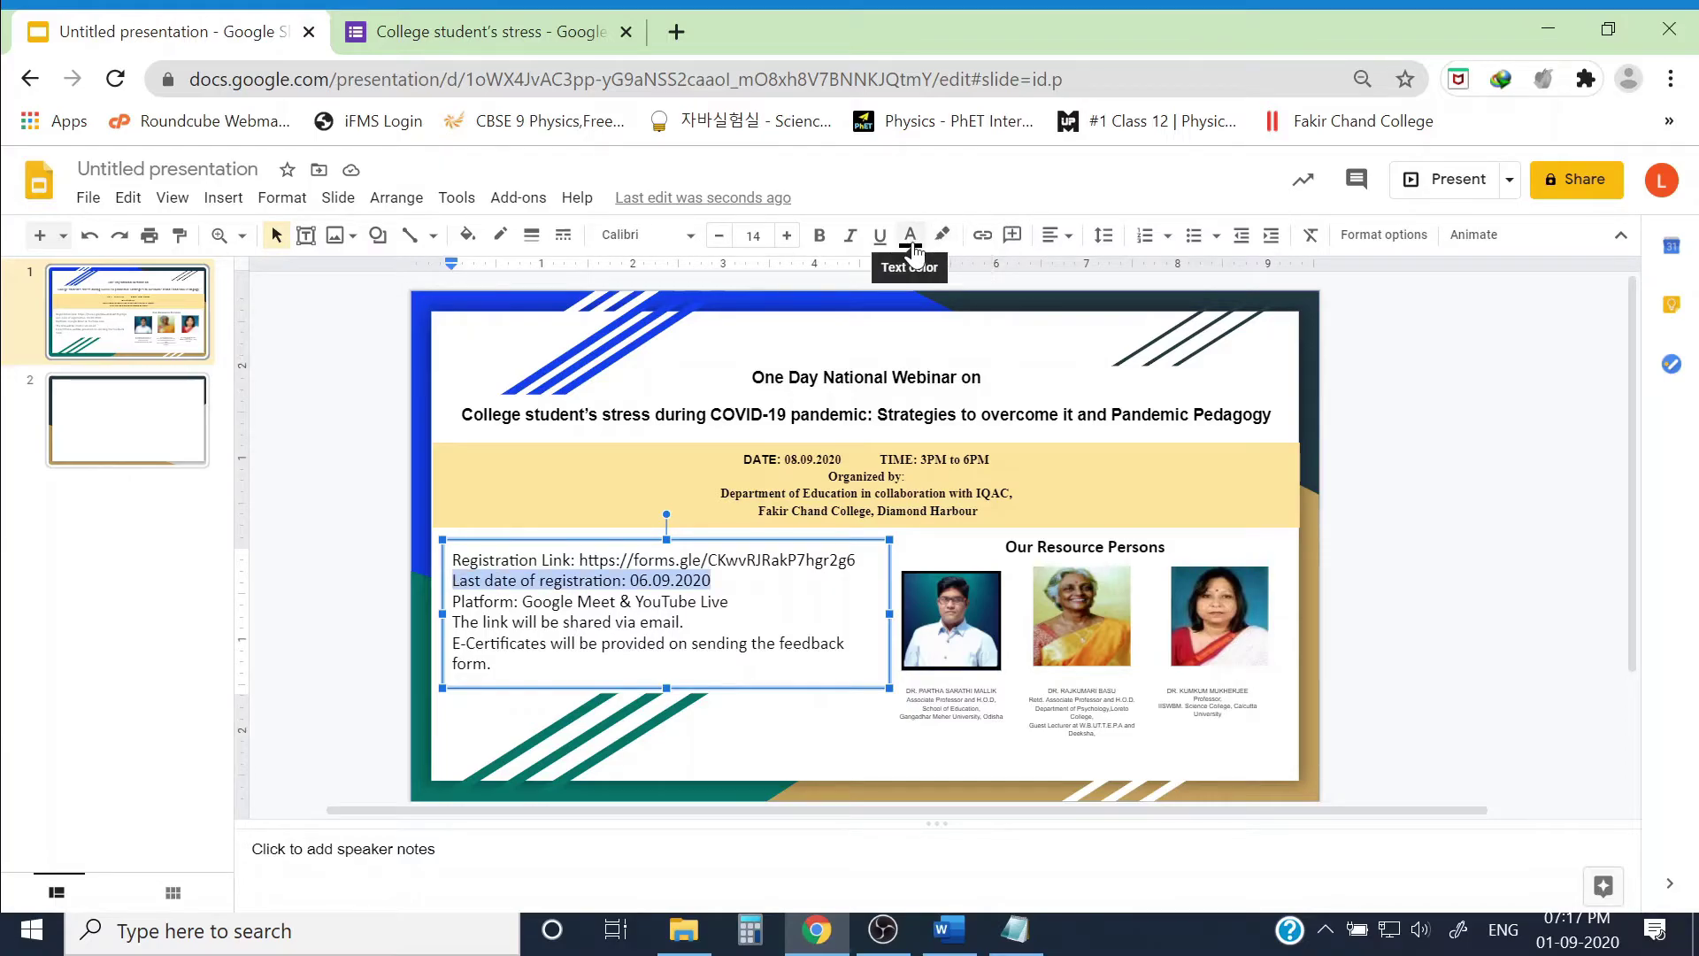
{"action": "left_click", "coordinate": [910, 235]}
{"action": "left_click", "coordinate": [940, 293]}
{"action": "left_click", "coordinate": [821, 599]}
{"action": "left_click_drag", "start_coordinate": [856, 559], "coordinate": [580, 559]}
{"action": "left_click", "coordinate": [910, 236]}
{"action": "left_click", "coordinate": [1064, 376]}
{"action": "left_click", "coordinate": [740, 618]}
{"action": "key", "text": "ctrl+a"}
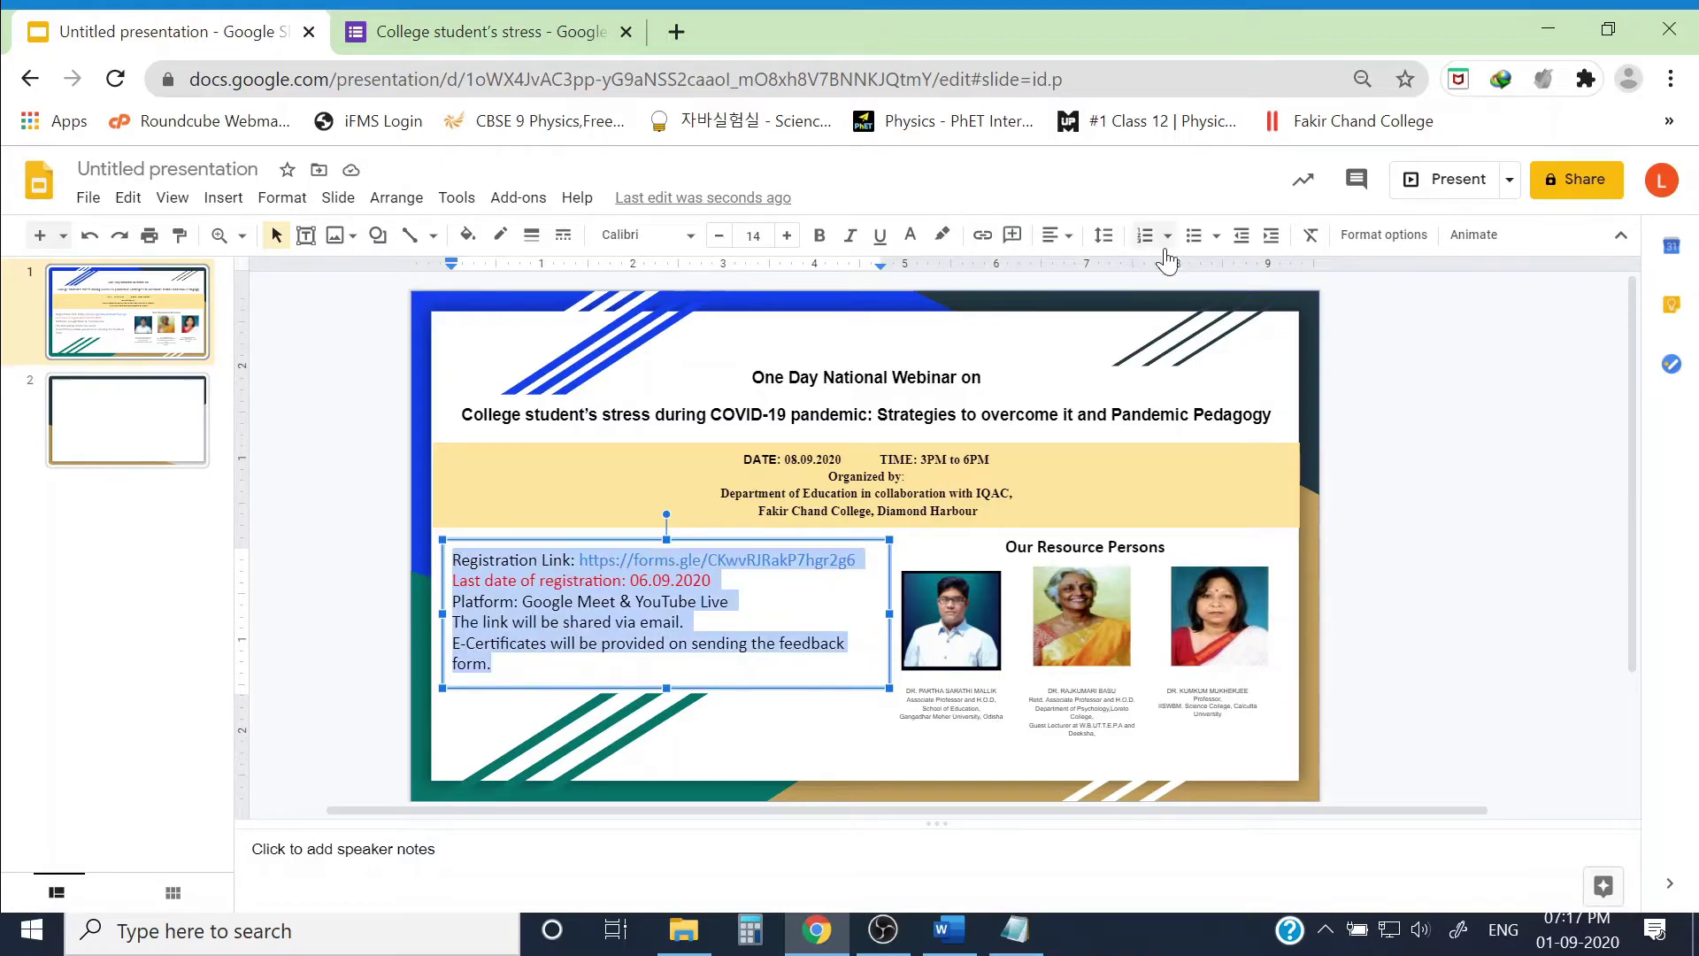
Step: Bullet every registration line, then resize and reposition the text box
{"action": "left_click", "coordinate": [1193, 235]}
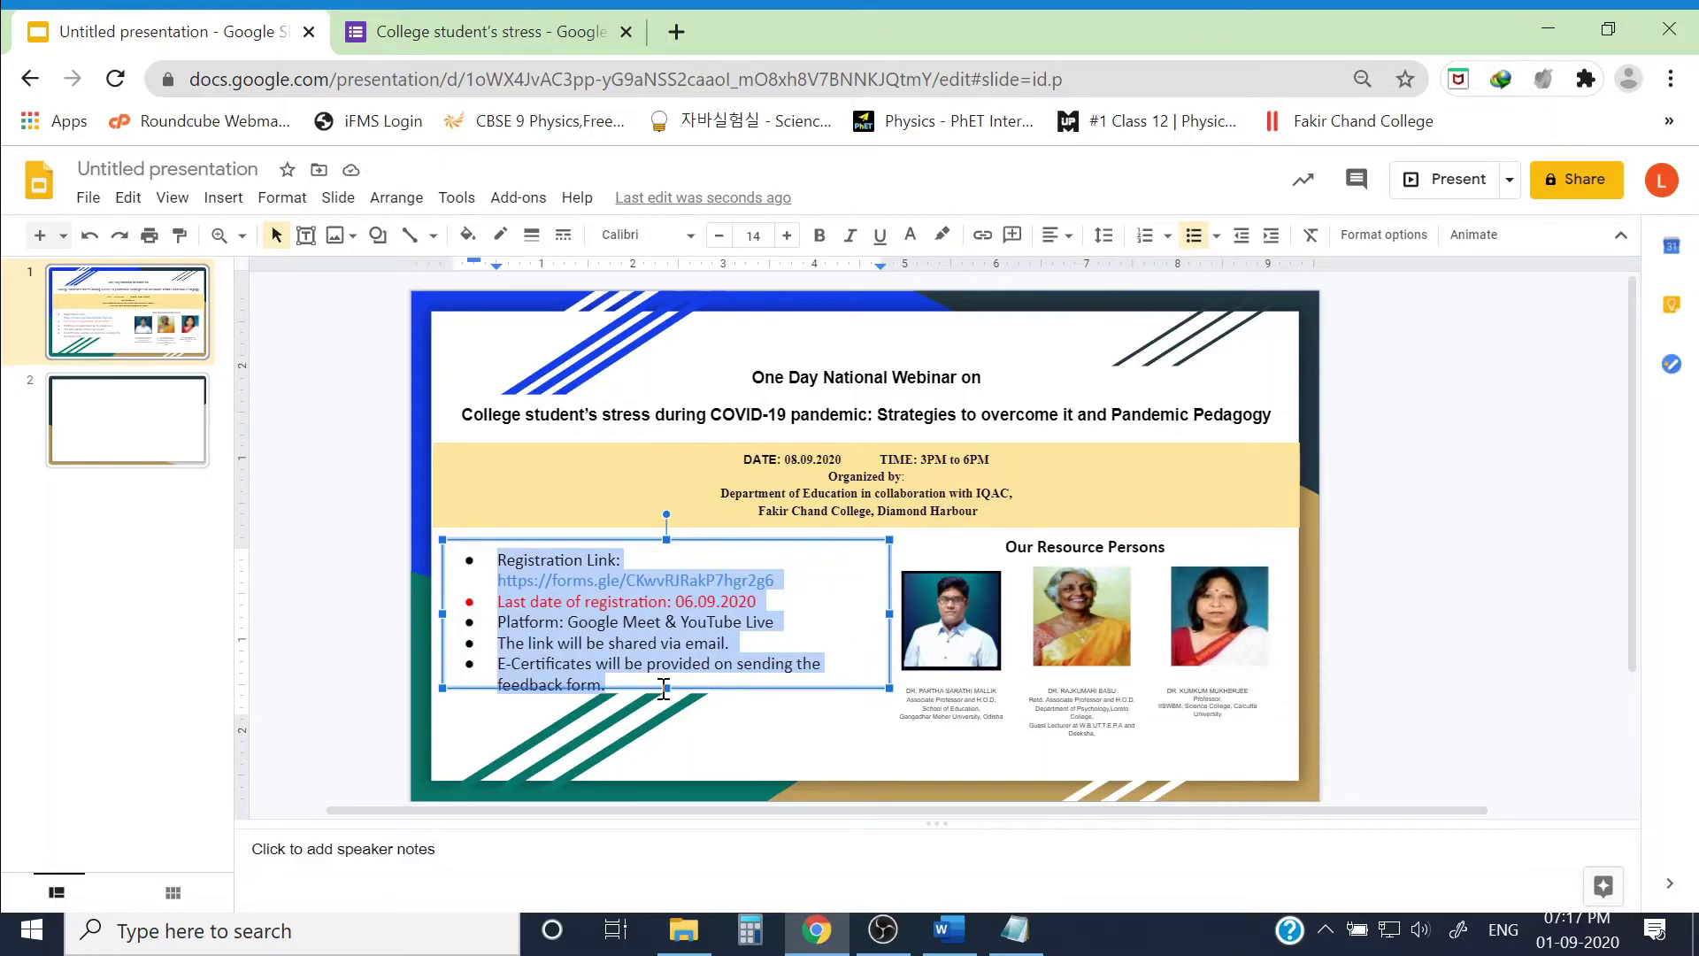
{"action": "left_click_drag", "start_coordinate": [665, 687], "coordinate": [666, 709]}
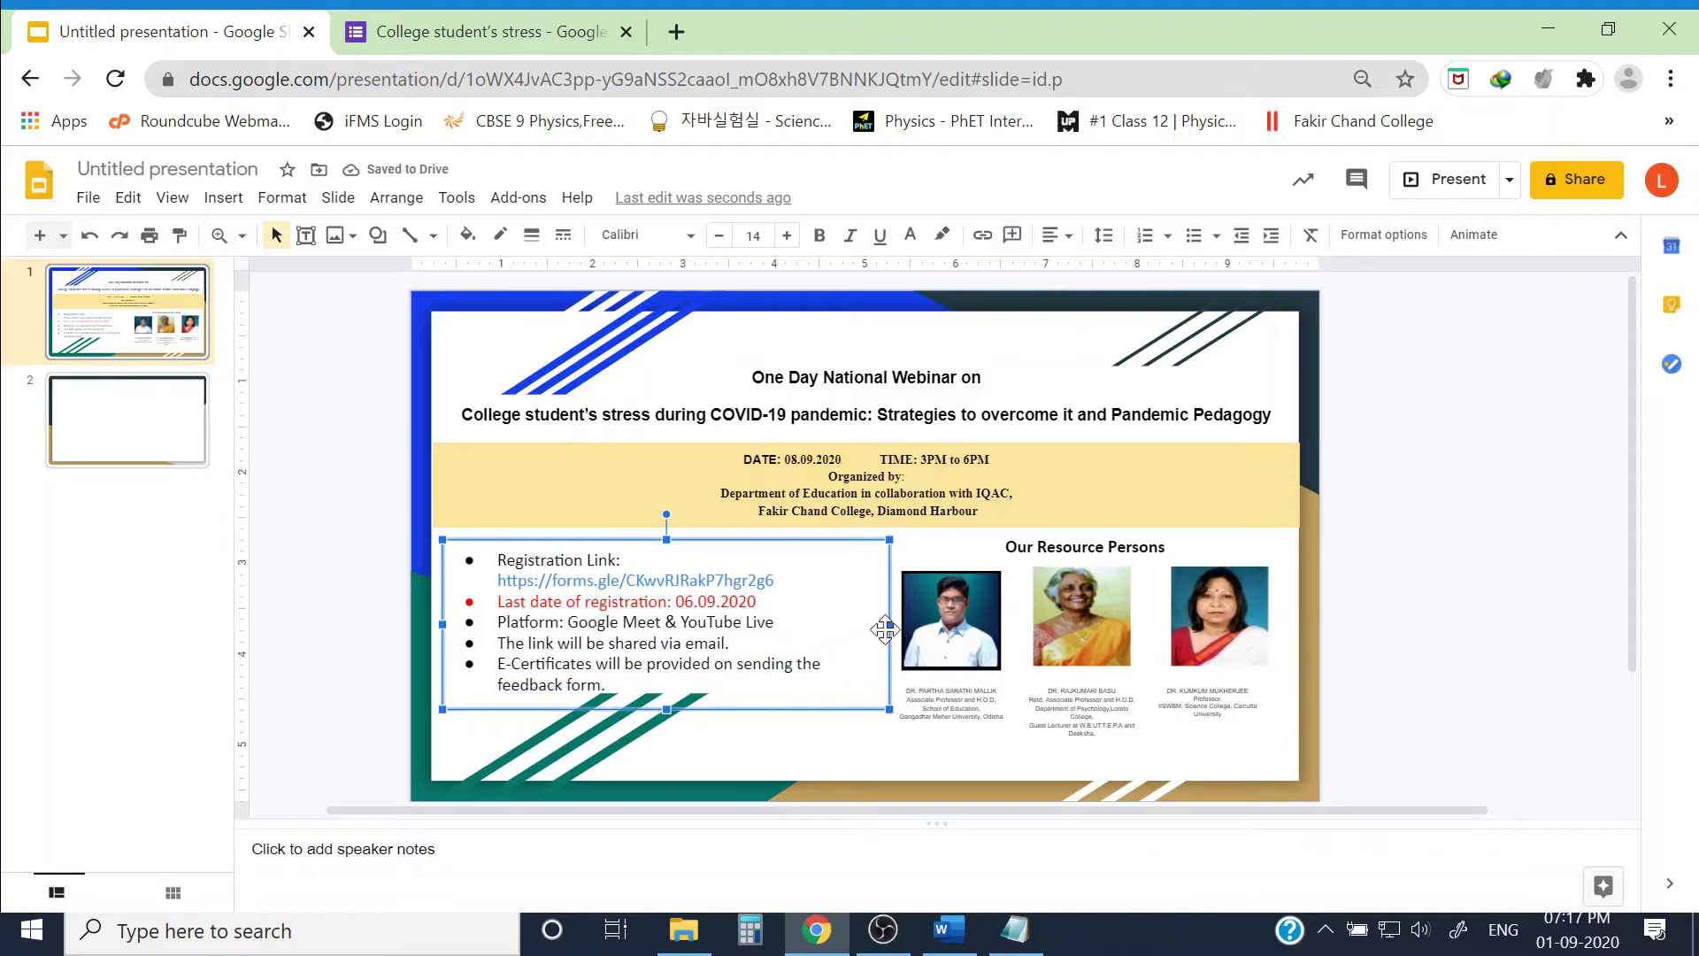
{"action": "left_click_drag", "start_coordinate": [890, 613], "coordinate": [853, 624]}
{"action": "left_click_drag", "start_coordinate": [444, 625], "coordinate": [458, 626]}
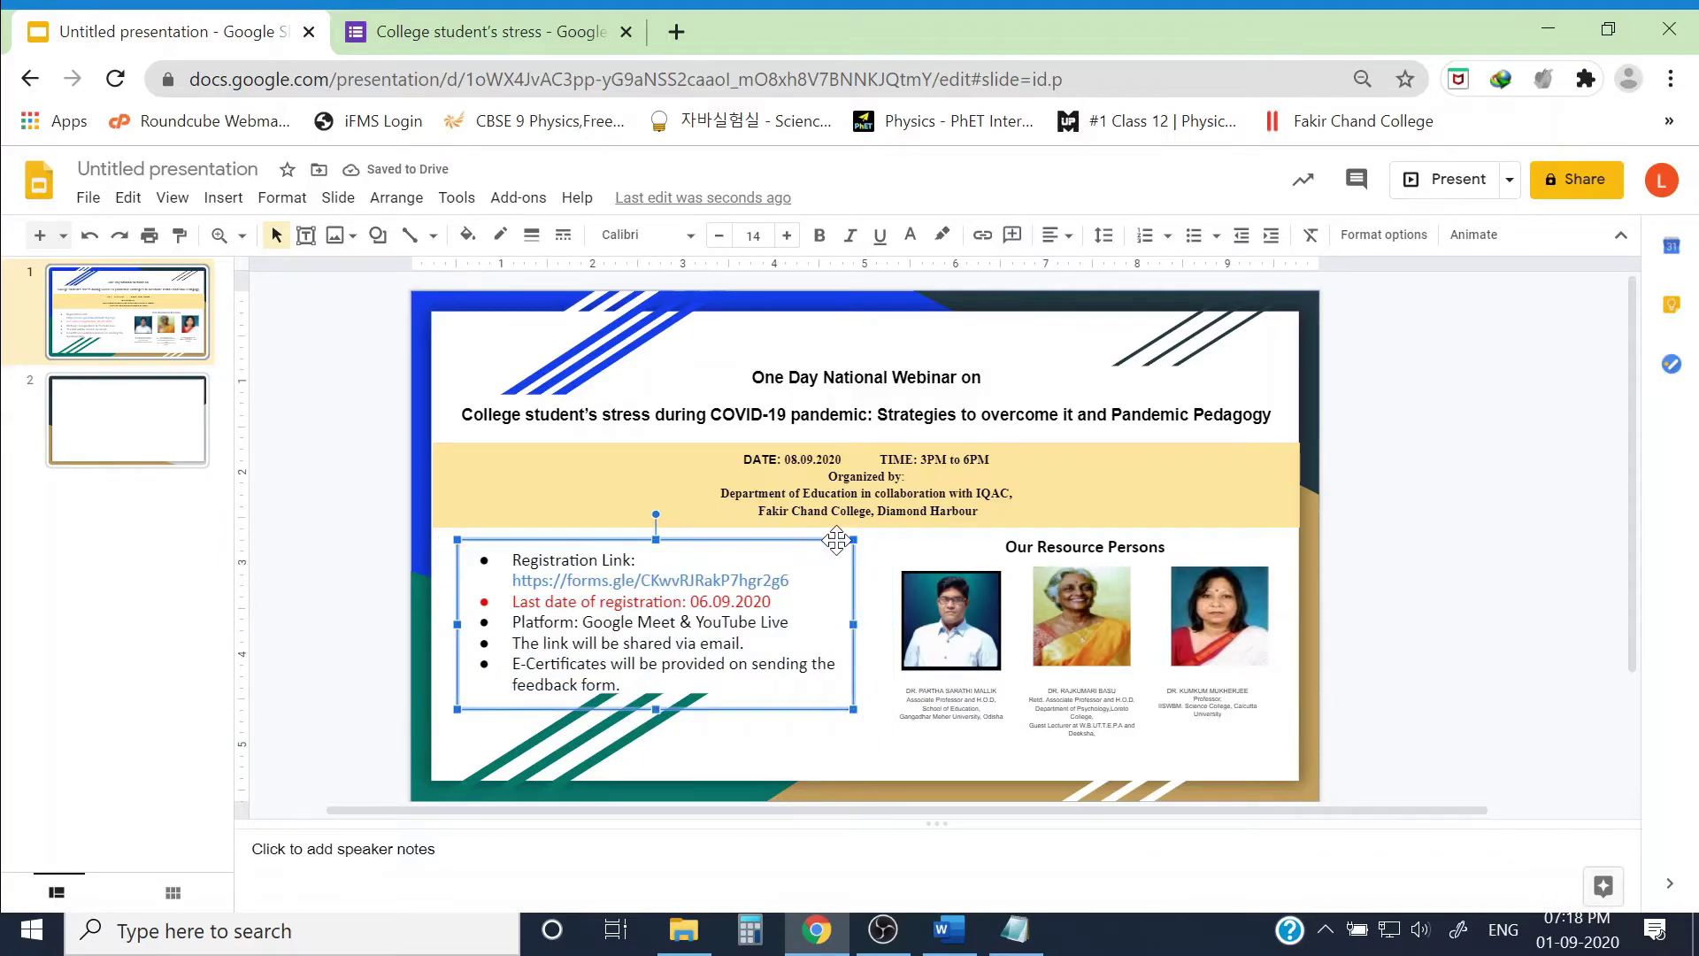
{"action": "left_click_drag", "start_coordinate": [828, 539], "coordinate": [843, 554]}
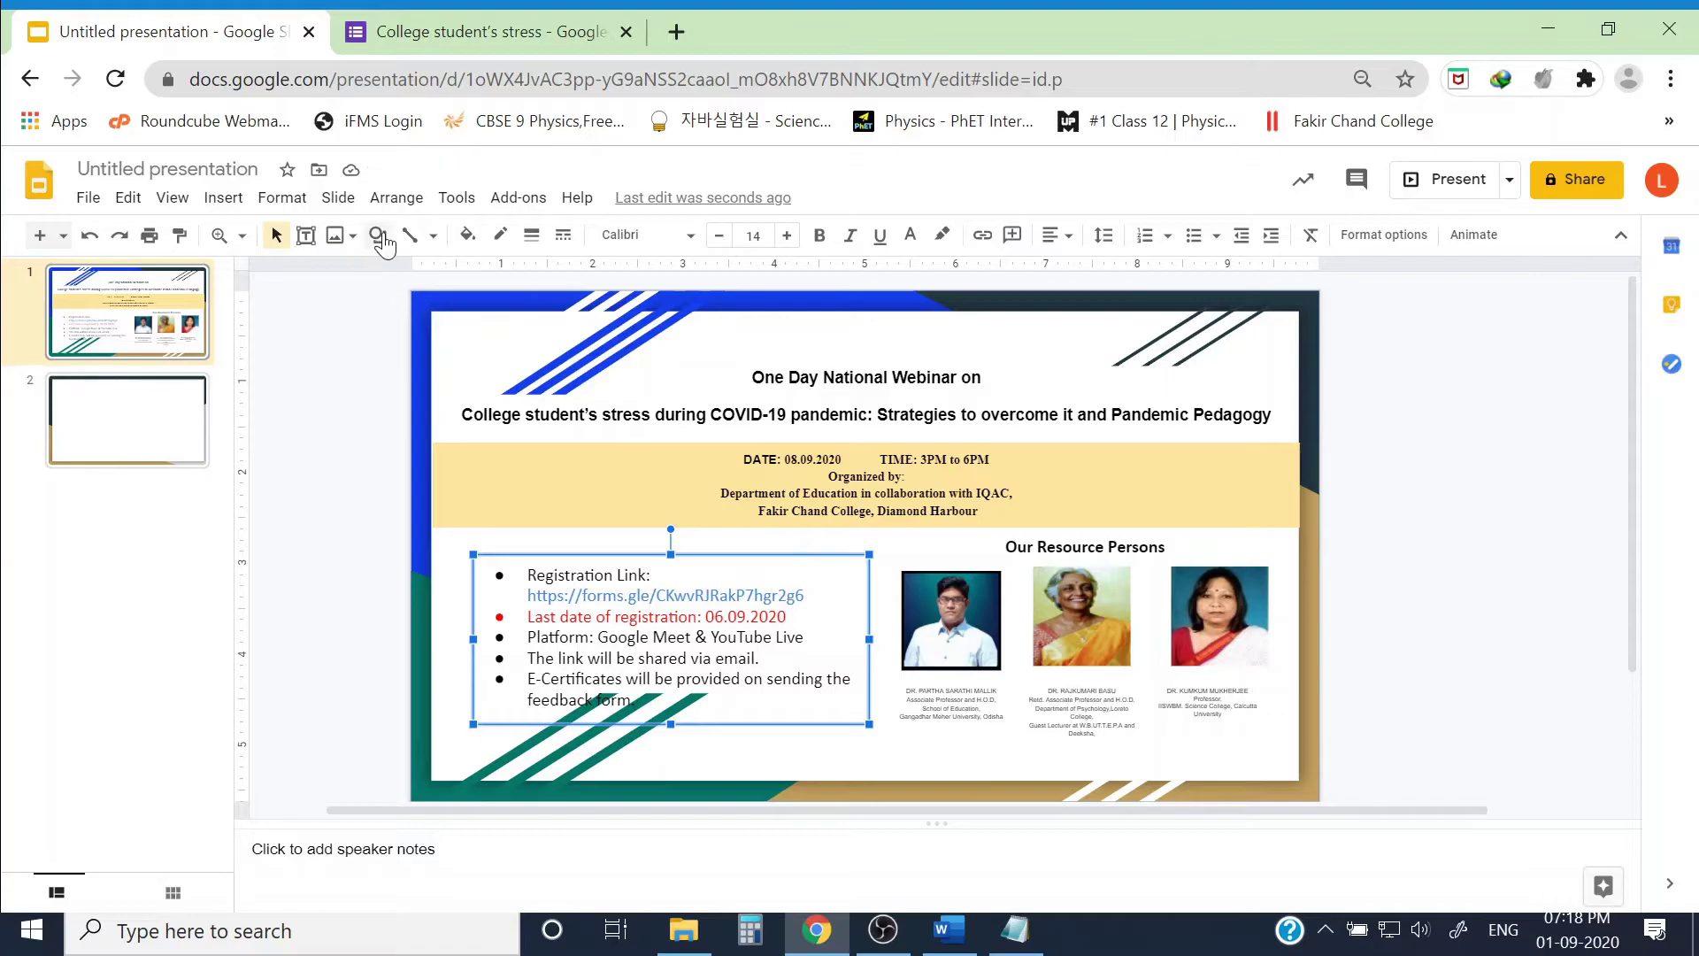
Step: Fill the box green, widen it to the left, and bold the registration URL
{"action": "left_click", "coordinate": [466, 234]}
{"action": "left_click", "coordinate": [573, 479]}
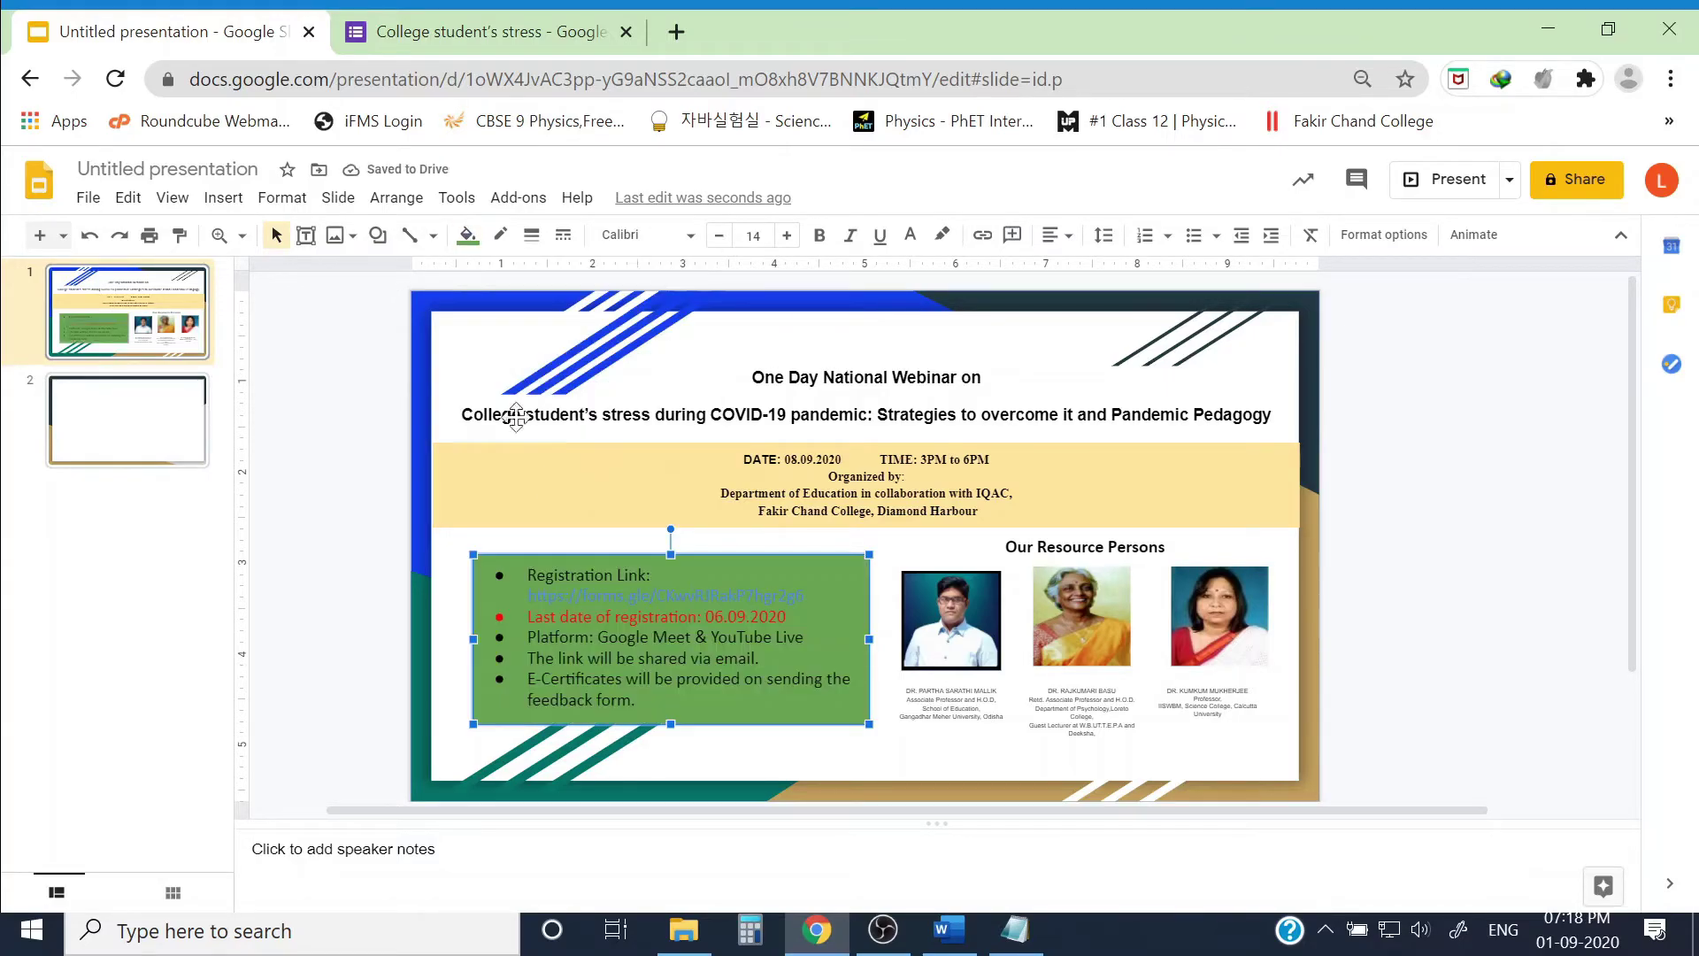
{"action": "left_click", "coordinate": [467, 235]}
{"action": "left_click", "coordinate": [571, 443]}
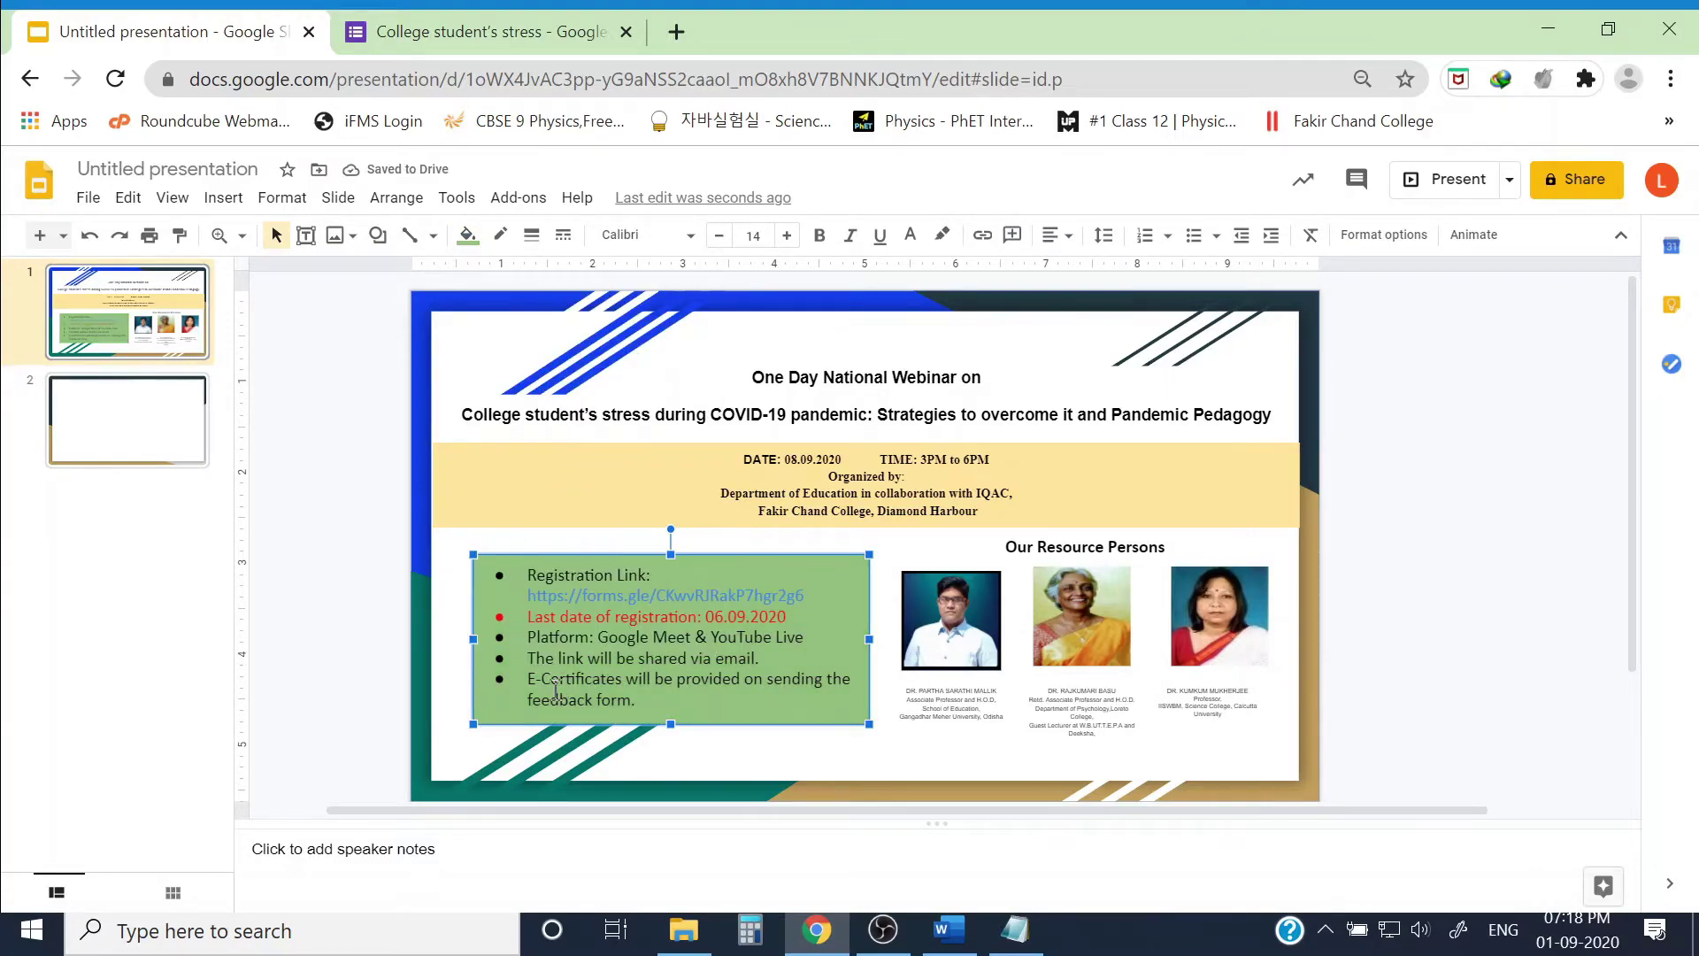
{"action": "left_click_drag", "start_coordinate": [473, 639], "coordinate": [797, 595]}
{"action": "left_click", "coordinate": [633, 579]}
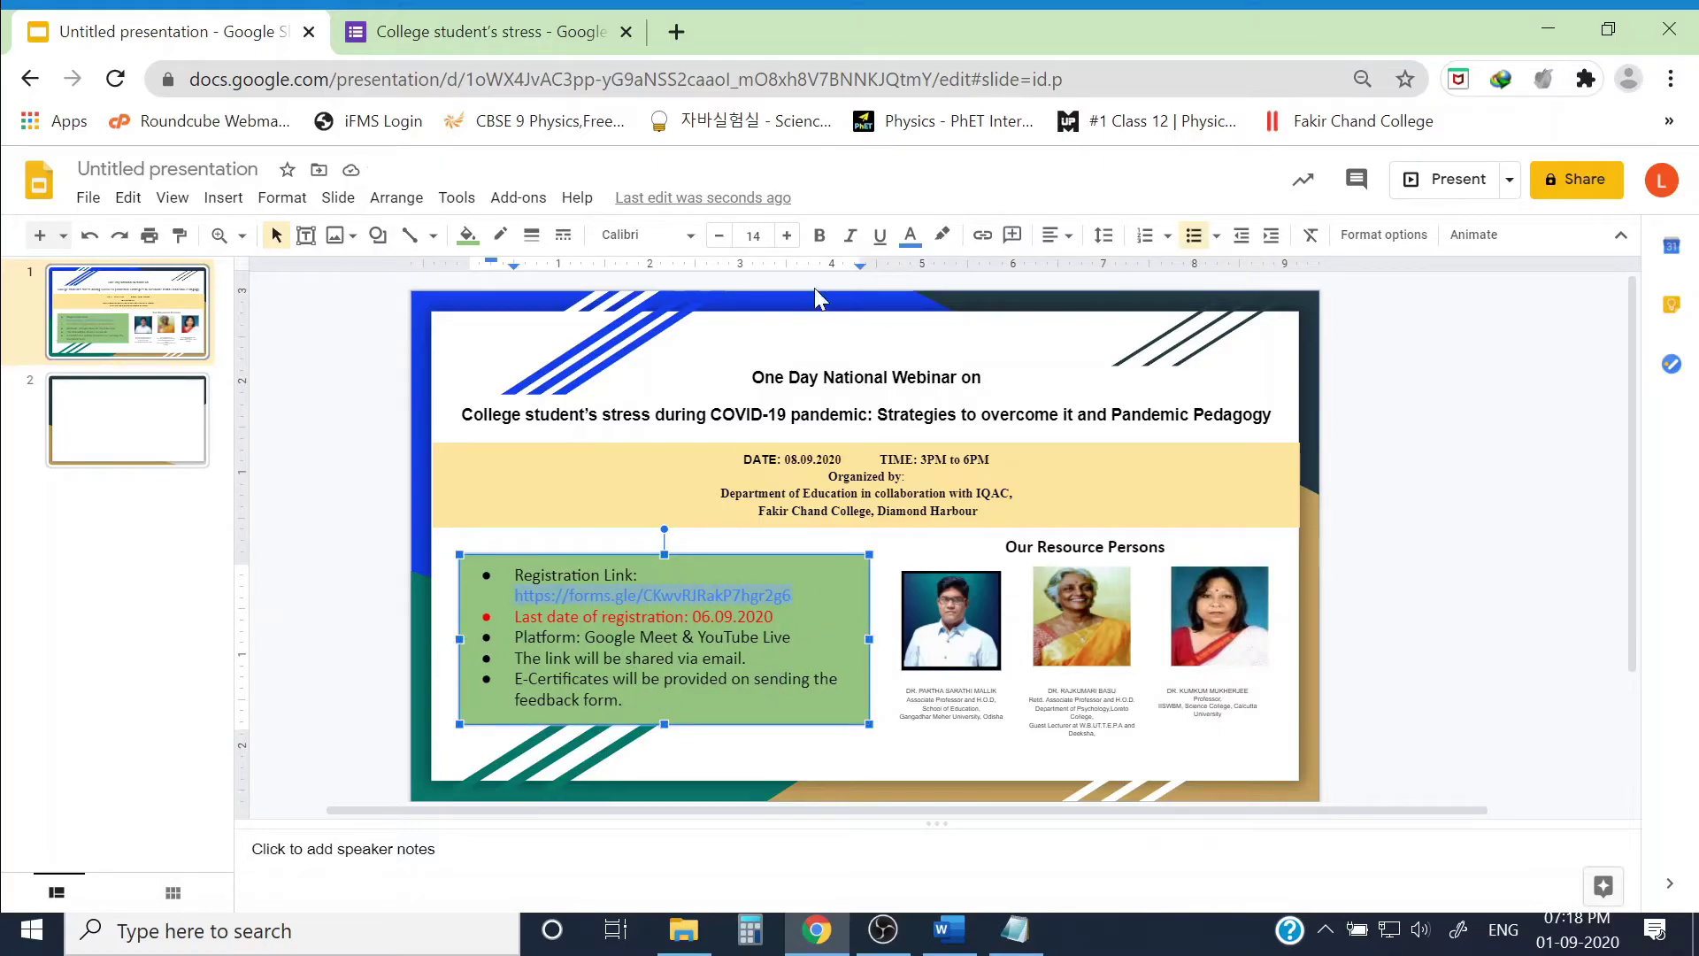
{"action": "left_click", "coordinate": [819, 234]}
{"action": "left_click", "coordinate": [1427, 630]}
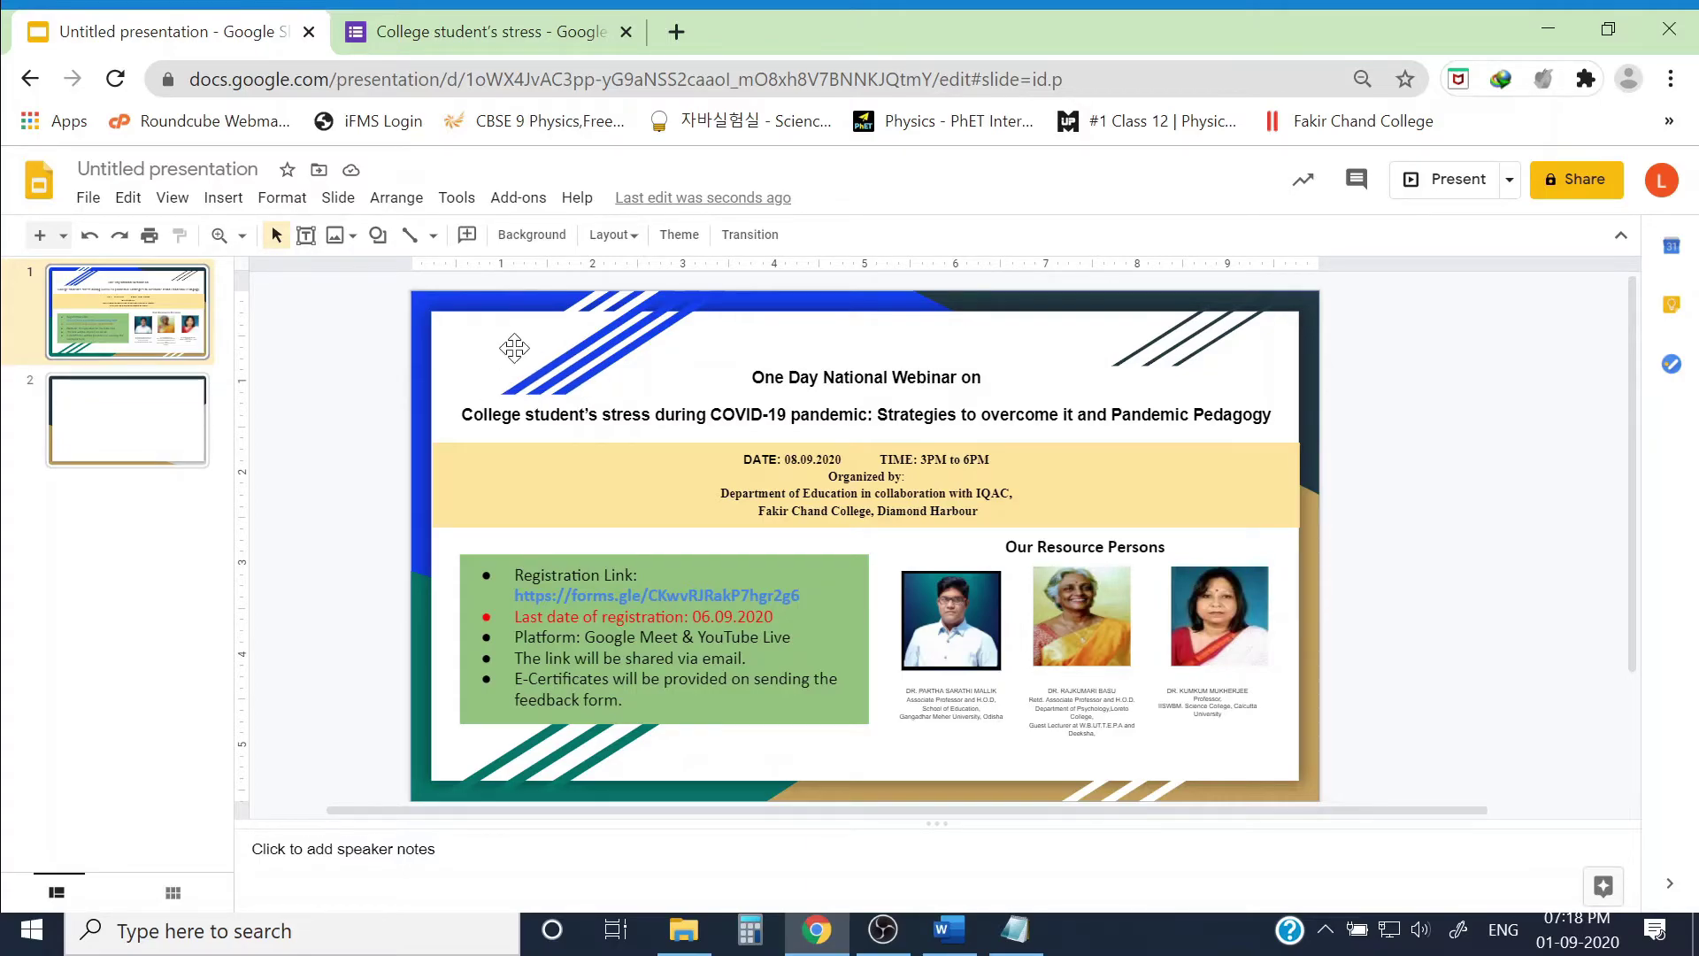
Step: Insert the college logo image and shrink it into the slide's top-left corner
{"action": "left_click", "coordinate": [336, 236]}
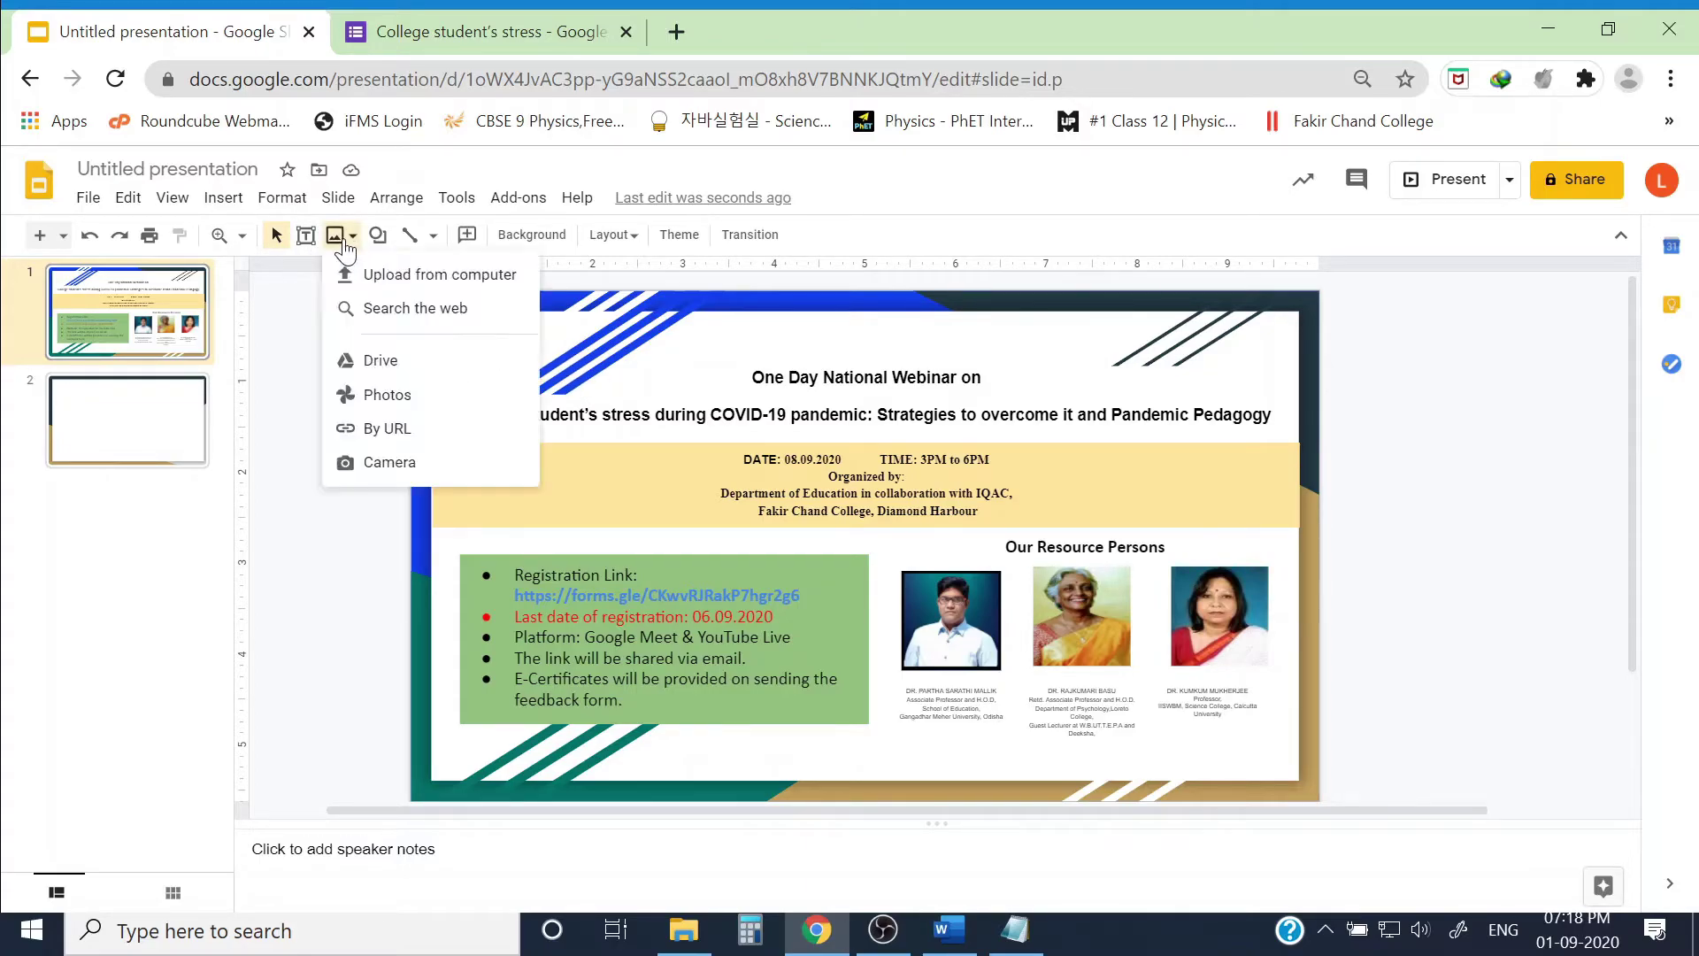
{"action": "left_click", "coordinate": [416, 281]}
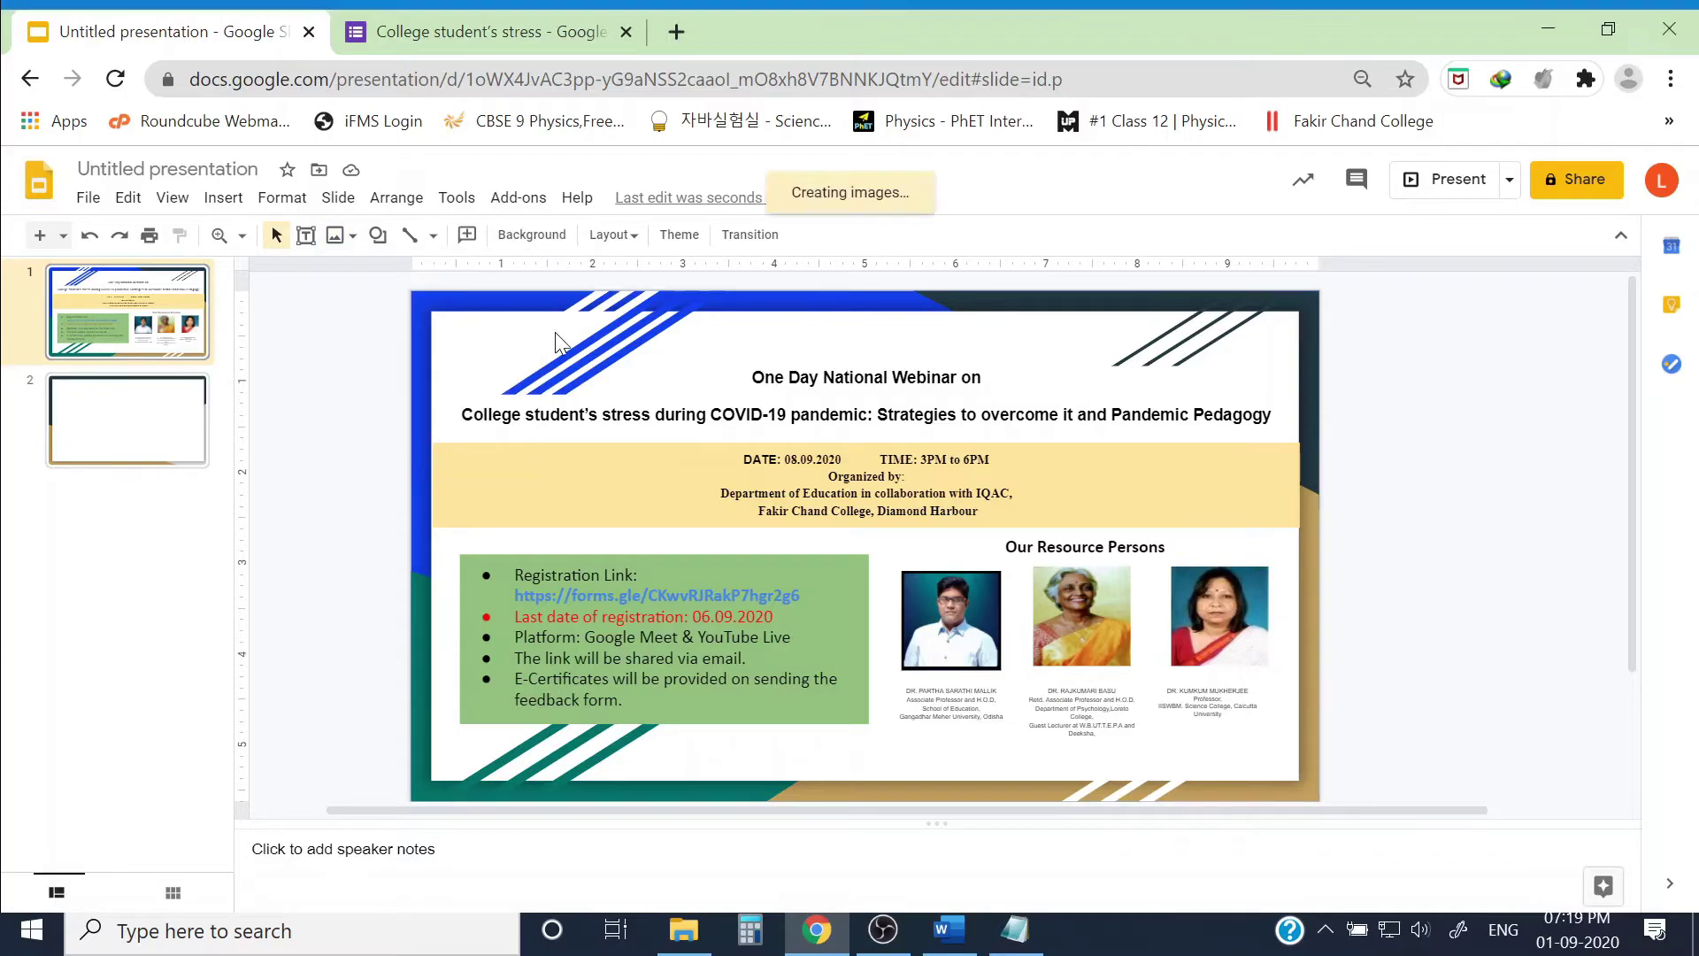
{"action": "left_click_drag", "start_coordinate": [495, 378], "coordinate": [497, 377]}
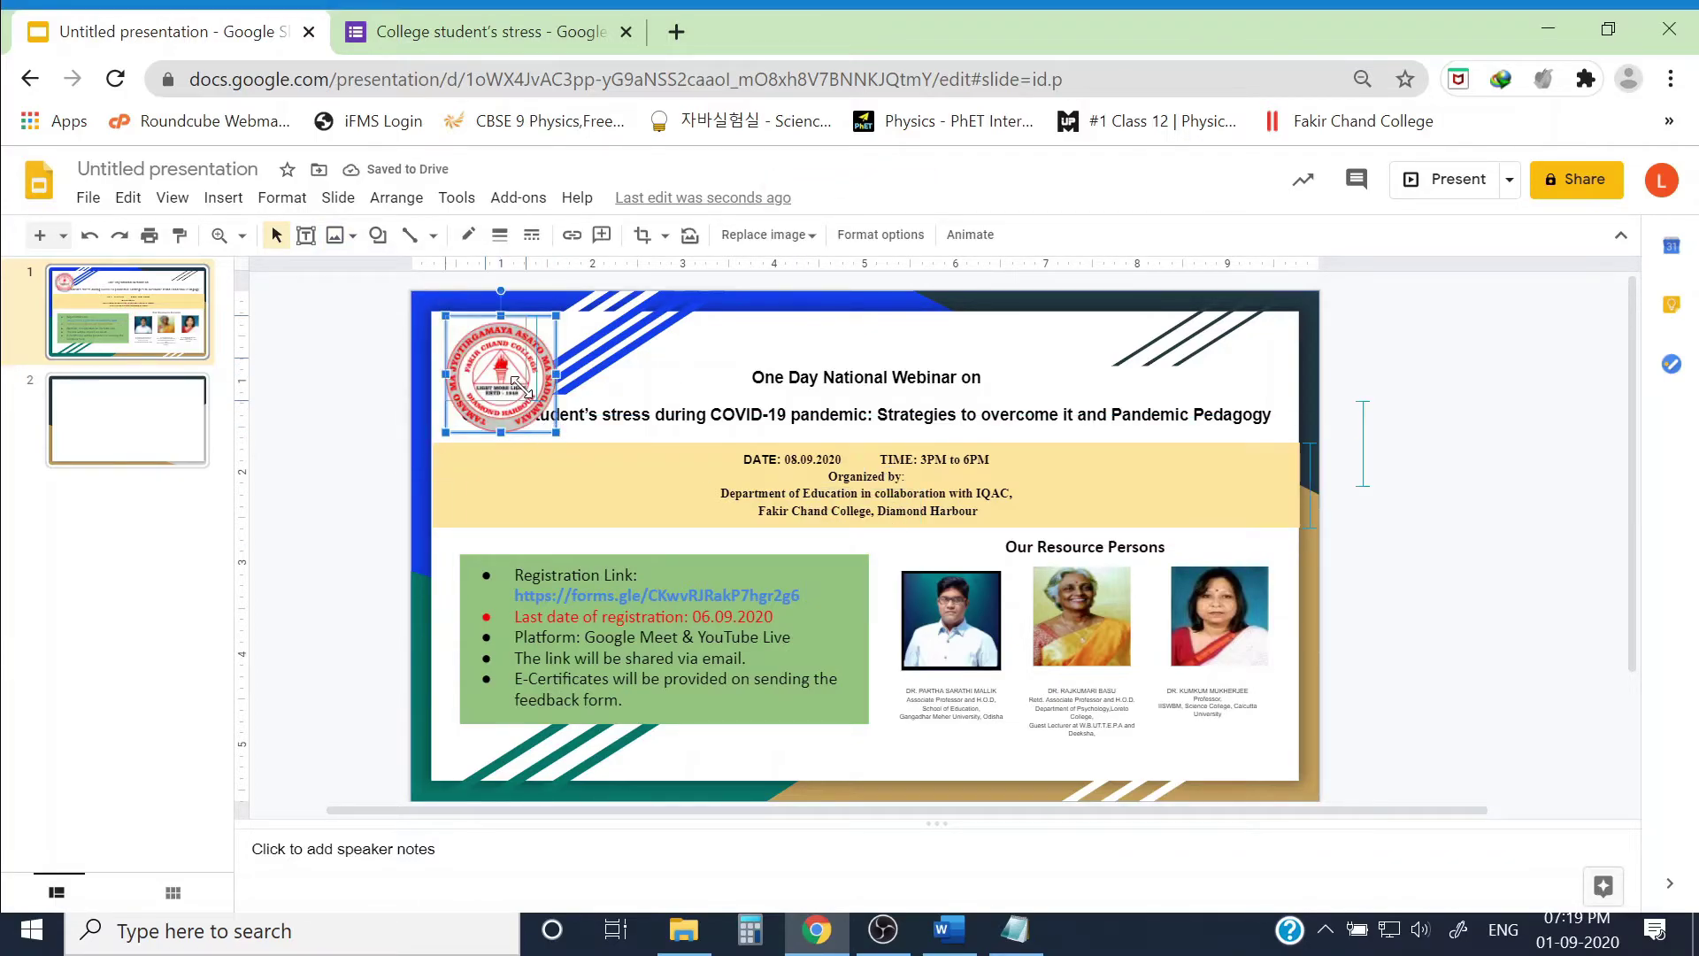
{"action": "left_click_drag", "start_coordinate": [555, 424], "coordinate": [482, 371]}
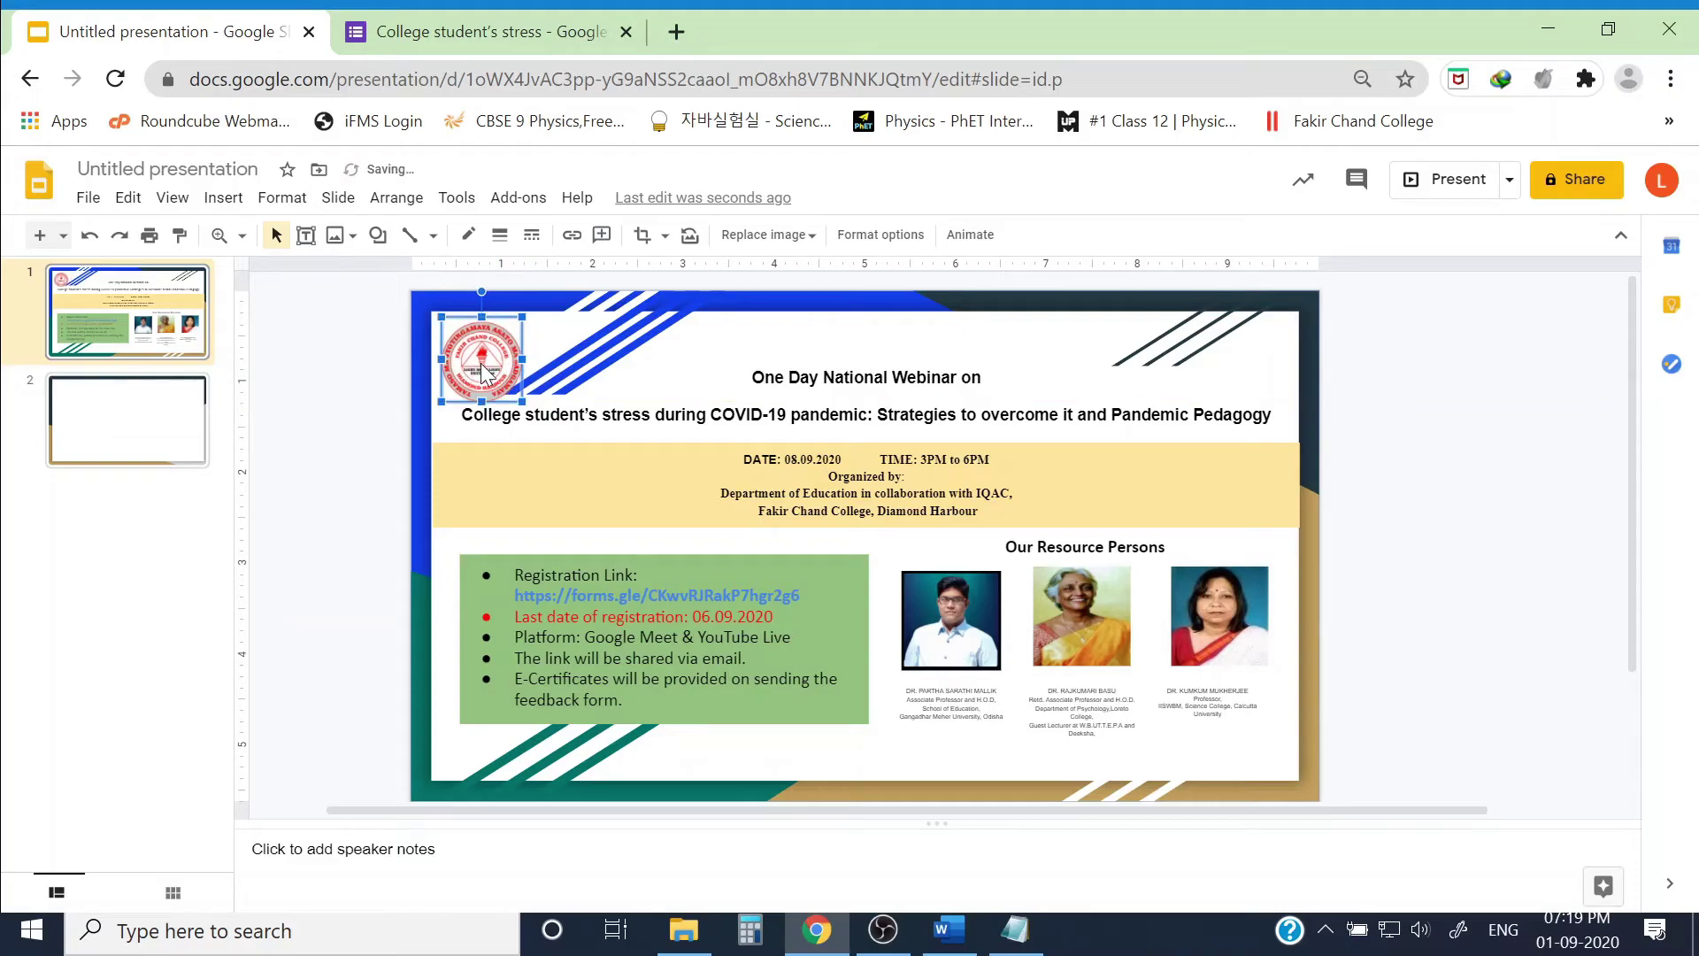
{"action": "left_click", "coordinate": [1319, 457]}
{"action": "left_click", "coordinate": [482, 358]}
{"action": "key", "text": "Up"}
{"action": "key", "text": "Up"}
{"action": "key", "text": "Up"}
{"action": "key", "text": "Up"}
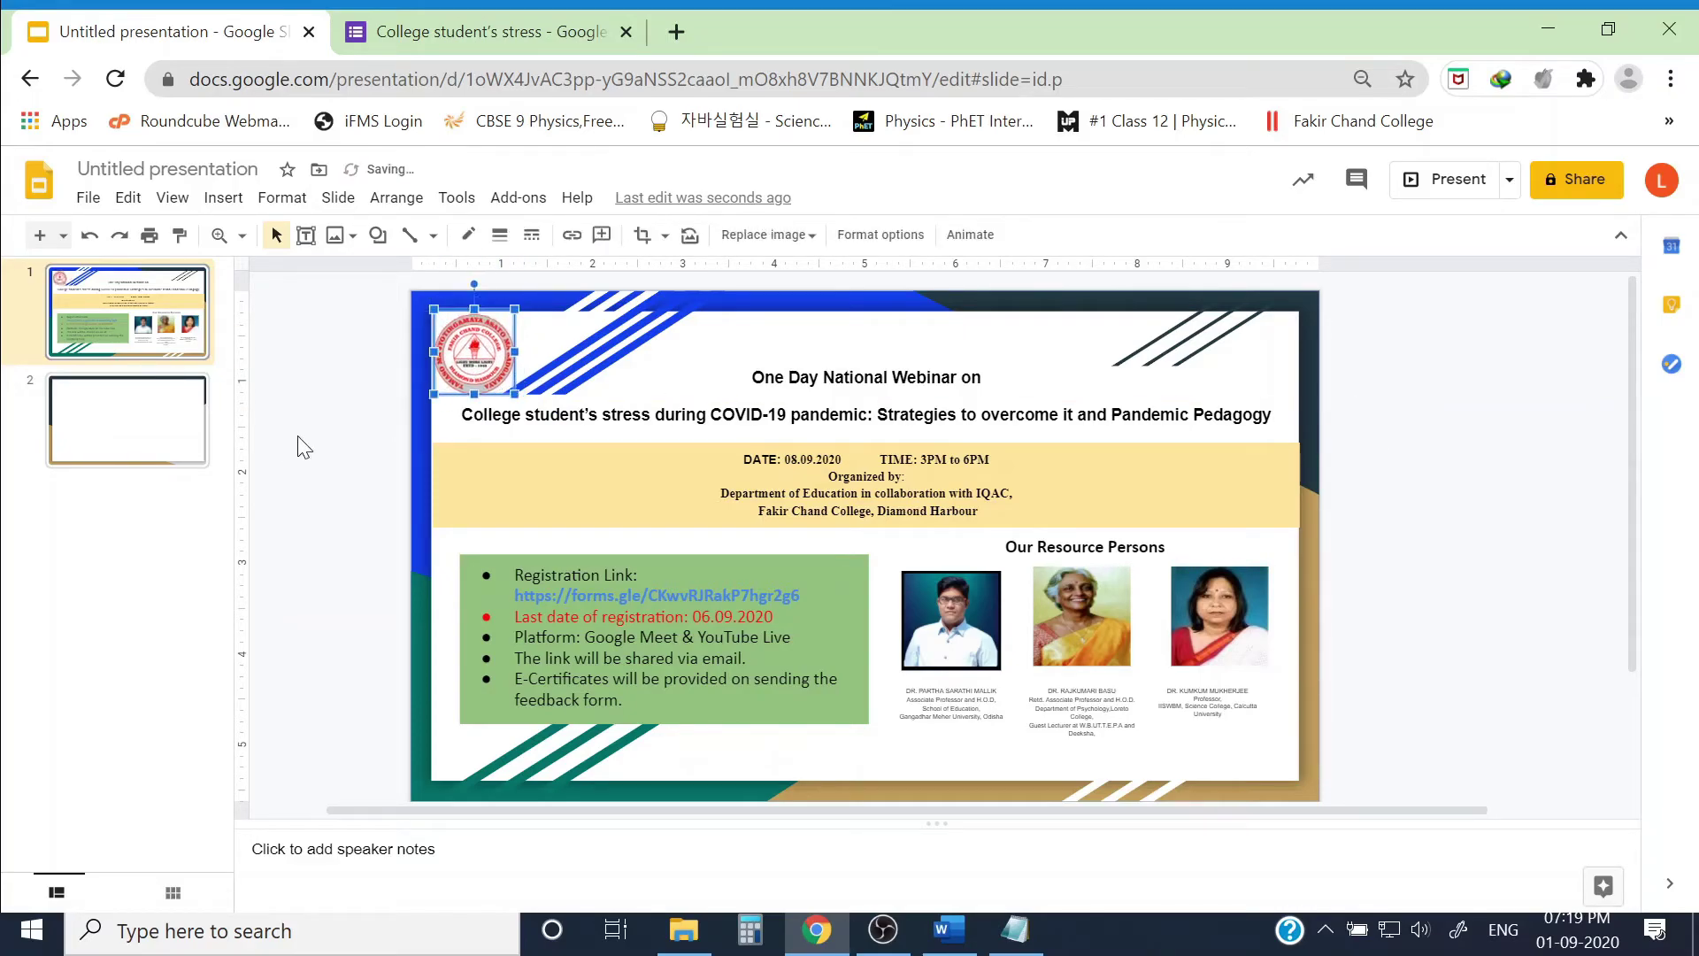
{"action": "left_click_drag", "start_coordinate": [467, 352], "coordinate": [466, 355]}
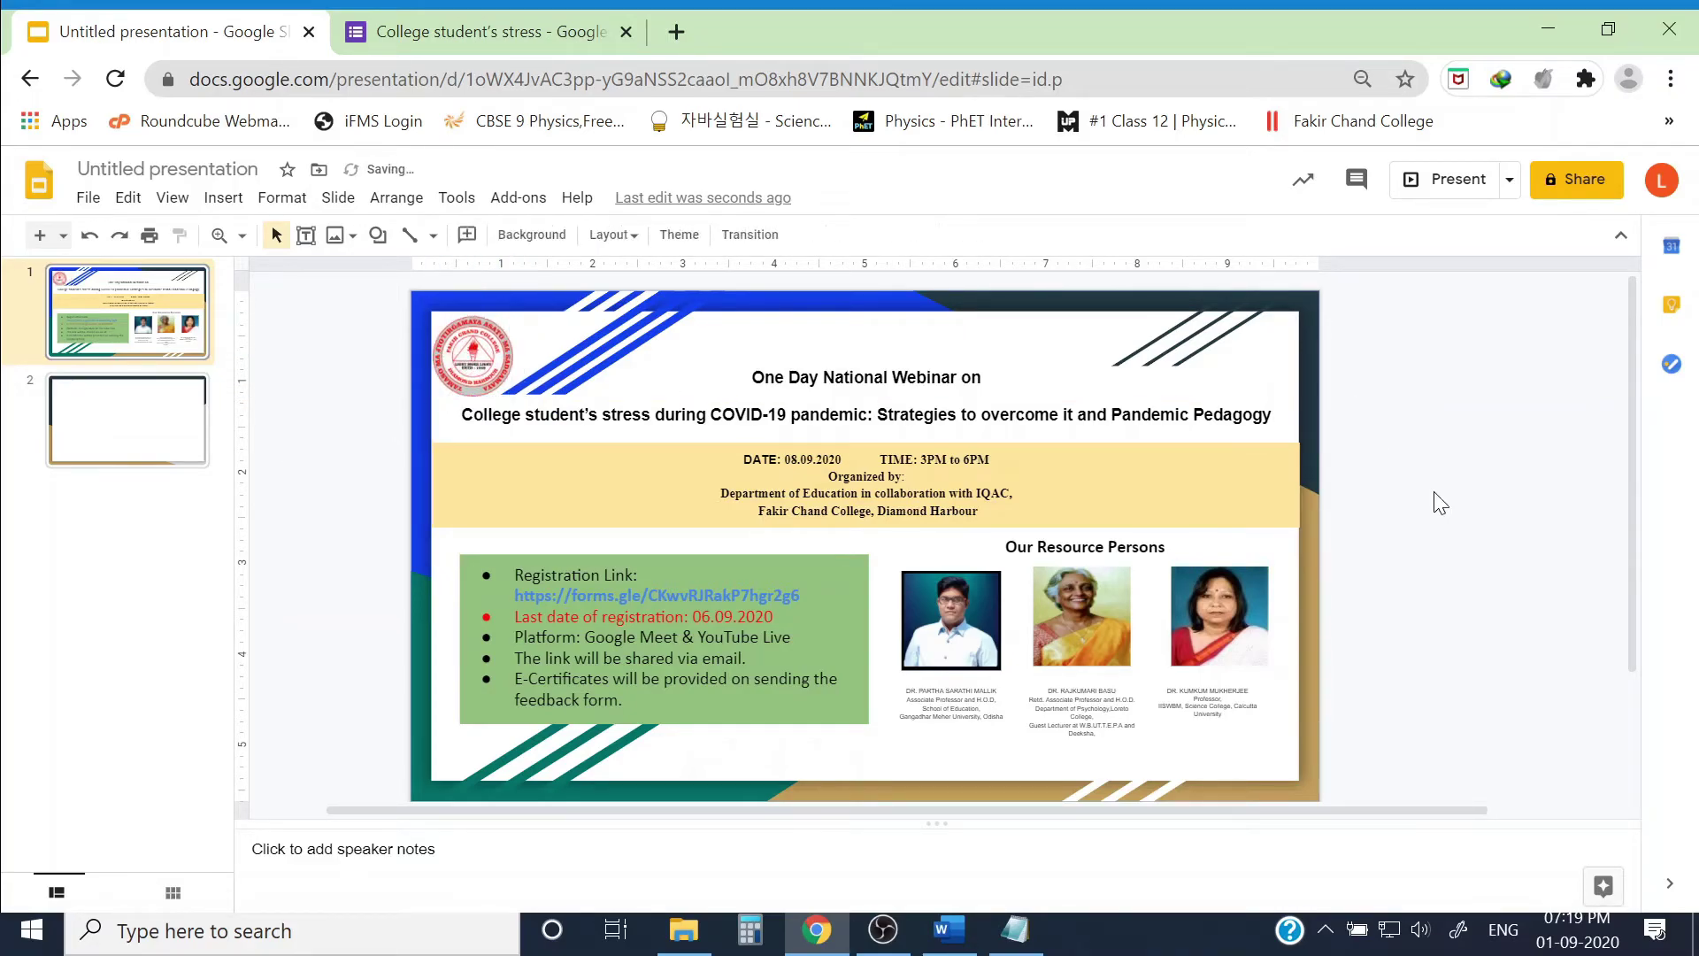
{"action": "left_click", "coordinate": [1456, 549]}
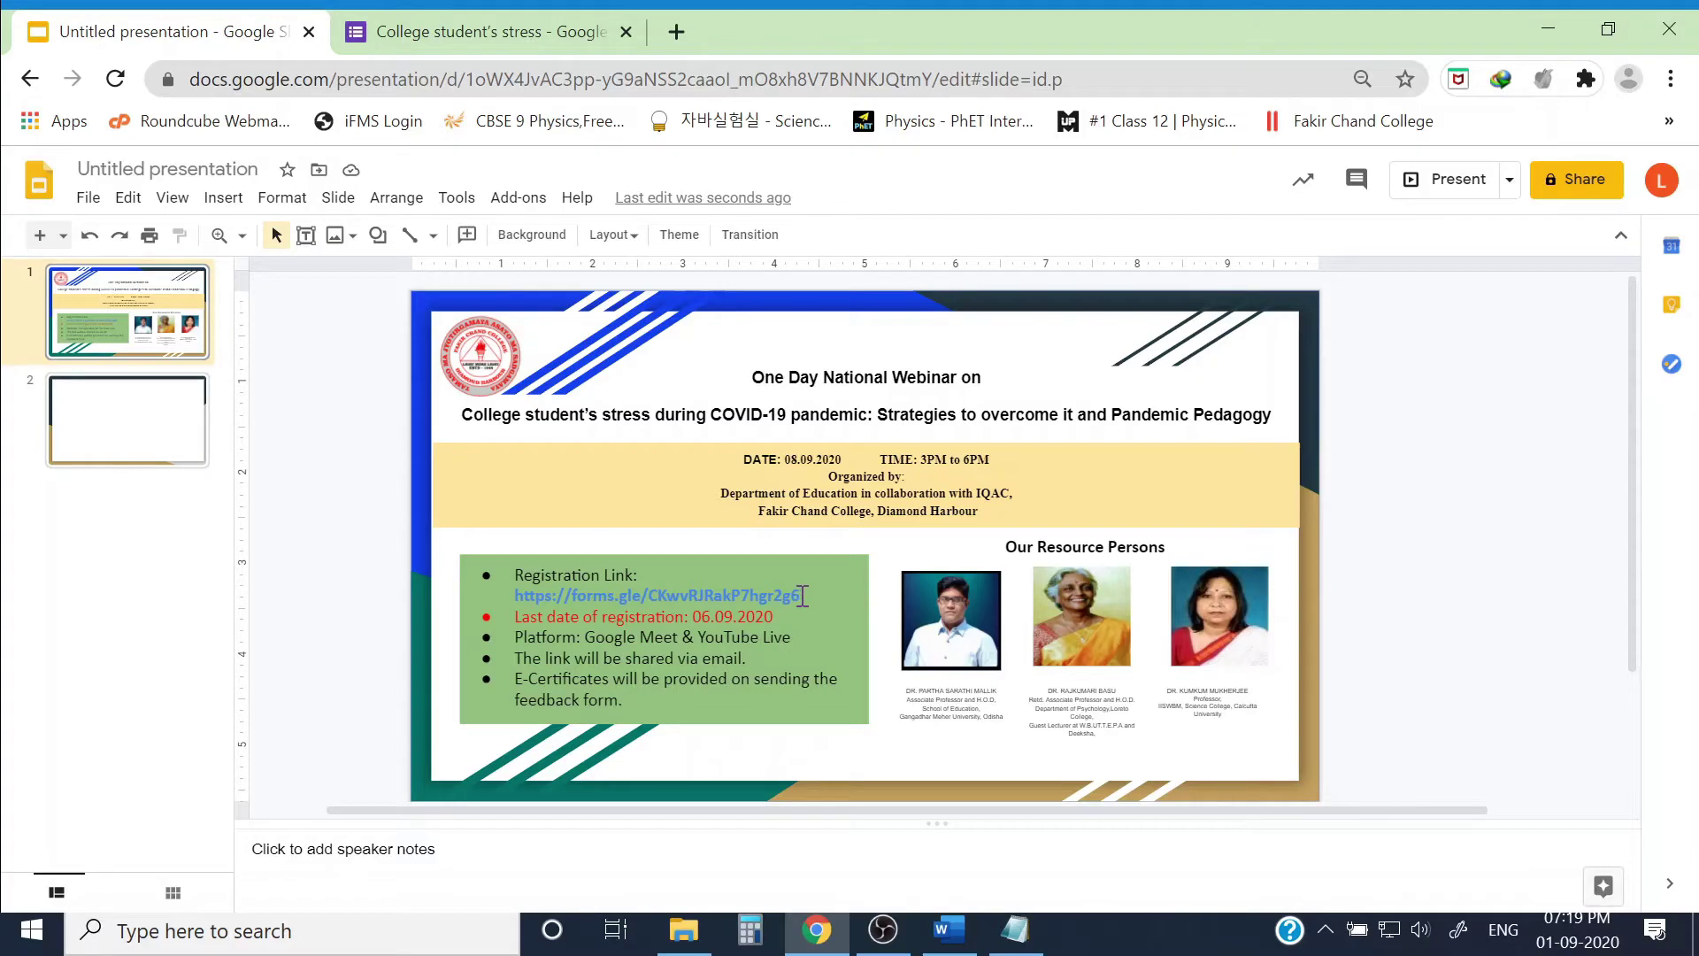
Step: Search for a QR code generator in a new browser tab
{"action": "left_click", "coordinate": [676, 31]}
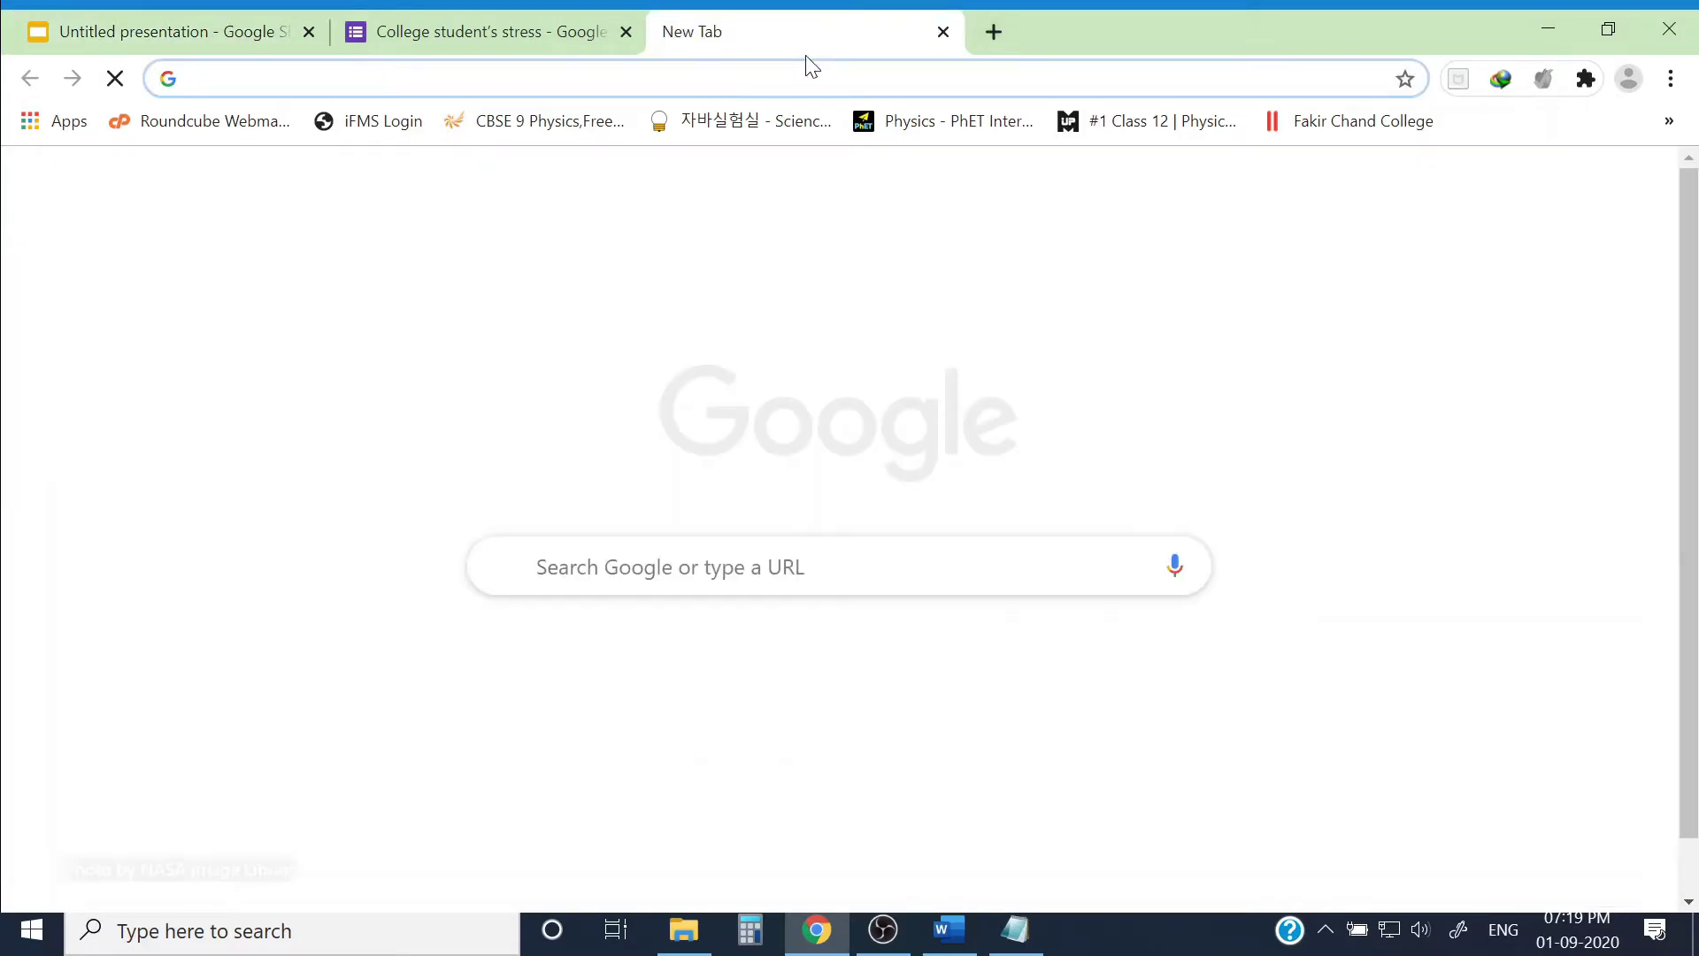
{"action": "type", "text": "qr"}
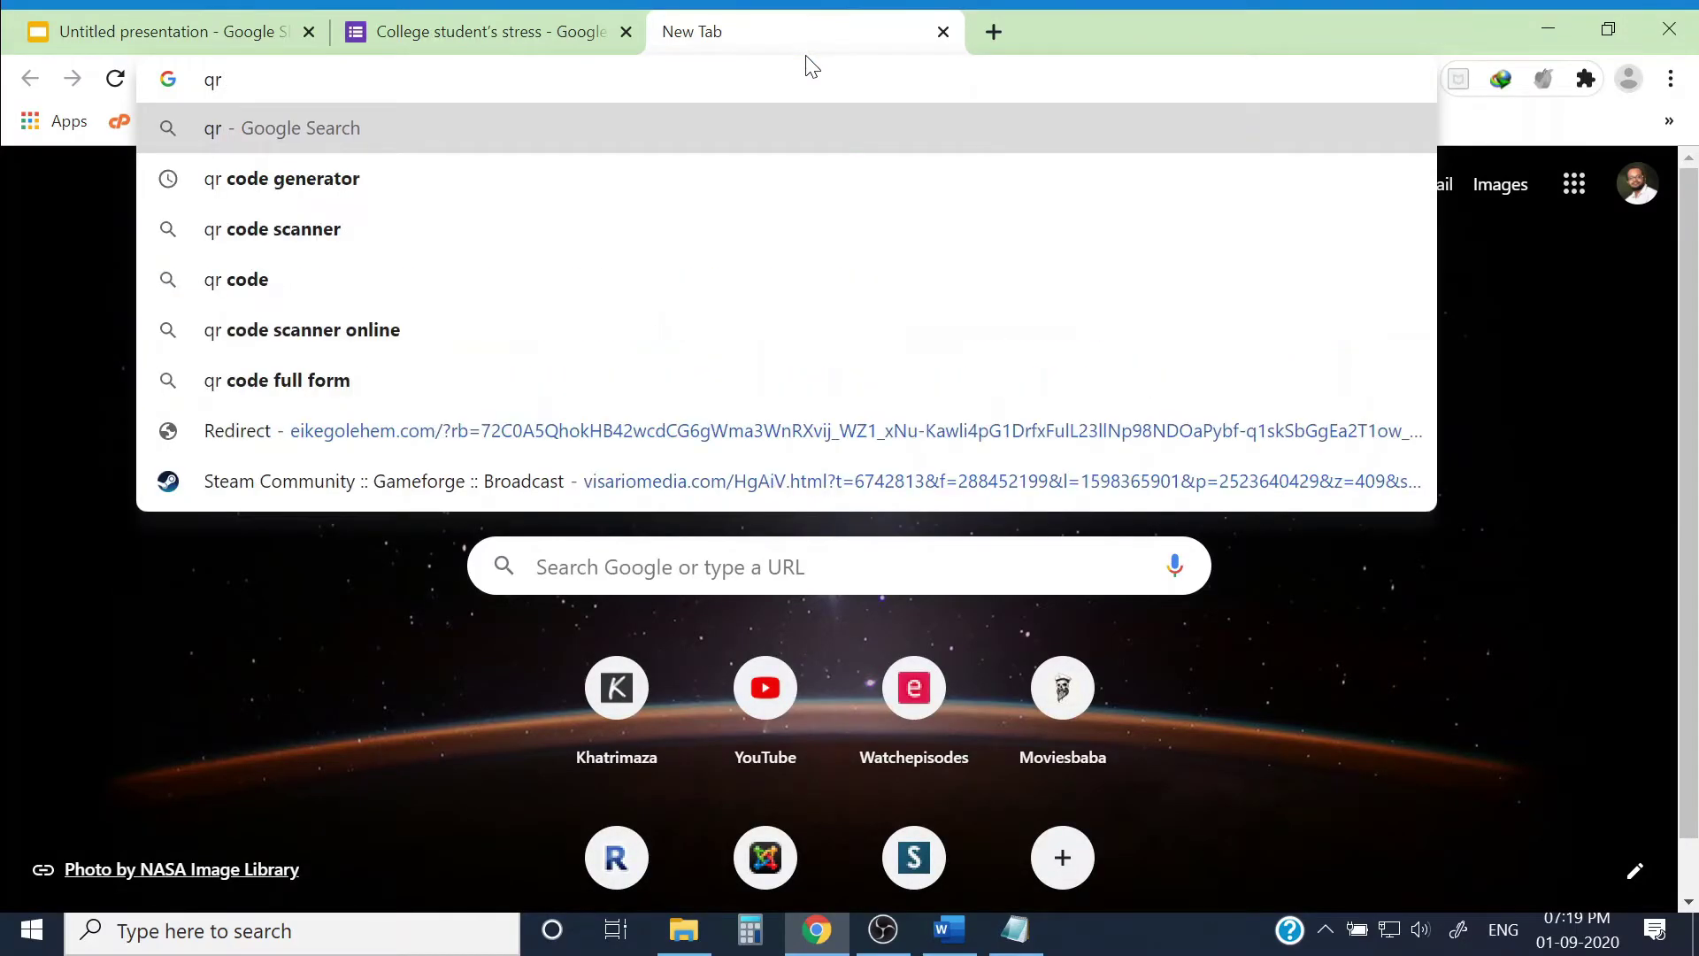
{"action": "key", "text": "Down"}
{"action": "key", "text": "Return"}
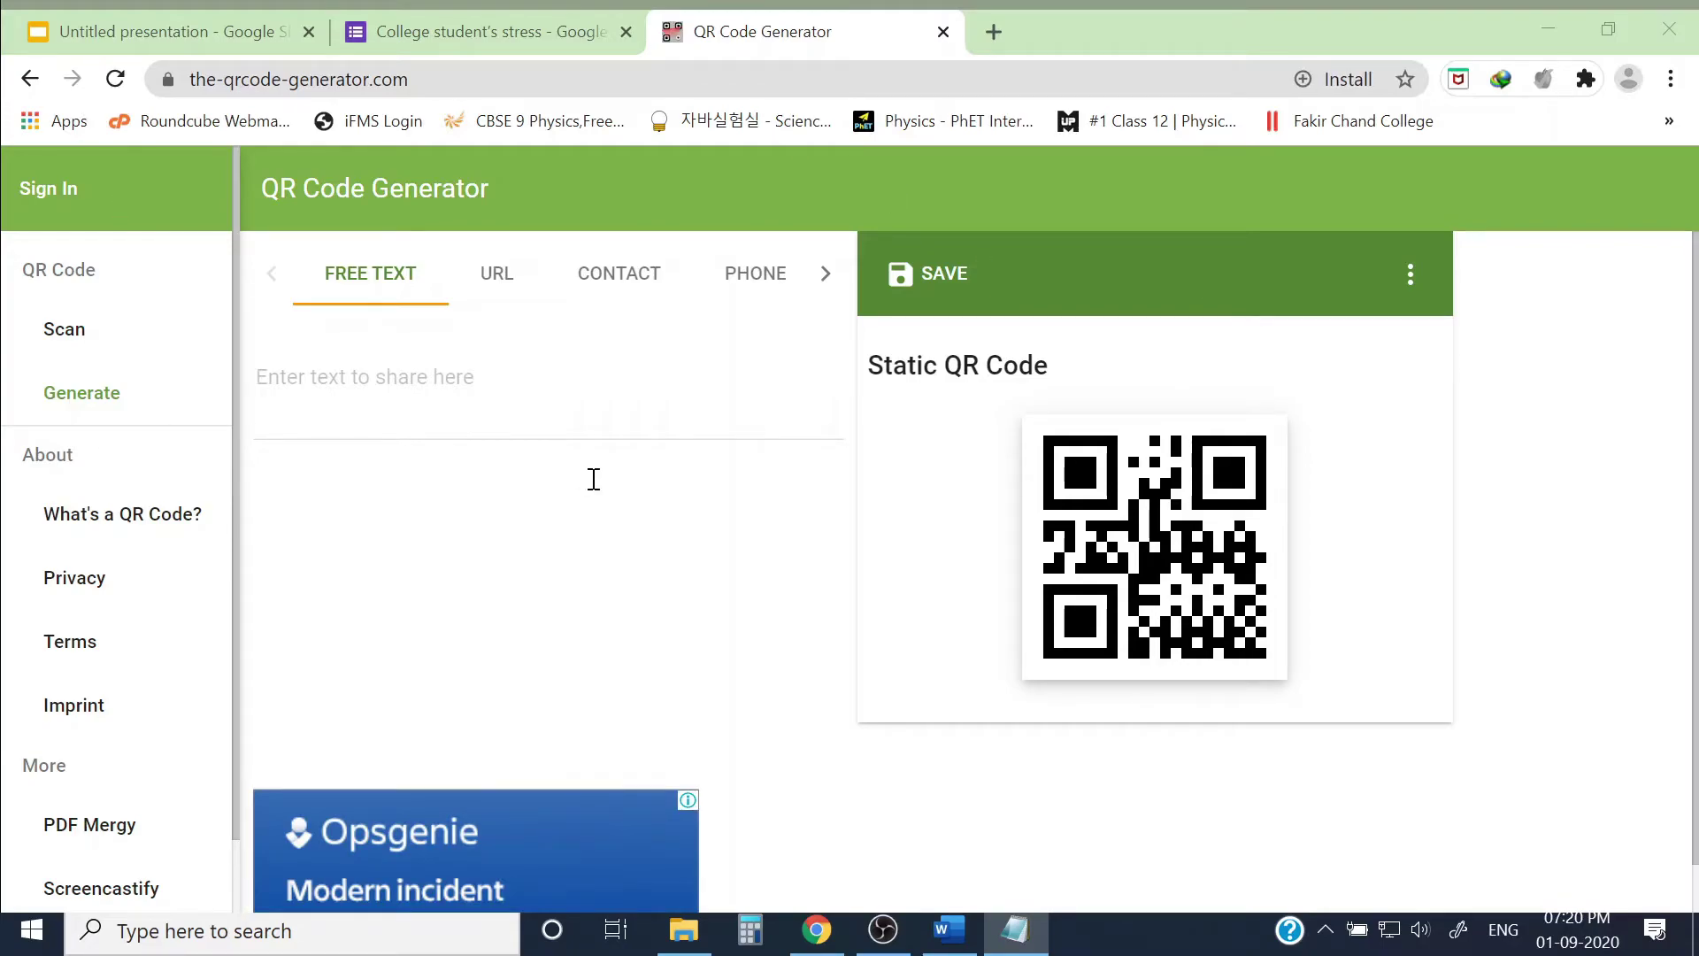
Step: Enter the links labelled 'Reg. Link:' and 'Website:' as QR text and download the PNG
{"action": "left_click", "coordinate": [819, 936]}
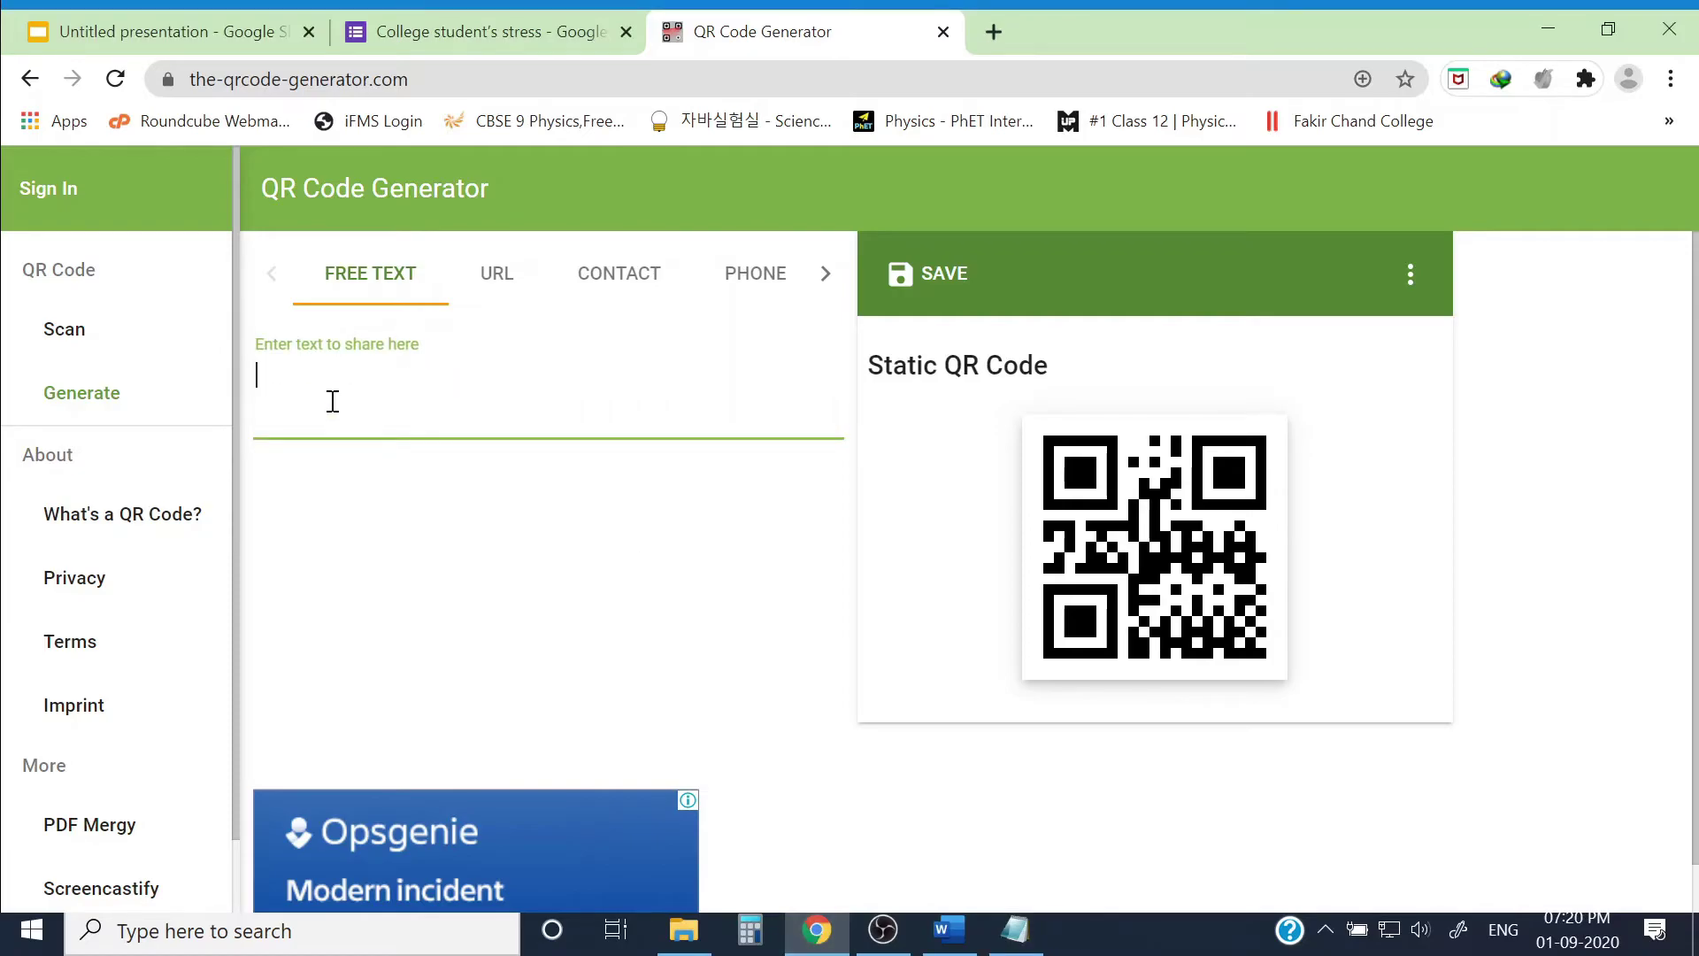
{"action": "type", "text": "https://forms.gle/CKwvRJRakP7hgr2g6 https://sites.google.com/view/fccedu/home"}
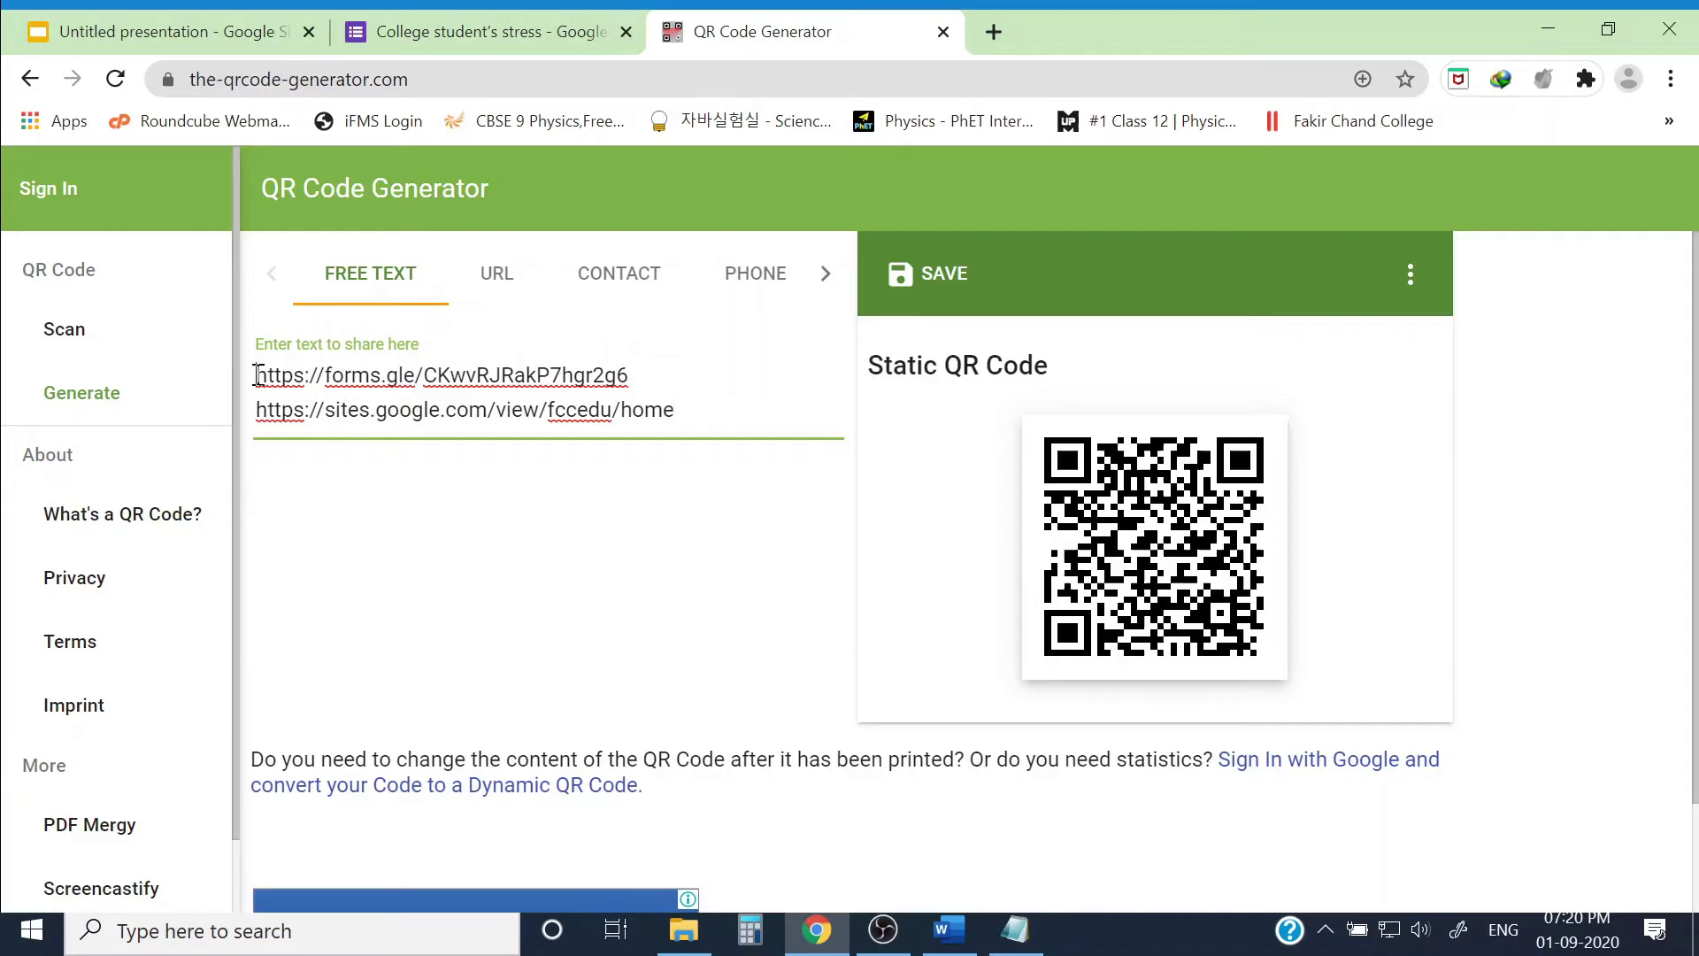
{"action": "type", "text": "Reg. Link:"}
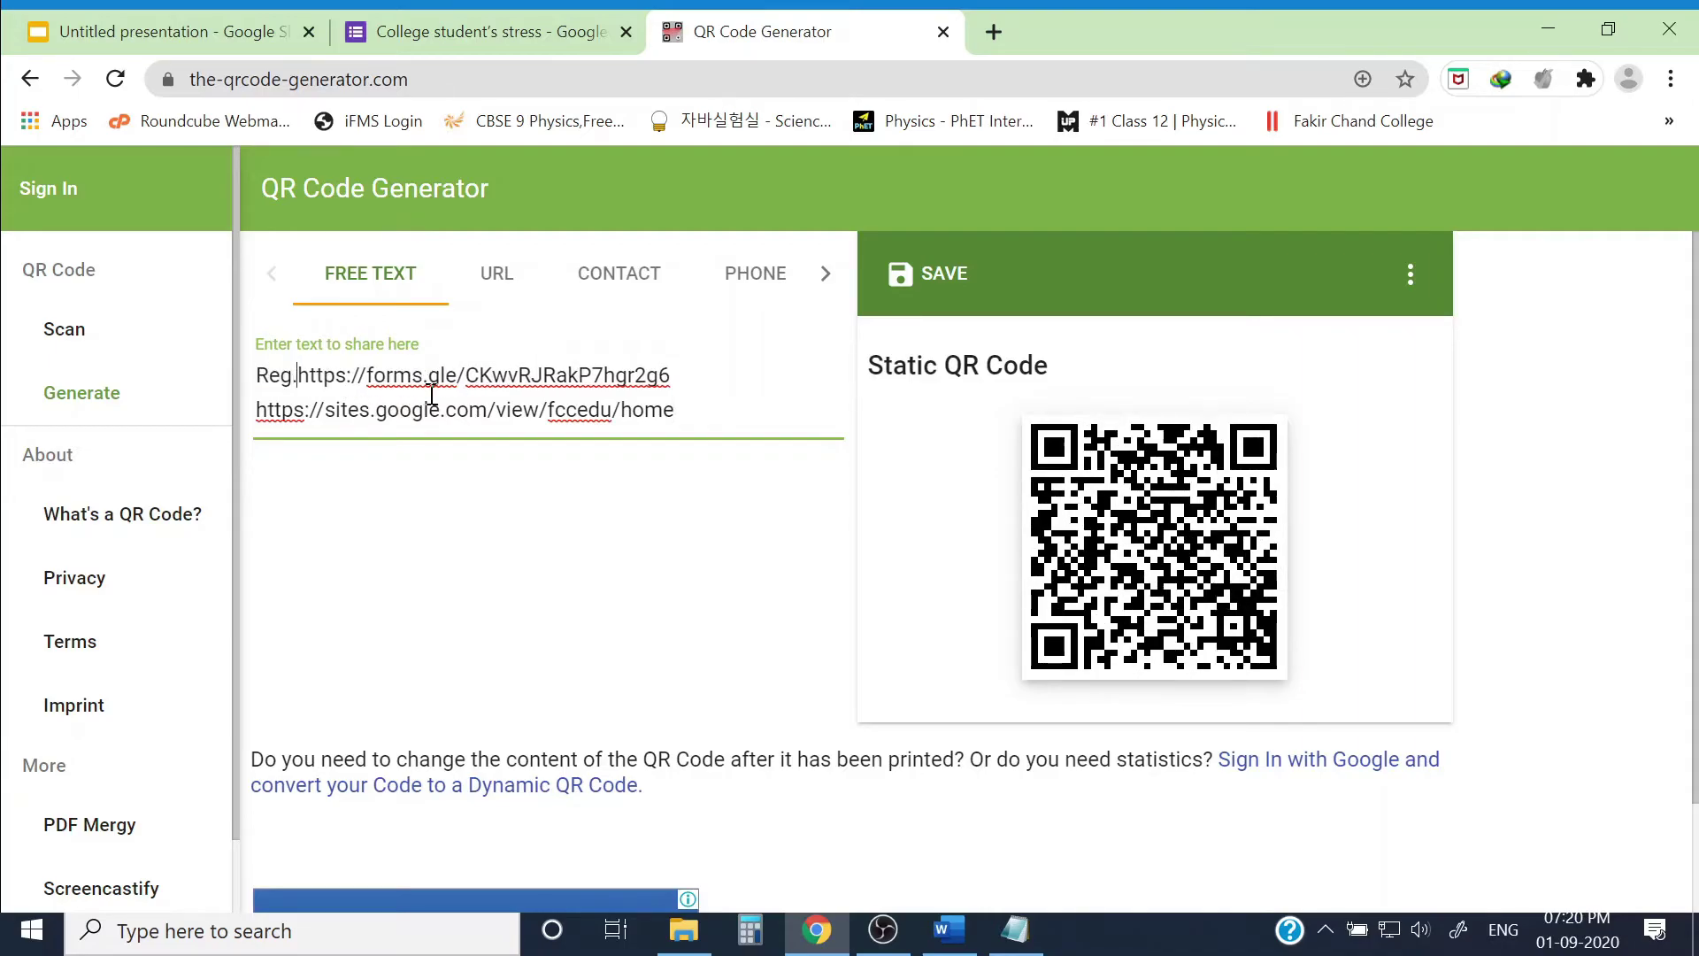
{"action": "left_click", "coordinate": [258, 412]}
{"action": "type", "text": "Website:"}
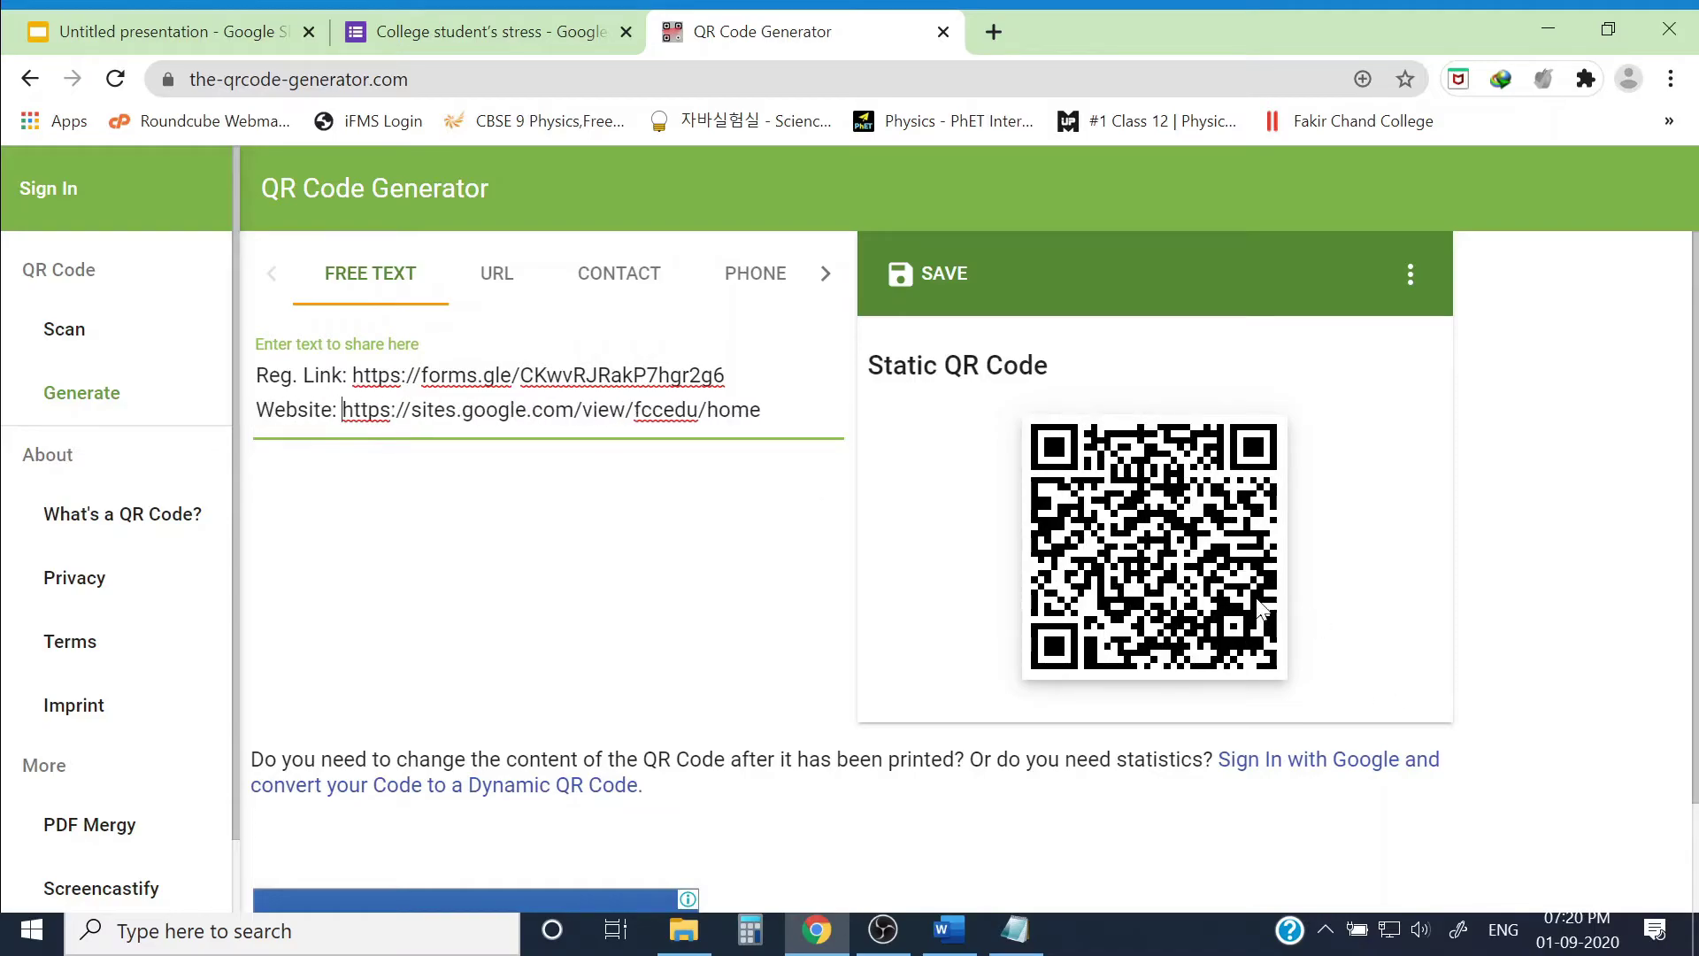
{"action": "left_click", "coordinate": [1182, 553]}
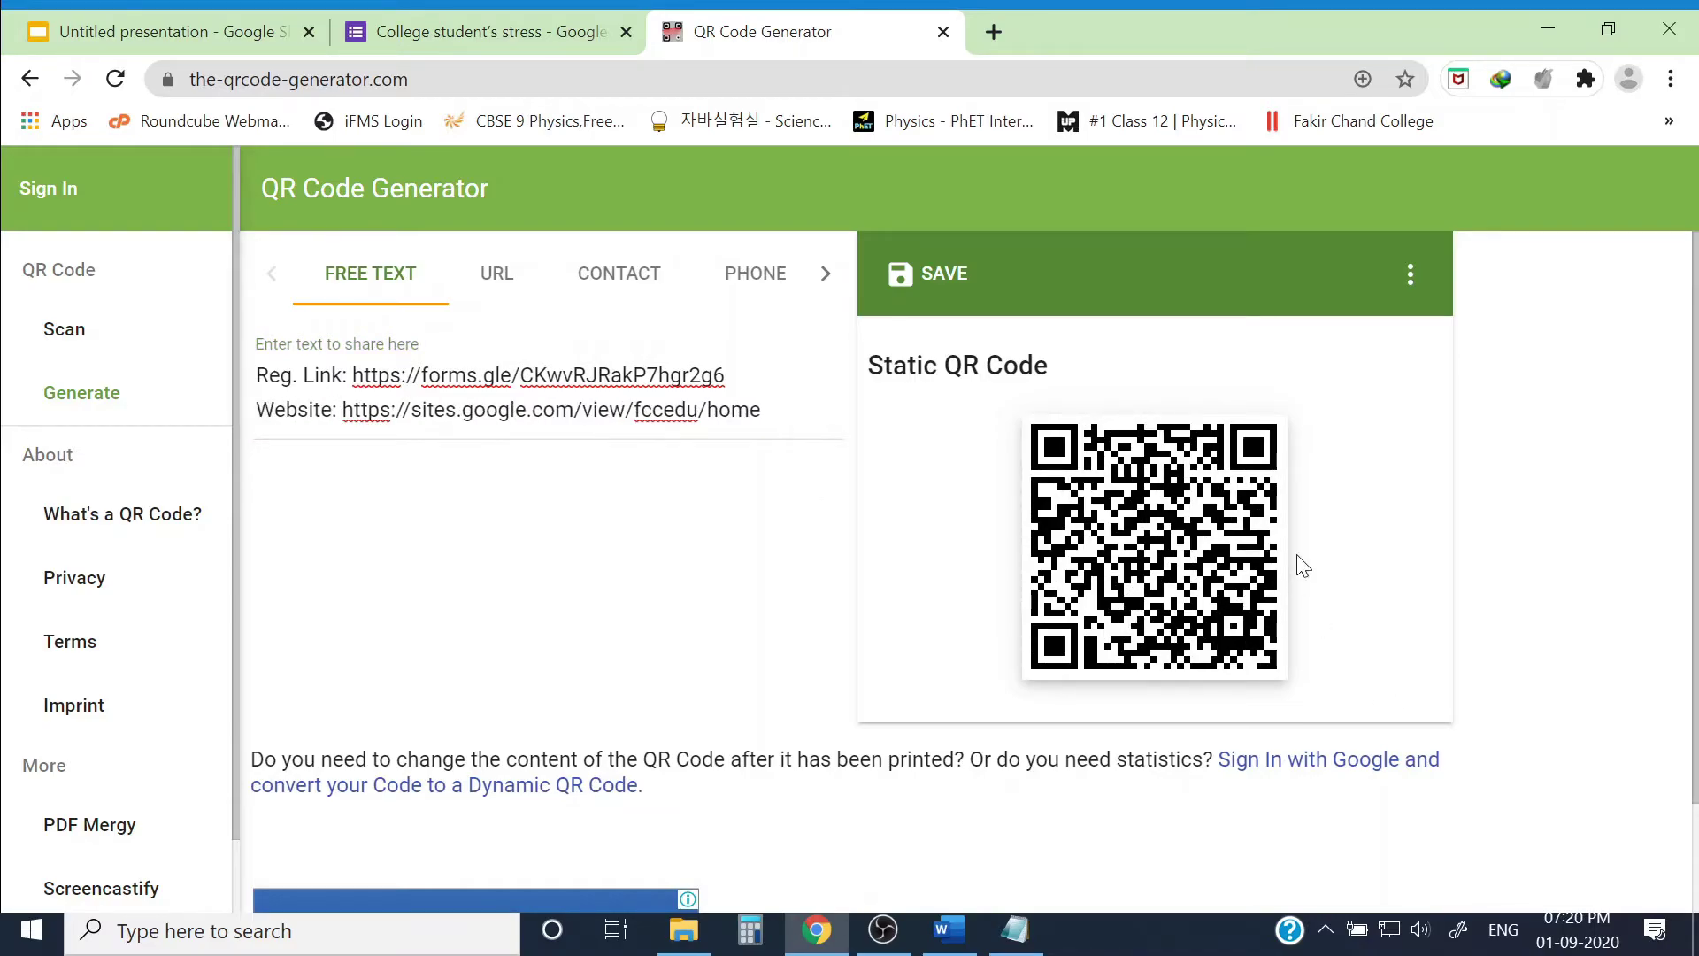
{"action": "left_click", "coordinate": [1584, 879]}
Step: Close the QR generator, downloads and form tabs to return to the flyer
{"action": "left_click", "coordinate": [927, 44]}
{"action": "key", "text": "ctrl+w"}
{"action": "left_click", "coordinate": [626, 32]}
{"action": "left_click", "coordinate": [336, 235]}
Step: Insert the downloaded QR code, shrink it, and move it to the top-right corner
{"action": "key", "text": "ctrl+v"}
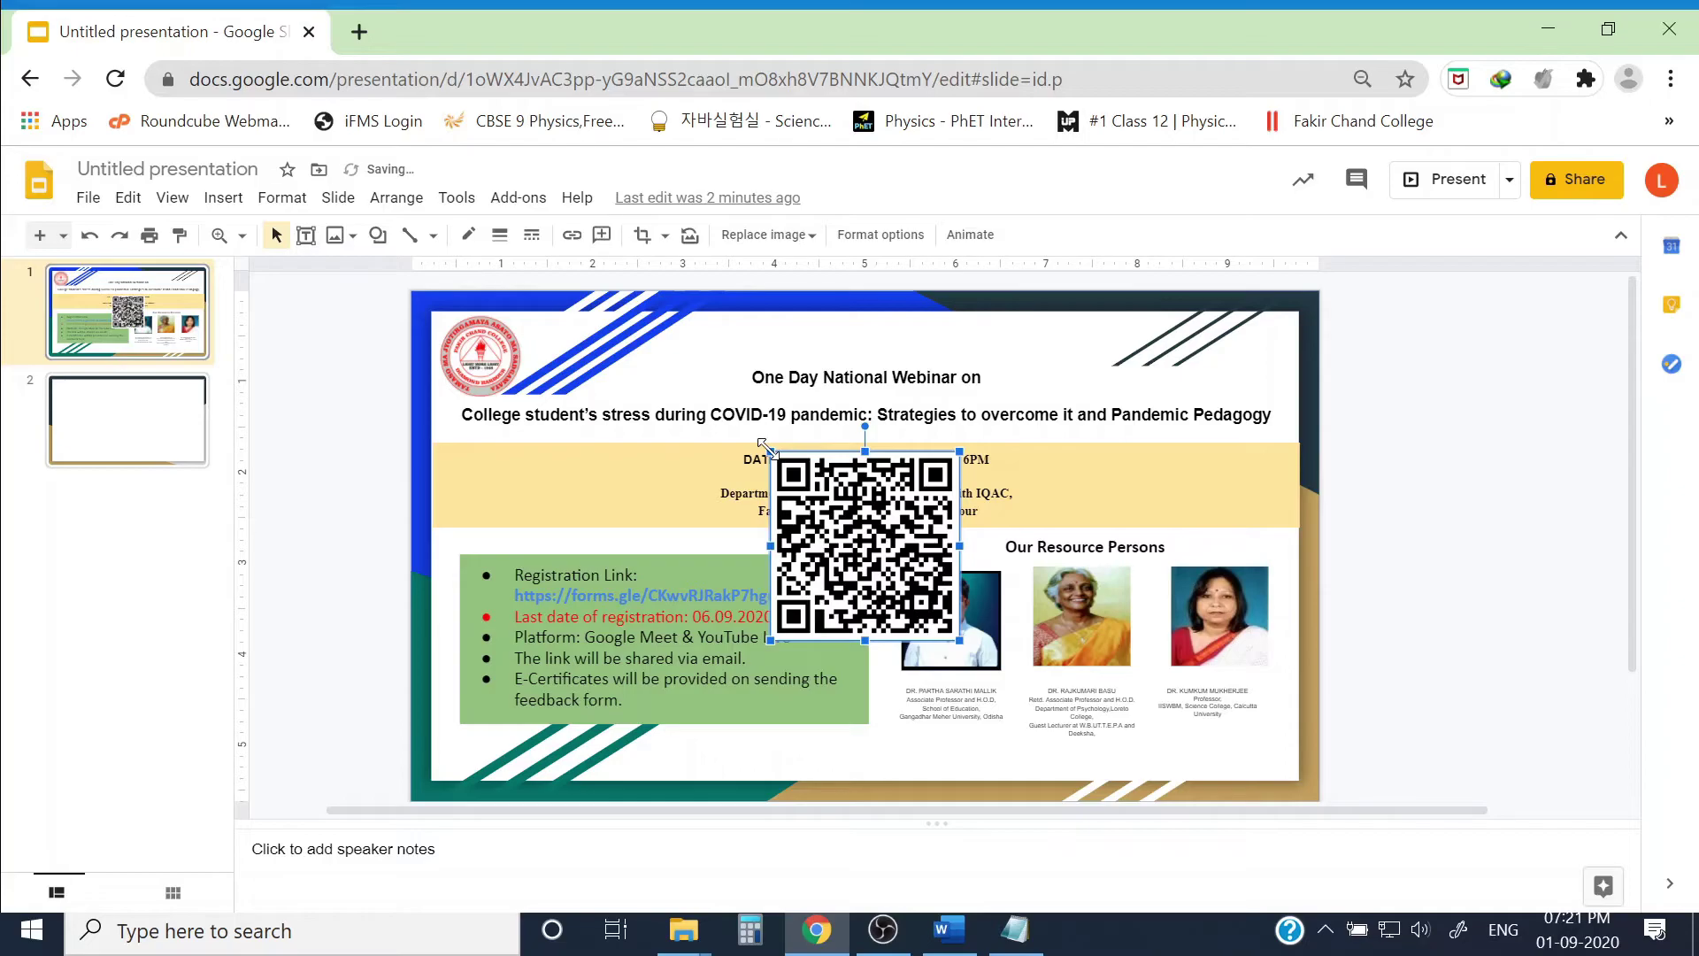
{"action": "left_click_drag", "start_coordinate": [771, 451], "coordinate": [833, 513]}
{"action": "left_click_drag", "start_coordinate": [1175, 388], "coordinate": [1268, 353]}
{"action": "left_click", "coordinate": [1446, 414]}
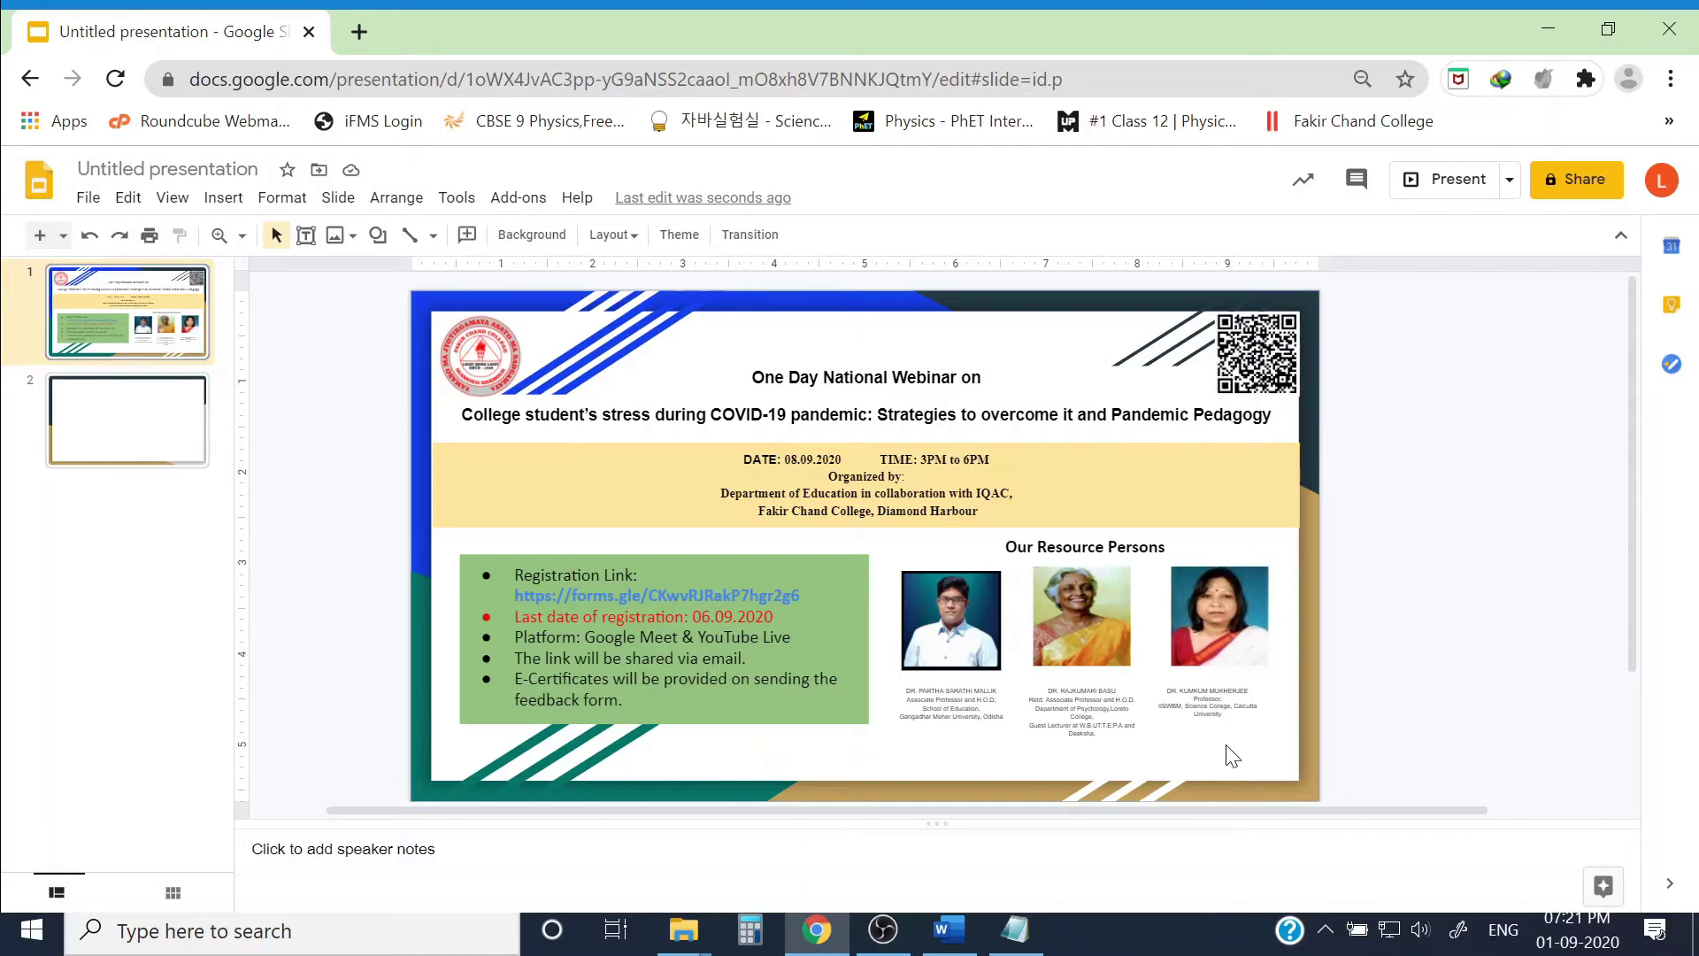
Step: Add a bottom text box reading 'For more details, visit our website:' followed by the pasted URL
{"action": "left_click", "coordinate": [305, 234]}
{"action": "left_click_drag", "start_coordinate": [500, 754], "coordinate": [1112, 790]}
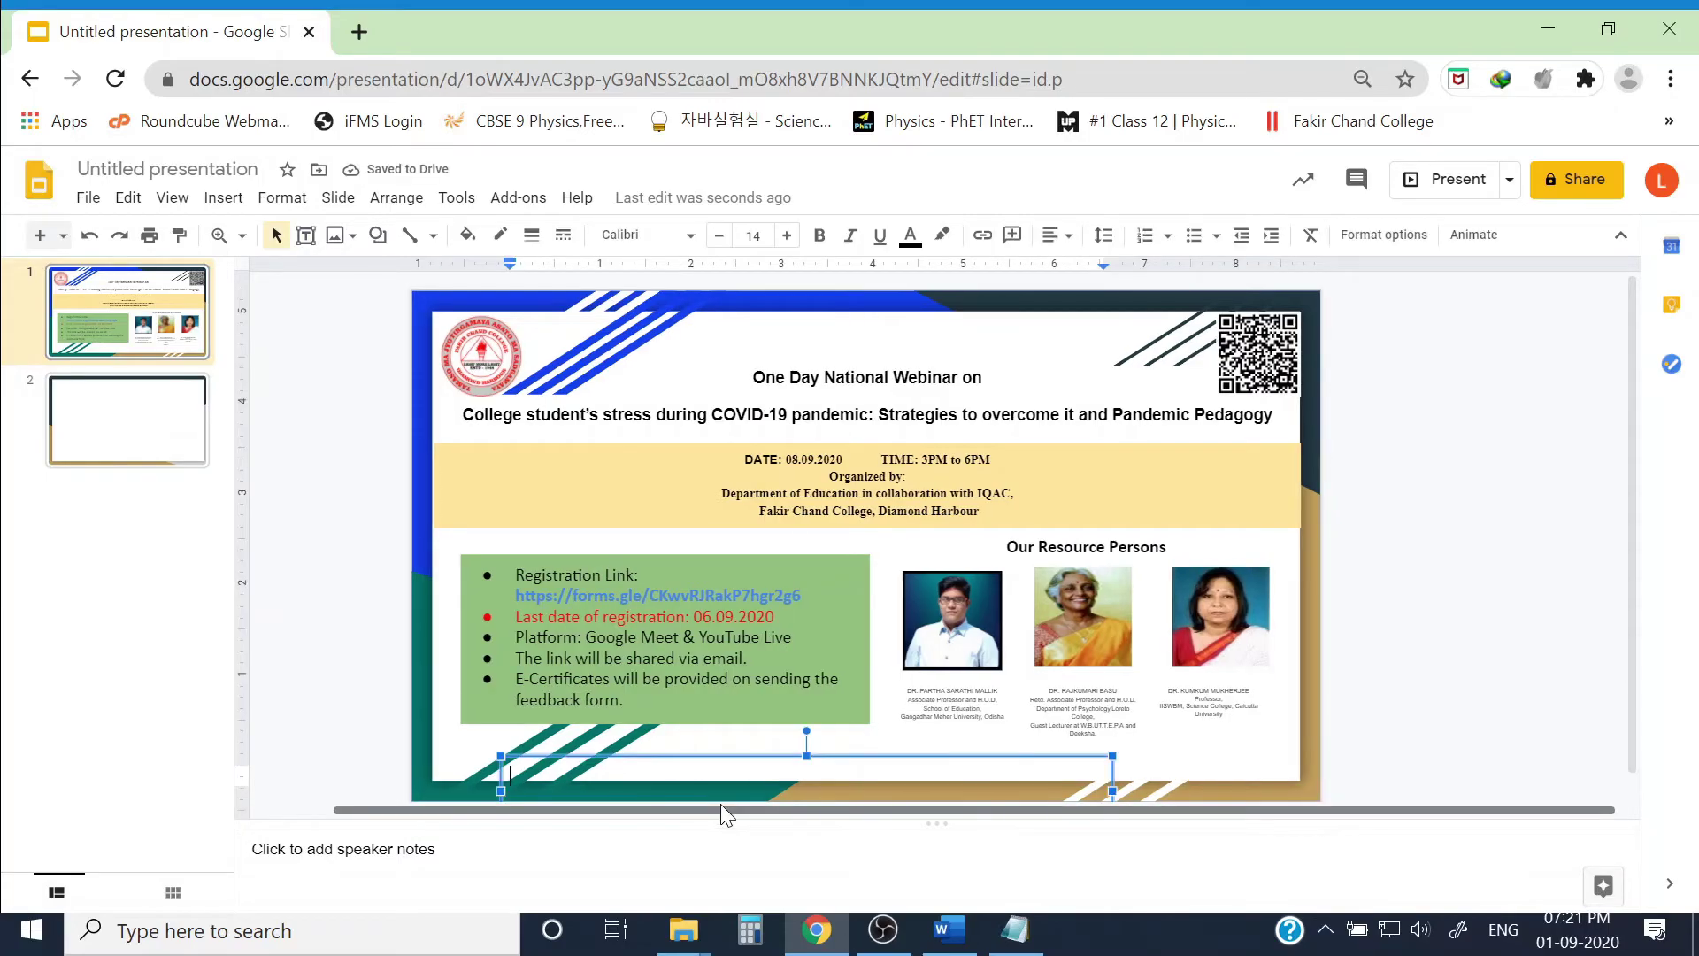
{"action": "type", "text": "For more details, visit our websi"}
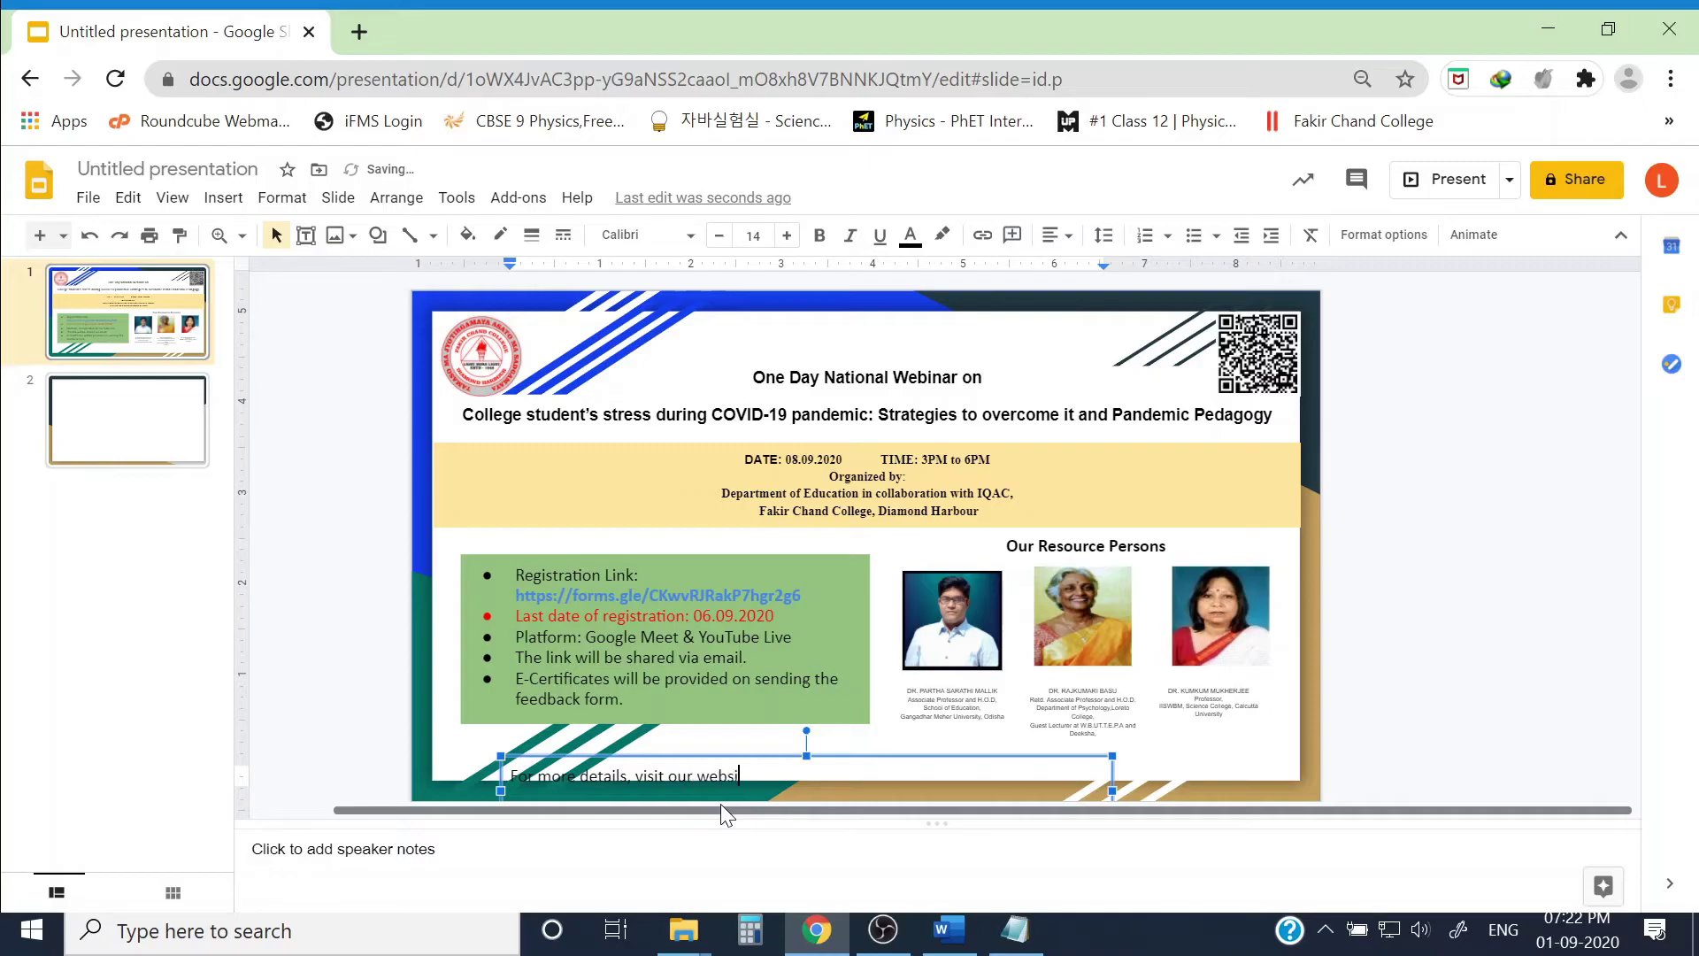
{"action": "type", "text": "te:"}
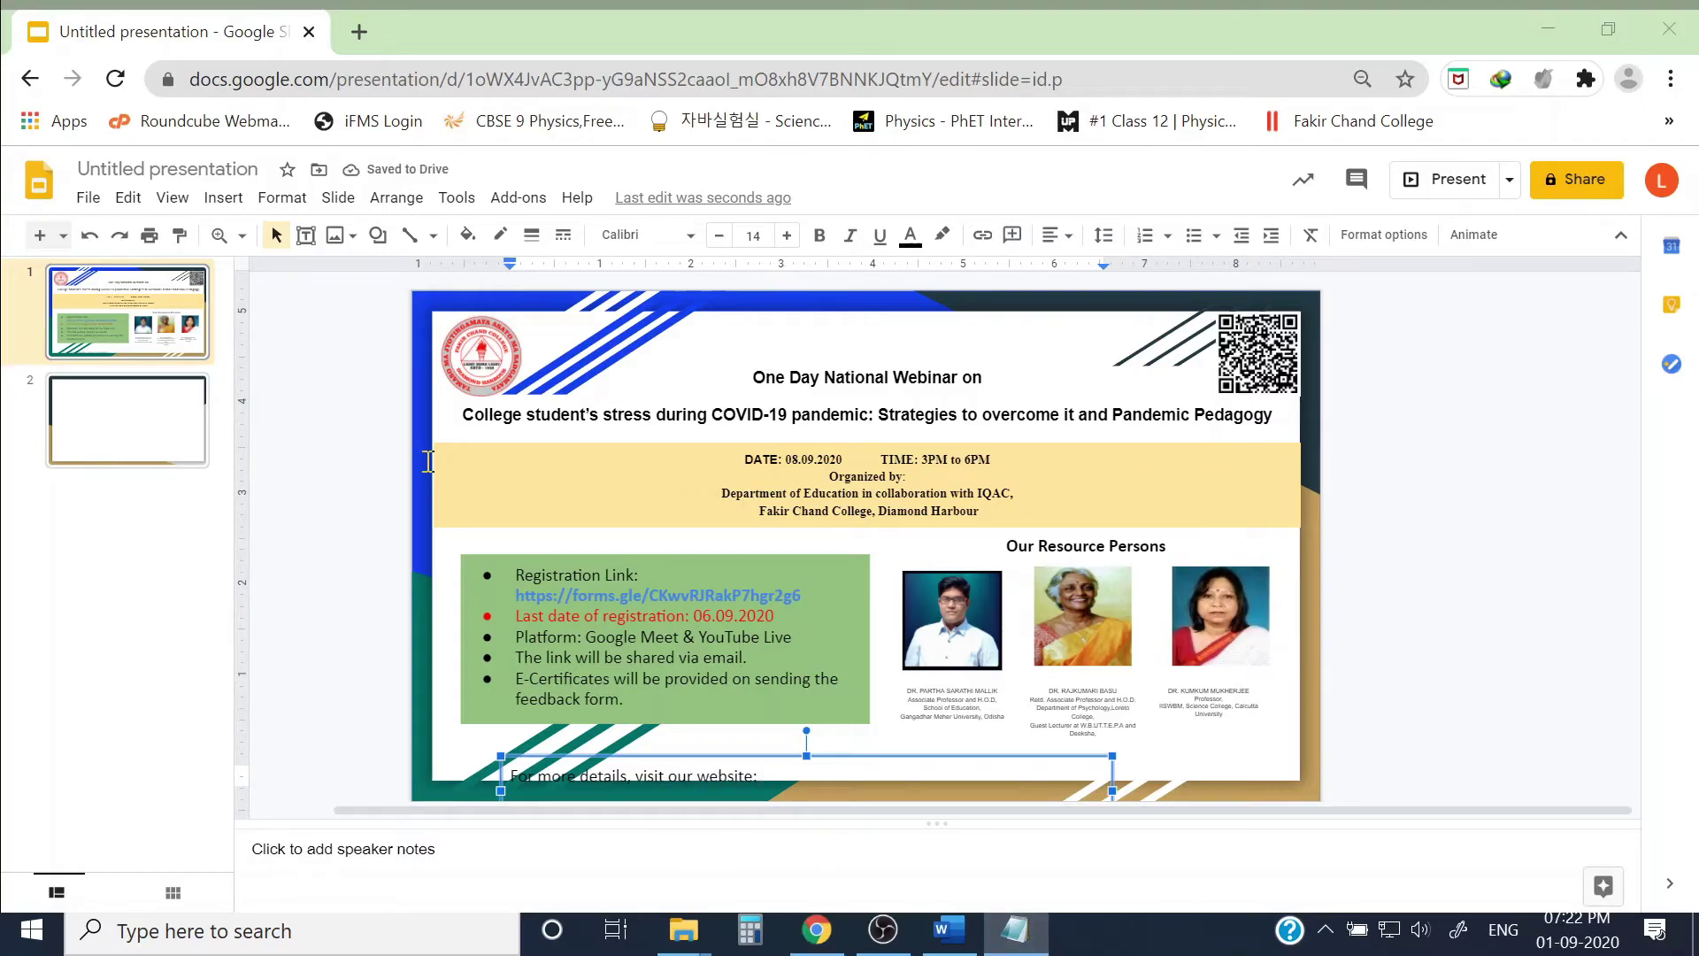
{"action": "left_click", "coordinate": [816, 929]}
{"action": "type", "text": "https://sites.google.com/view/fccedu/home"}
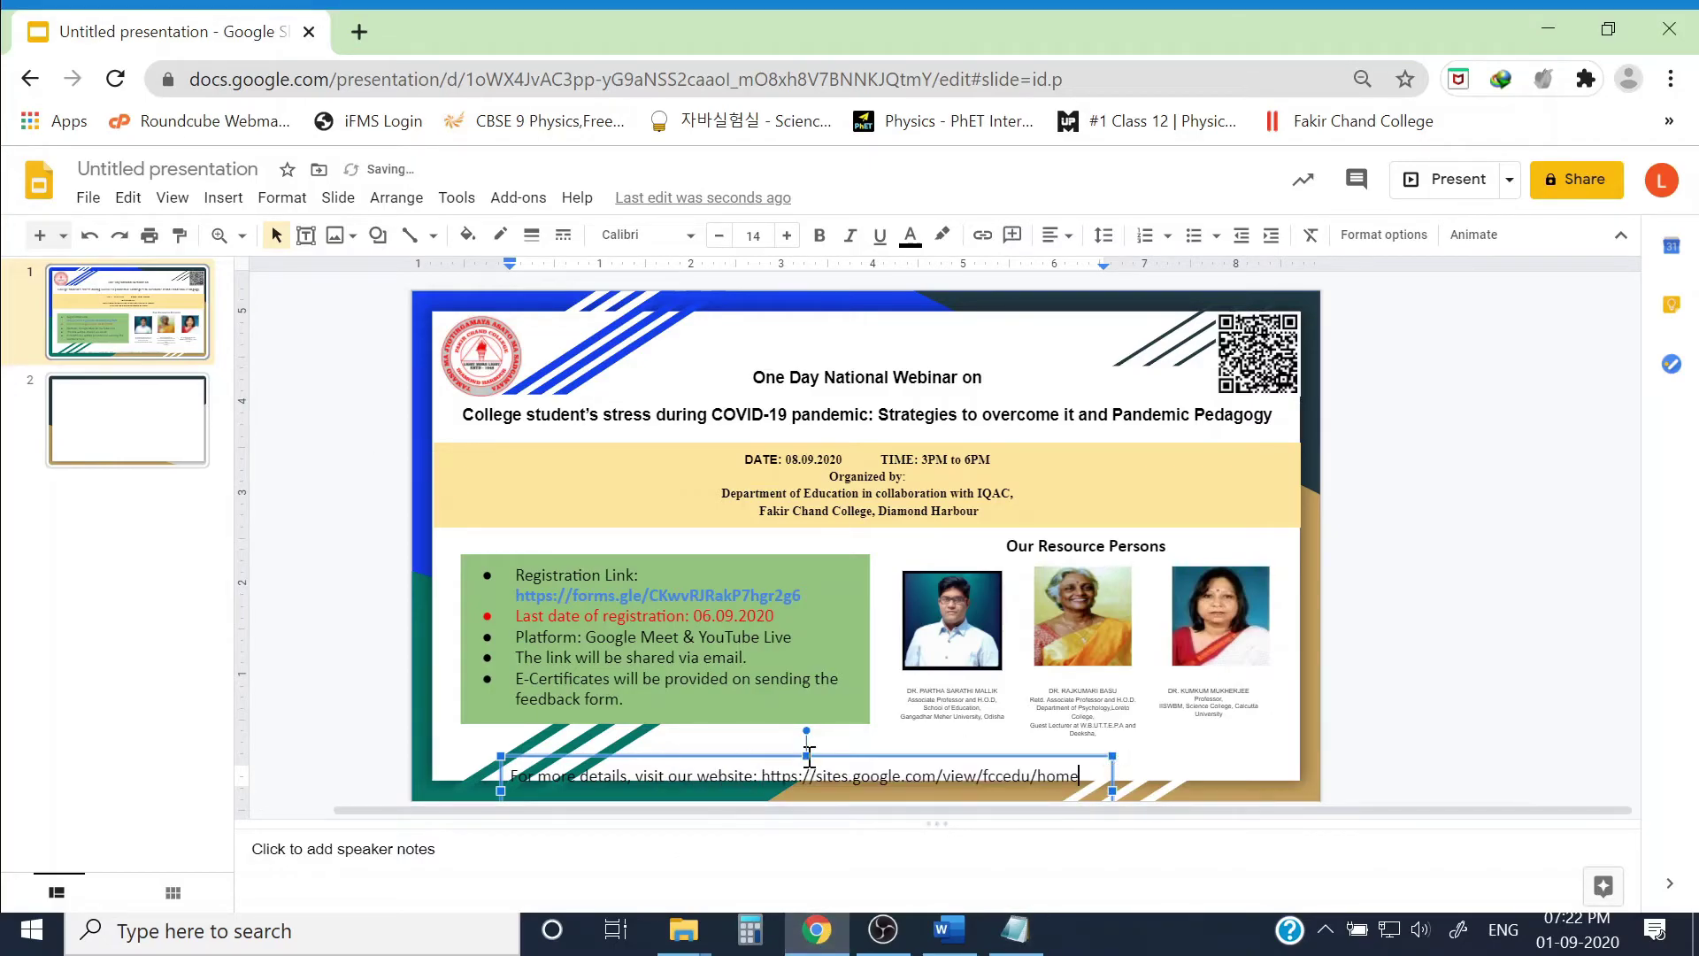
{"action": "left_click_drag", "start_coordinate": [840, 754], "coordinate": [1069, 727]}
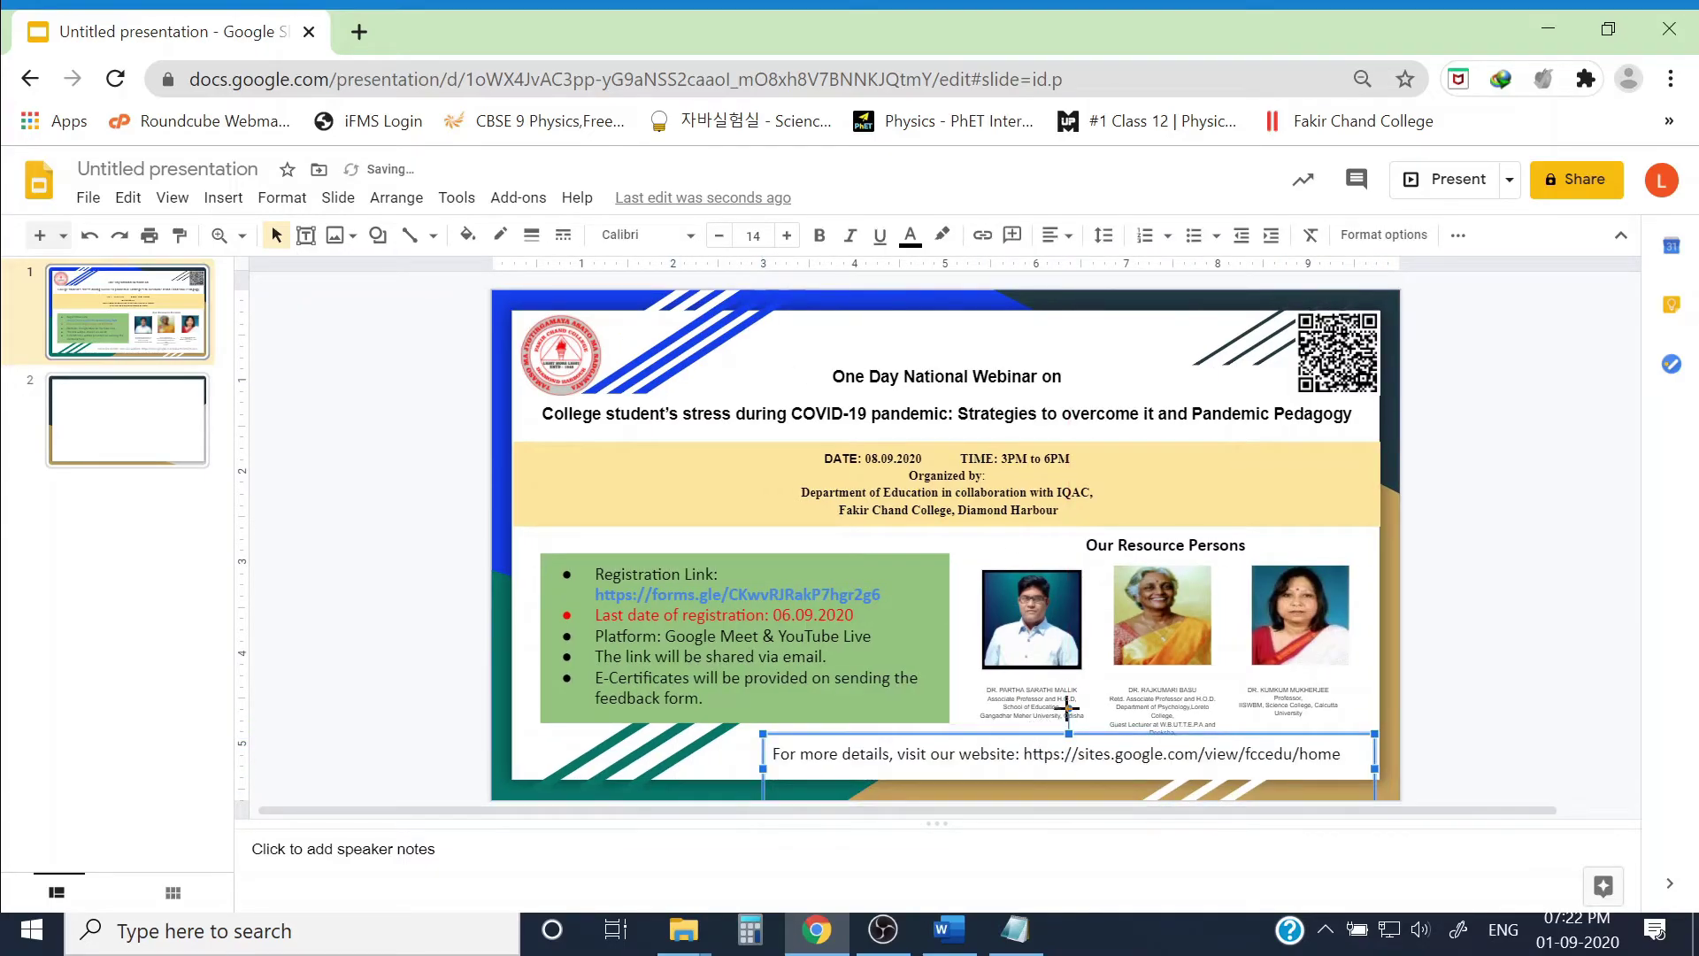
Step: Make the website line bold with light-orange fill, and remove the colon after 'Organized by'
{"action": "key", "text": "ctrl+b"}
{"action": "left_click", "coordinate": [467, 235]}
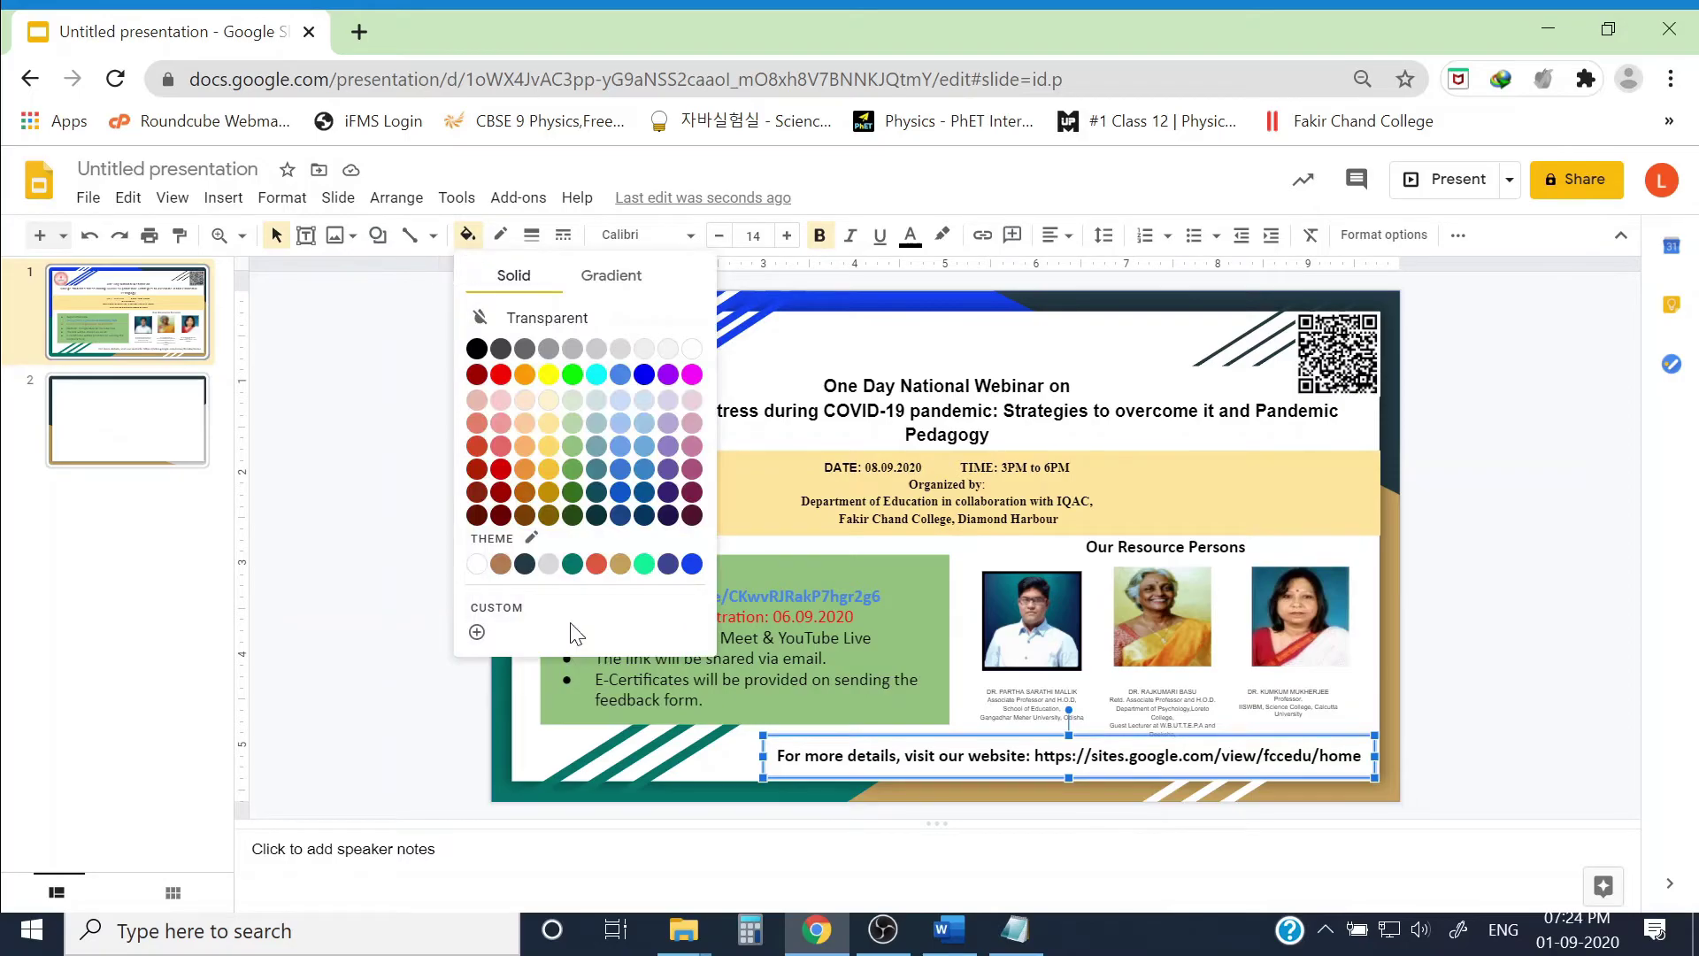
{"action": "left_click", "coordinate": [525, 425]}
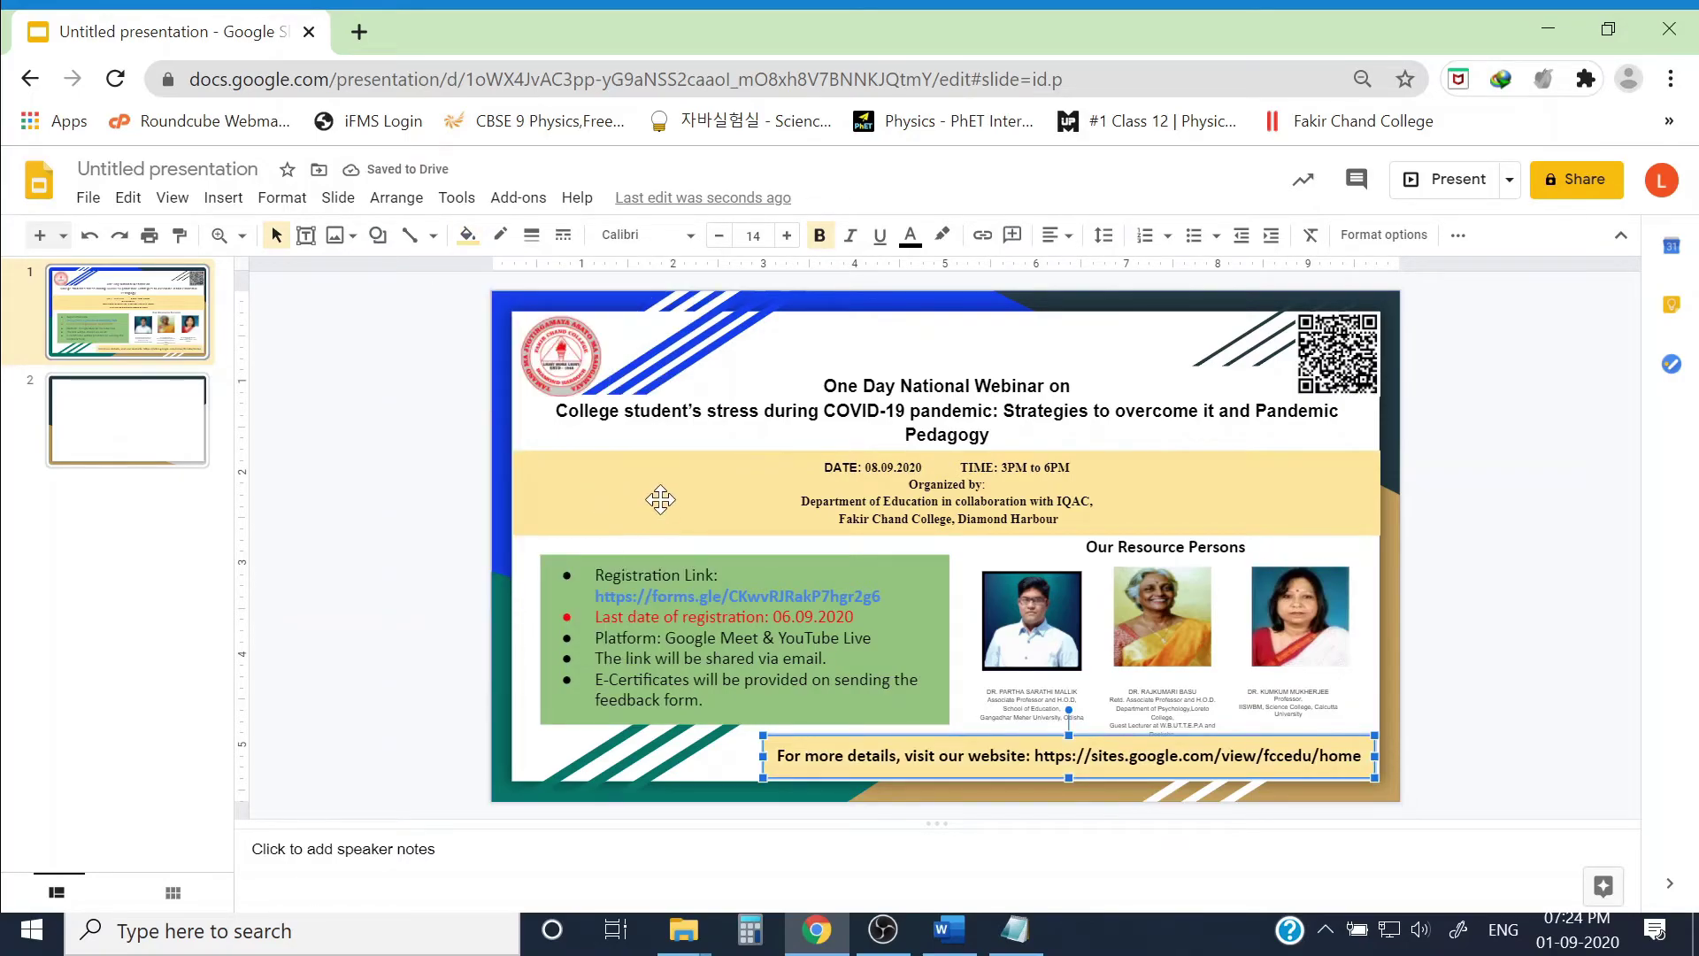
{"action": "left_click", "coordinate": [1019, 492]}
{"action": "key", "text": "BackSpace"}
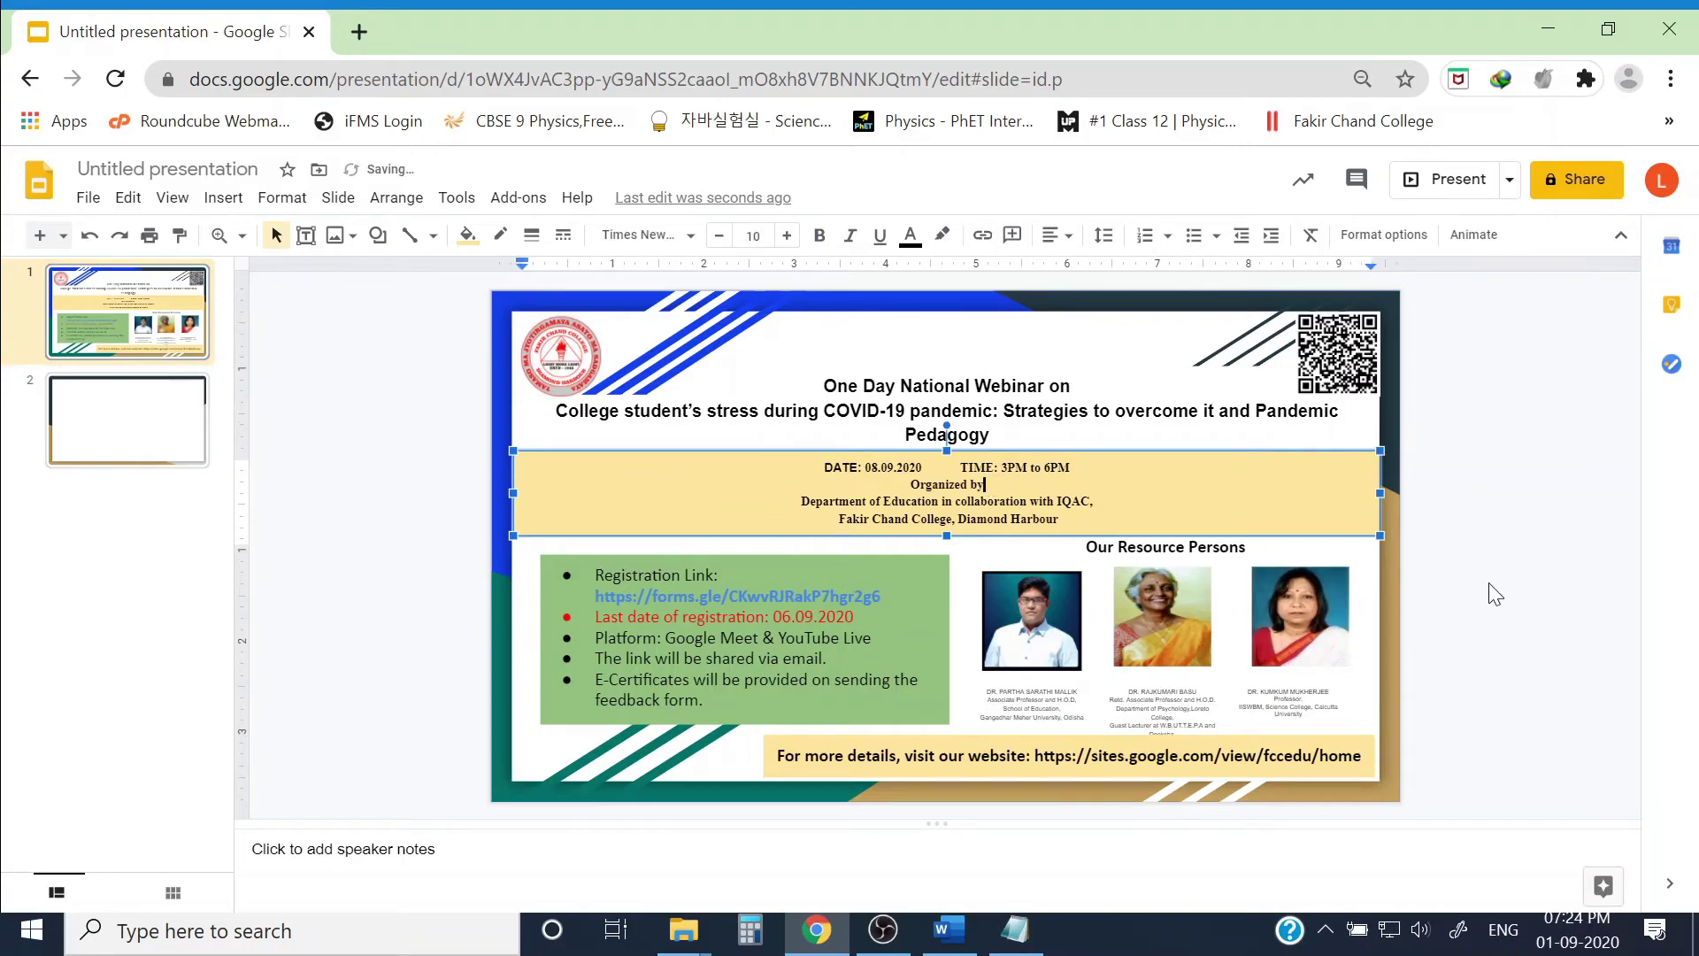
{"action": "left_click", "coordinate": [1457, 580]}
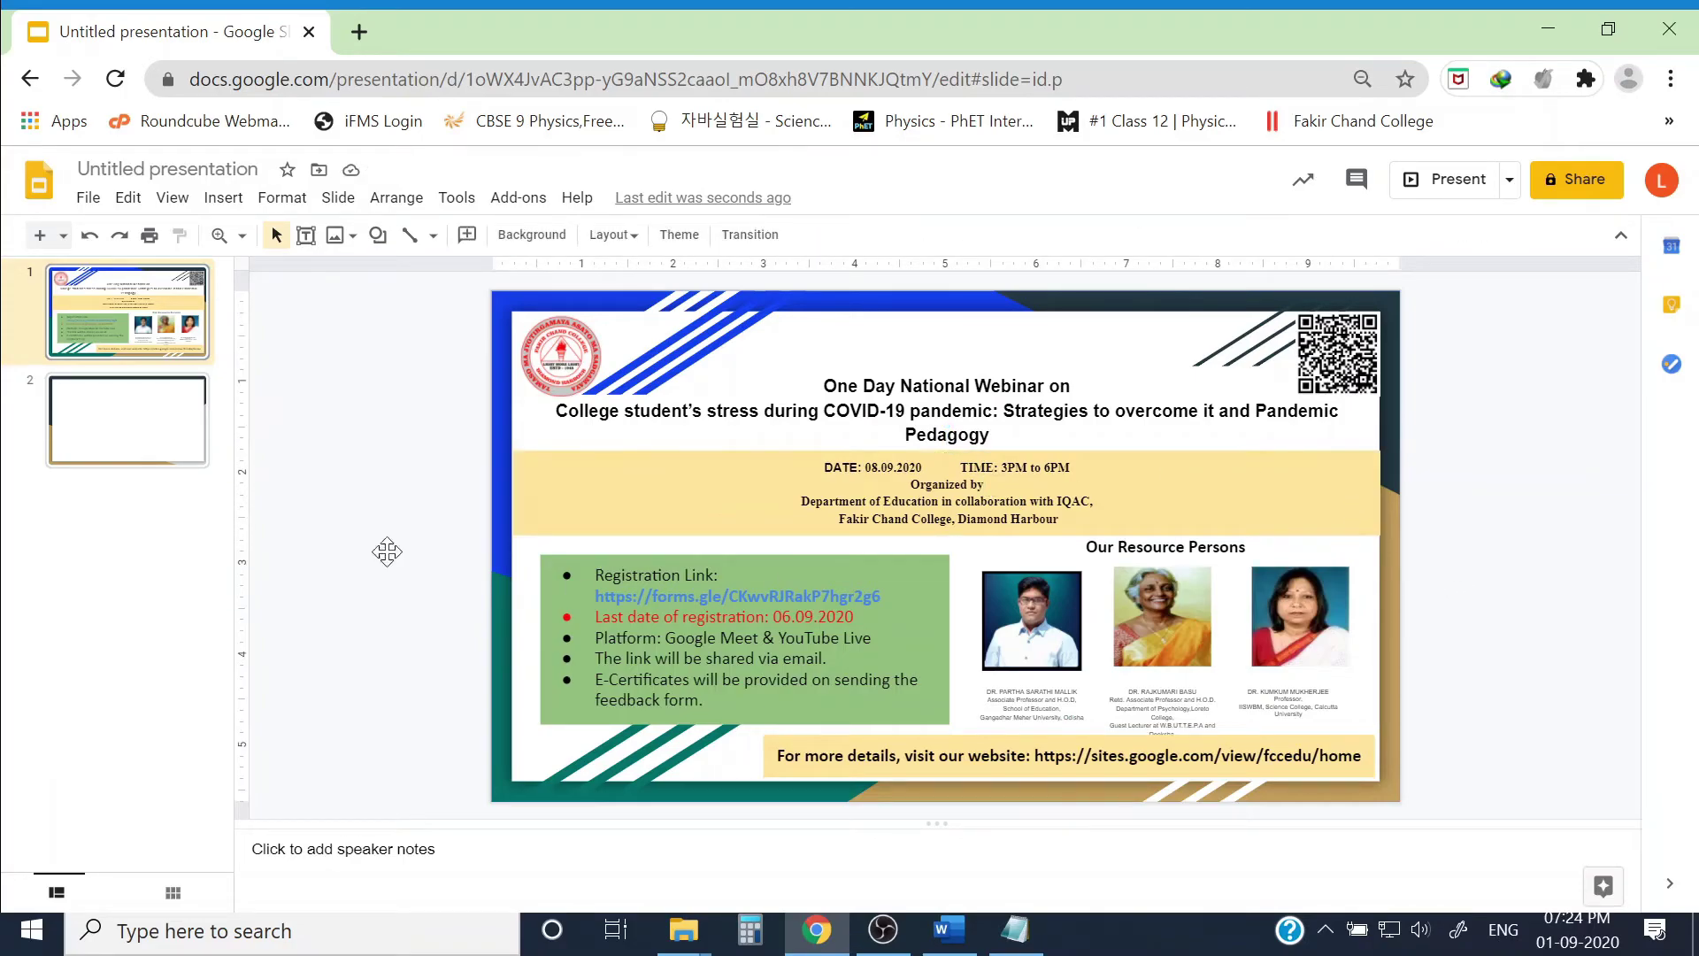
Step: Delete the title and body placeholders from slide 2
{"action": "left_click", "coordinate": [140, 440]}
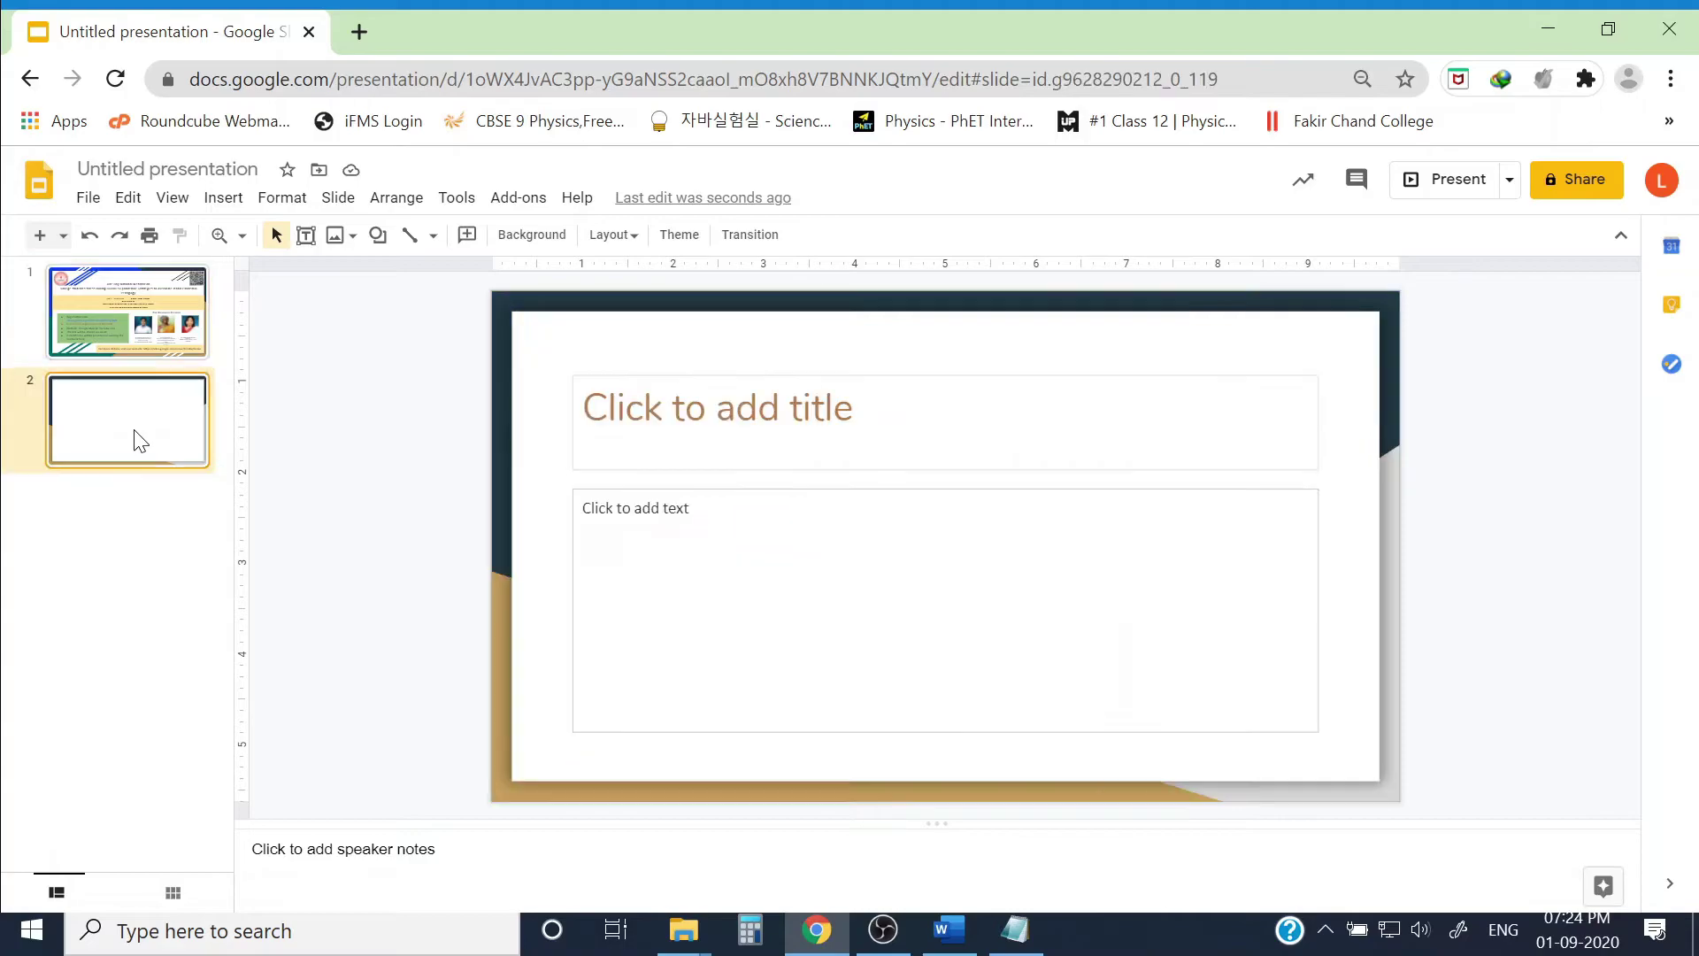
{"action": "left_click", "coordinate": [631, 375]}
{"action": "key", "text": "Delete"}
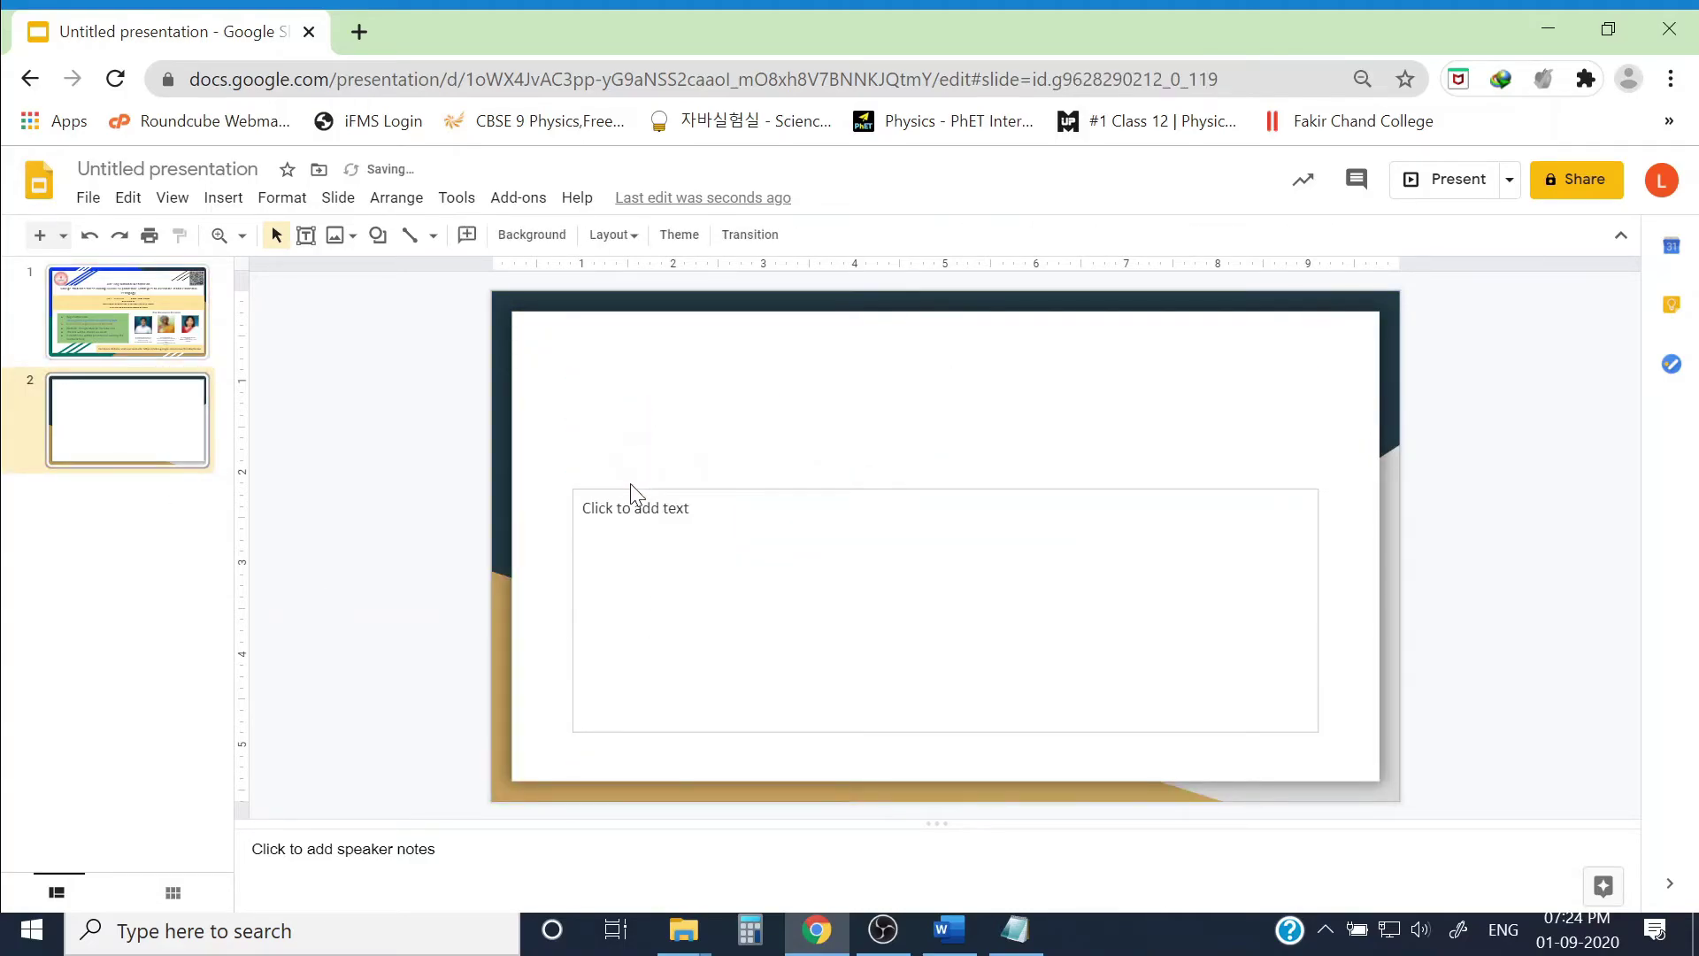
{"action": "left_click", "coordinate": [632, 487]}
{"action": "key", "text": "Delete"}
Step: Add a text box across the slide top with the pasted Organising Committee heading
{"action": "left_click", "coordinate": [305, 234]}
{"action": "mouse_move", "coordinate": [1409, 322]}
{"action": "left_mouse_down"}
{"action": "mouse_move", "coordinate": [800, 398]}
{"action": "mouse_move", "coordinate": [511, 359]}
{"action": "left_mouse_up"}
{"action": "type", "text": "Organising Committee"}
{"action": "left_click_drag", "start_coordinate": [1403, 361], "coordinate": [1377, 356]}
{"action": "left_click_drag", "start_coordinate": [944, 324], "coordinate": [944, 315]}
{"action": "left_click_drag", "start_coordinate": [946, 395], "coordinate": [952, 362]}
Step: Remove the space before the heading paragraph
{"action": "left_click", "coordinate": [1031, 353]}
{"action": "key", "text": "ctrl+a"}
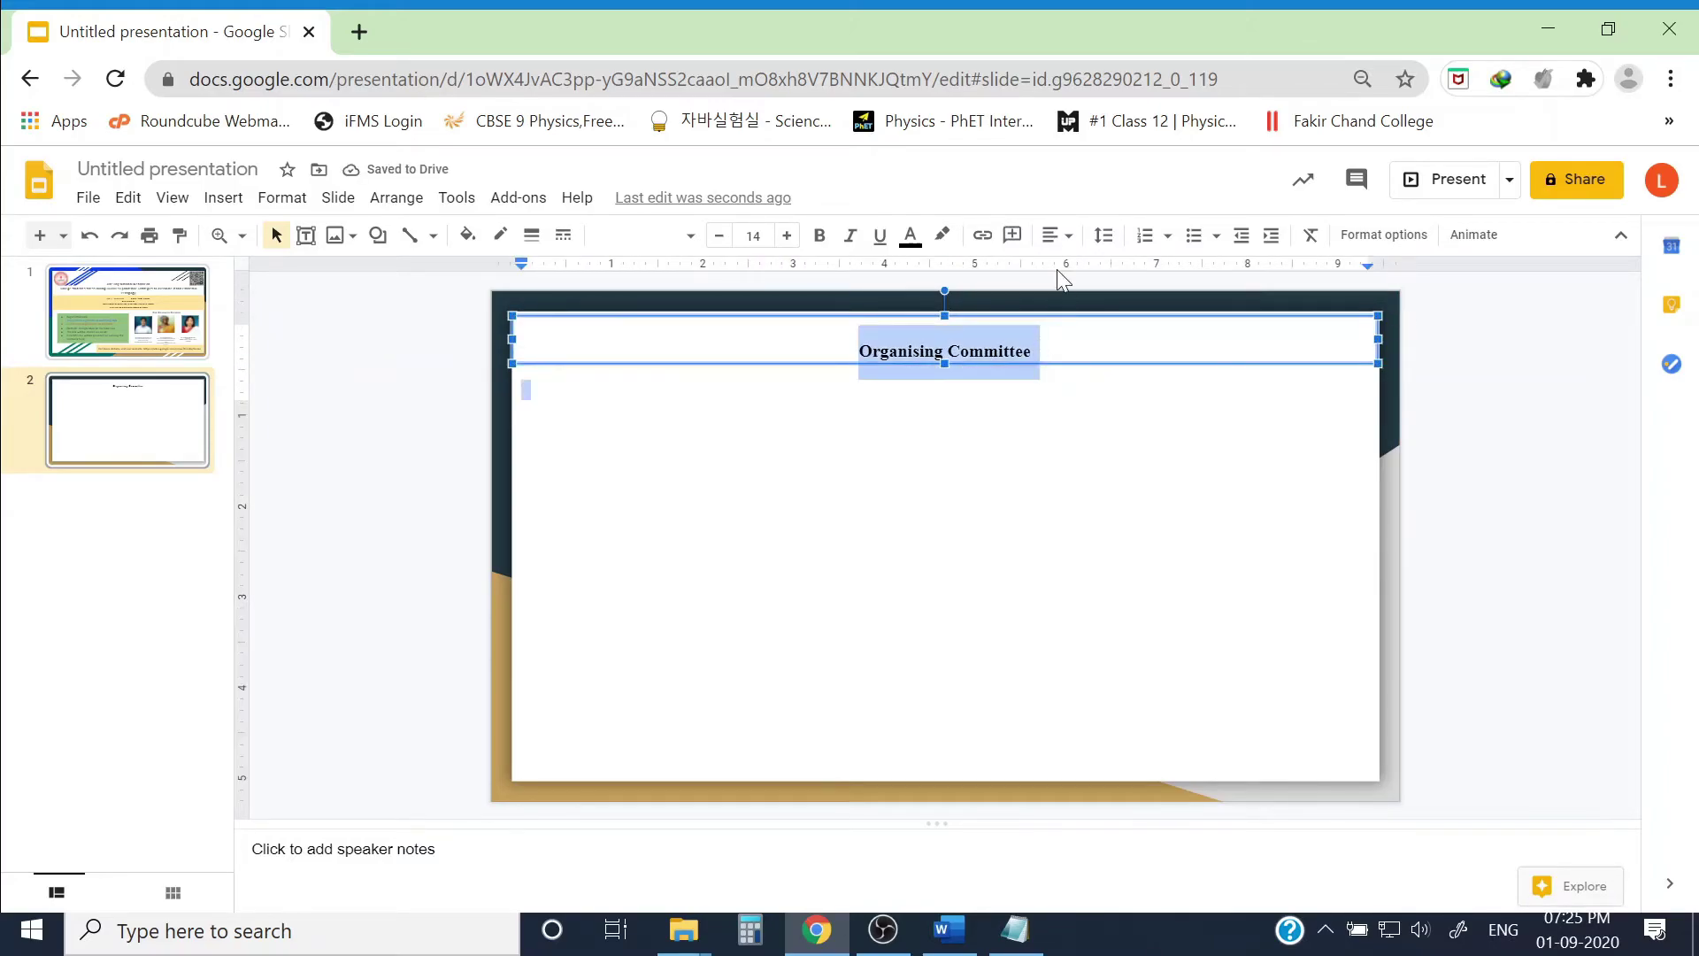
{"action": "left_click", "coordinate": [1103, 235]}
{"action": "left_click", "coordinate": [1035, 351]}
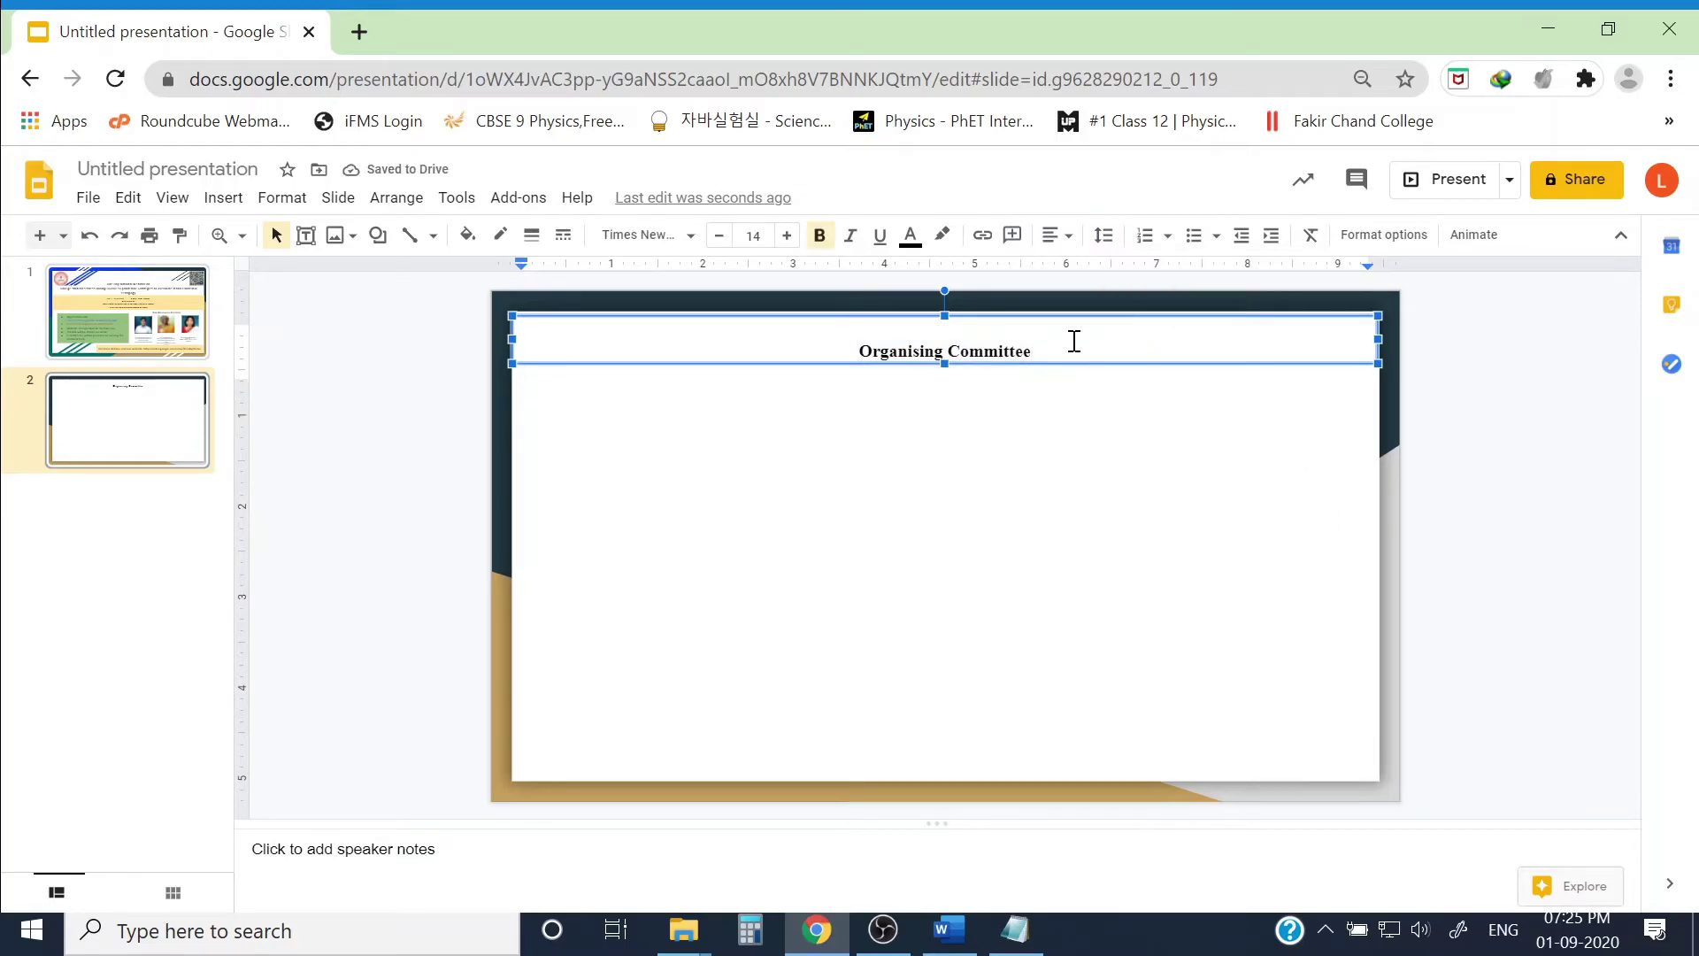
{"action": "key", "text": "Escape"}
{"action": "left_click", "coordinate": [971, 353]}
{"action": "key", "text": "ctrl+a"}
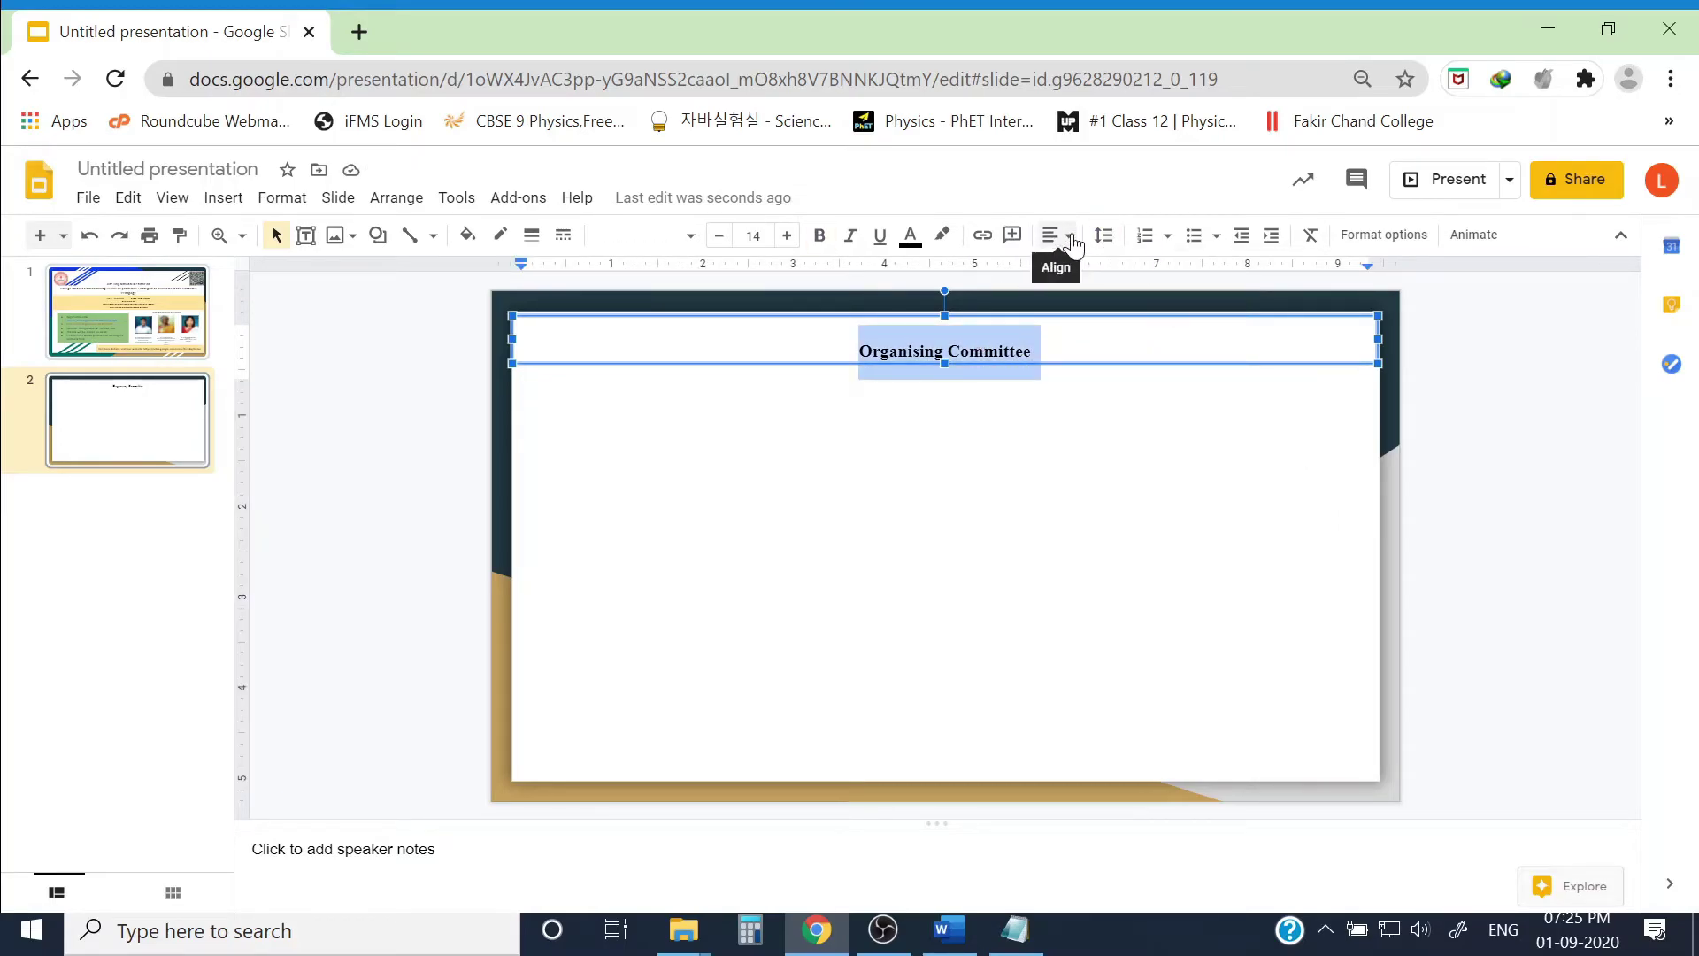
{"action": "left_click", "coordinate": [1104, 235]}
{"action": "left_click", "coordinate": [1142, 428]}
Step: Set the heading to Arial with light-orange fill, then paste the committee roles list below
{"action": "left_click", "coordinate": [673, 236]}
{"action": "left_click", "coordinate": [645, 360]}
{"action": "left_click", "coordinate": [476, 242]}
{"action": "left_click", "coordinate": [522, 442]}
{"action": "left_click", "coordinate": [1468, 464]}
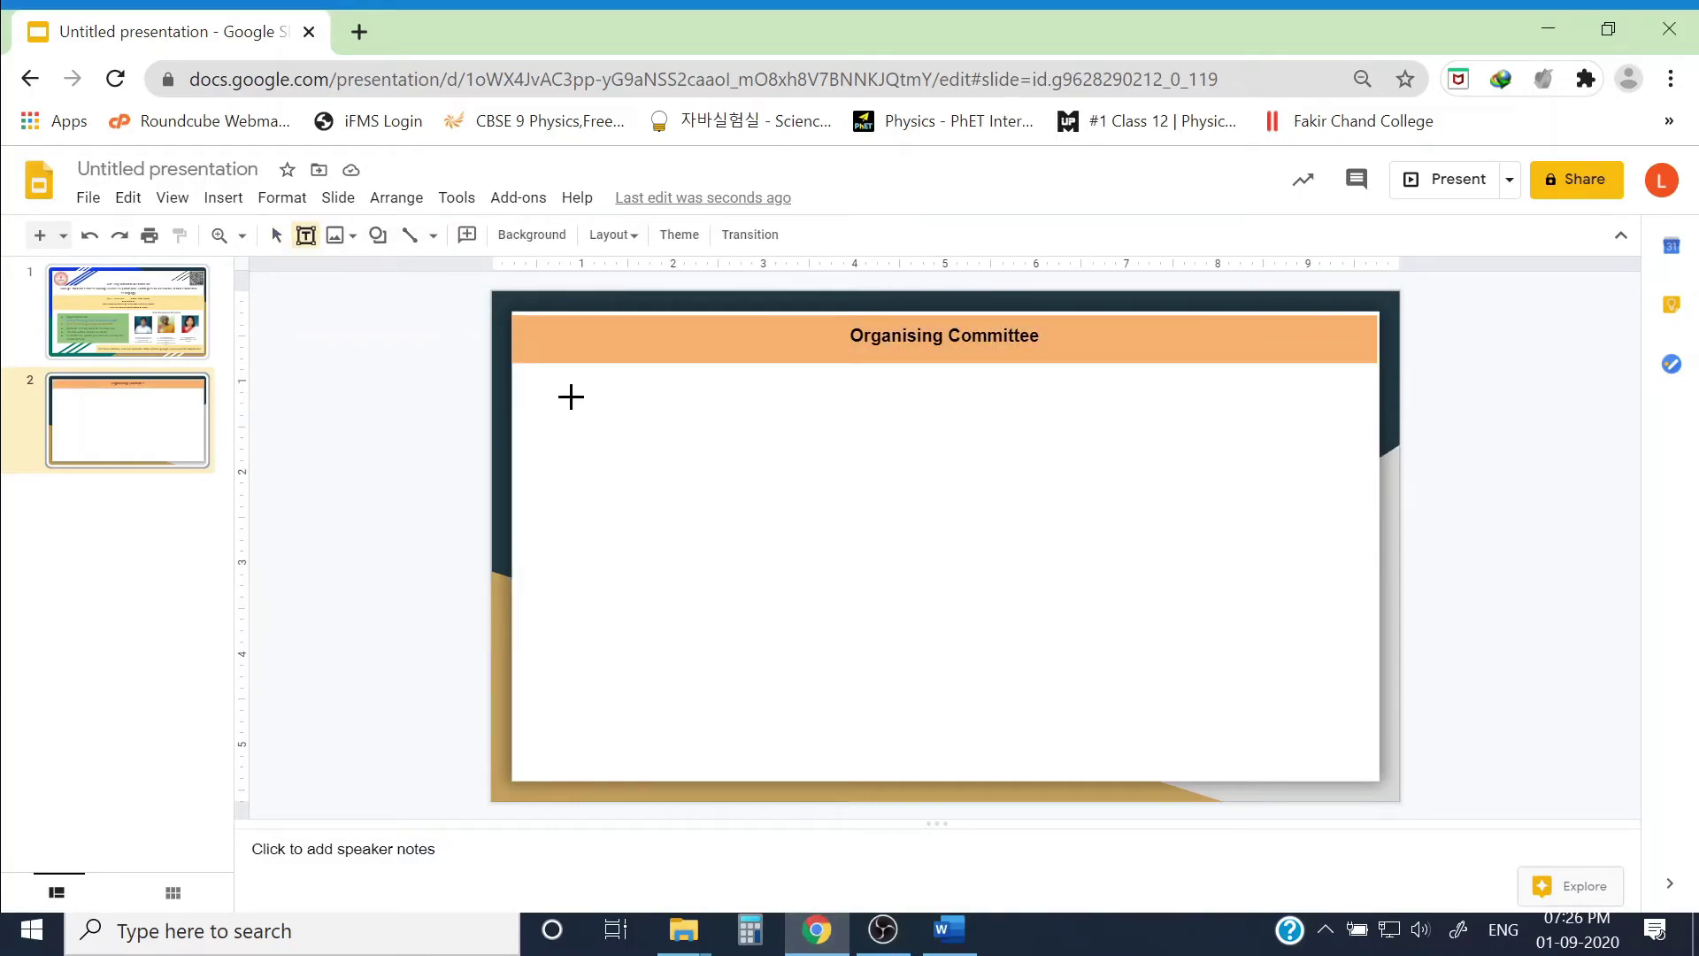
{"action": "left_click_drag", "start_coordinate": [570, 396], "coordinate": [1183, 469]}
{"action": "key", "text": "ctrl+v"}
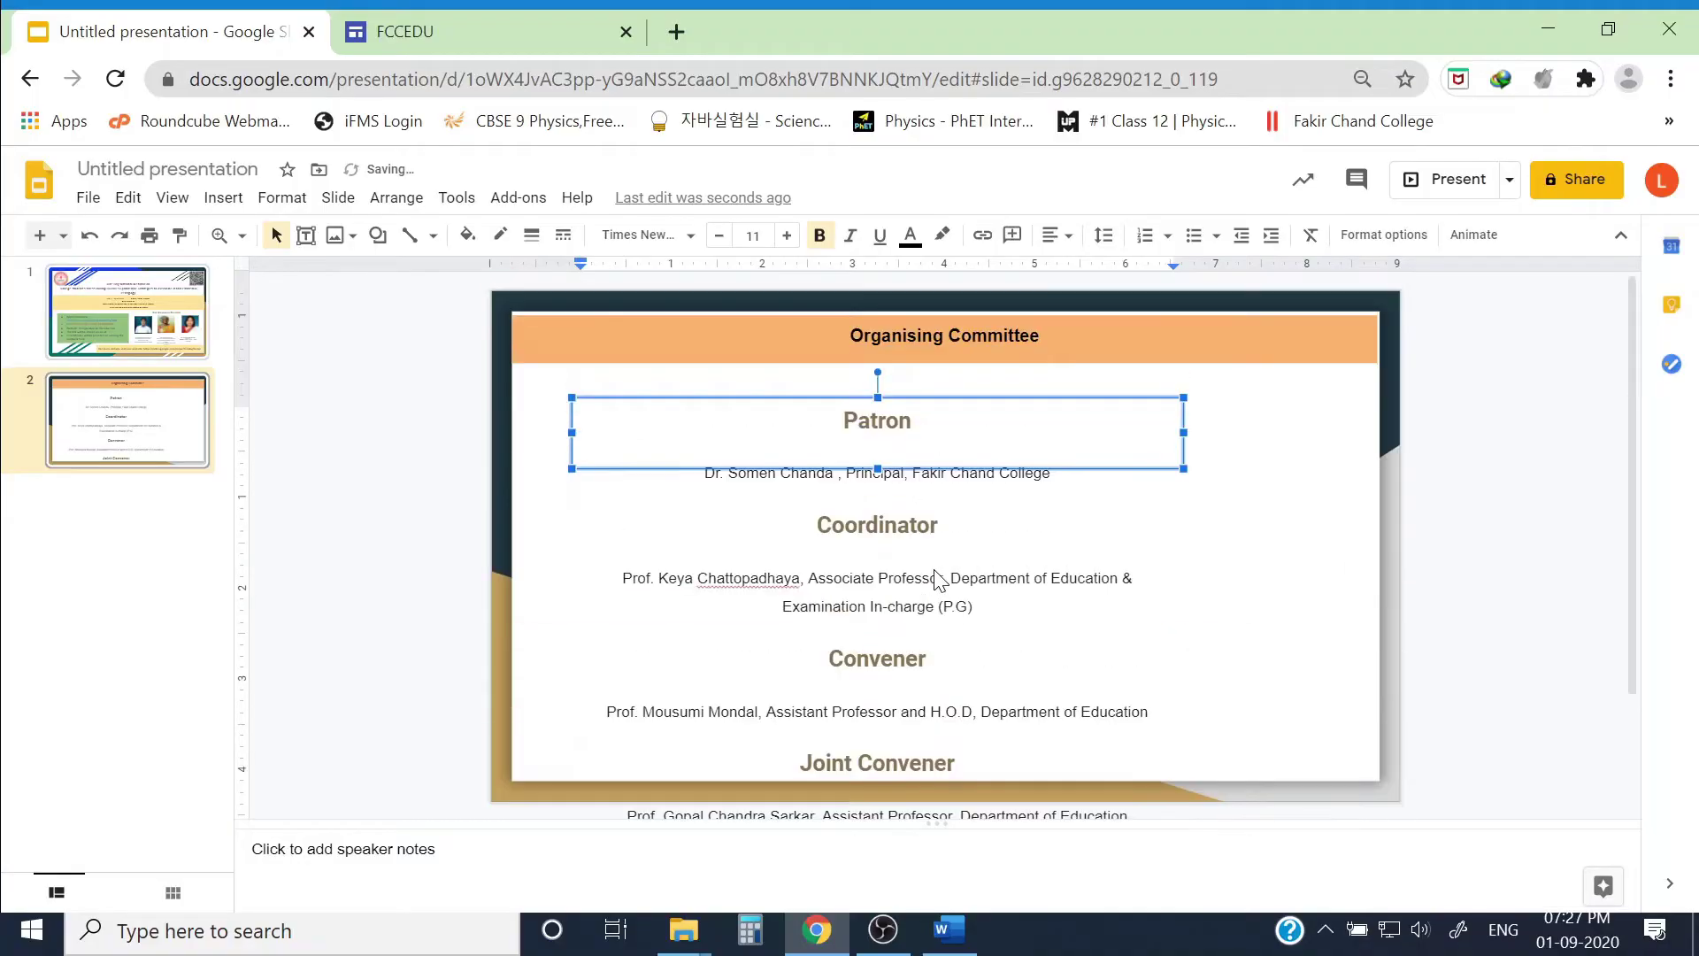
Step: Set all the committee text to single line spacing at font size 6
{"action": "key", "text": "ctrl+a"}
{"action": "left_click", "coordinate": [1103, 234]}
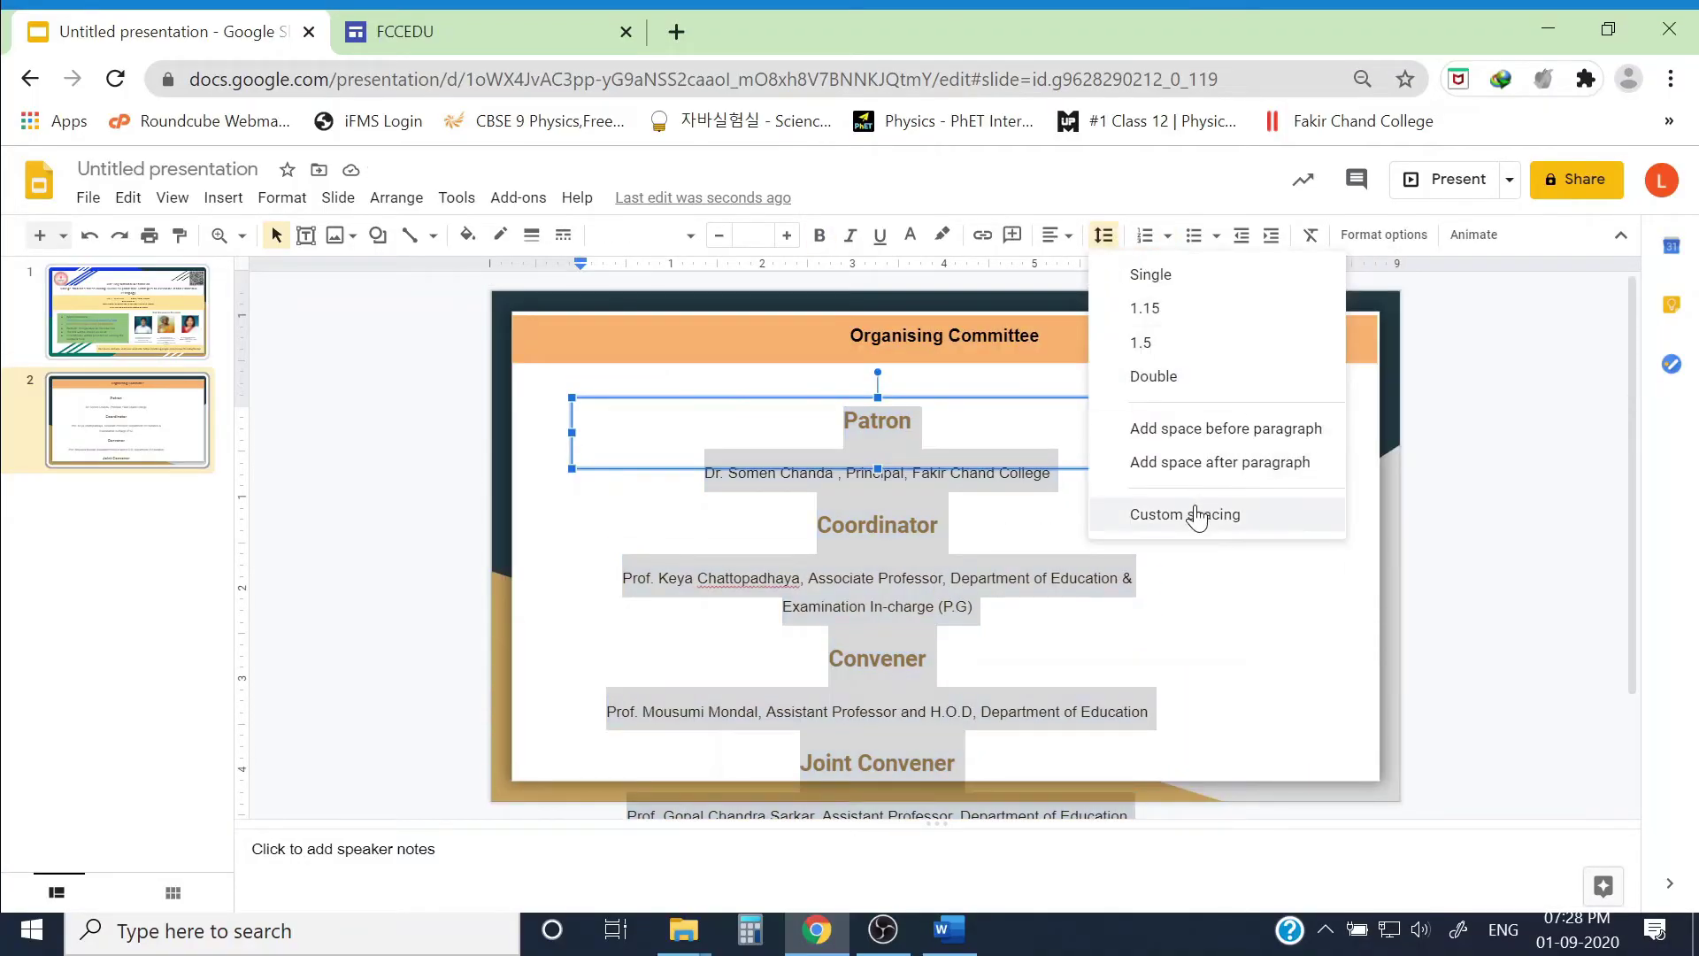
{"action": "left_click", "coordinate": [1168, 276]}
{"action": "left_click", "coordinate": [762, 235]}
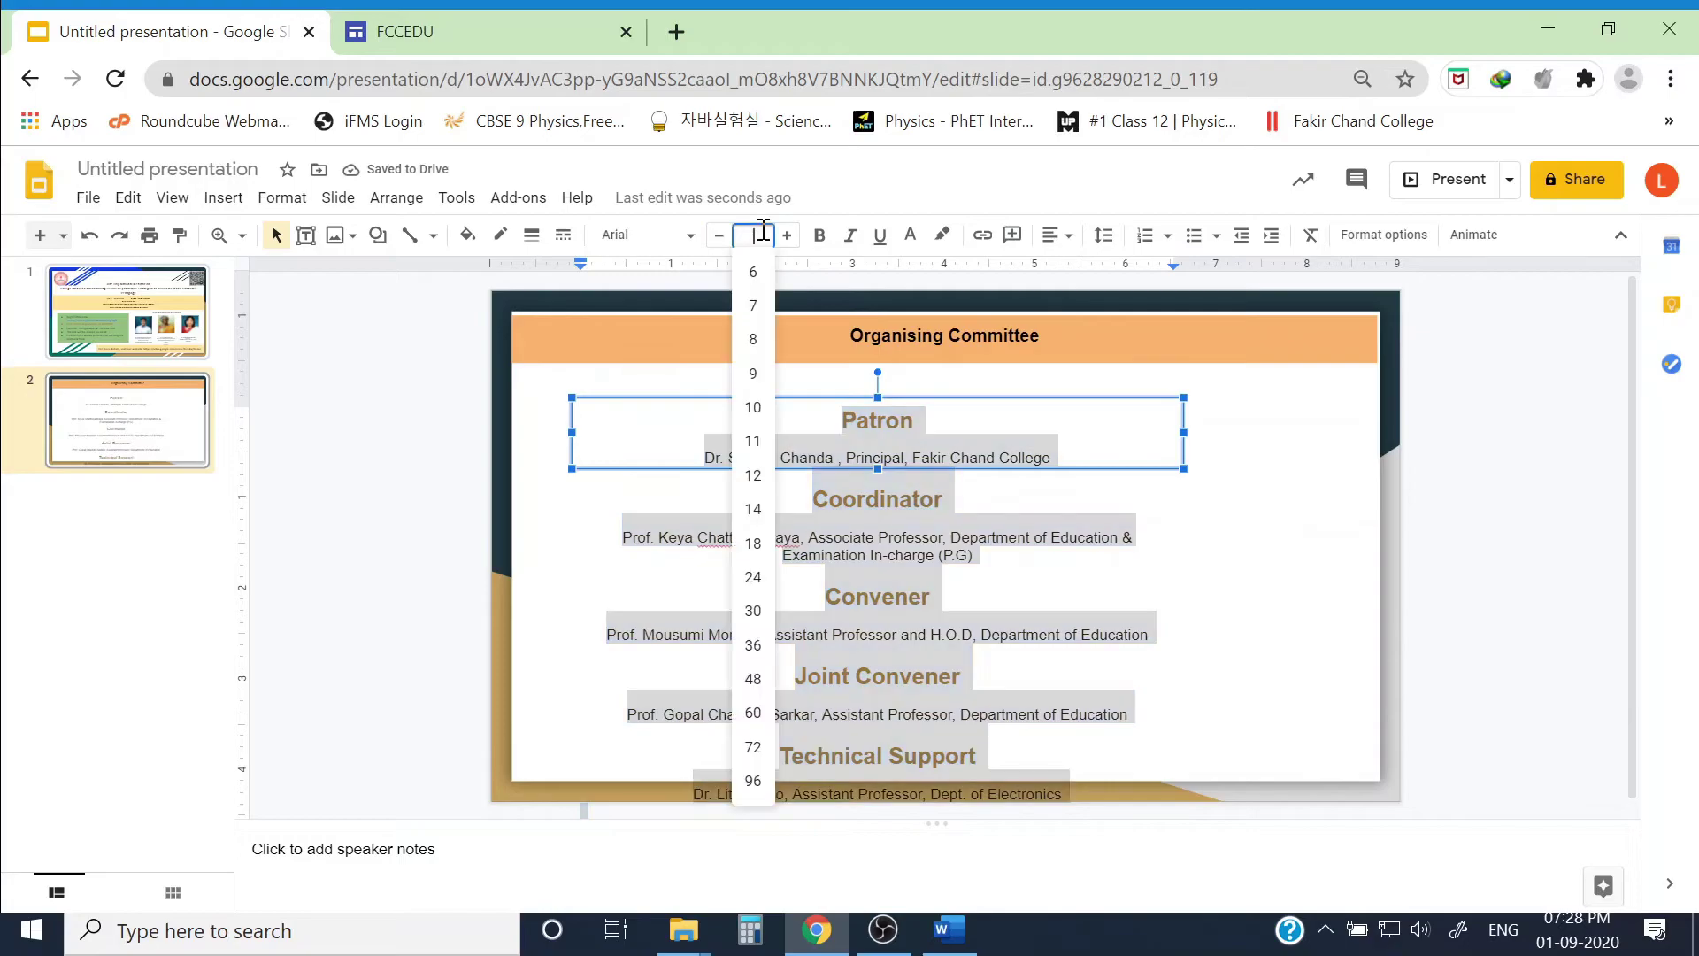
{"action": "type", "text": "6"}
{"action": "key", "text": "Return"}
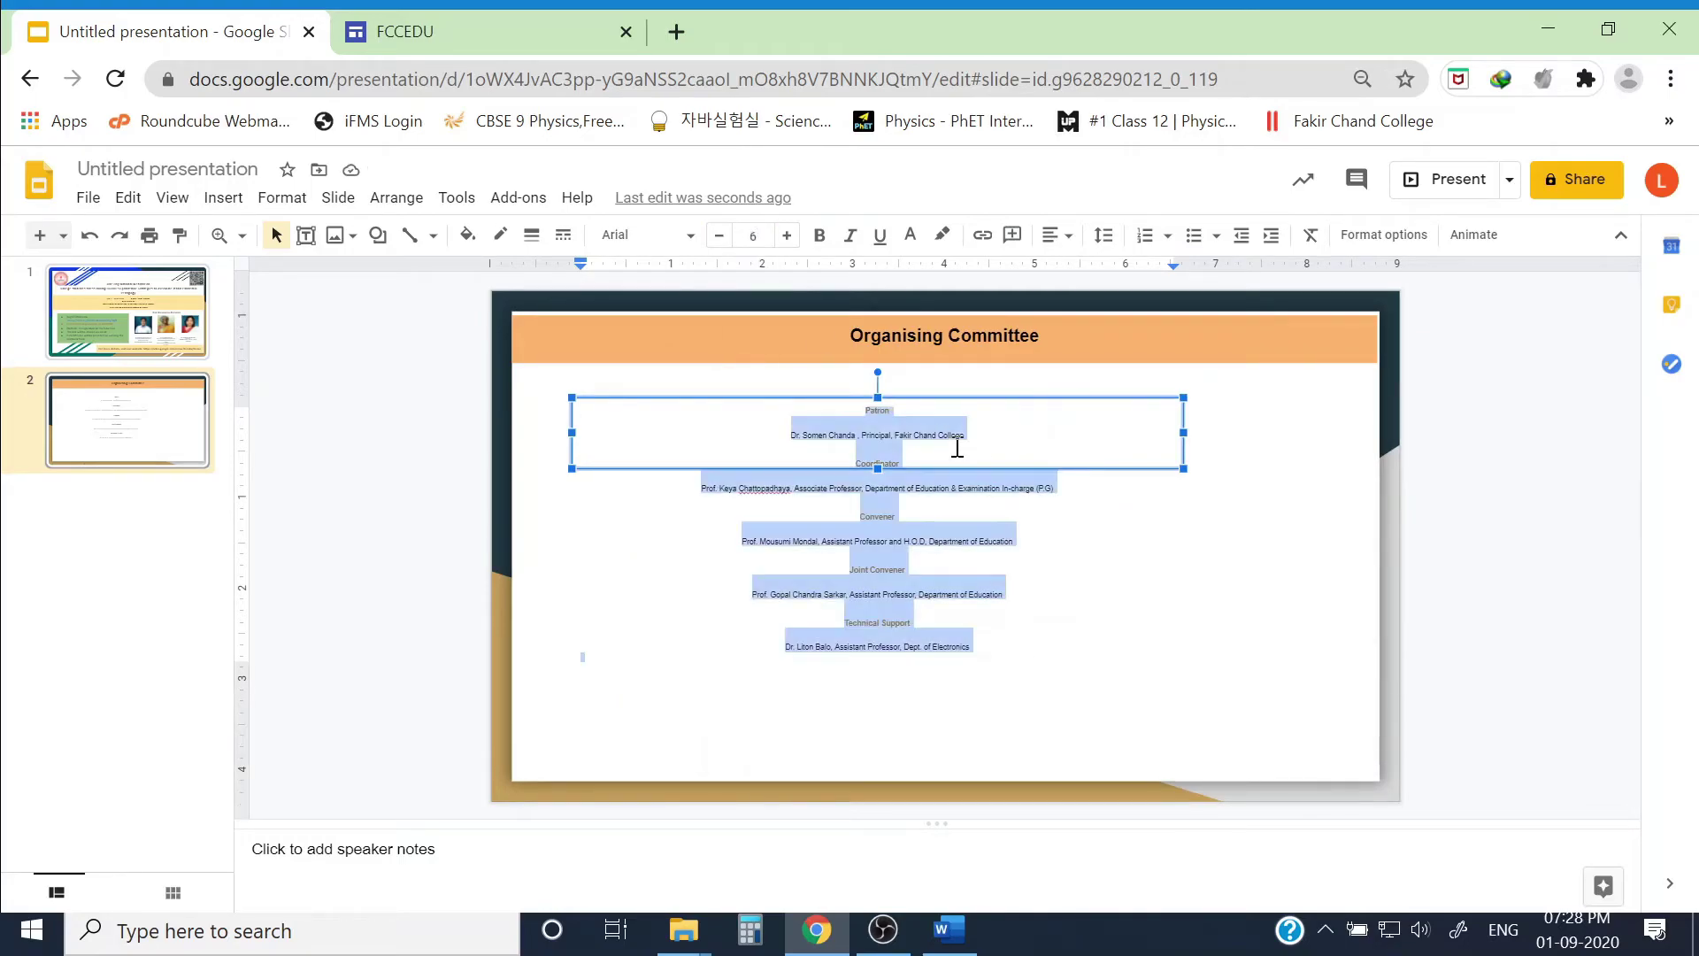
Step: Make the committee text box taller and narrower
{"action": "left_click", "coordinate": [1080, 676]}
{"action": "left_click", "coordinate": [973, 648]}
{"action": "left_click_drag", "start_coordinate": [877, 468], "coordinate": [877, 728]}
{"action": "left_click_drag", "start_coordinate": [858, 571], "coordinate": [922, 571]}
Step: Delete the blank lines among the entries, the Convener section, and before Technical Support
{"action": "left_click_drag", "start_coordinate": [853, 664], "coordinate": [734, 409]}
{"action": "key", "text": "ctrl+minus"}
{"action": "left_click", "coordinate": [778, 444]}
{"action": "key", "text": "BackSpace"}
{"action": "key", "text": "BackSpace"}
{"action": "key", "text": "BackSpace"}
{"action": "key", "text": "BackSpace"}
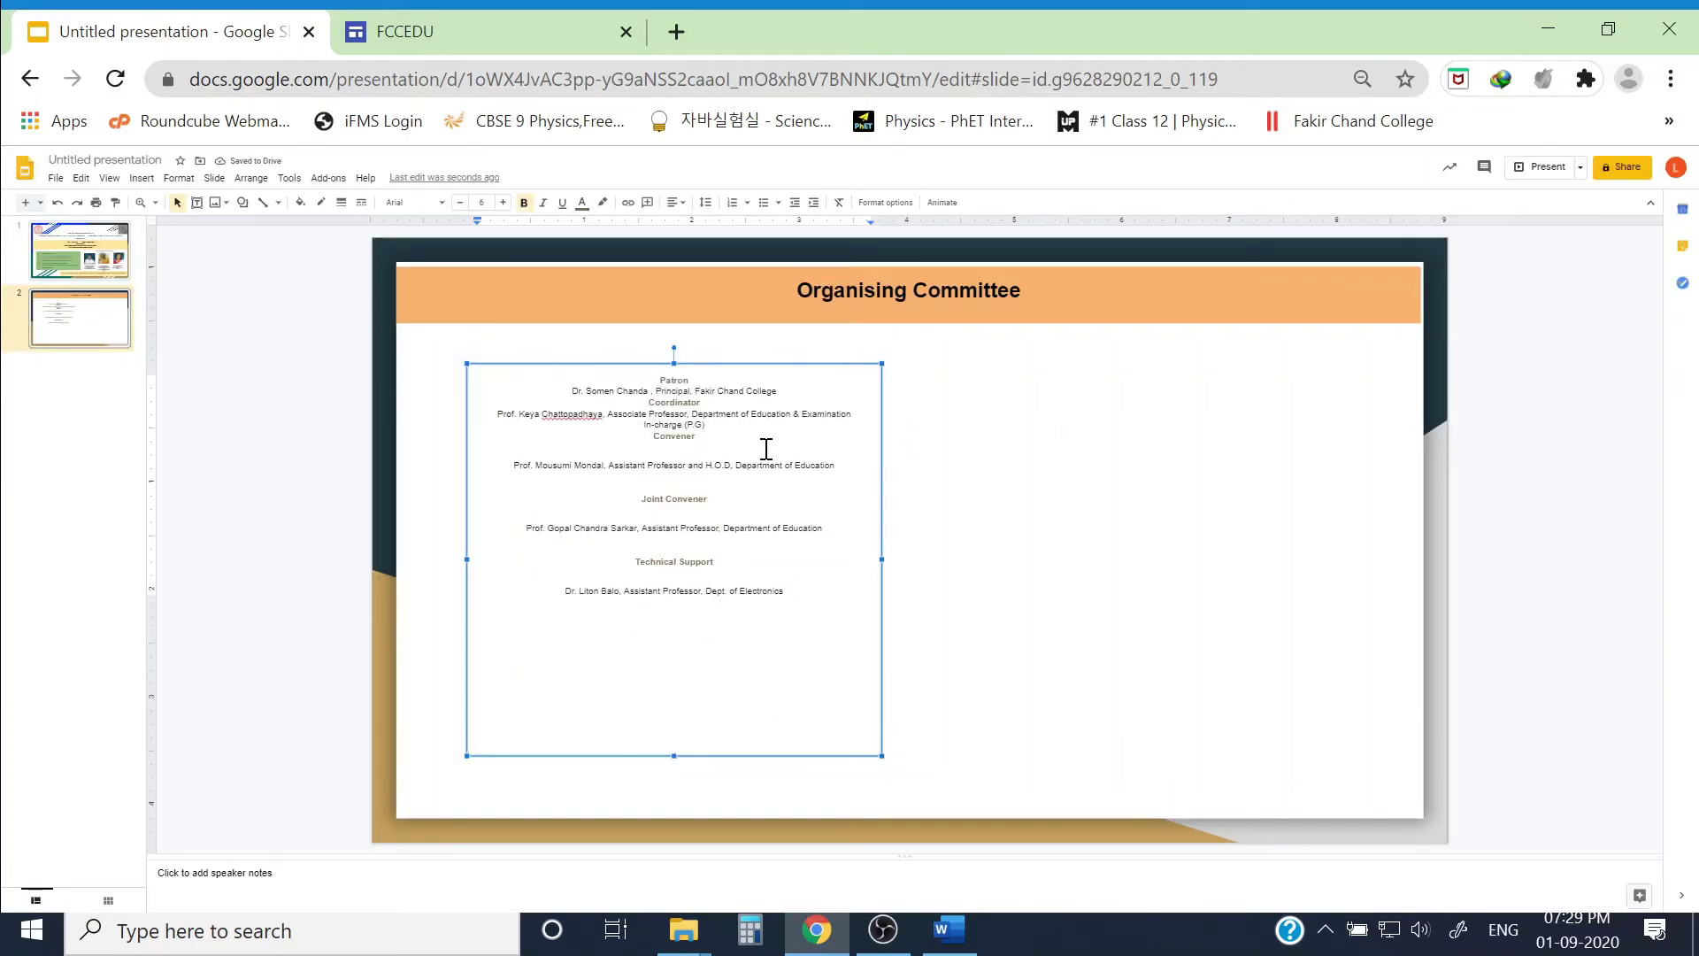
{"action": "left_click", "coordinate": [838, 450]}
{"action": "key", "text": "Delete"}
{"action": "key", "text": "Delete"}
{"action": "key", "text": "Delete"}
{"action": "left_click", "coordinate": [838, 466]}
{"action": "key", "text": "Delete"}
{"action": "key", "text": "Delete"}
{"action": "key", "text": "Delete"}
{"action": "key", "text": "Delete"}
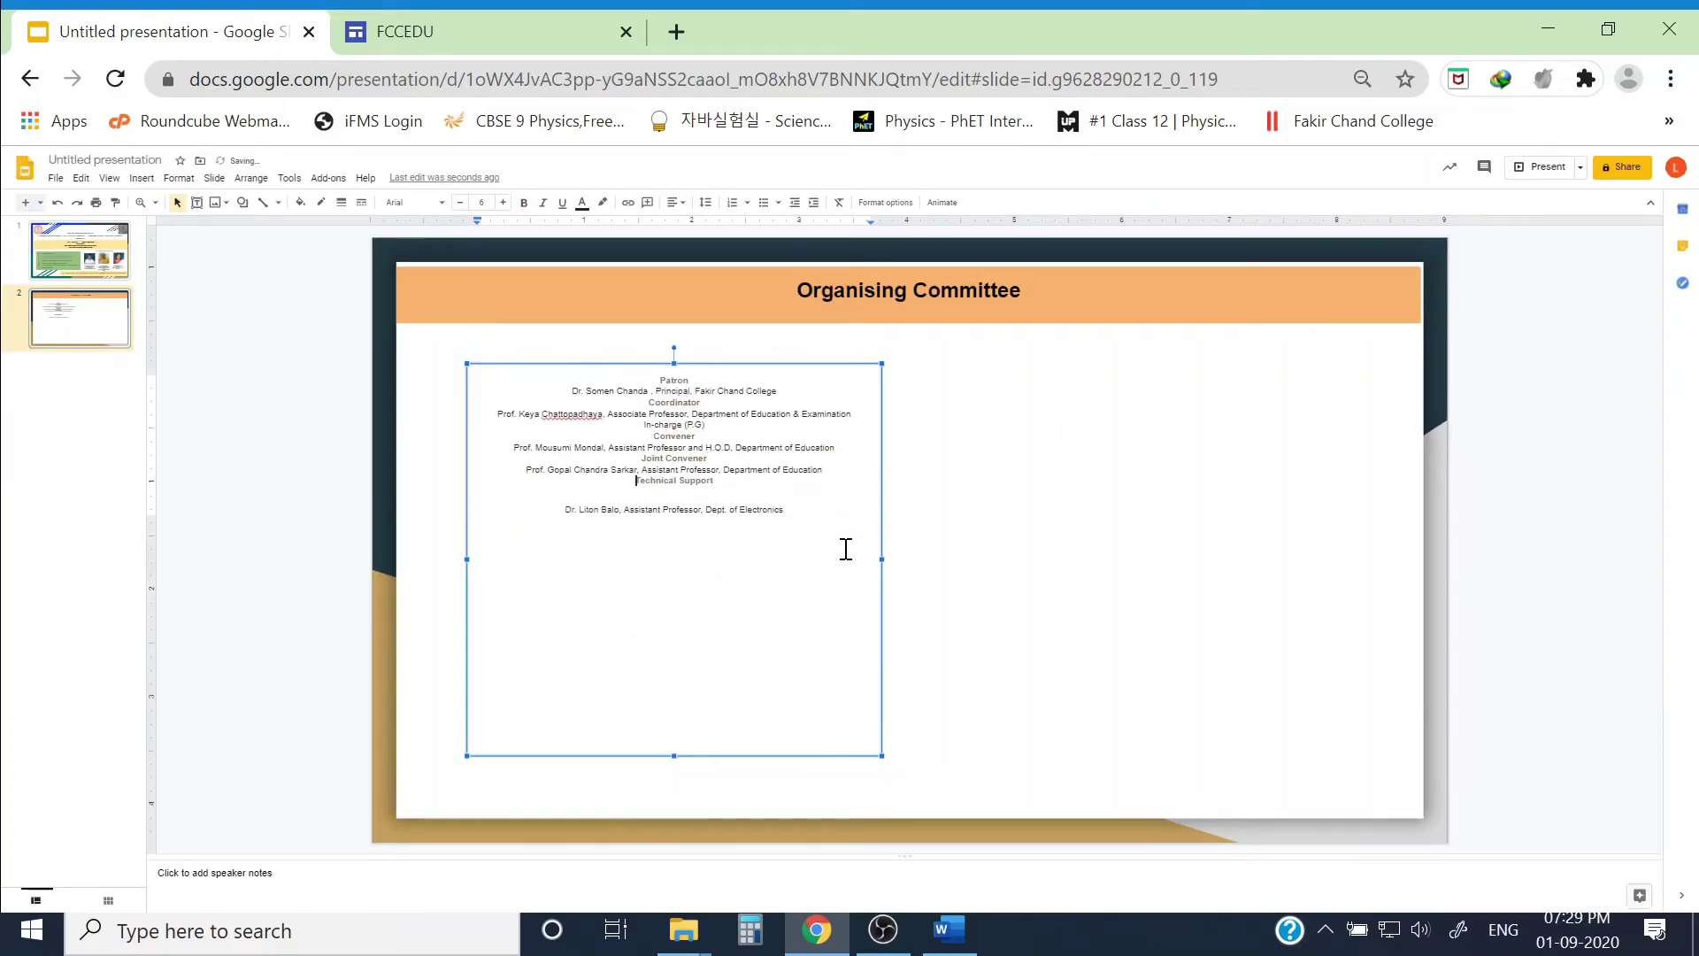
{"action": "left_click", "coordinate": [725, 484]}
{"action": "key", "text": "Delete"}
{"action": "key", "text": "ctrl+0"}
Step: Paste the Advisory Committee list below the committee list in Arial 8
{"action": "left_click", "coordinate": [698, 627]}
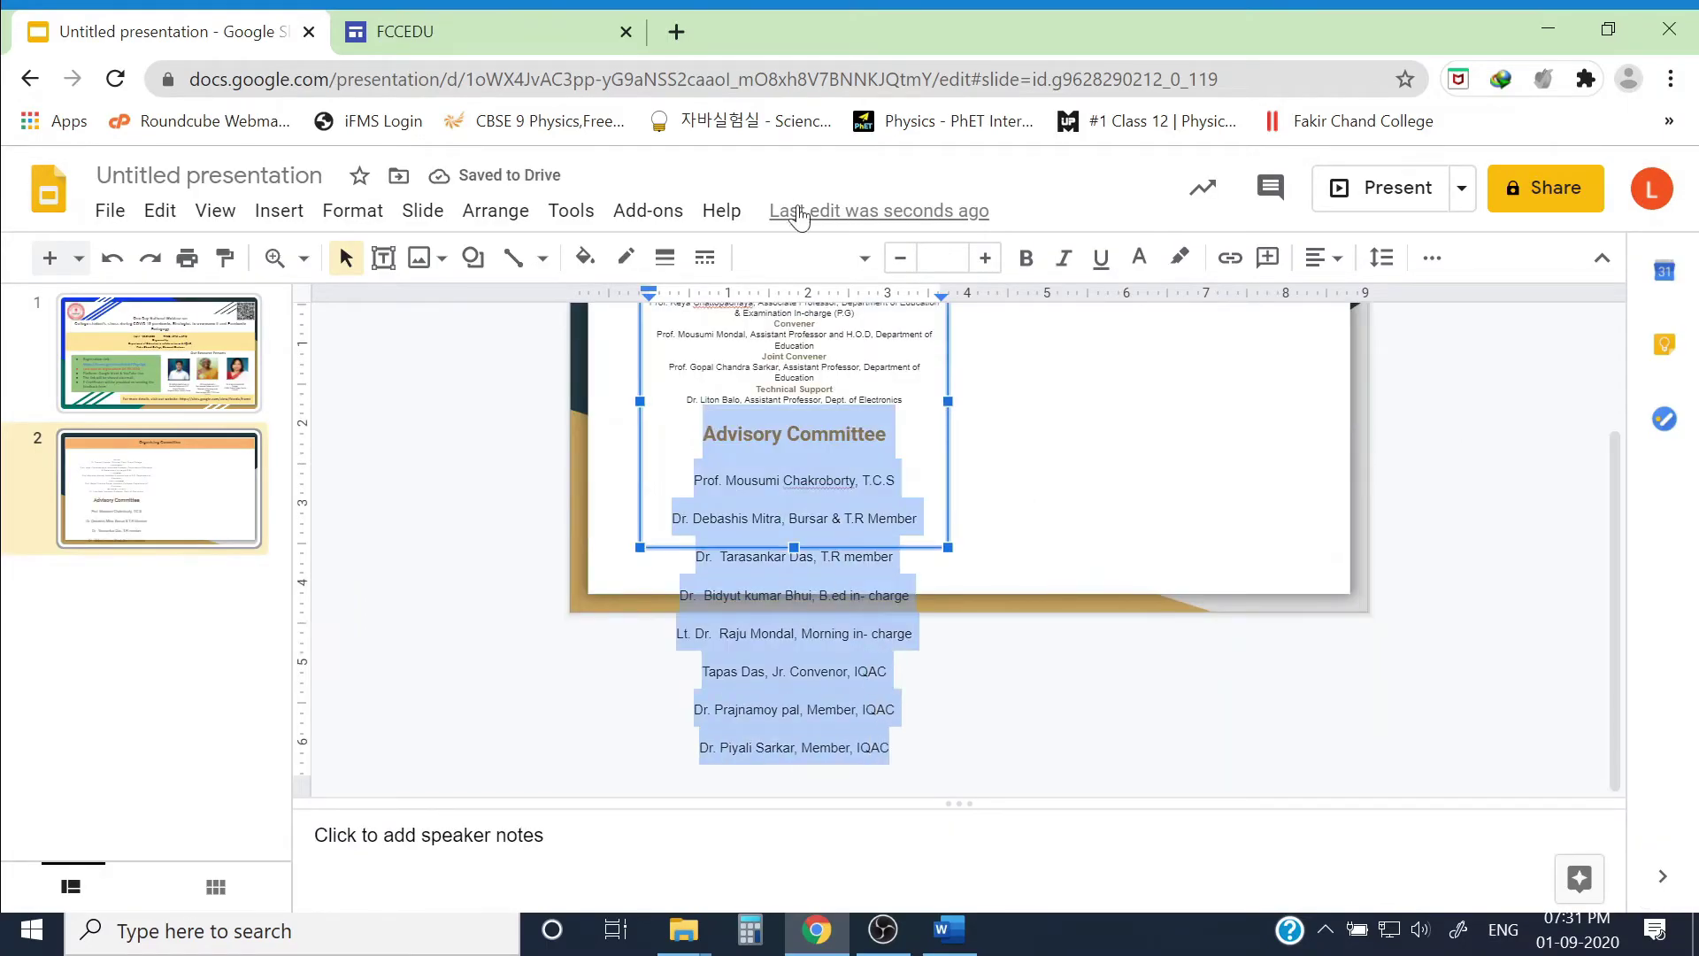
{"action": "left_click", "coordinate": [801, 257]}
{"action": "left_click", "coordinate": [842, 417]}
{"action": "left_click", "coordinate": [941, 257]}
{"action": "left_click", "coordinate": [940, 383]}
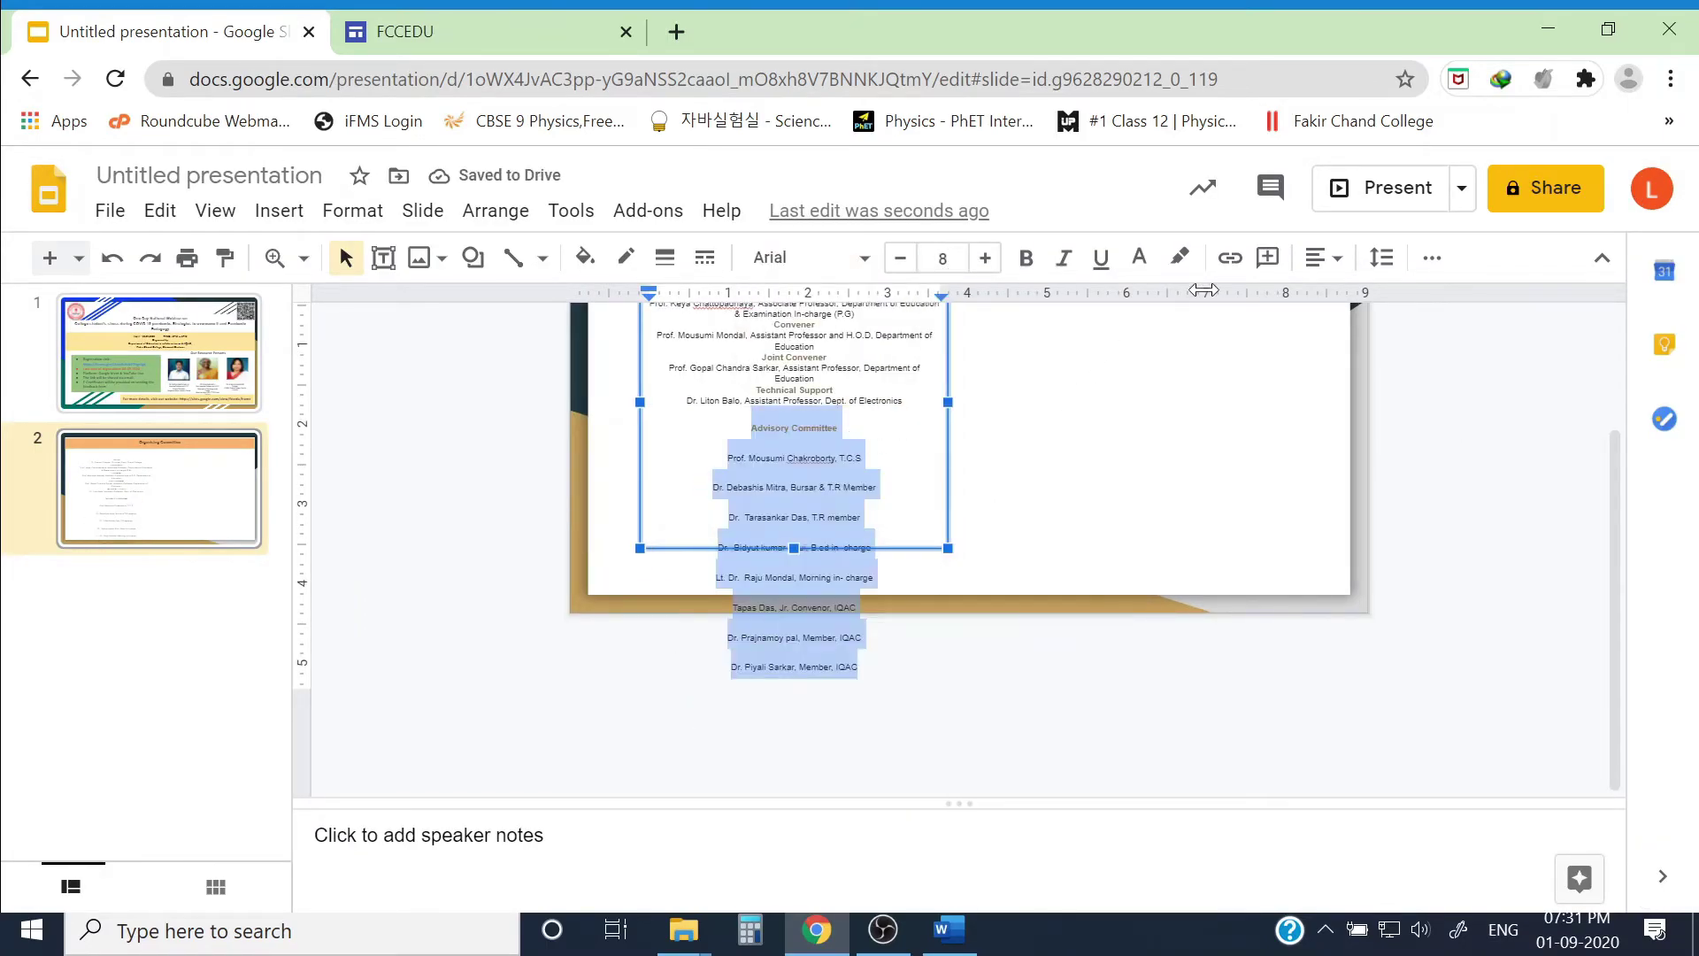
Step: Remove every blank line throughout the pasted Advisory Committee list
{"action": "left_click", "coordinate": [898, 412]}
{"action": "key", "text": "Delete"}
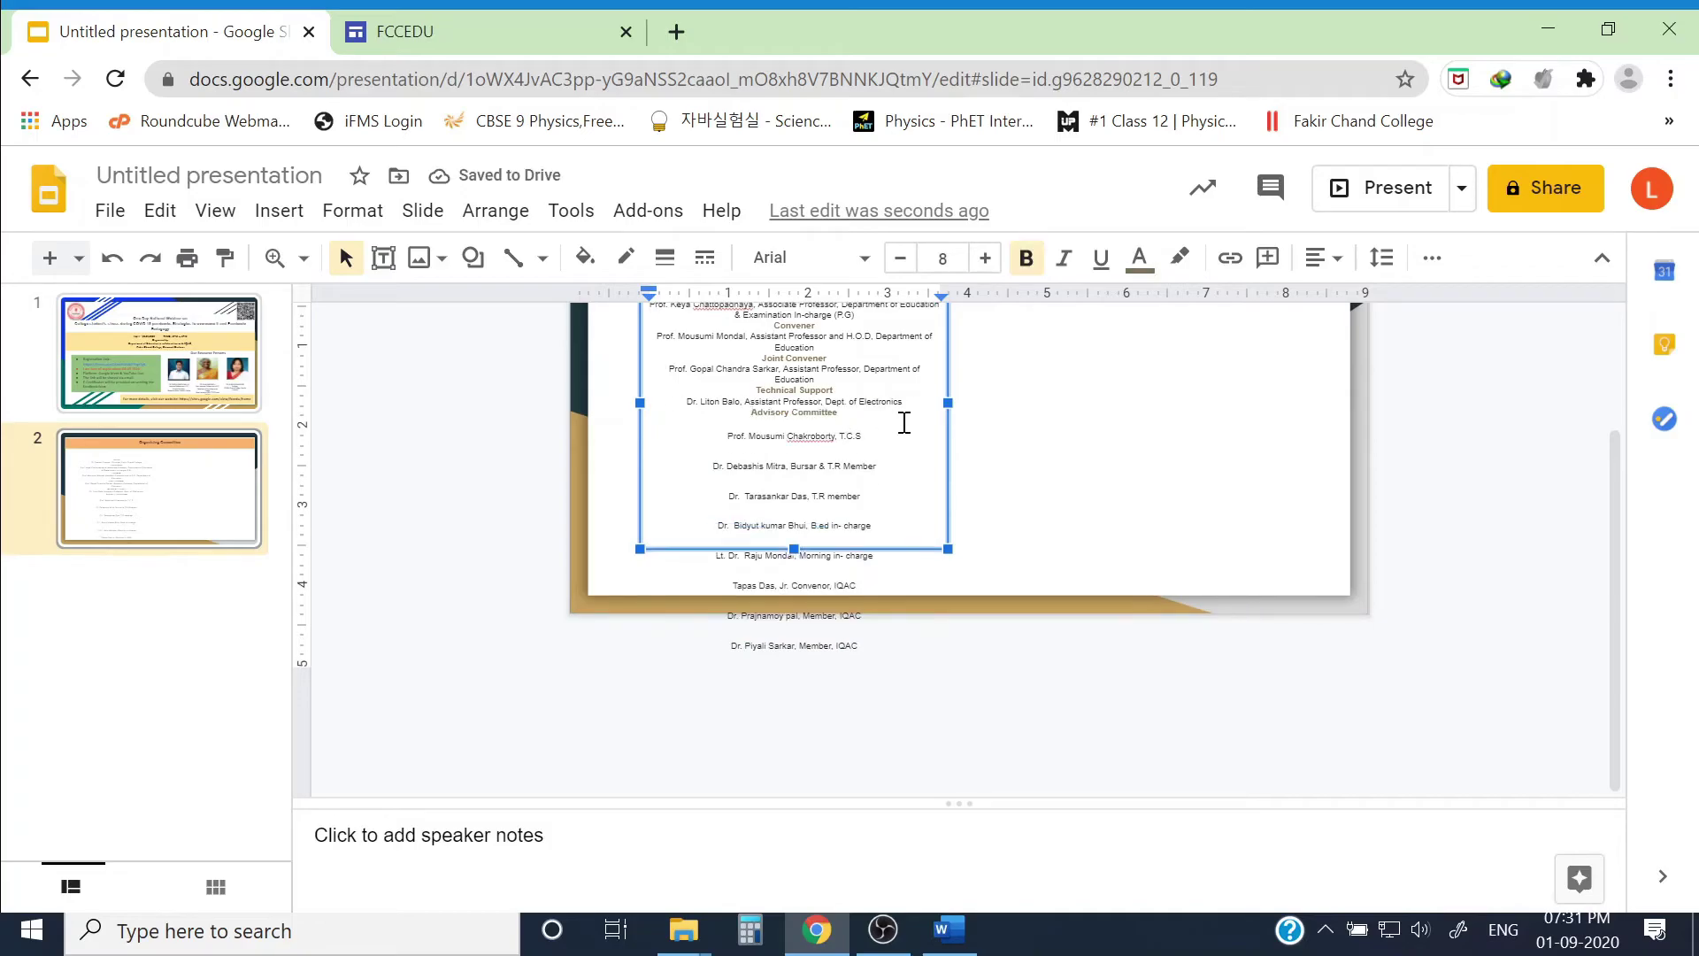
{"action": "left_click", "coordinate": [904, 422]}
{"action": "key", "text": "Delete"}
{"action": "left_click", "coordinate": [885, 436]}
{"action": "key", "text": "Delete"}
{"action": "left_click", "coordinate": [869, 446]}
{"action": "key", "text": "Delete"}
{"action": "left_click", "coordinate": [869, 445]}
{"action": "key", "text": "Delete"}
{"action": "left_click", "coordinate": [878, 457]}
{"action": "key", "text": "Delete"}
{"action": "left_click", "coordinate": [878, 467]}
{"action": "key", "text": "Delete"}
{"action": "left_click", "coordinate": [860, 478]}
{"action": "key", "text": "Delete"}
{"action": "left_click", "coordinate": [872, 490]}
{"action": "key", "text": "Delete"}
{"action": "scroll", "coordinate": [876, 491], "scroll_direction": "up", "scroll_amount": 2}
{"action": "left_click", "coordinate": [1120, 544]}
Step: Paste the Other Team Members box, set its text to size 8, and resize it
{"action": "key", "text": "ctrl+v"}
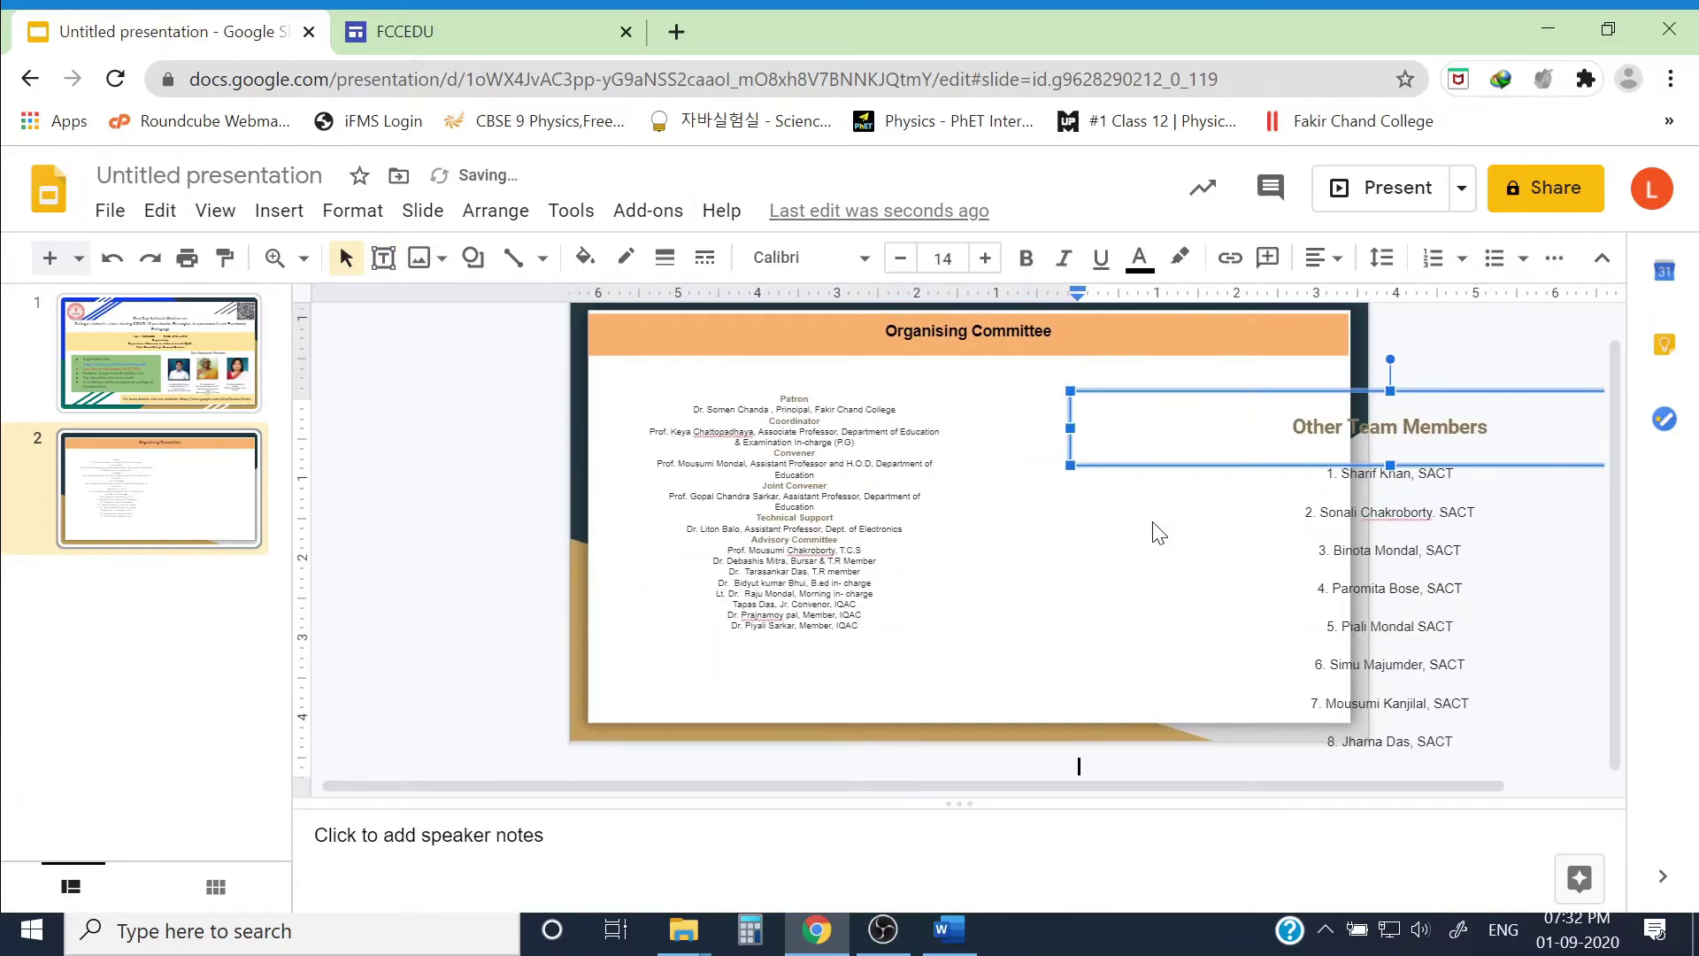
{"action": "key", "text": "ctrl+a"}
{"action": "left_click", "coordinate": [943, 258]}
{"action": "left_click", "coordinate": [942, 385]}
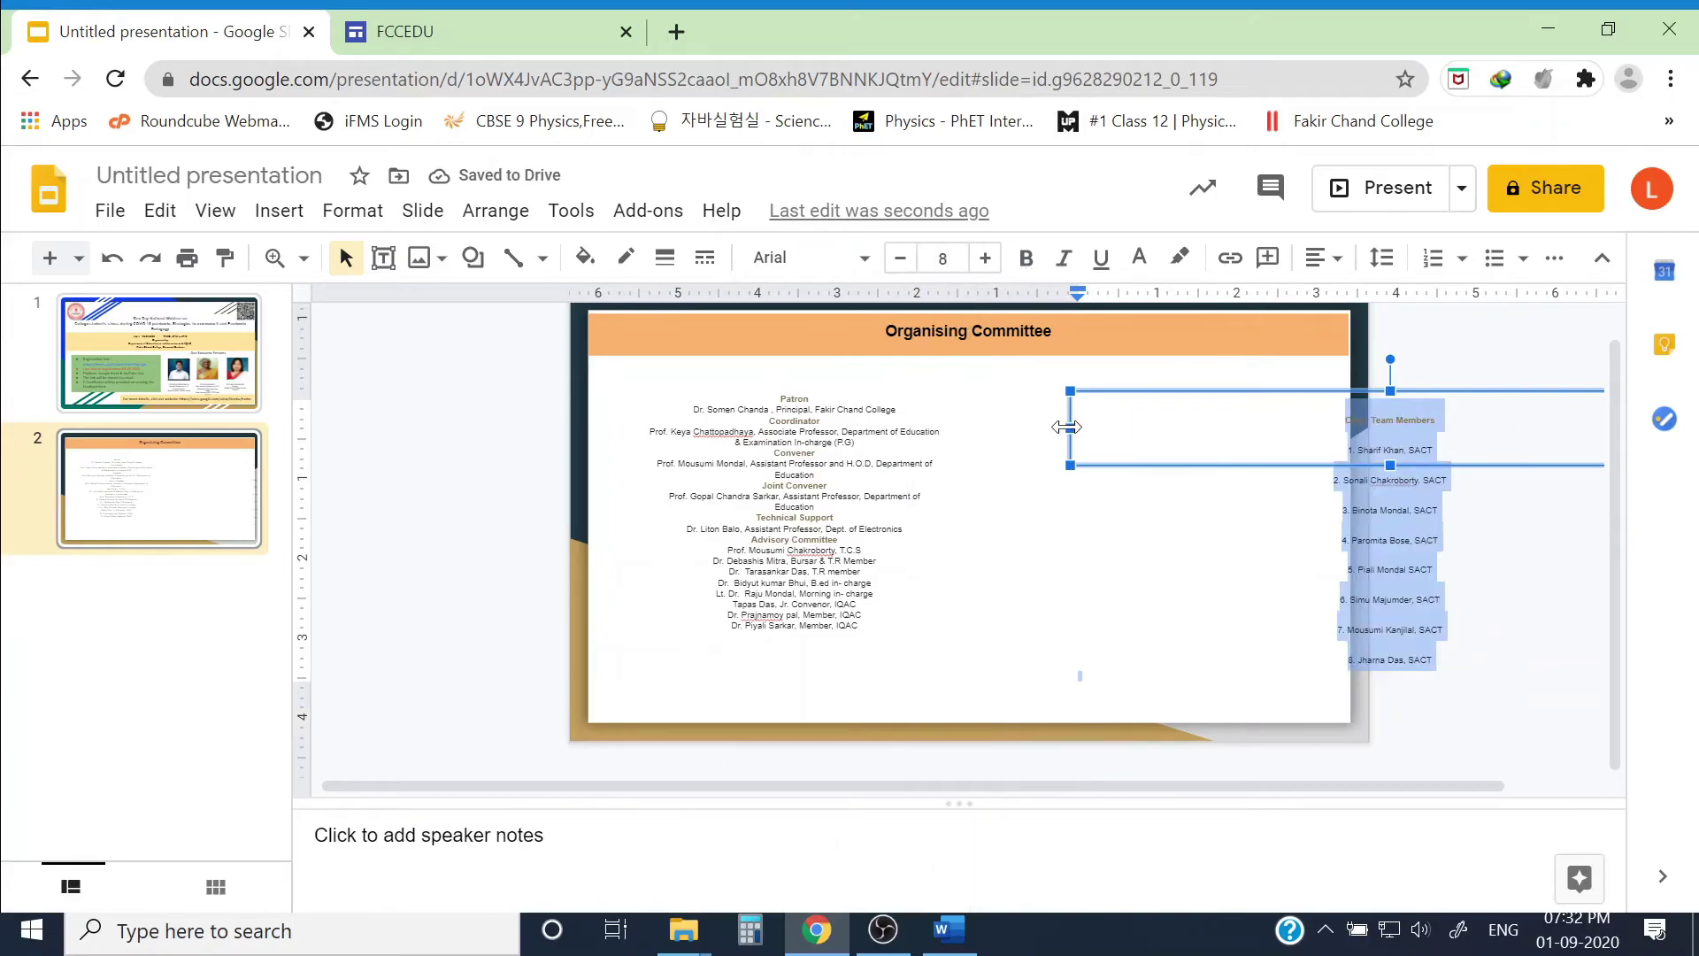
{"action": "left_click_drag", "start_coordinate": [1066, 427], "coordinate": [924, 428]}
{"action": "left_click_drag", "start_coordinate": [1596, 462], "coordinate": [1212, 464]}
{"action": "left_click_drag", "start_coordinate": [1081, 702], "coordinate": [1082, 715]}
Step: Set the Other Team Members list to single line spacing
{"action": "left_click", "coordinate": [1165, 474]}
{"action": "key", "text": "ctrl+a"}
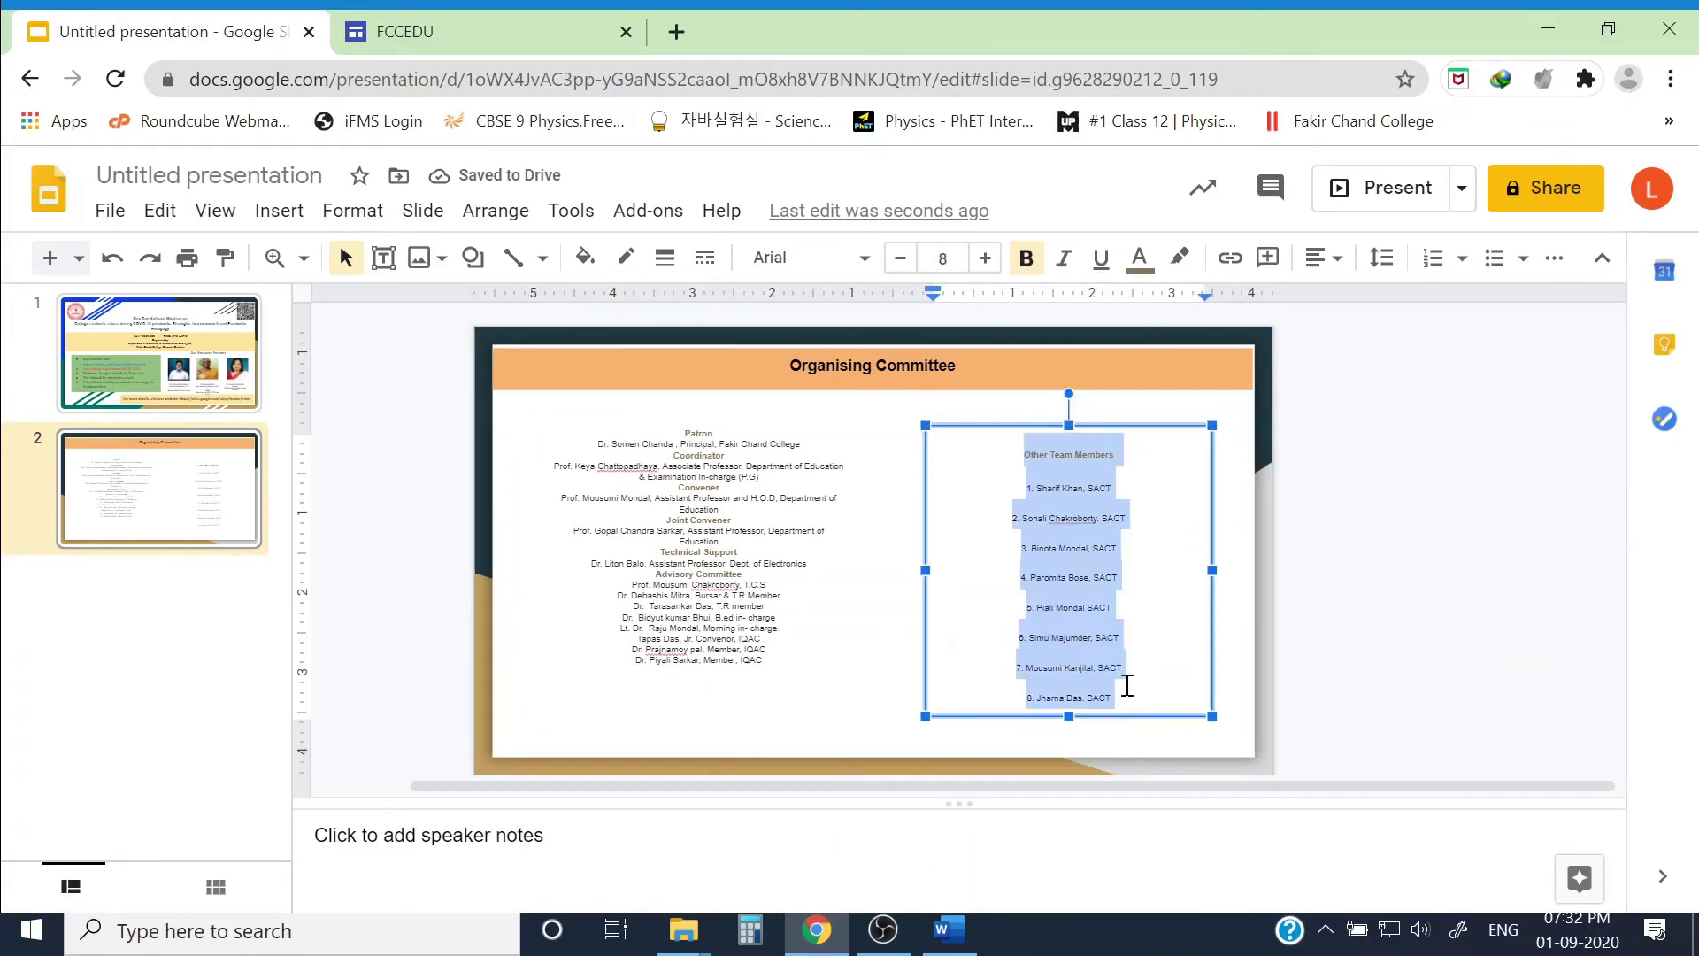
{"action": "left_click", "coordinate": [1381, 257]}
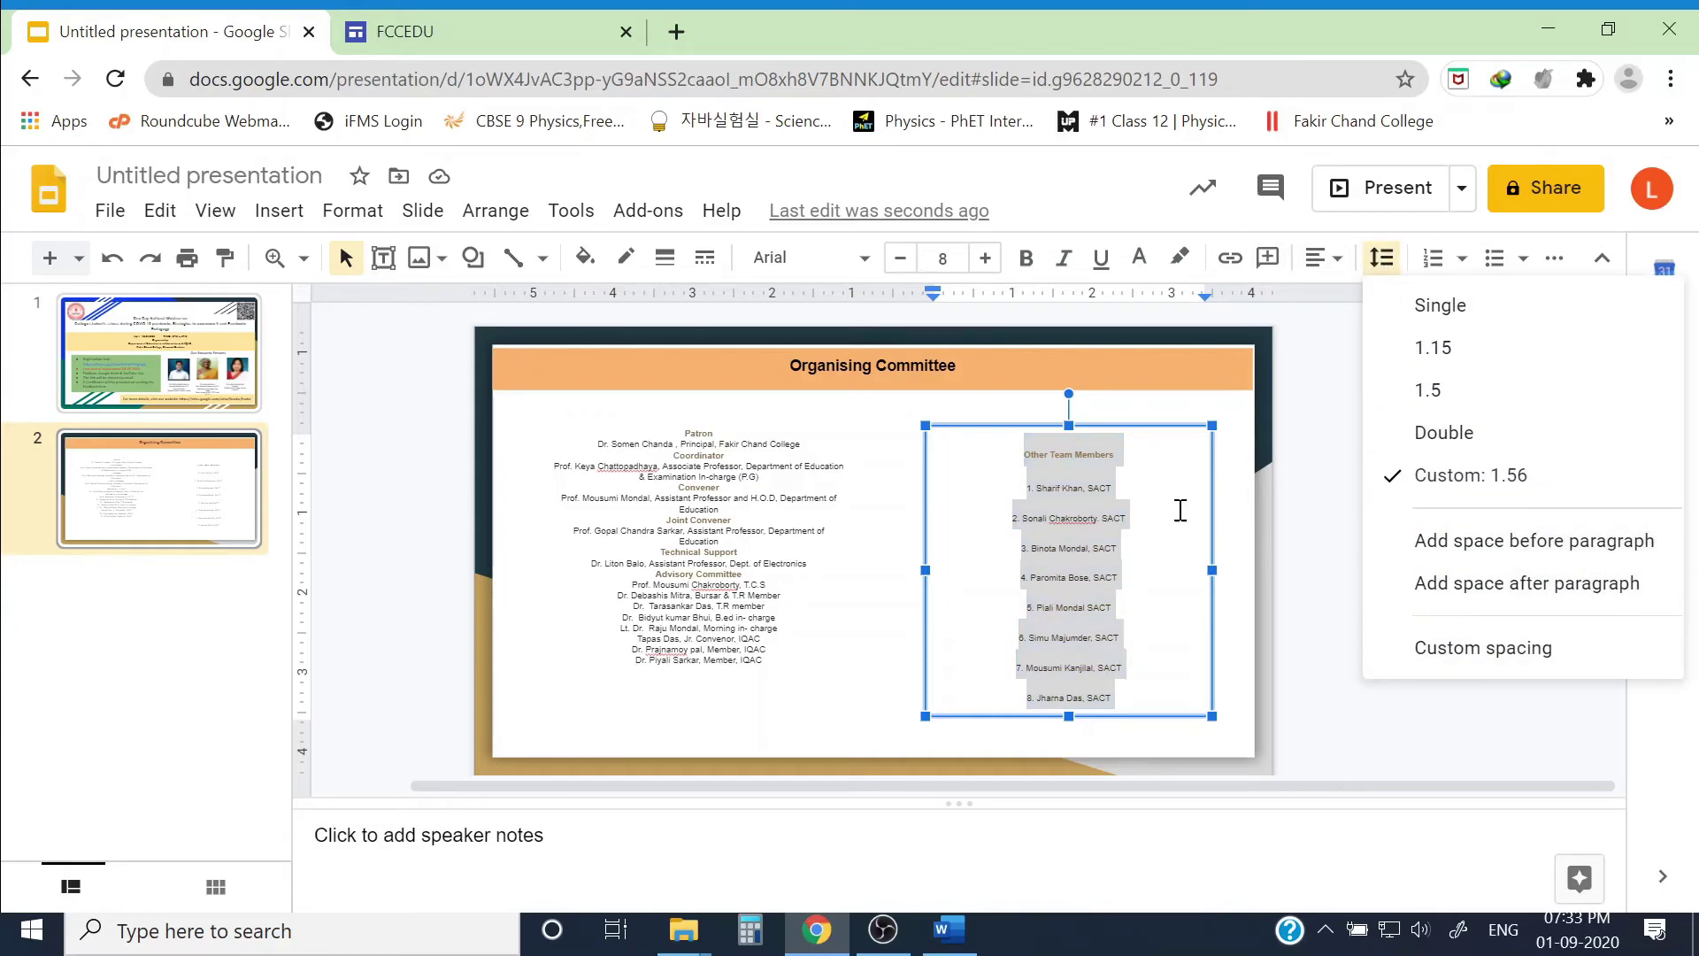
{"action": "left_click", "coordinate": [1410, 305]}
{"action": "left_click", "coordinate": [696, 606]}
{"action": "left_click", "coordinate": [1381, 258]}
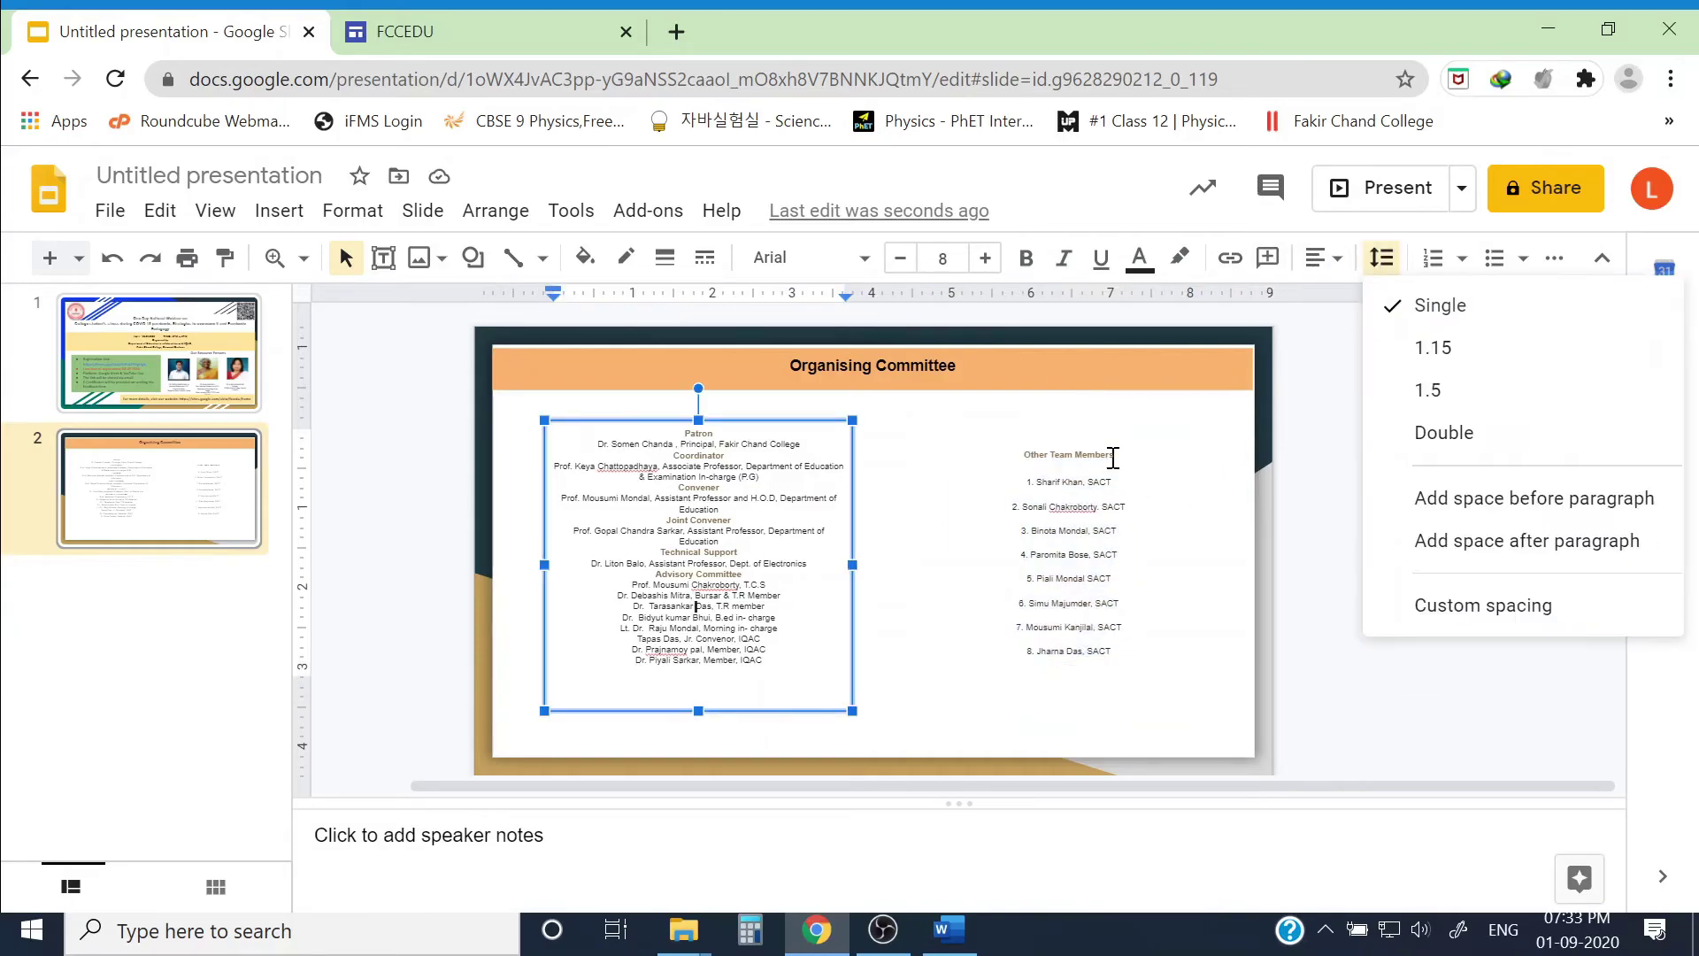
{"action": "left_click", "coordinate": [1141, 478]}
{"action": "key", "text": "BackSpace"}
{"action": "key", "text": "Return"}
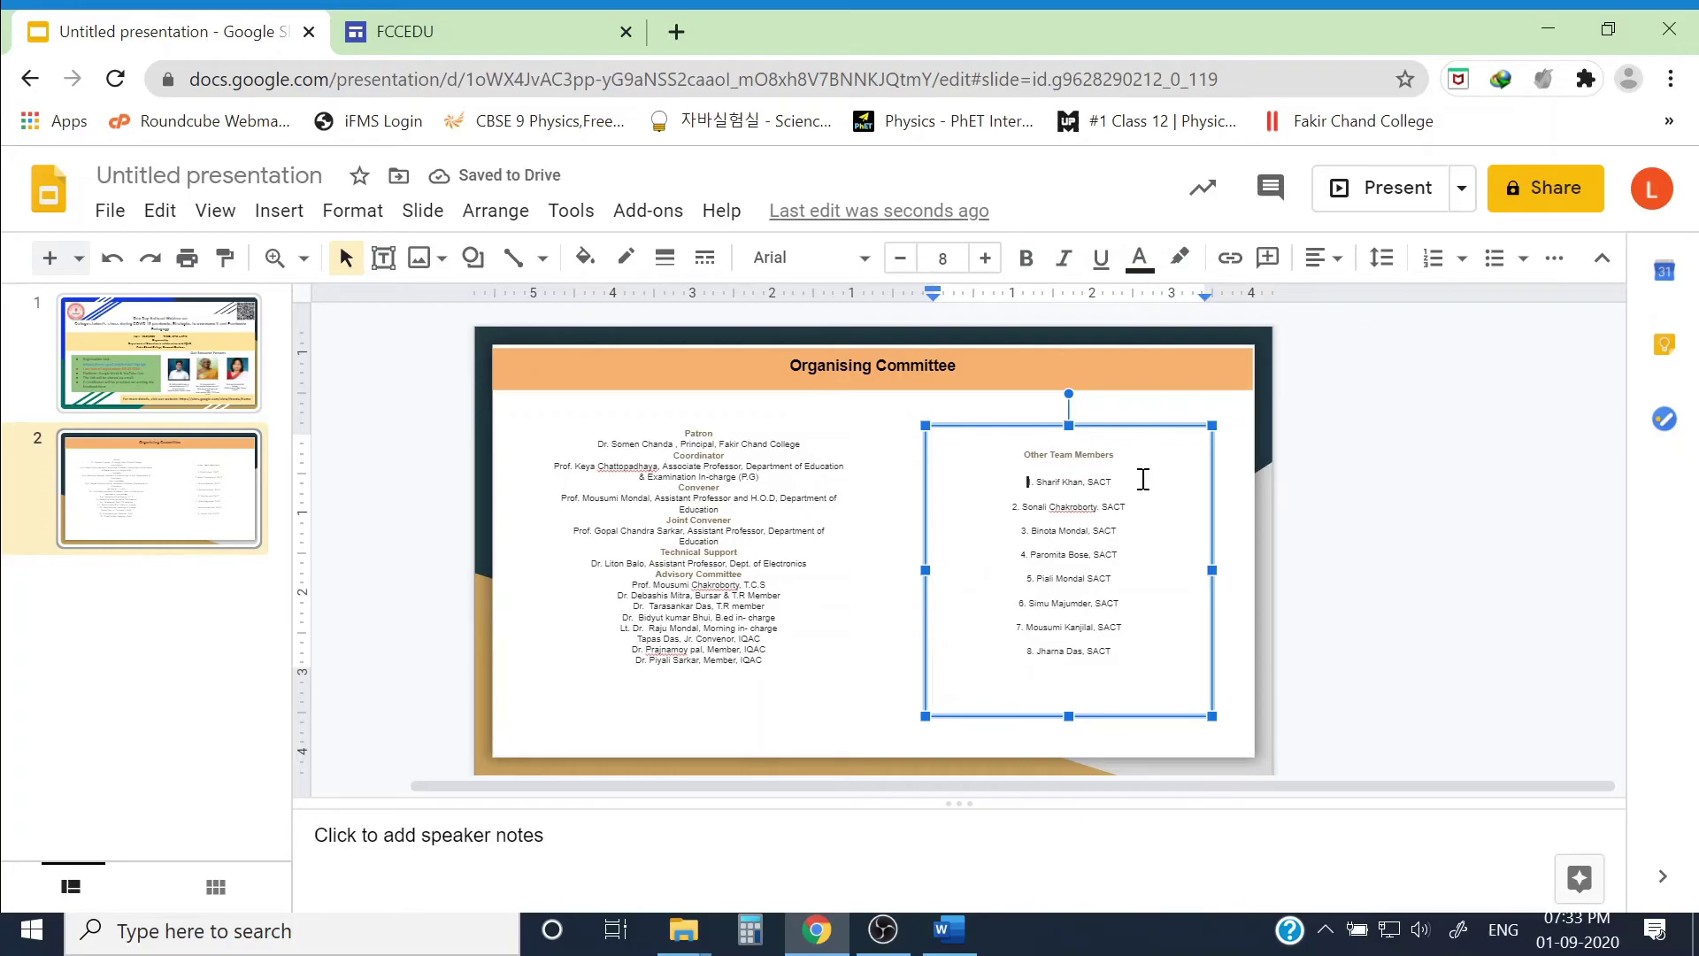
{"action": "key", "text": "ctrl+a"}
{"action": "left_click", "coordinate": [1149, 655]}
Step: Set the list's custom paragraph space-before to 0
{"action": "left_click_drag", "start_coordinate": [1148, 655], "coordinate": [994, 443]}
{"action": "left_click", "coordinate": [1381, 258]}
{"action": "left_click", "coordinate": [1464, 619]}
{"action": "double_click", "coordinate": [827, 595]}
{"action": "type", "text": "0"}
{"action": "key", "text": "shift+Tab"}
{"action": "left_click", "coordinate": [931, 701]}
{"action": "left_click", "coordinate": [1085, 633]}
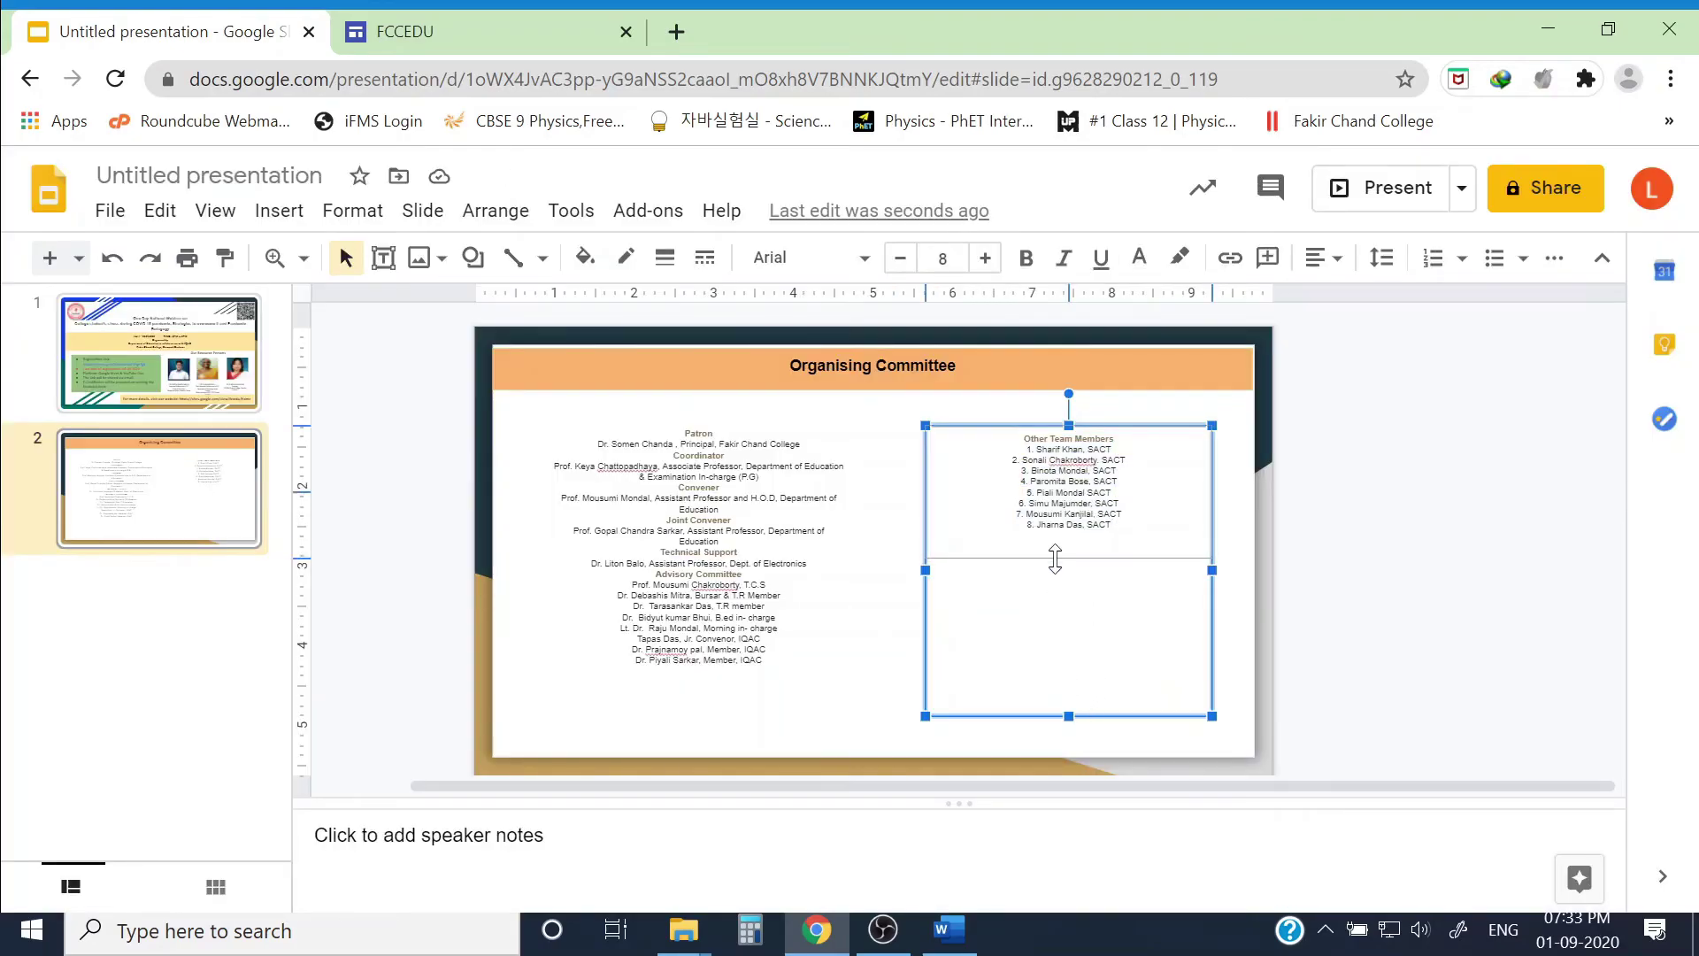
Step: Enlarge the left column text to 11, nudge it up, and select its Advisory Committee section
{"action": "left_click", "coordinate": [788, 664]}
{"action": "key", "text": "ctrl+a"}
{"action": "left_click", "coordinate": [985, 257]}
{"action": "left_click", "coordinate": [985, 258]}
{"action": "left_click", "coordinate": [985, 258]}
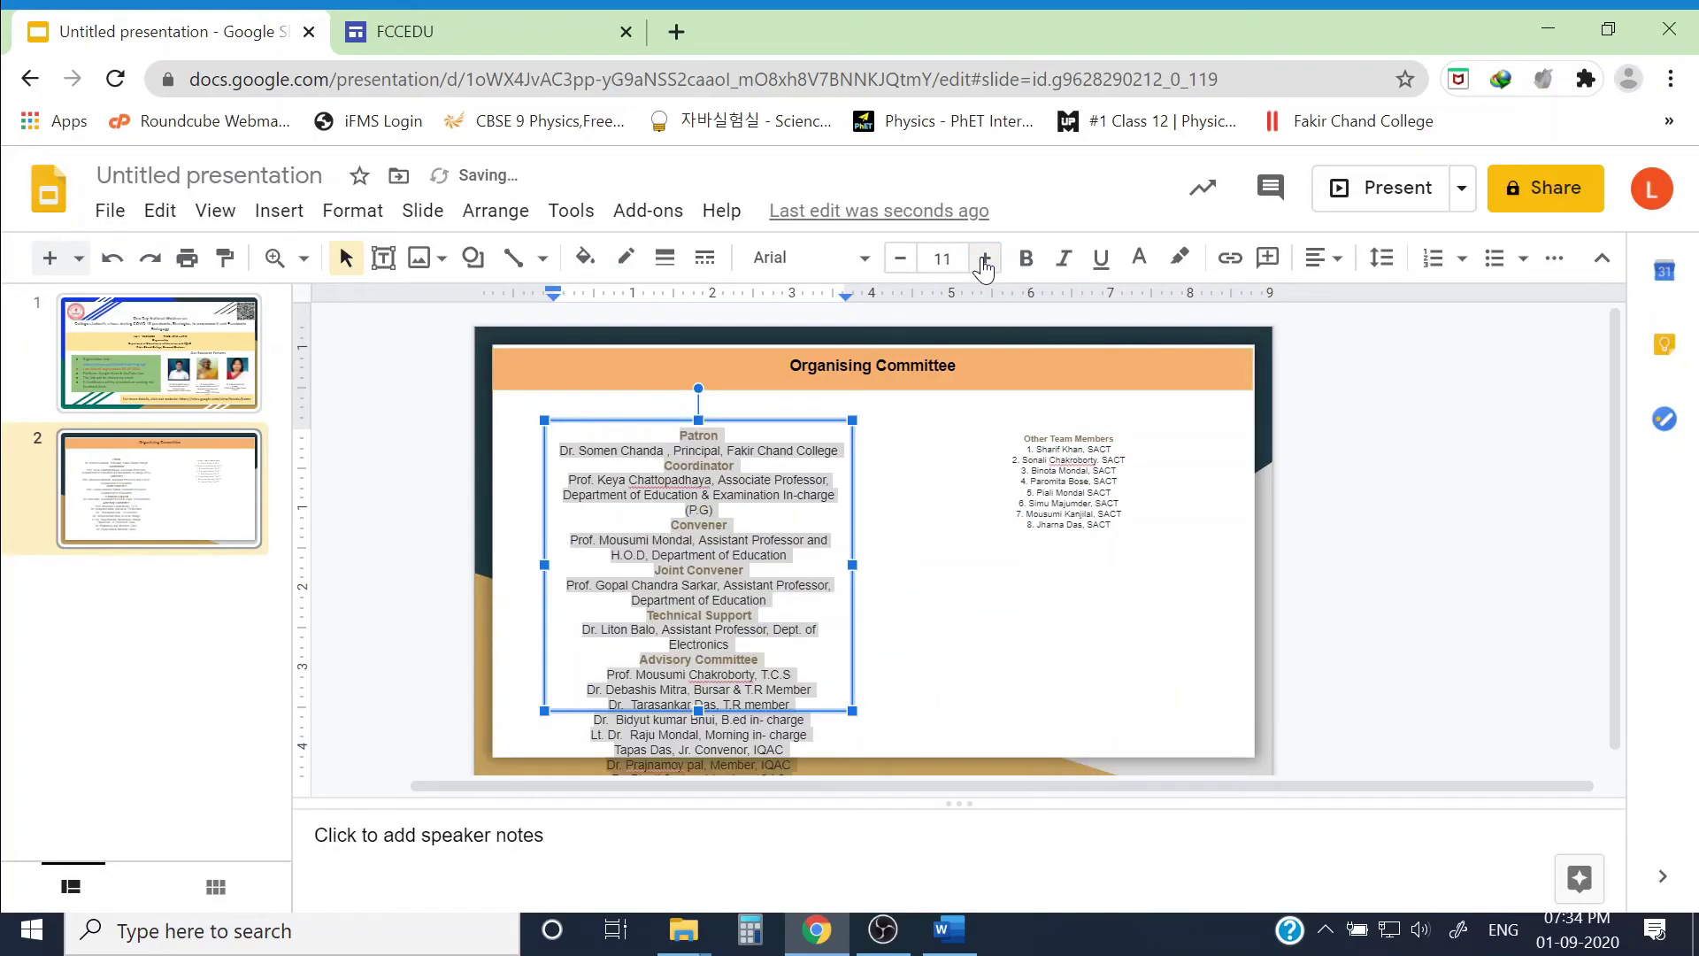
{"action": "key", "text": "Escape"}
{"action": "key", "text": "Up"}
{"action": "key", "text": "Up"}
{"action": "key", "text": "Up"}
{"action": "key", "text": "Up"}
{"action": "key", "text": "Up"}
{"action": "key", "text": "Up"}
{"action": "key", "text": "Up"}
{"action": "key", "text": "Up"}
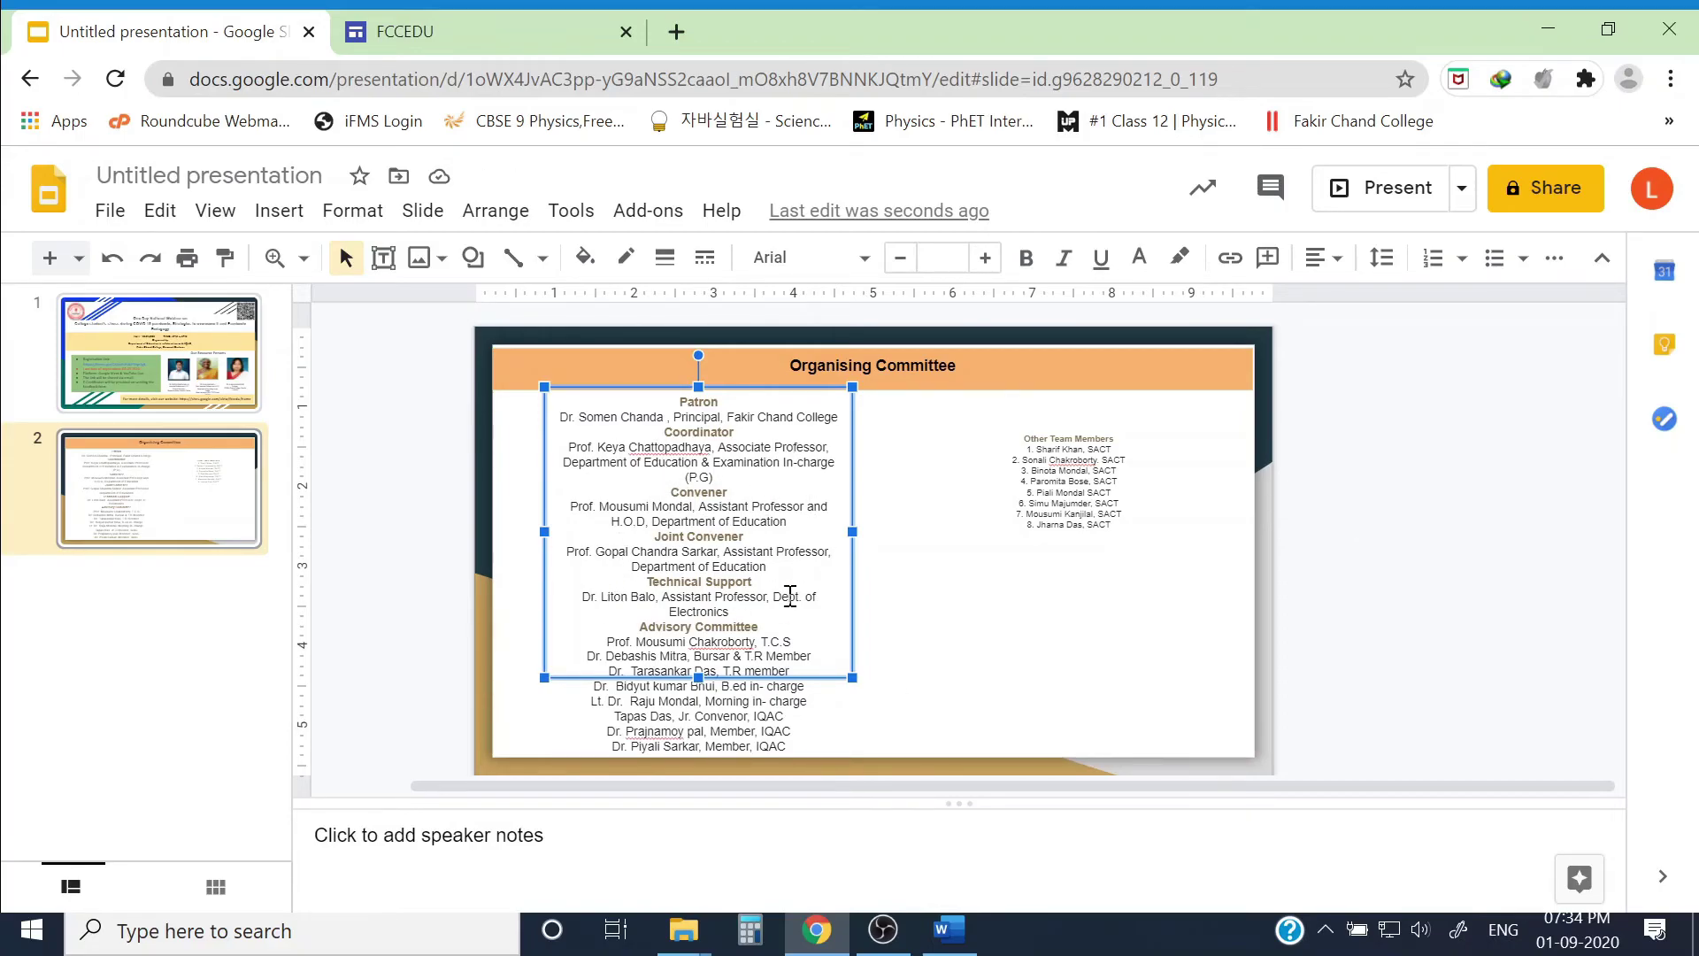
{"action": "left_click_drag", "start_coordinate": [661, 642], "coordinate": [788, 748]}
Step: Move the Advisory Committee section above Other Team Members and set that column to size 11
{"action": "key", "text": "BackSpace"}
{"action": "left_click", "coordinate": [1068, 440]}
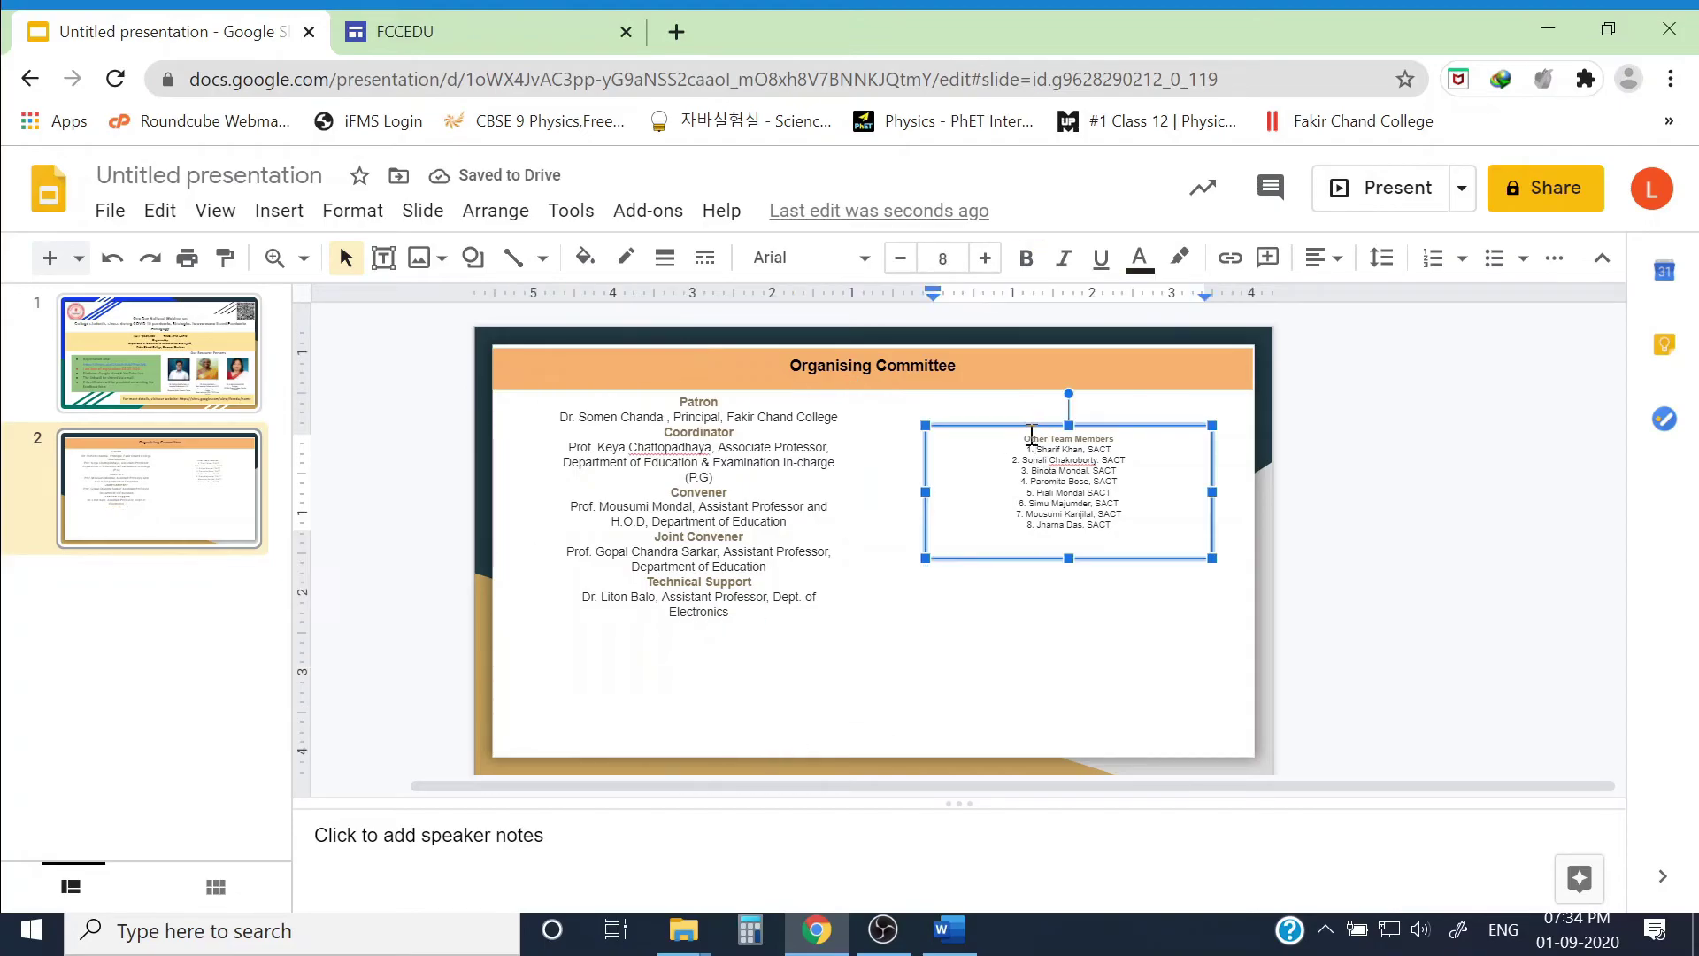
{"action": "left_click_drag", "start_coordinate": [908, 635], "coordinate": [1225, 390]}
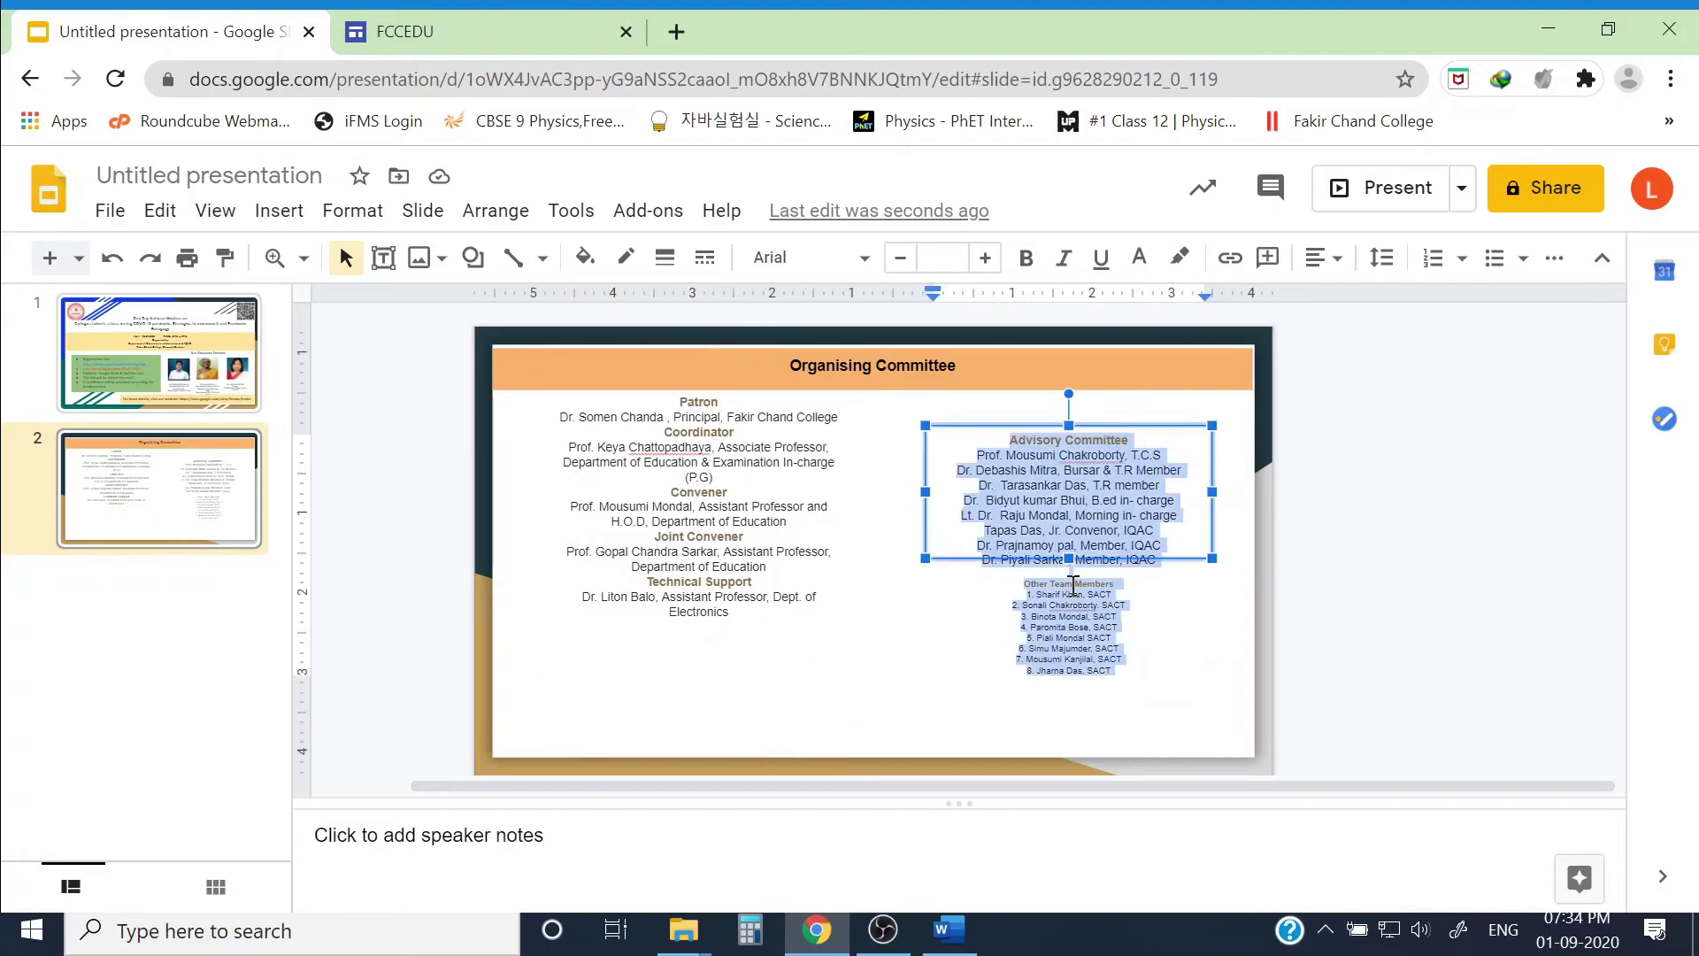
{"action": "left_click", "coordinate": [946, 257]}
{"action": "type", "text": "11"}
{"action": "key", "text": "Return"}
Step: Add a blank line before Coordinator, Convener, Joint Convener and Technical Support
{"action": "left_click", "coordinate": [739, 430]}
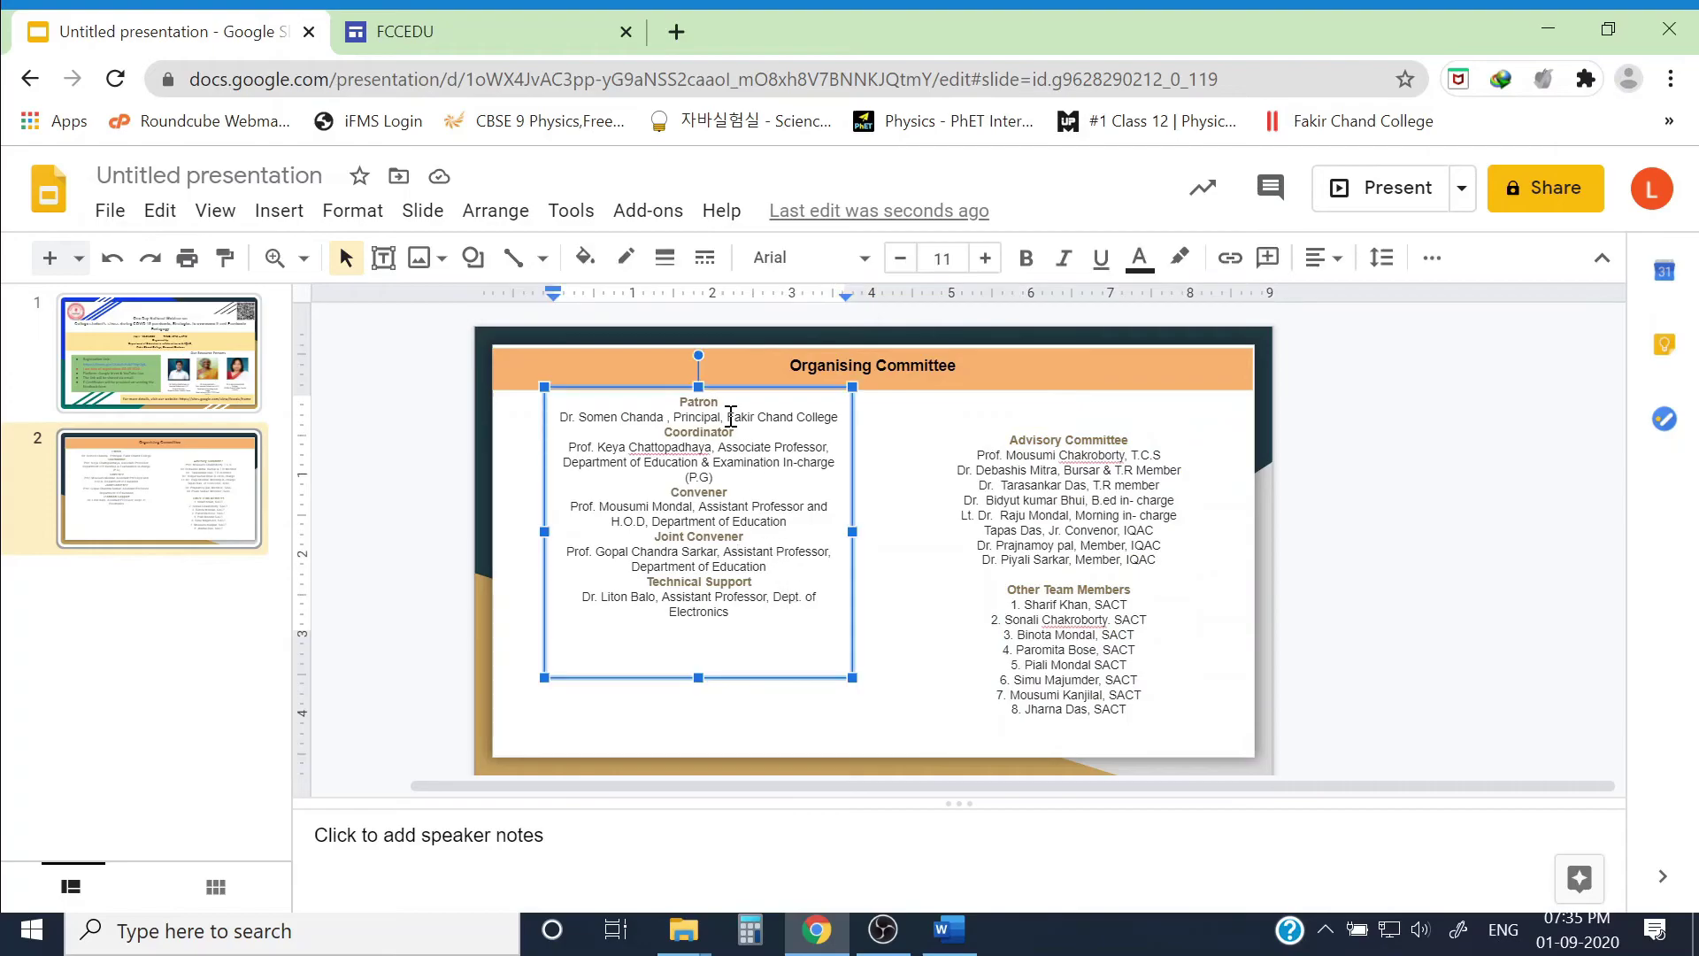
{"action": "left_click", "coordinate": [841, 417]}
{"action": "key", "text": "Return"}
{"action": "left_click", "coordinate": [732, 492]}
{"action": "key", "text": "Return"}
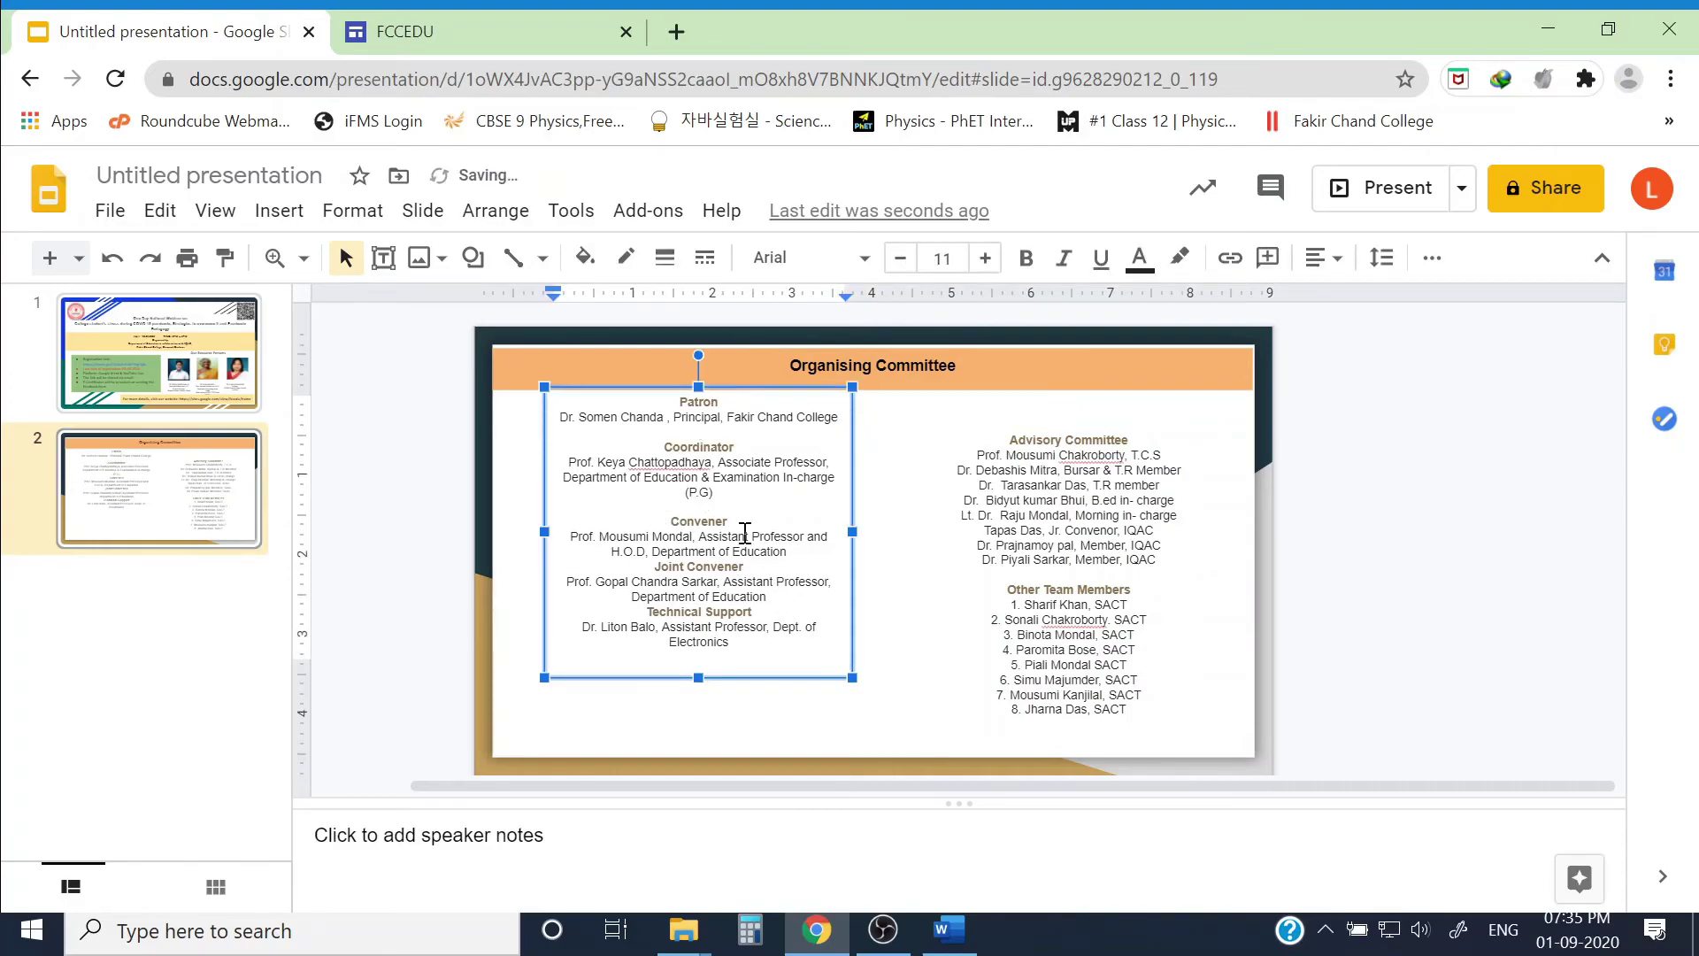
{"action": "left_click", "coordinate": [792, 550]}
{"action": "key", "text": "Return"}
{"action": "left_click", "coordinate": [802, 611]}
{"action": "key", "text": "Return"}
{"action": "left_click", "coordinate": [1354, 569]}
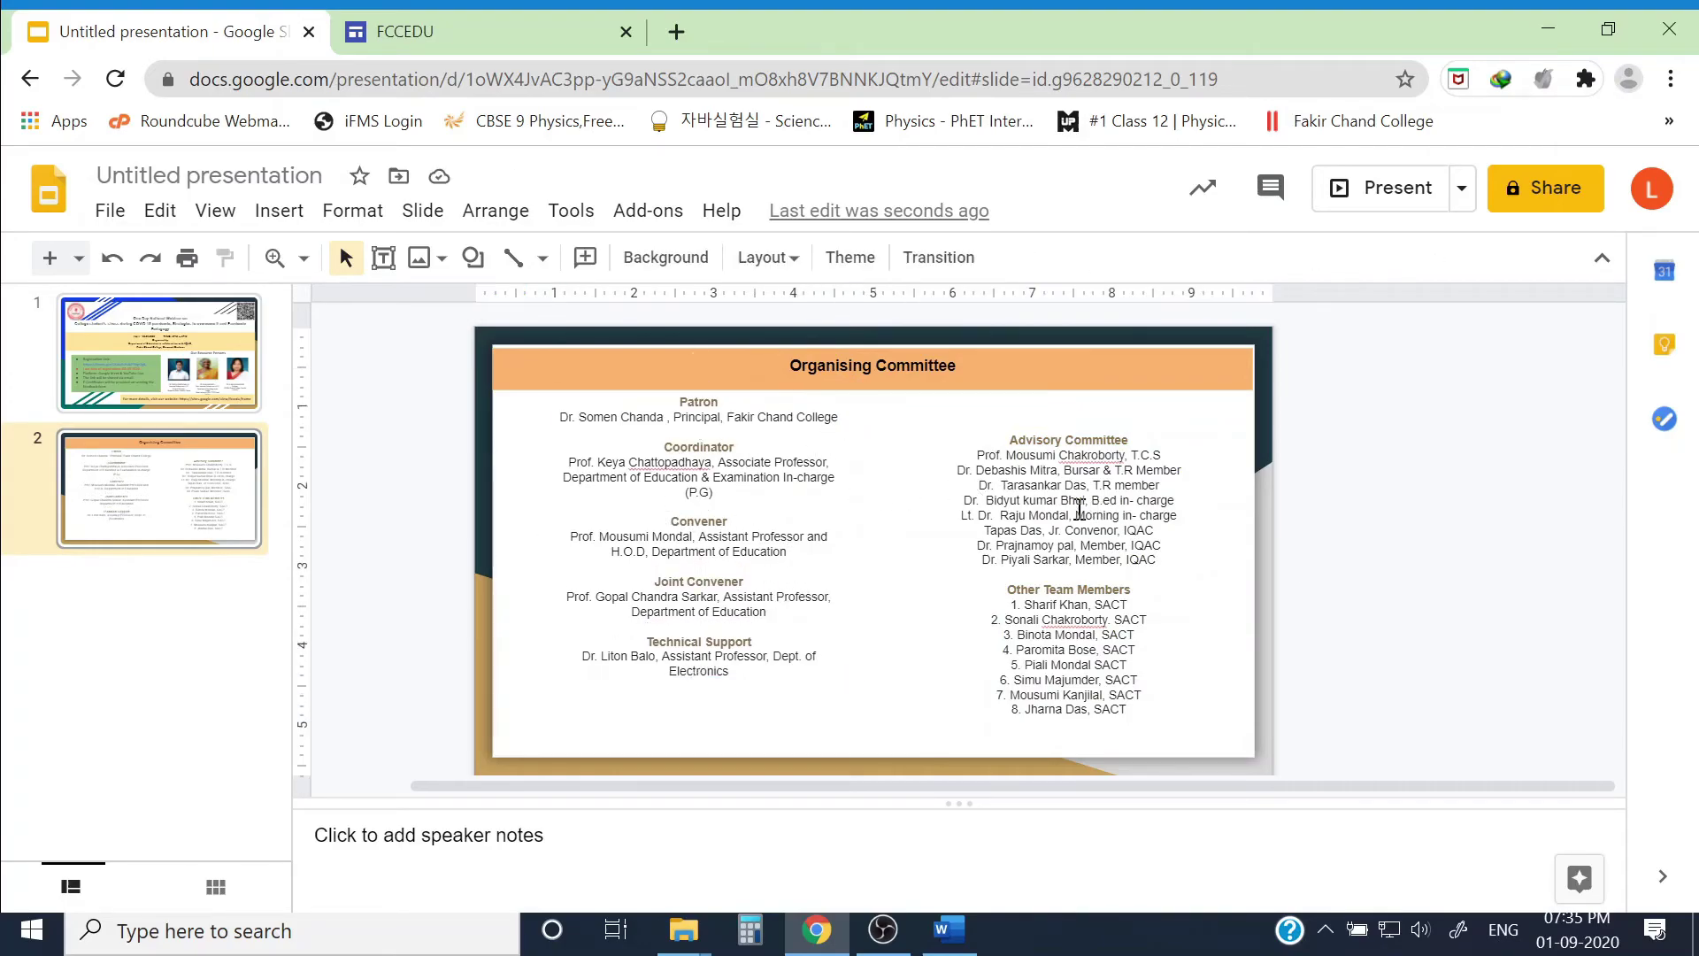
Step: Enlarge both columns' text to size 12 and stretch the left box to fit
{"action": "left_click", "coordinate": [1079, 531]}
{"action": "key", "text": "ctrl+a"}
{"action": "left_click", "coordinate": [985, 257]}
{"action": "left_click", "coordinate": [752, 495]}
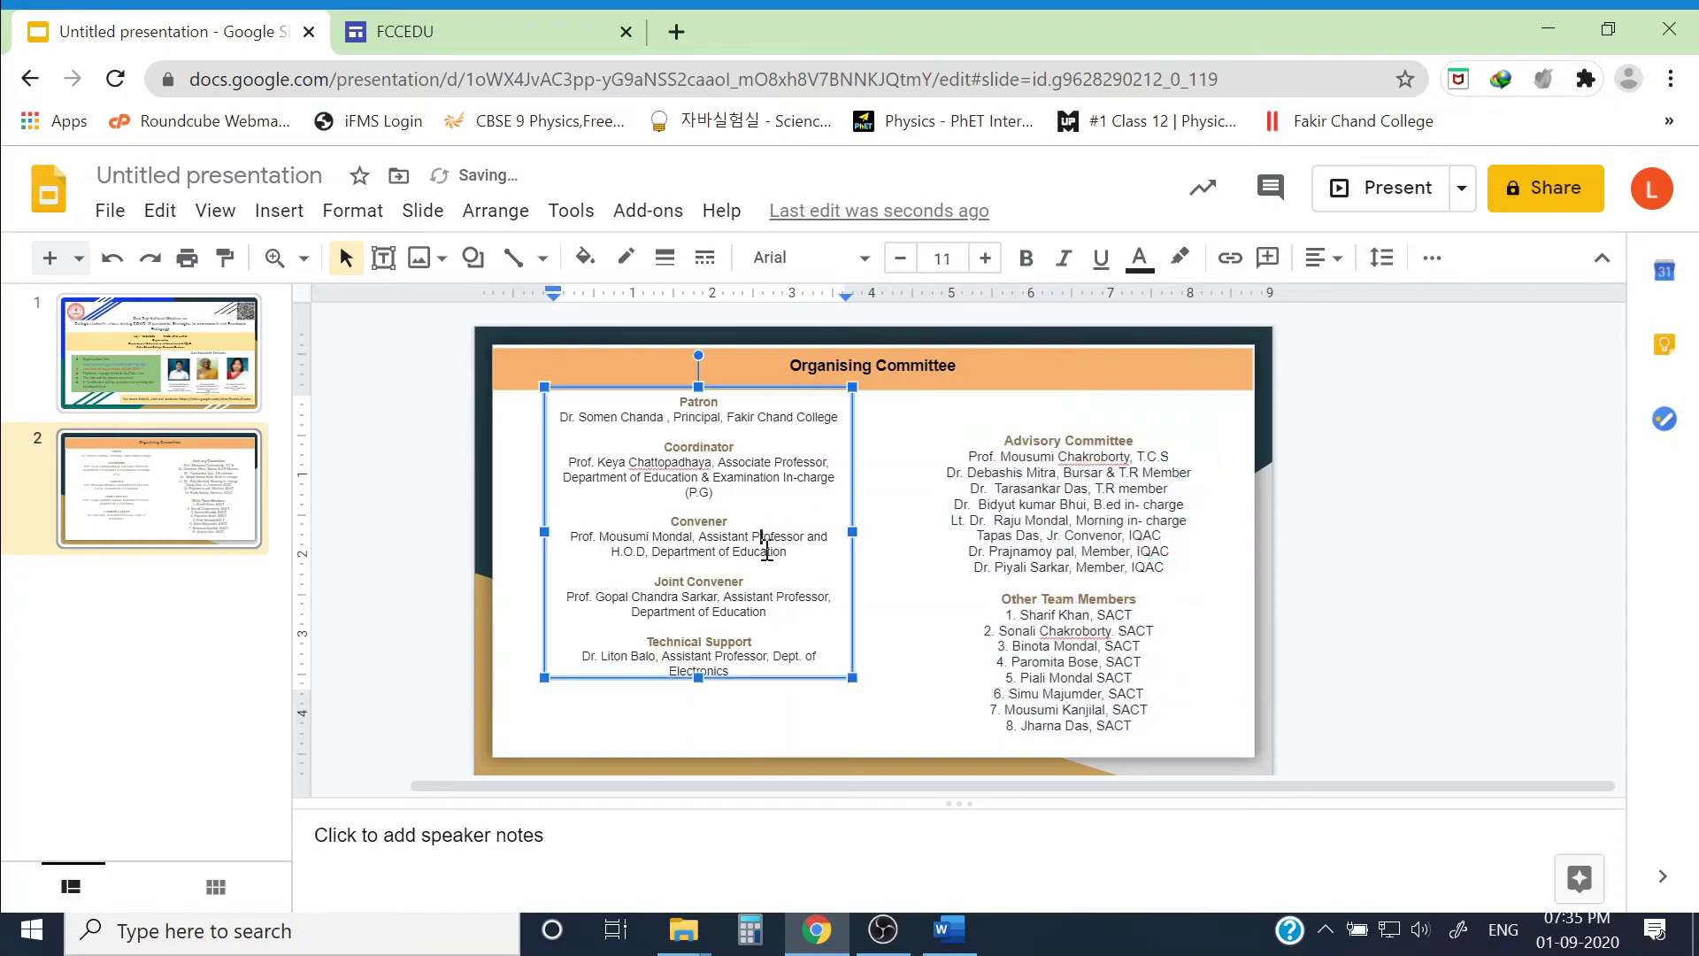
{"action": "key", "text": "ctrl+a"}
{"action": "left_click", "coordinate": [984, 258]}
{"action": "left_click", "coordinate": [938, 258]}
{"action": "key", "text": "Escape"}
{"action": "key", "text": "Escape"}
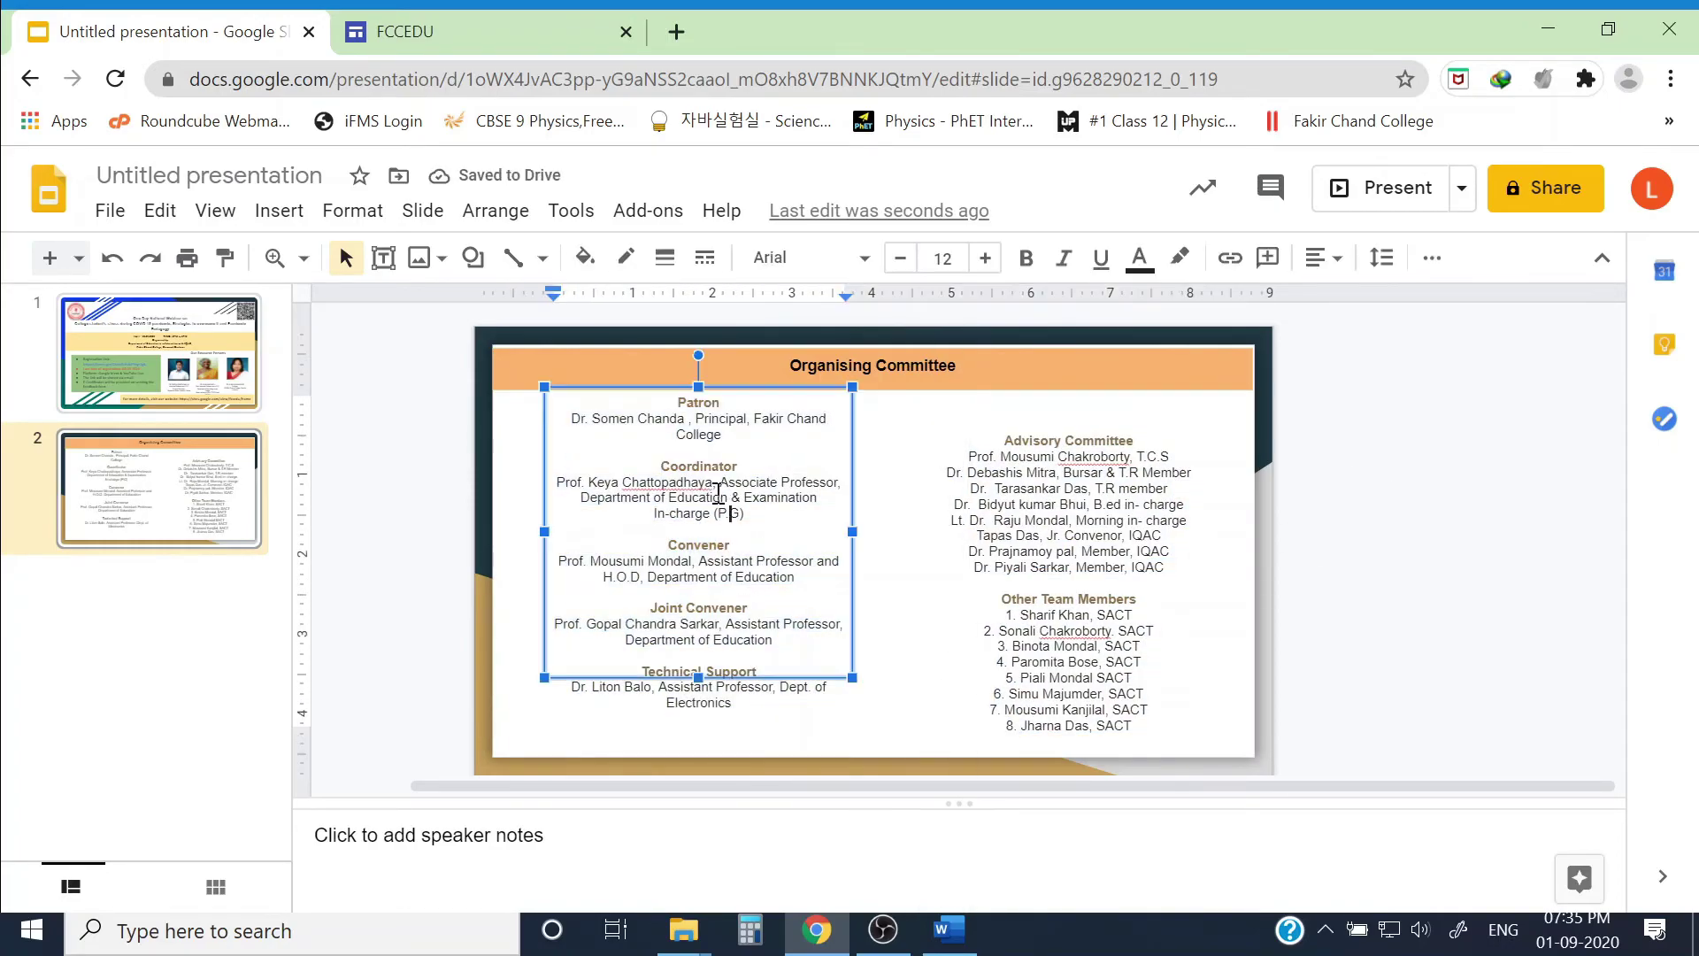
{"action": "left_click_drag", "start_coordinate": [699, 677], "coordinate": [696, 754]}
Step: Resize the right column box and position both columns side by side
{"action": "left_click", "coordinate": [1068, 430]}
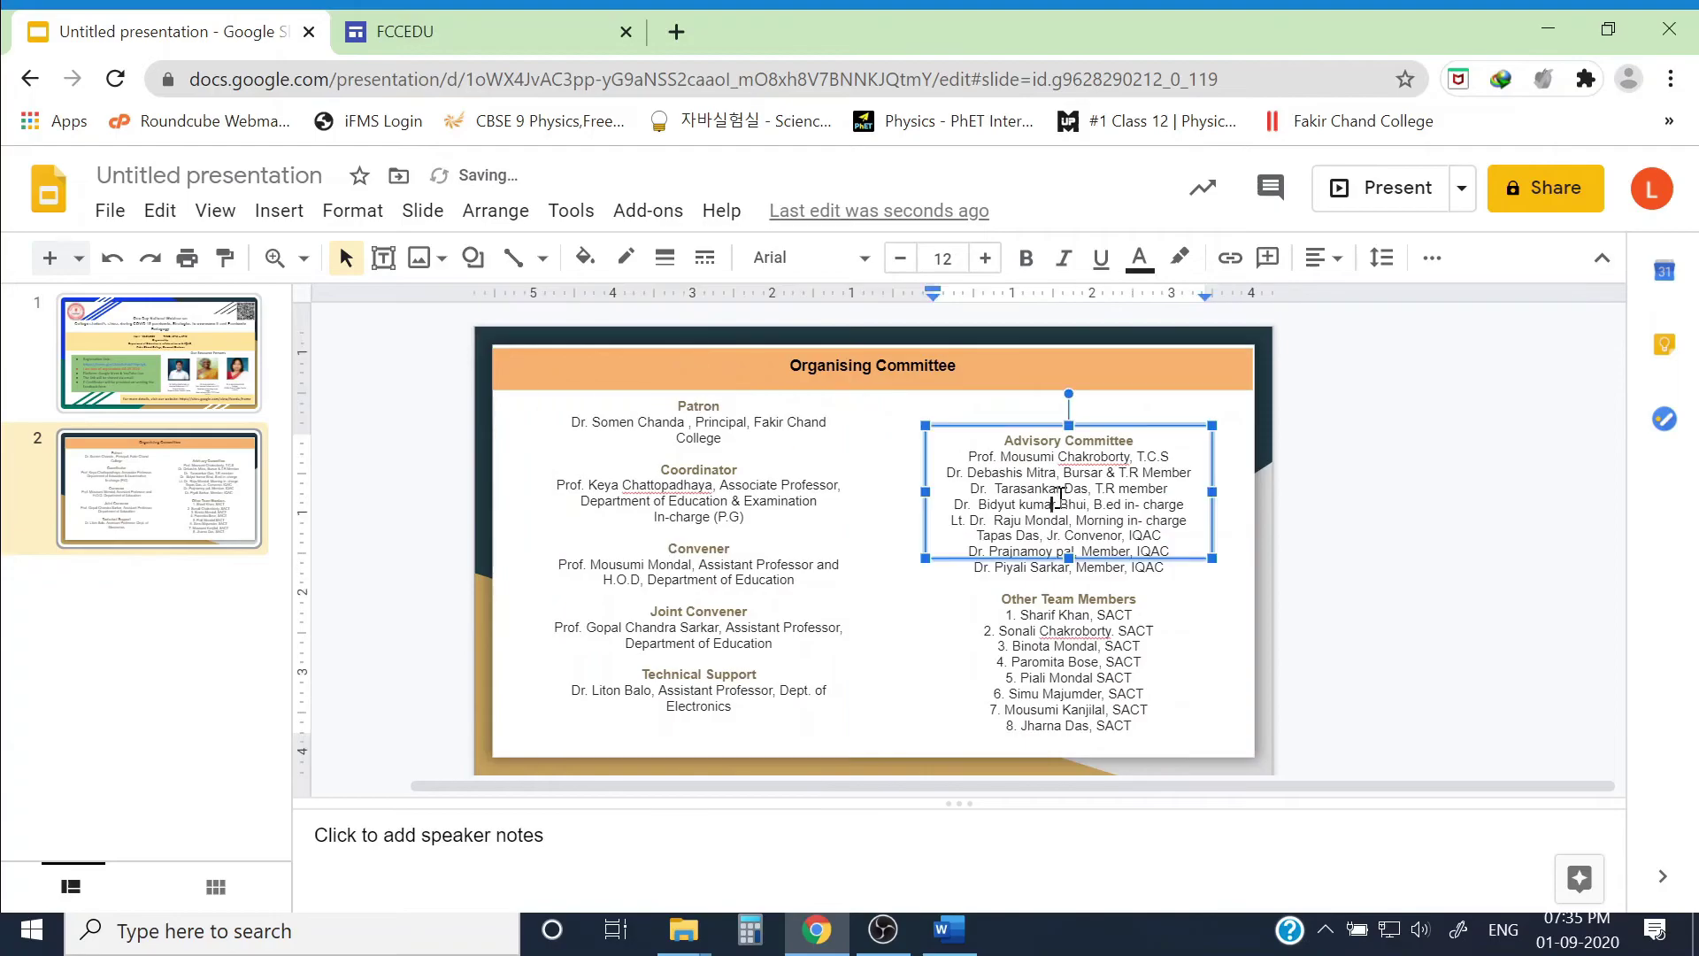
{"action": "left_click_drag", "start_coordinate": [1068, 429], "coordinate": [1068, 390]}
{"action": "left_click_drag", "start_coordinate": [1068, 559], "coordinate": [1068, 757]}
{"action": "left_click", "coordinate": [1353, 534]}
{"action": "key", "text": "Tab"}
{"action": "left_click_drag", "start_coordinate": [690, 391], "coordinate": [724, 410]}
{"action": "left_click", "coordinate": [1072, 385]}
{"action": "key", "text": "Left"}
{"action": "key", "text": "Left"}
{"action": "key", "text": "Left"}
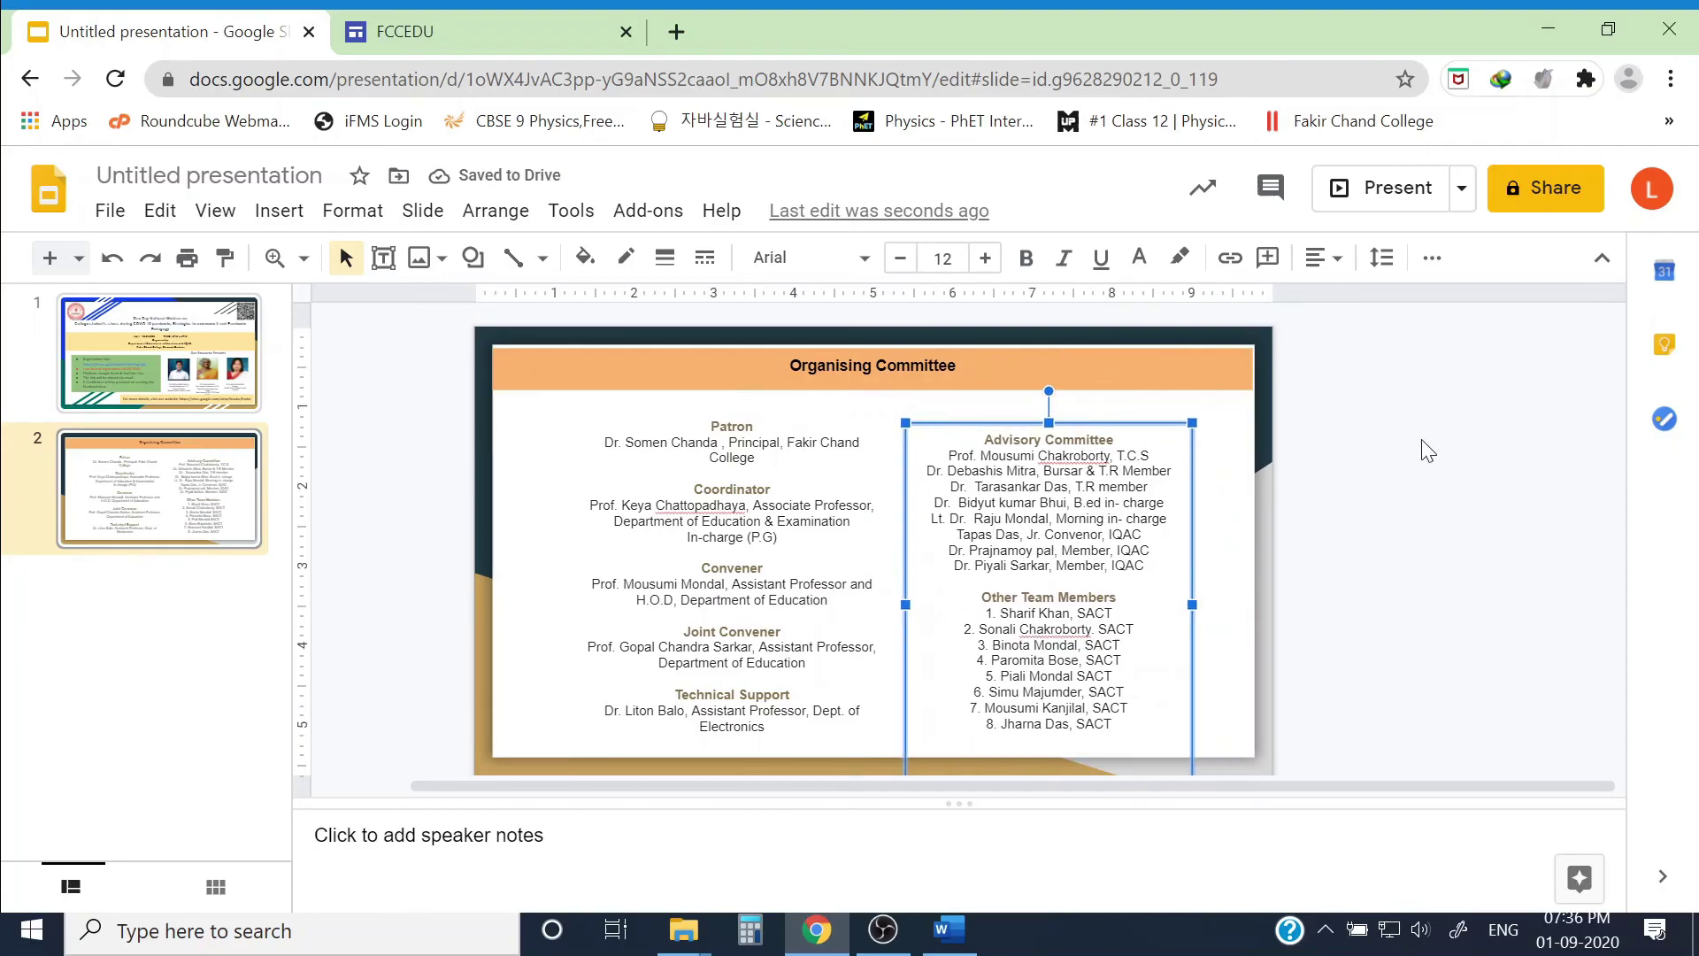
{"action": "key", "text": "Down"}
{"action": "key", "text": "Down"}
{"action": "key", "text": "Left"}
{"action": "key", "text": "Left"}
{"action": "key", "text": "Left"}
{"action": "key", "text": "Left"}
{"action": "key", "text": "Left"}
{"action": "key", "text": "Left"}
{"action": "key", "text": "Left"}
{"action": "key", "text": "Left"}
{"action": "key", "text": "Left"}
{"action": "key", "text": "Left"}
{"action": "key", "text": "Left"}
{"action": "key", "text": "Left"}
{"action": "key", "text": "Left"}
{"action": "key", "text": "Left"}
{"action": "key", "text": "Left"}
{"action": "key", "text": "Left"}
{"action": "key", "text": "Left"}
{"action": "key", "text": "Left"}
{"action": "key", "text": "Left"}
{"action": "key", "text": "Left"}
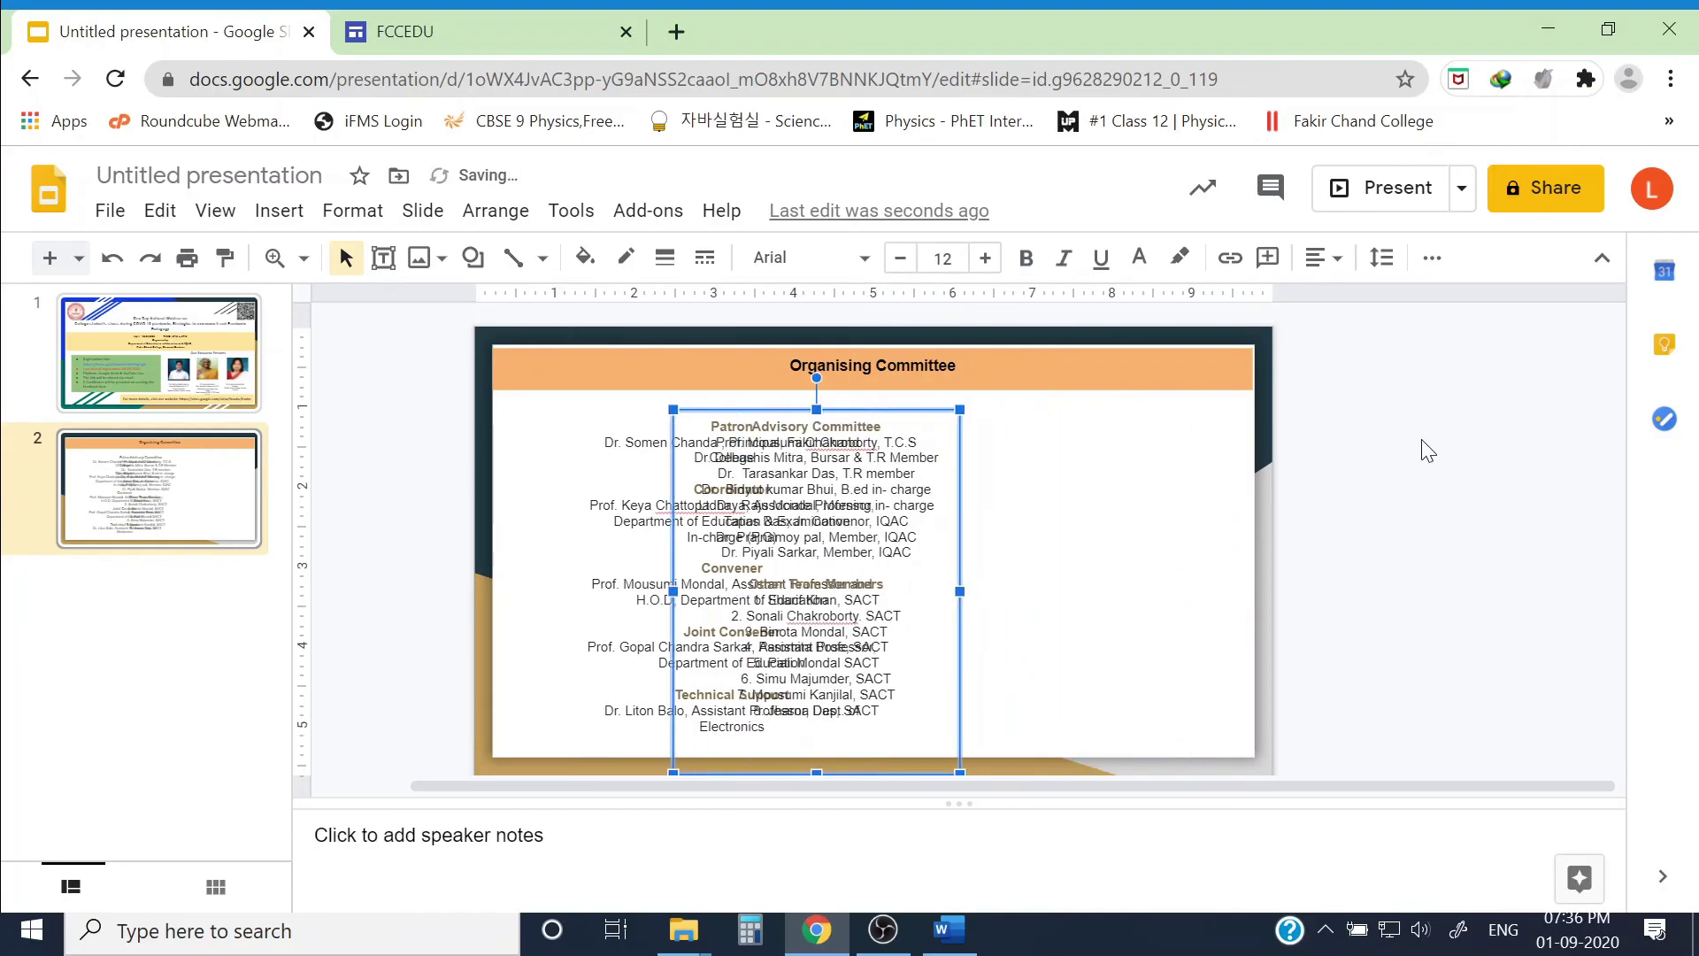
{"action": "key", "text": "Right"}
{"action": "key", "text": "Right"}
{"action": "key", "text": "Right"}
{"action": "key", "text": "Right"}
{"action": "key", "text": "Right"}
{"action": "key", "text": "Right"}
{"action": "key", "text": "Right"}
{"action": "key", "text": "Right"}
{"action": "key", "text": "Right"}
{"action": "key", "text": "Right"}
{"action": "key", "text": "Right"}
{"action": "key", "text": "Right"}
{"action": "key", "text": "Right"}
{"action": "key", "text": "Right"}
{"action": "key", "text": "Right"}
{"action": "key", "text": "Right"}
{"action": "key", "text": "Right"}
{"action": "key", "text": "Right"}
{"action": "key", "text": "Right"}
{"action": "key", "text": "Right"}
{"action": "key", "text": "Right"}
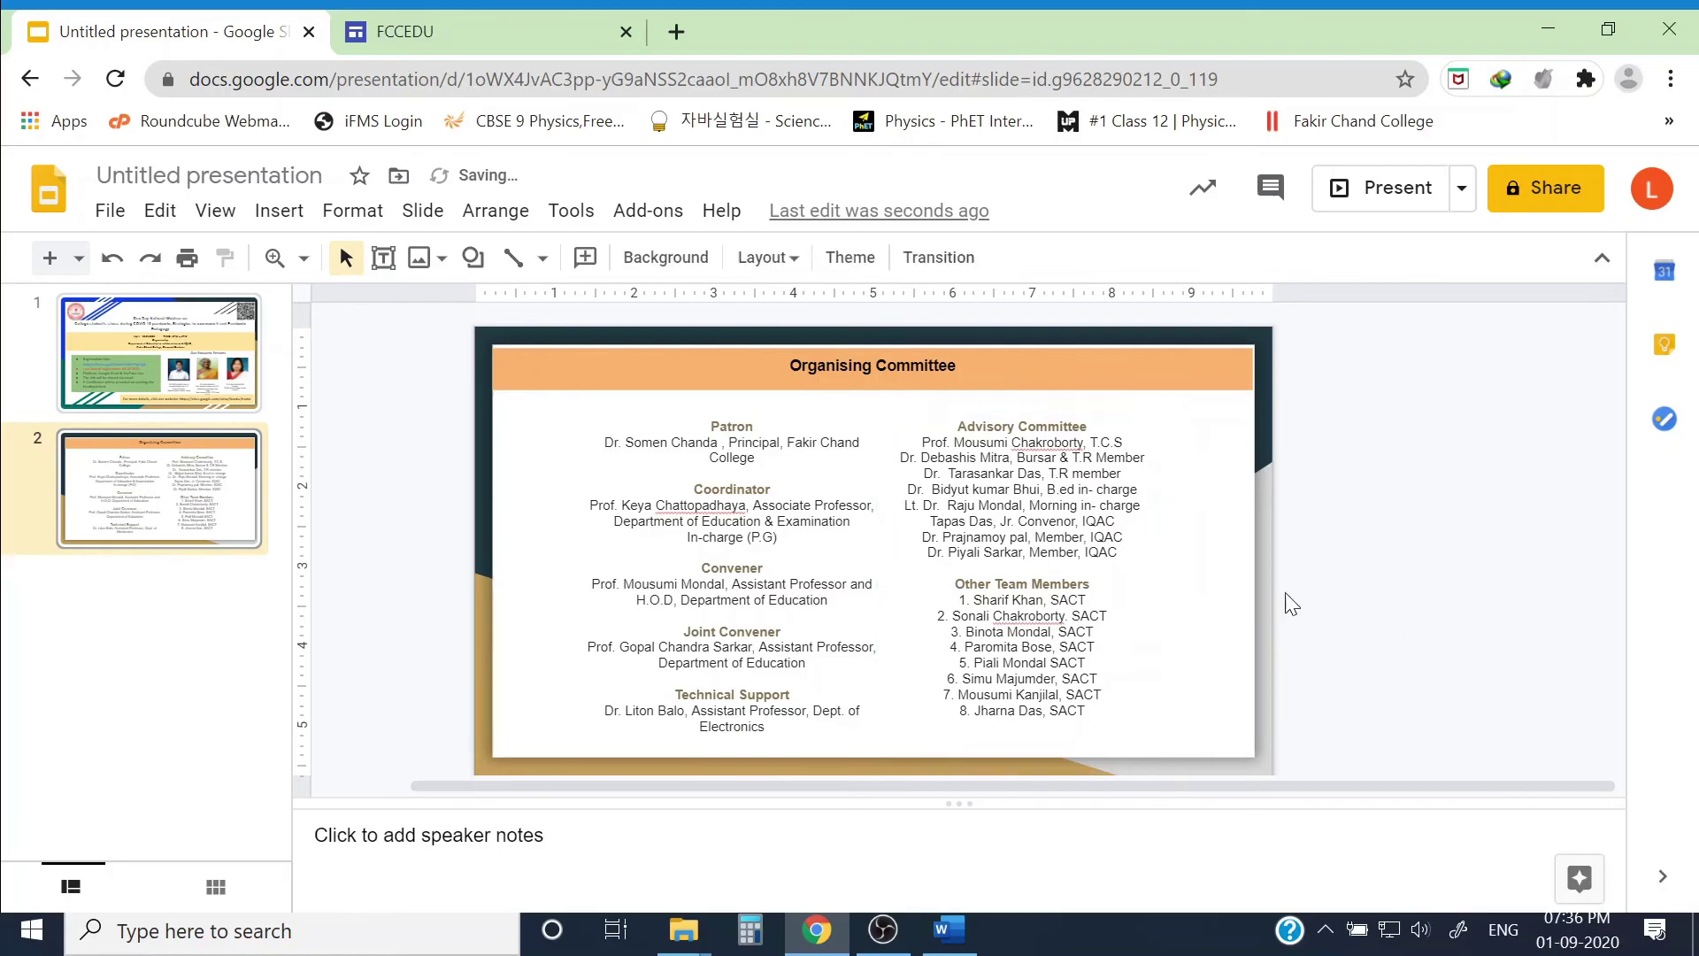
{"action": "left_click", "coordinate": [1396, 630]}
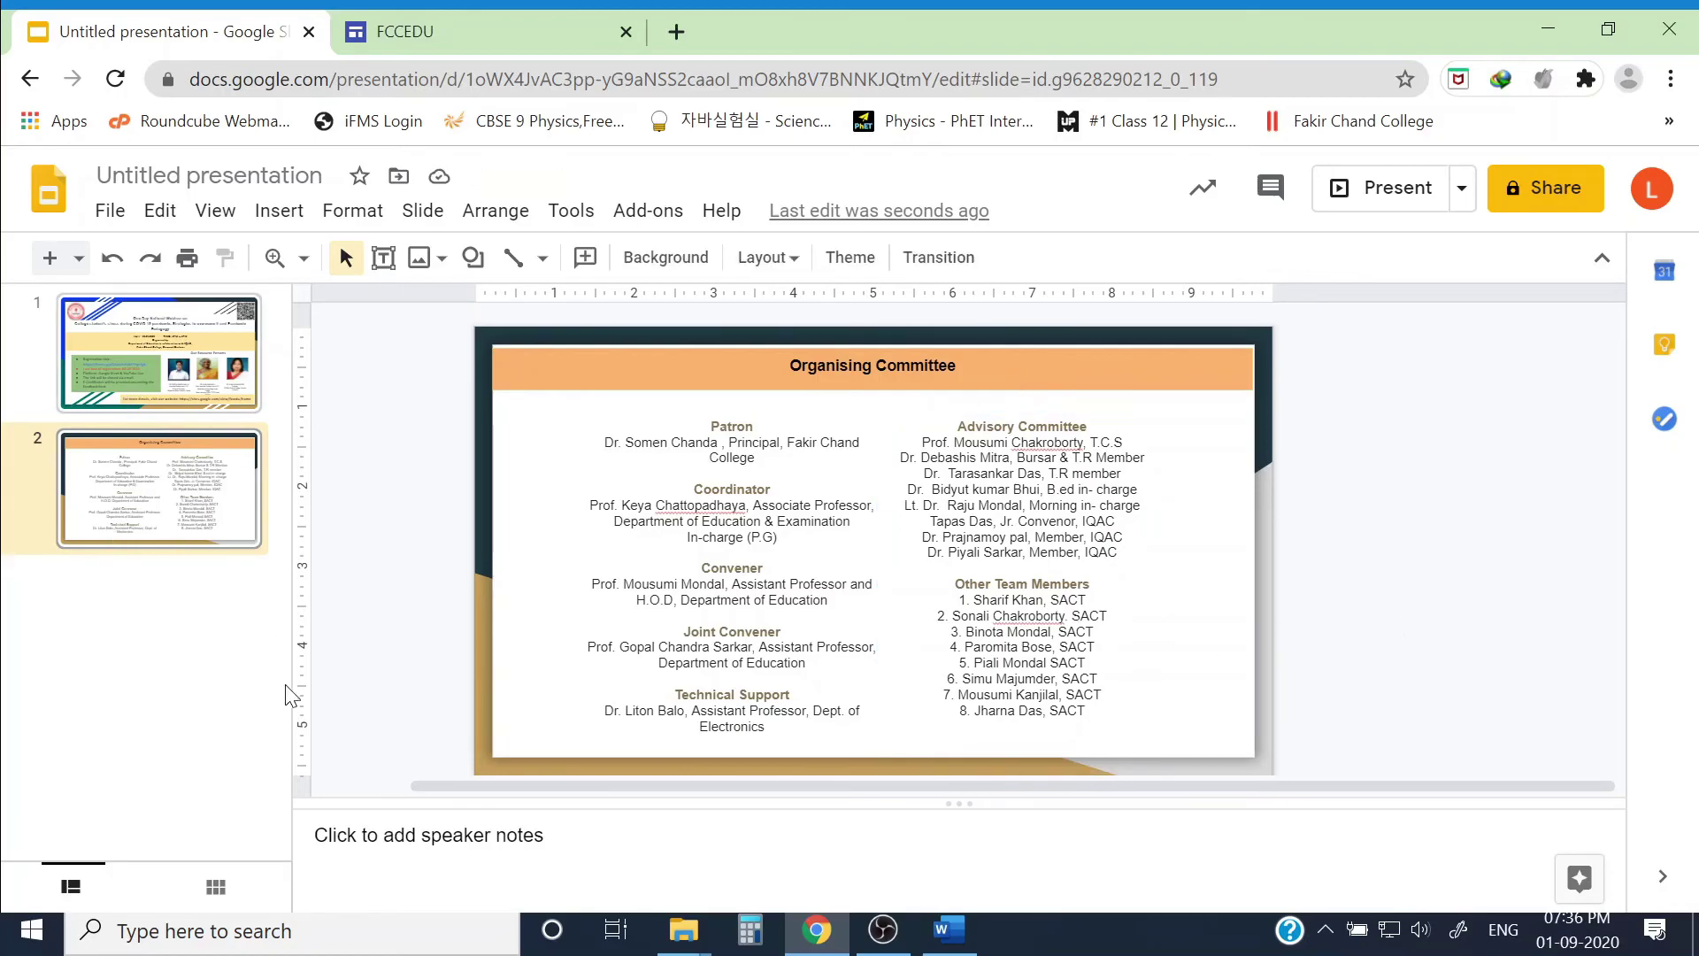
Step: Review the poster slide and the Organising Committee slide, ending on slide 1
{"action": "left_click", "coordinate": [140, 339]}
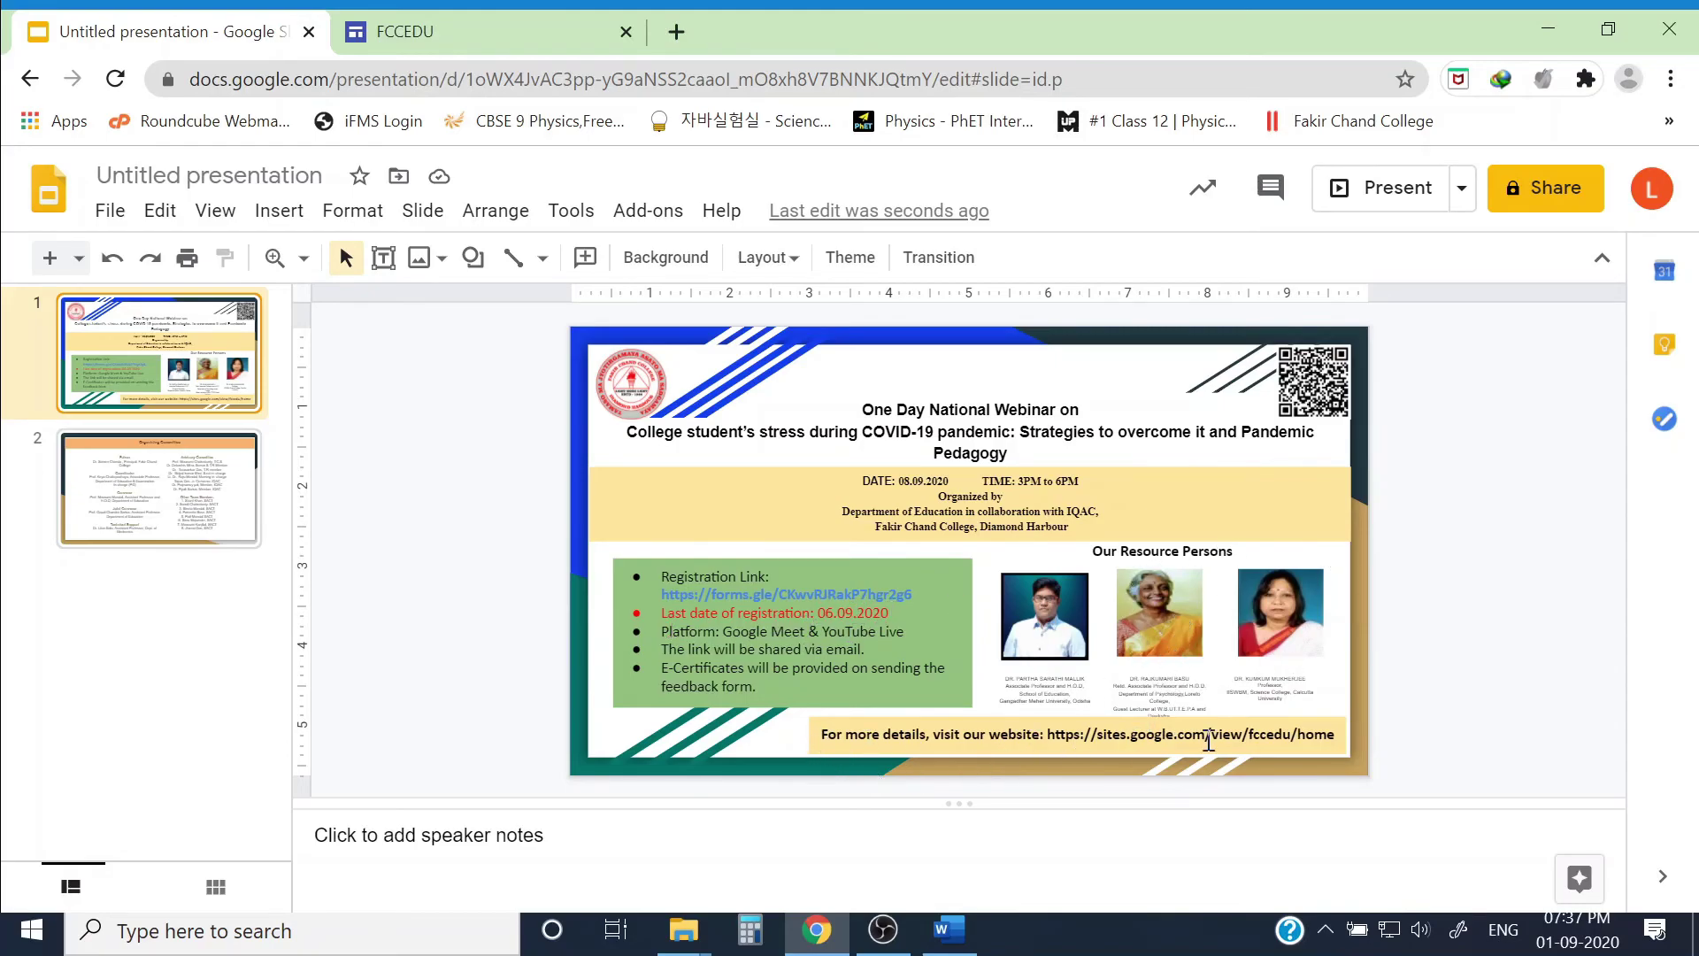
{"action": "left_click", "coordinate": [176, 498]}
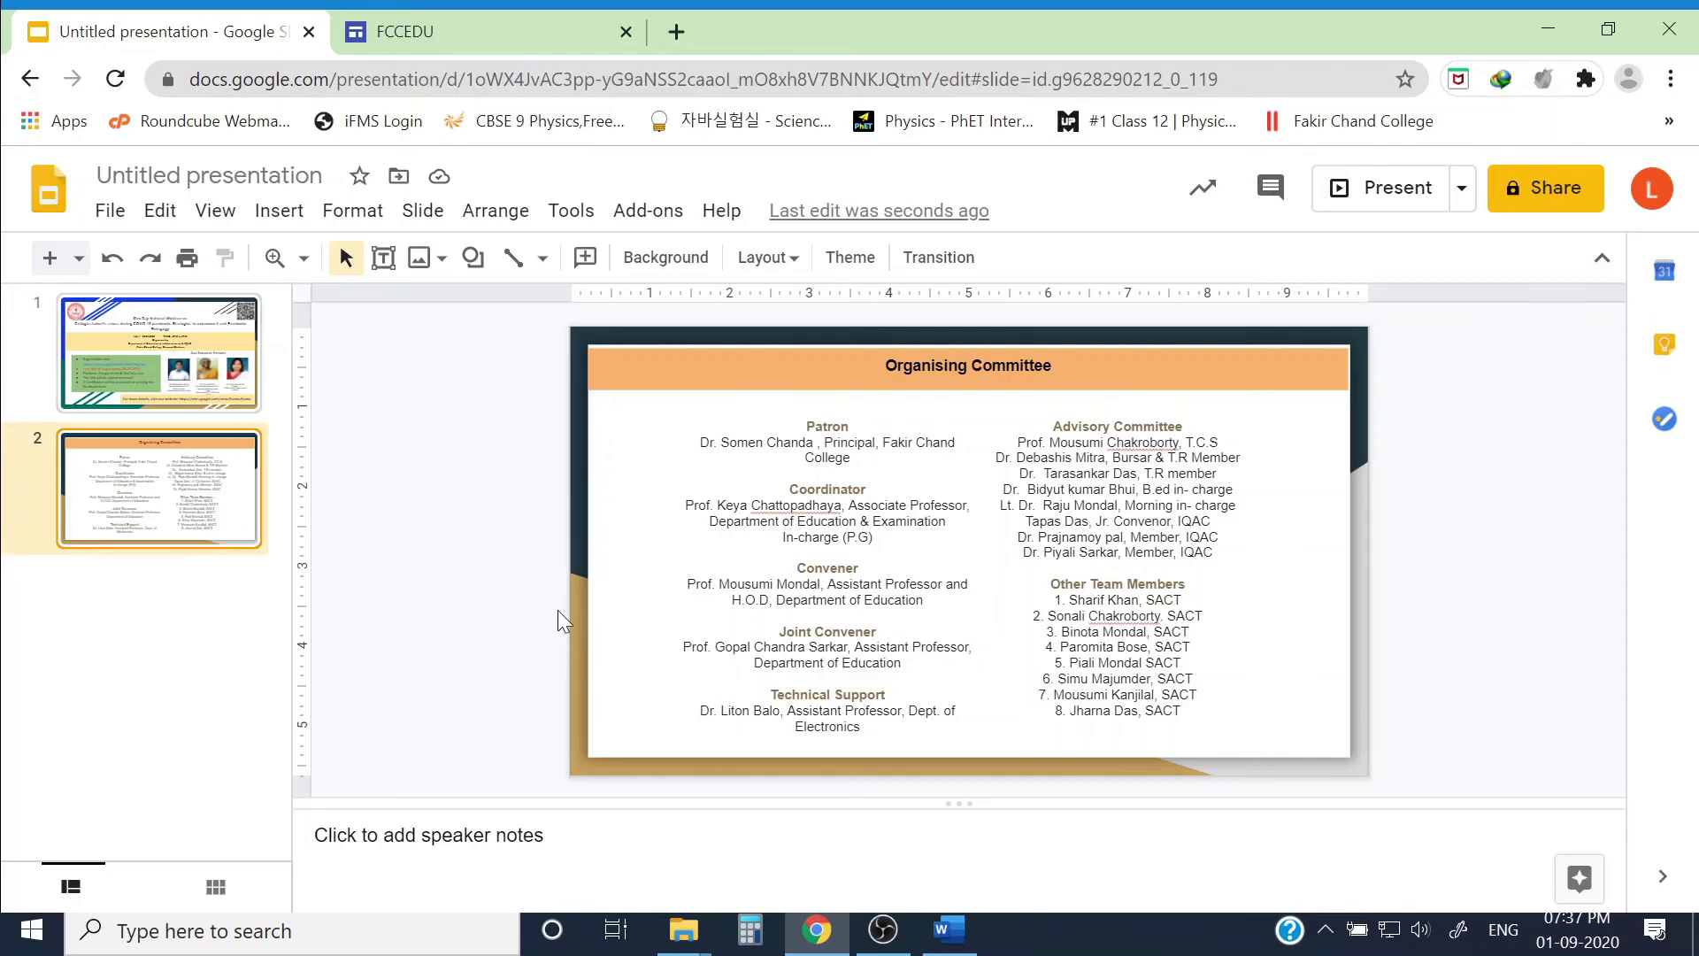
{"action": "left_click", "coordinate": [173, 327]}
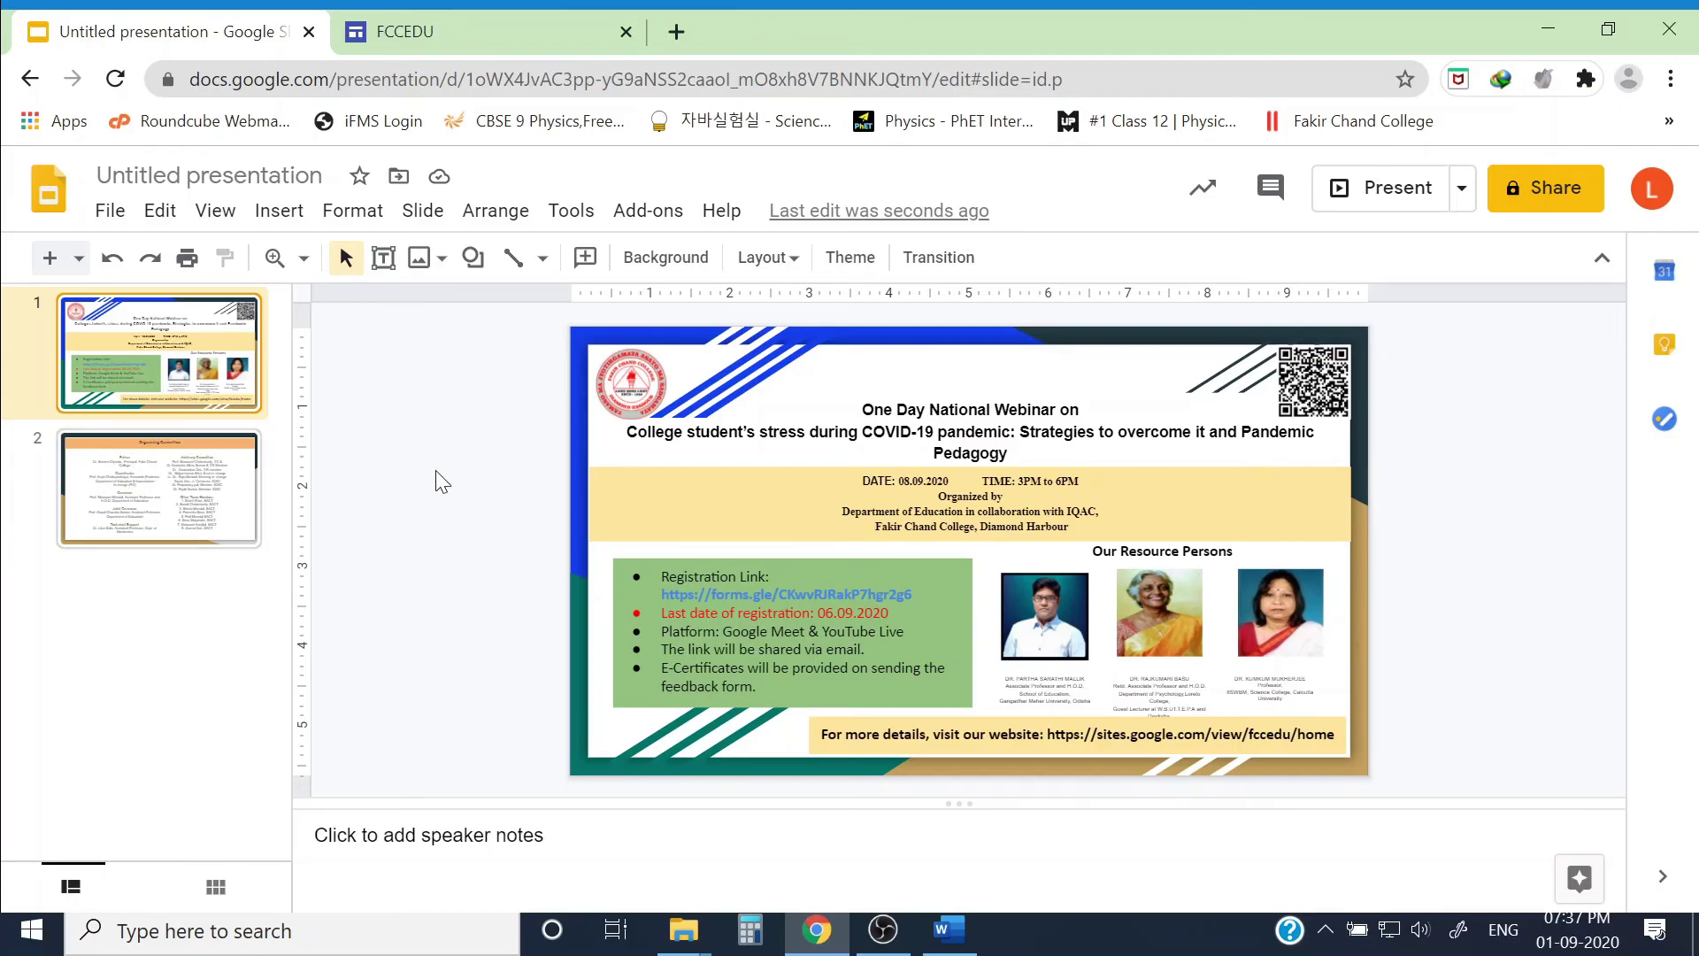
Step: Download the current poster slide as a JPEG image (.jpg)
{"action": "left_click", "coordinate": [111, 213]}
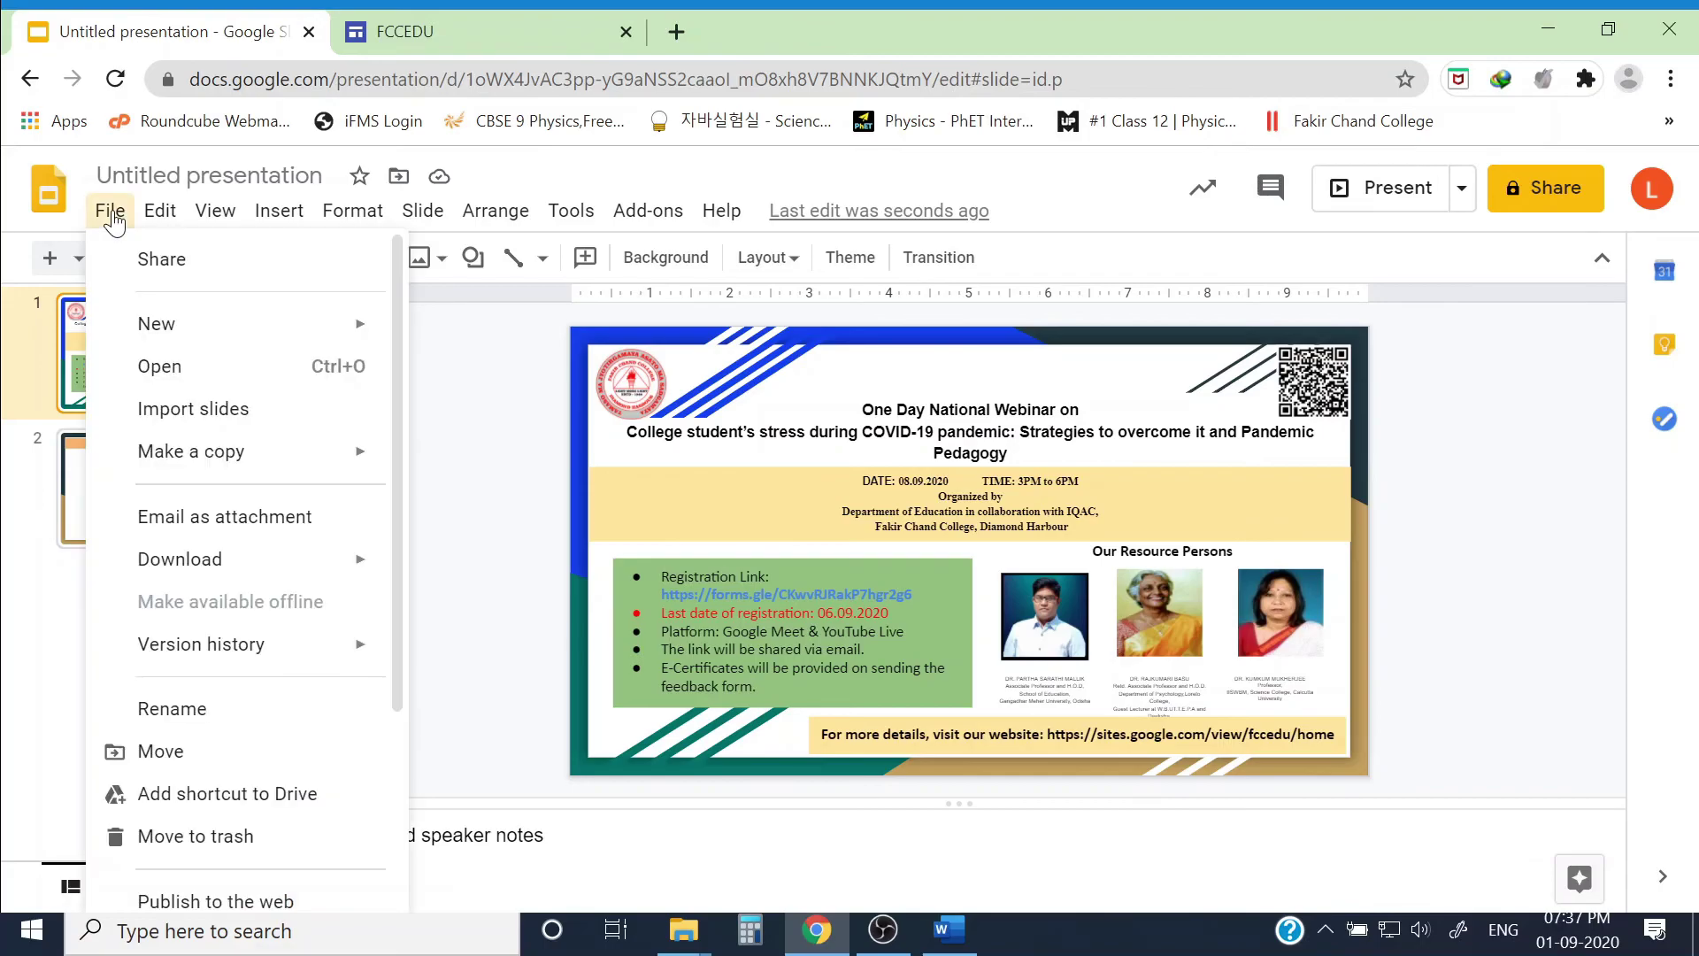
{"action": "mouse_move", "coordinate": [355, 564]}
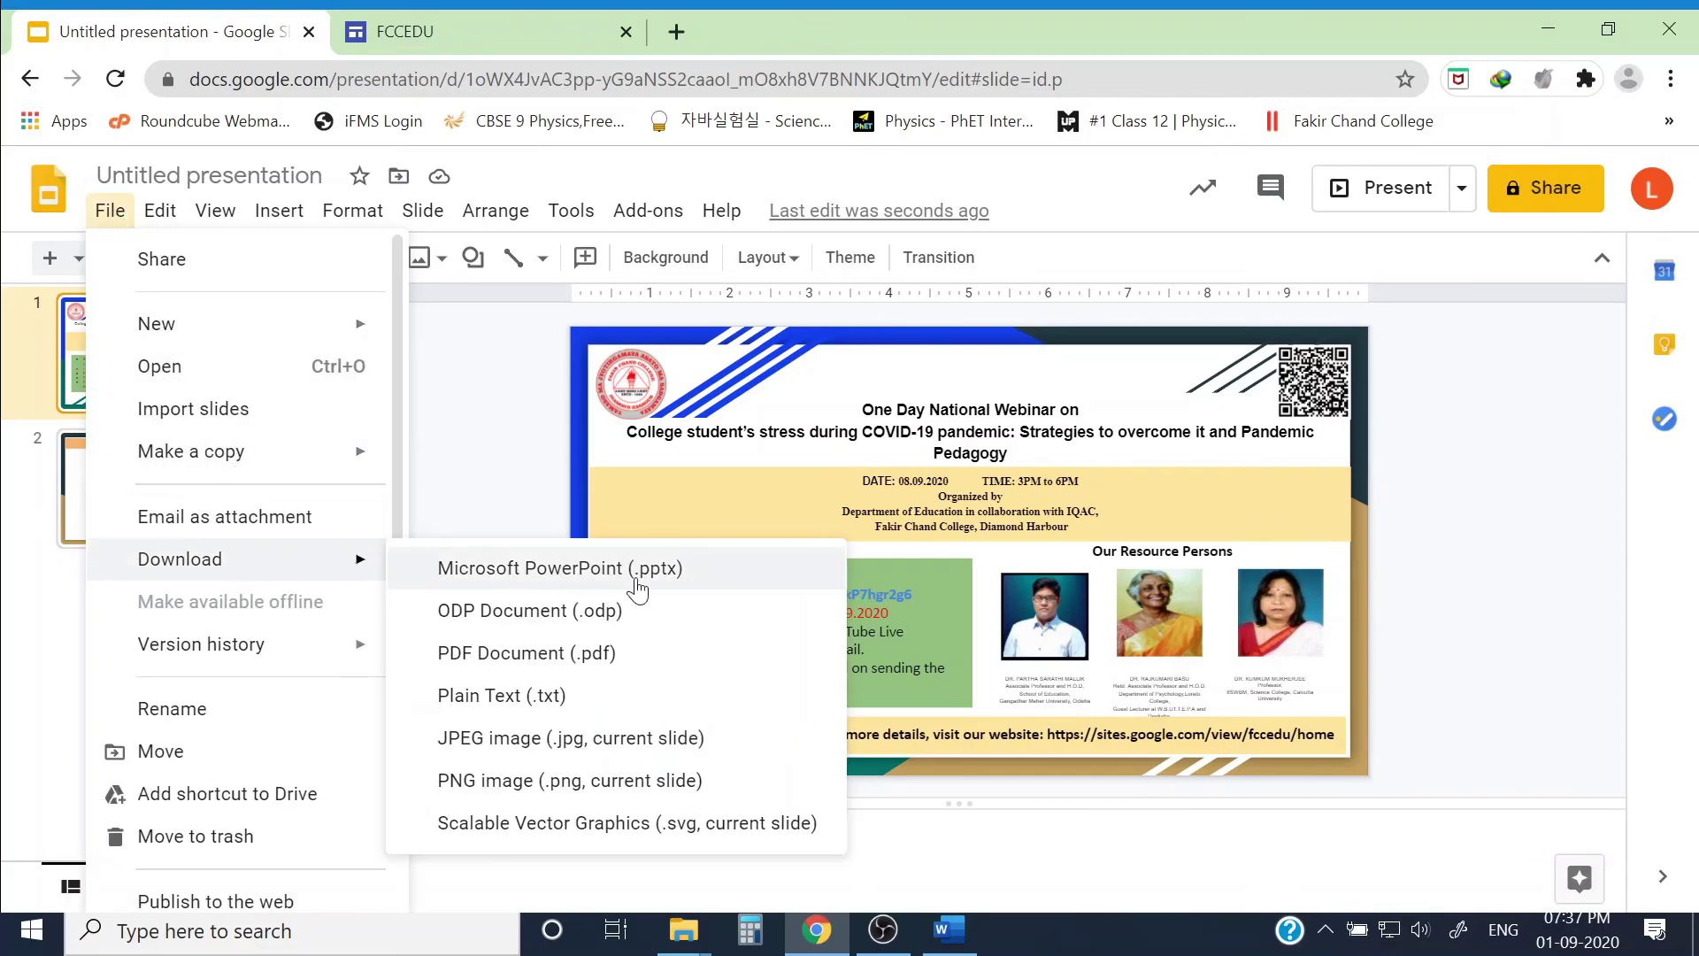
{"action": "left_click", "coordinate": [742, 656]}
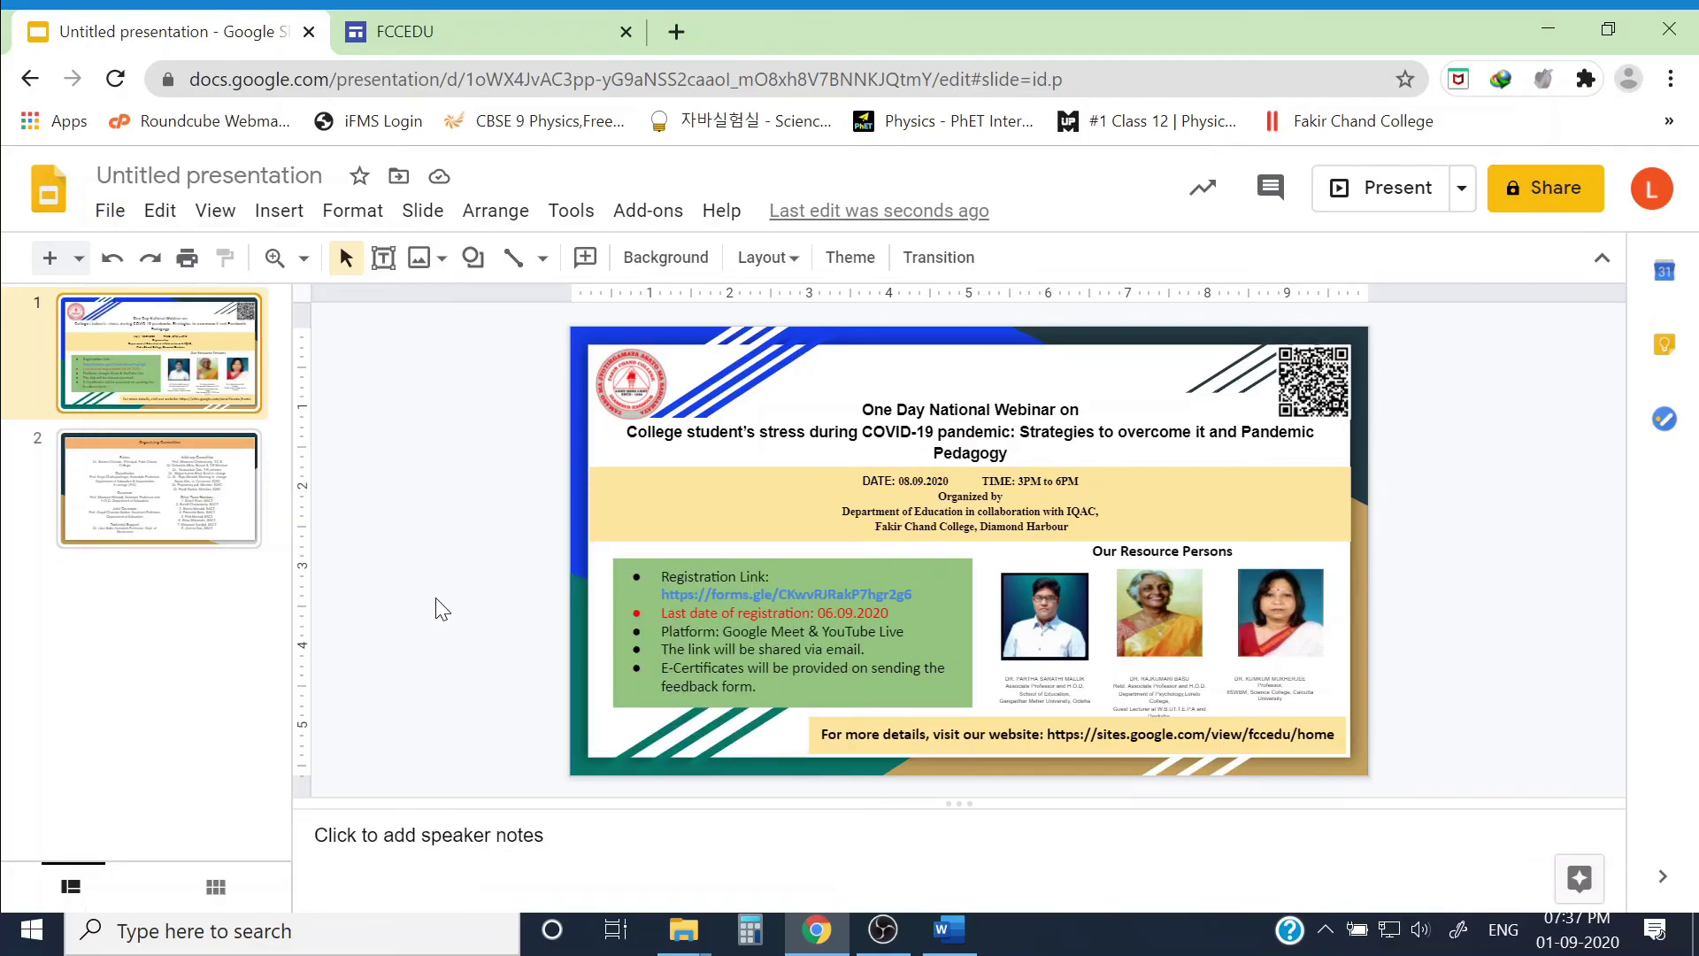
{"action": "left_click", "coordinate": [111, 210]}
{"action": "mouse_move", "coordinate": [212, 558]}
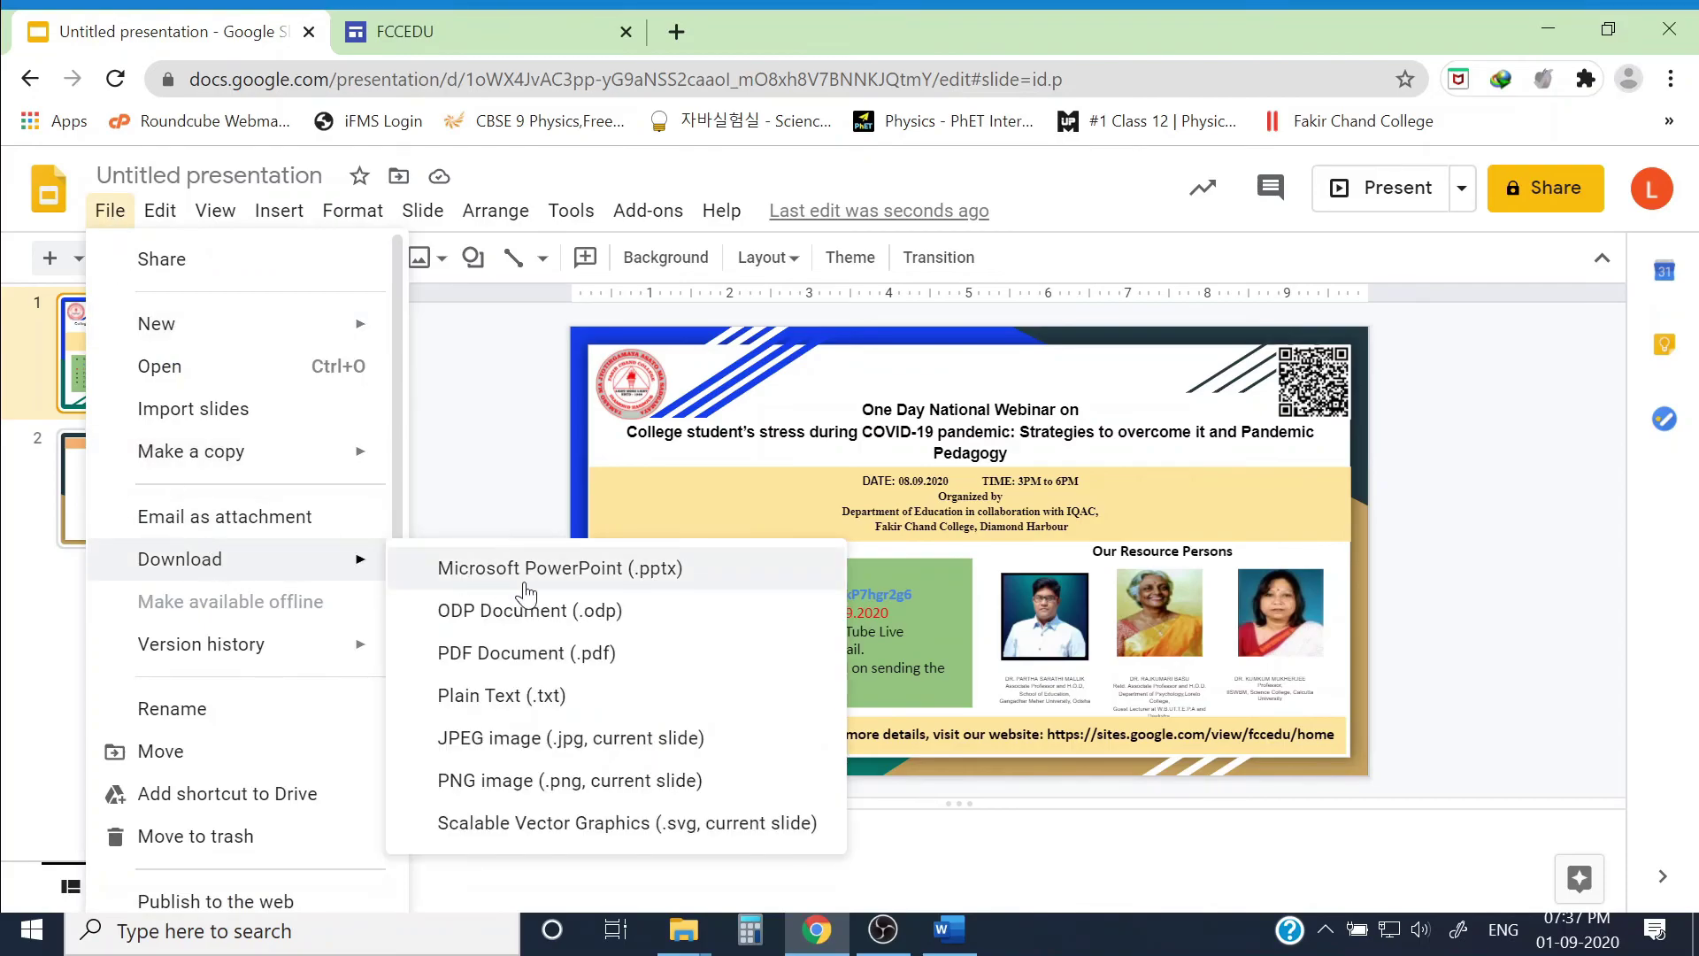
{"action": "left_click", "coordinate": [570, 744]}
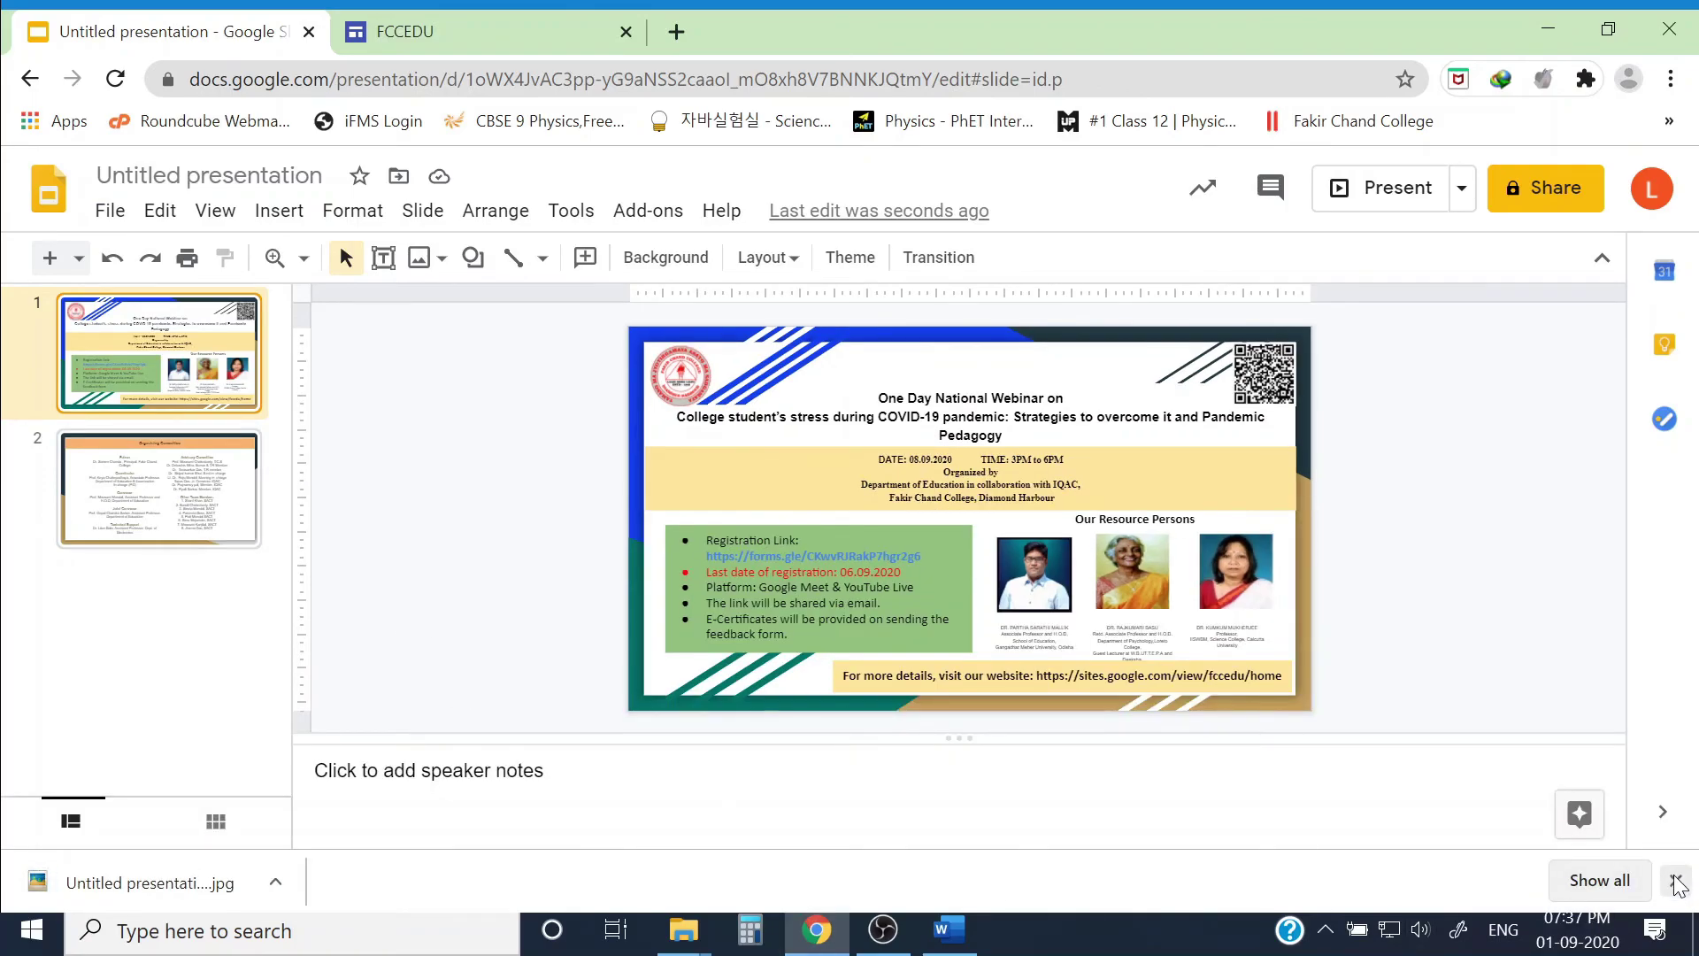
Step: Open the downloaded flyer JPEG from the browser's download bar
{"action": "left_click", "coordinate": [255, 883]}
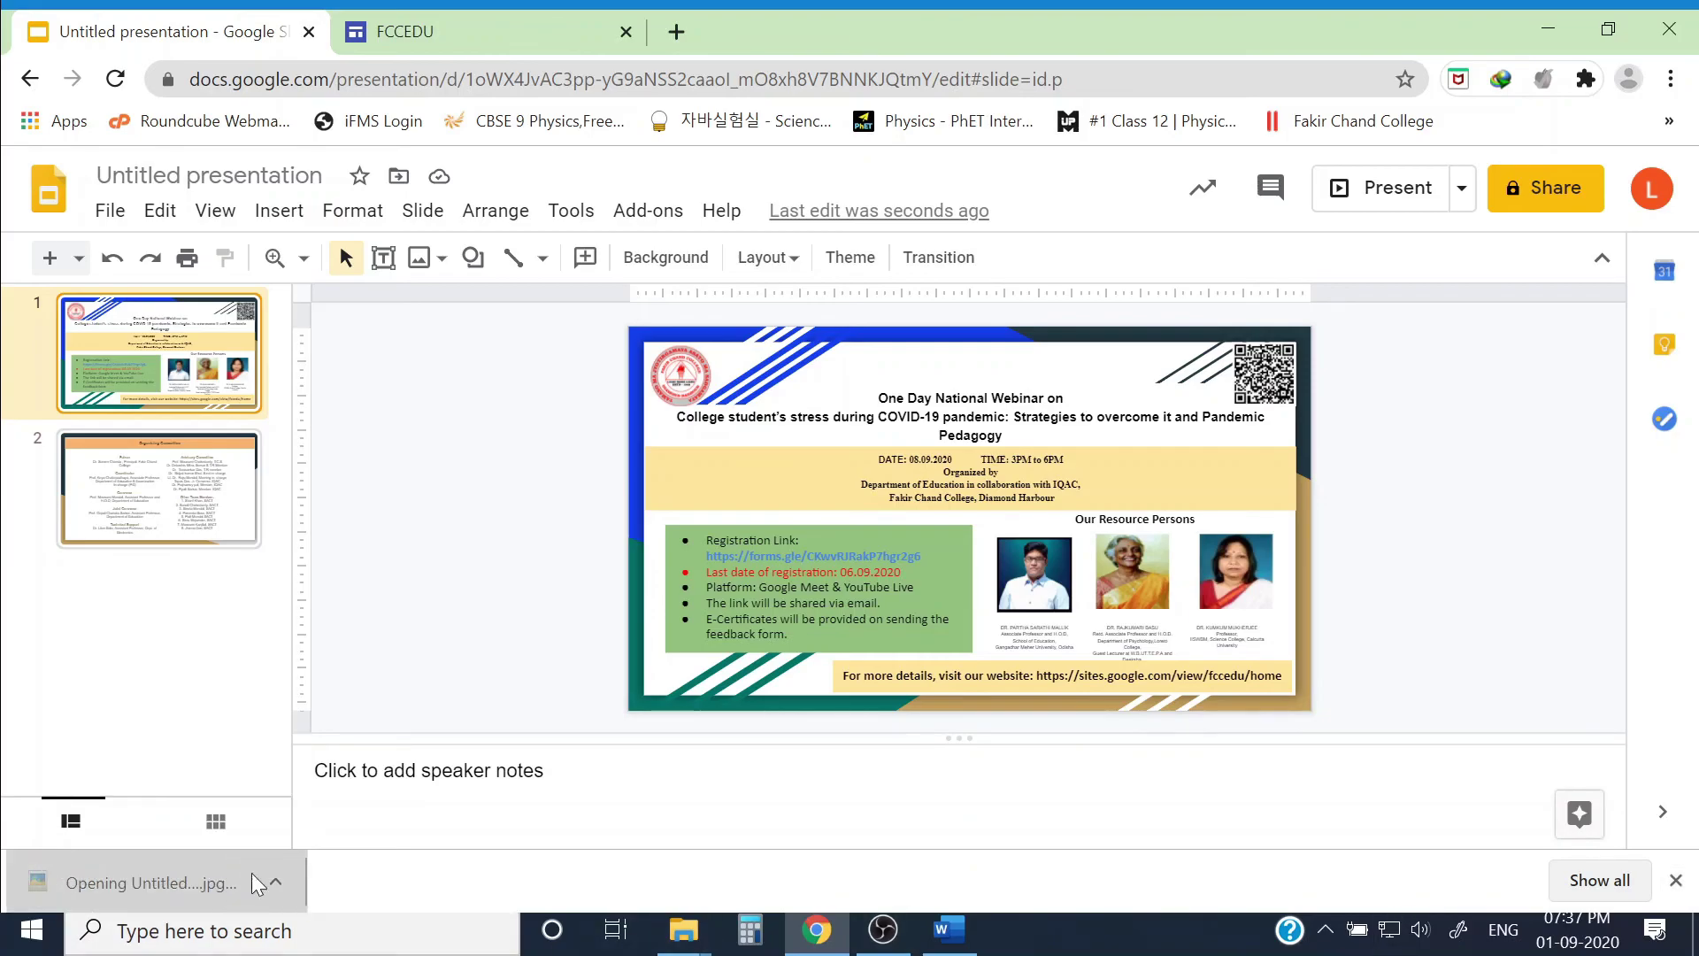